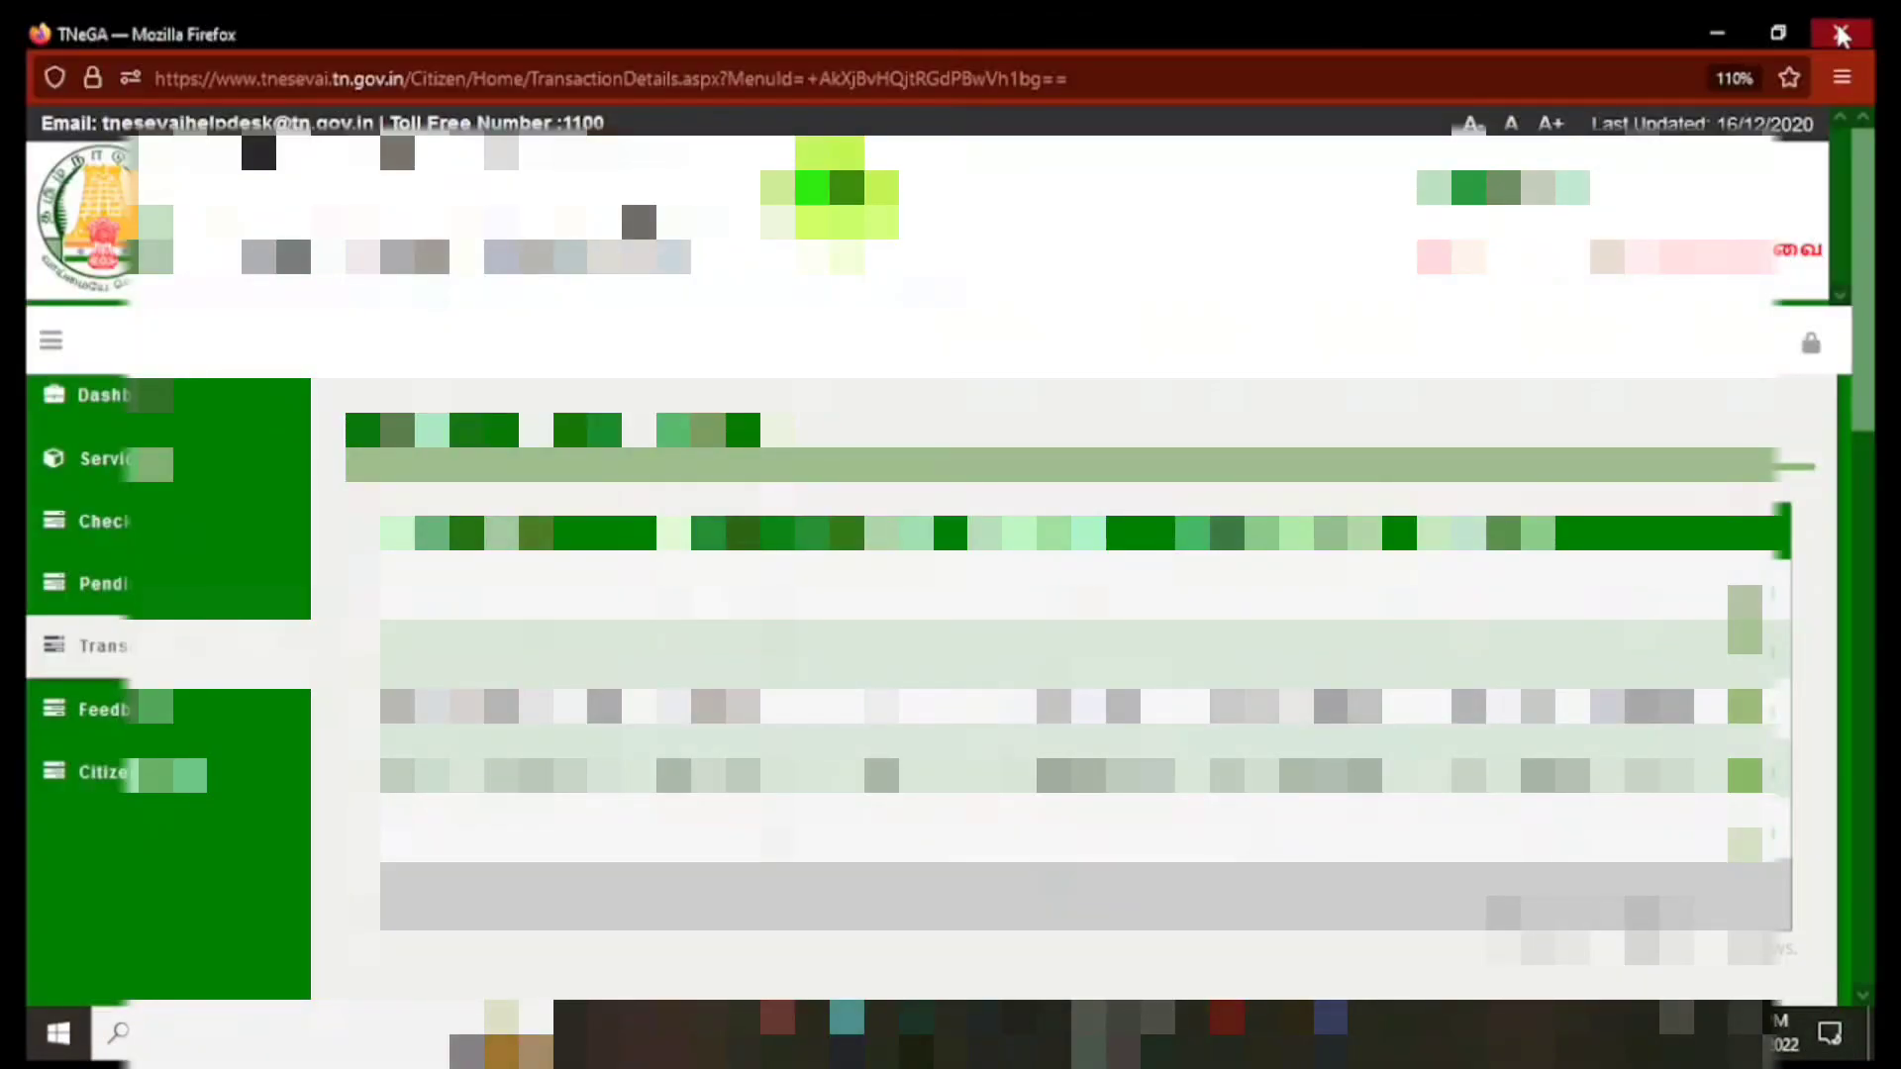
Step: Close the leftover TNeGA and e-District Firefox windows and bring the remaining TNeGA e-Sevai page forward
click(1841, 32)
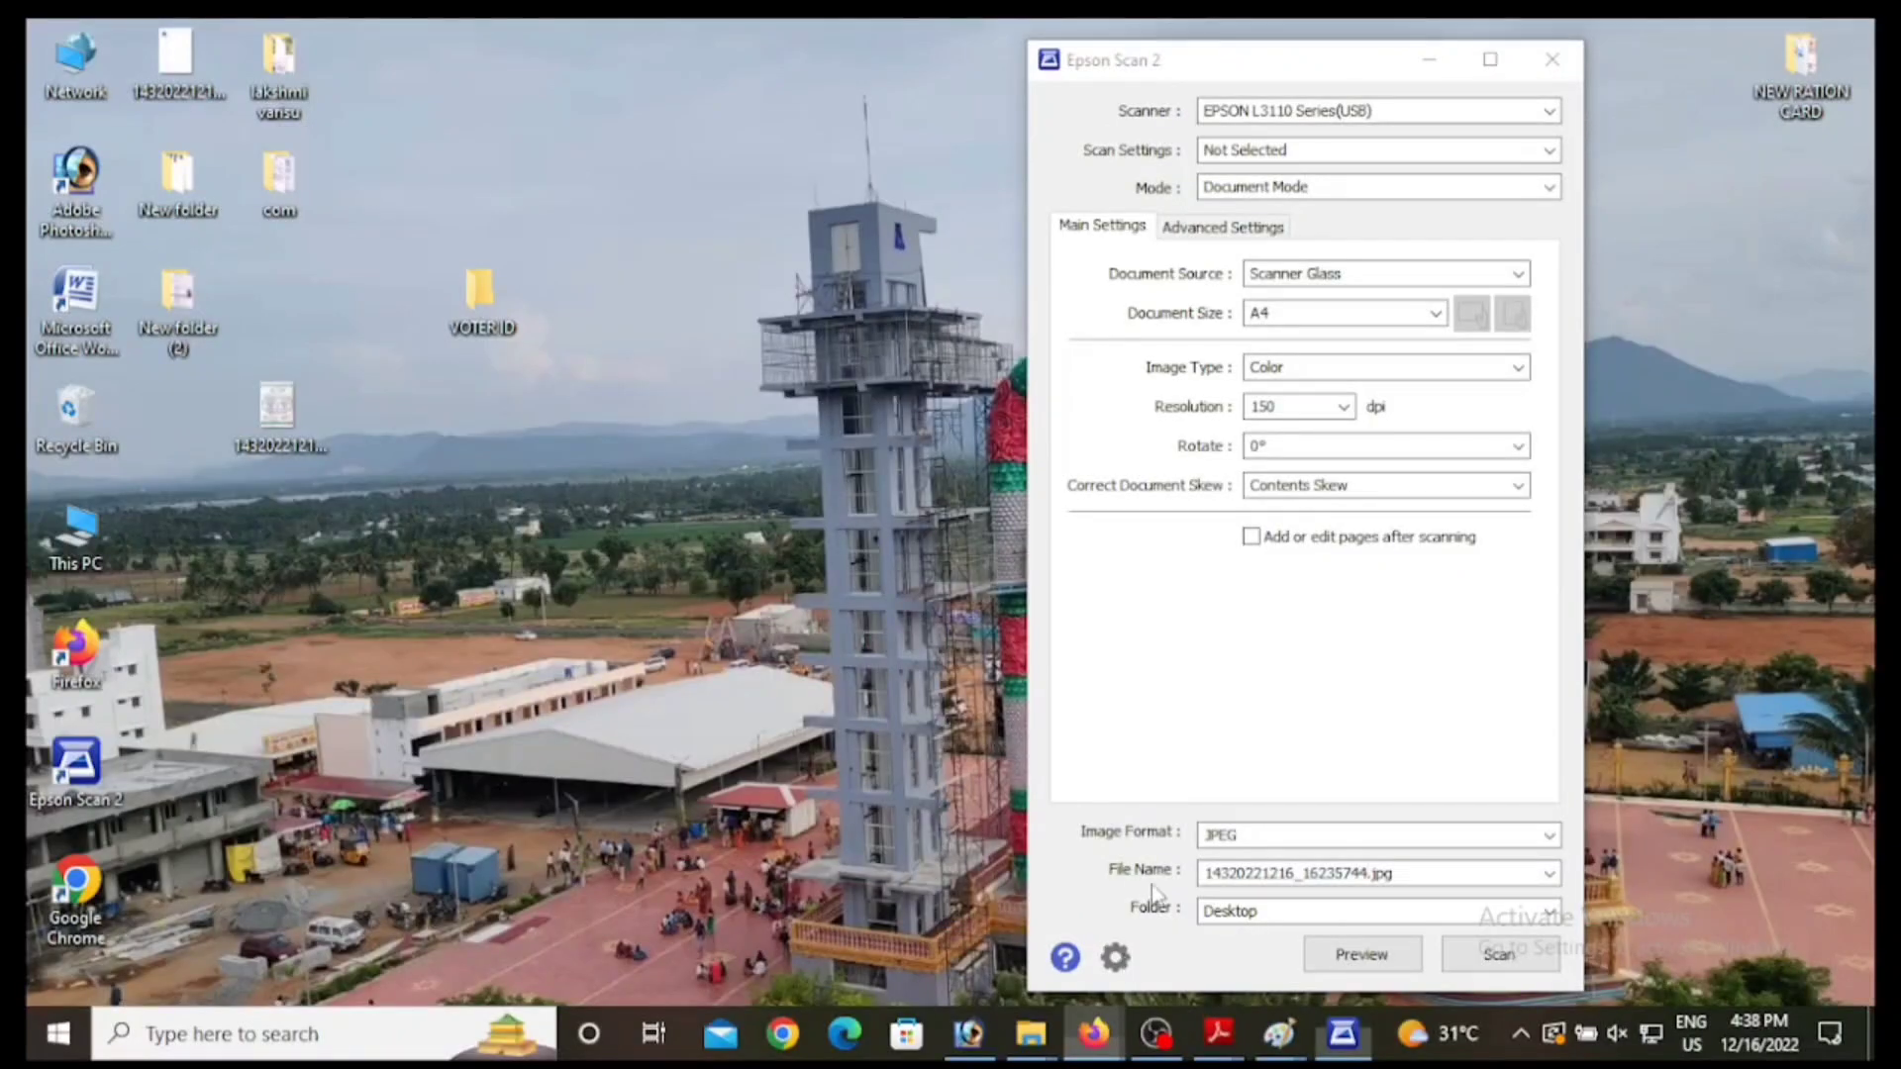
mouse_move(1093, 1033)
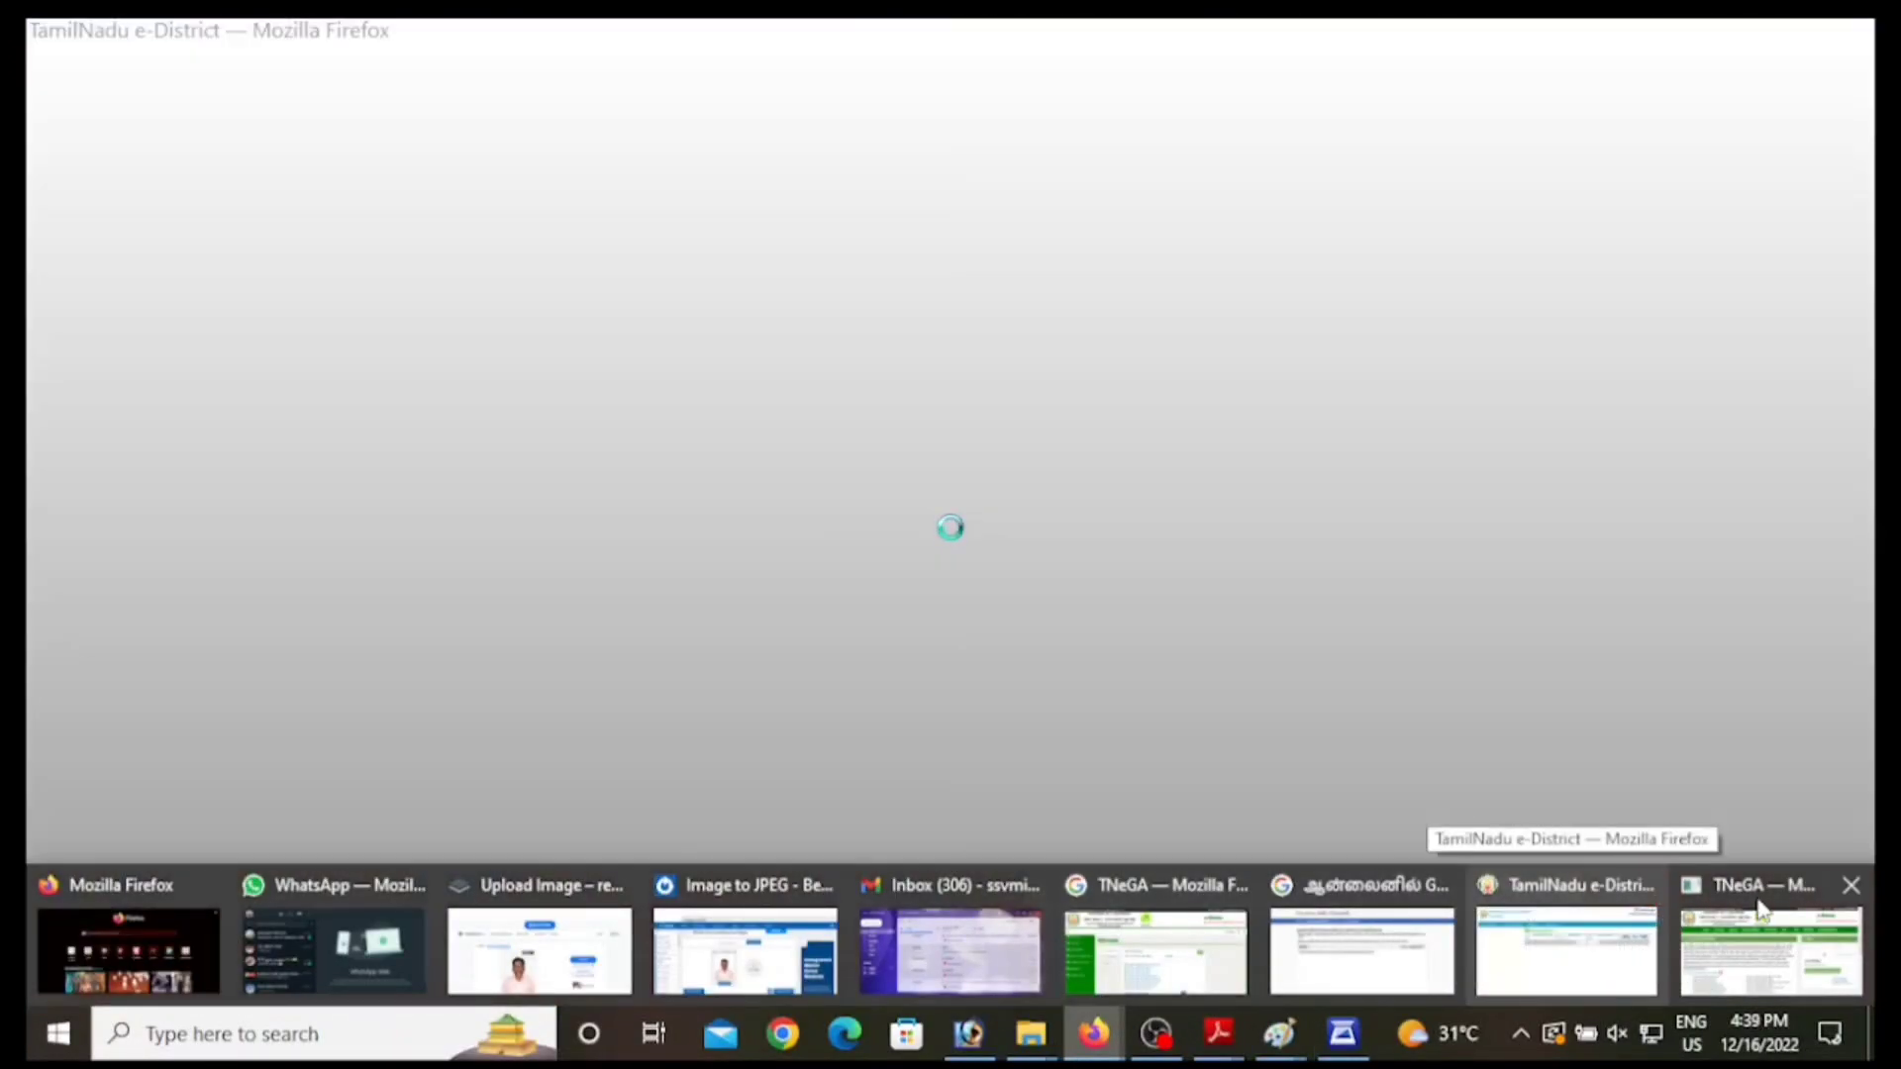
click(1648, 886)
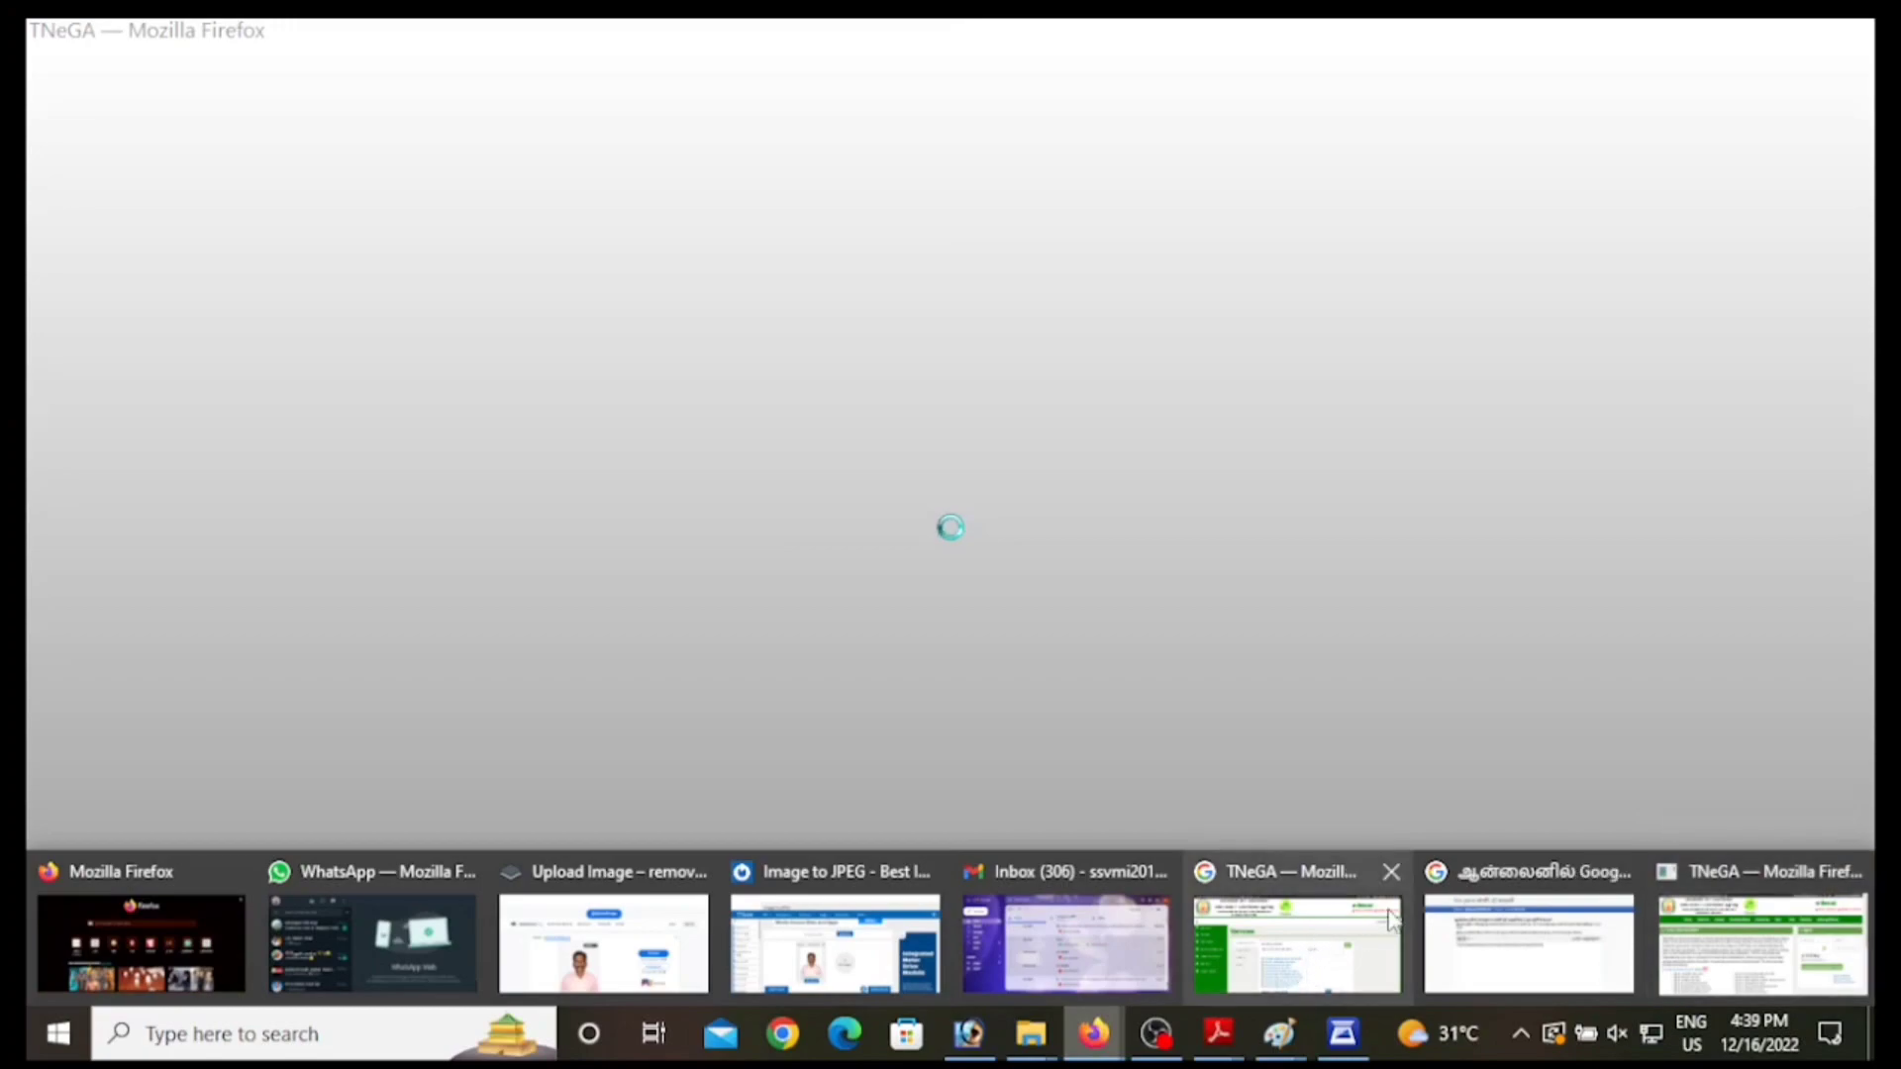
click(1853, 871)
click(1488, 924)
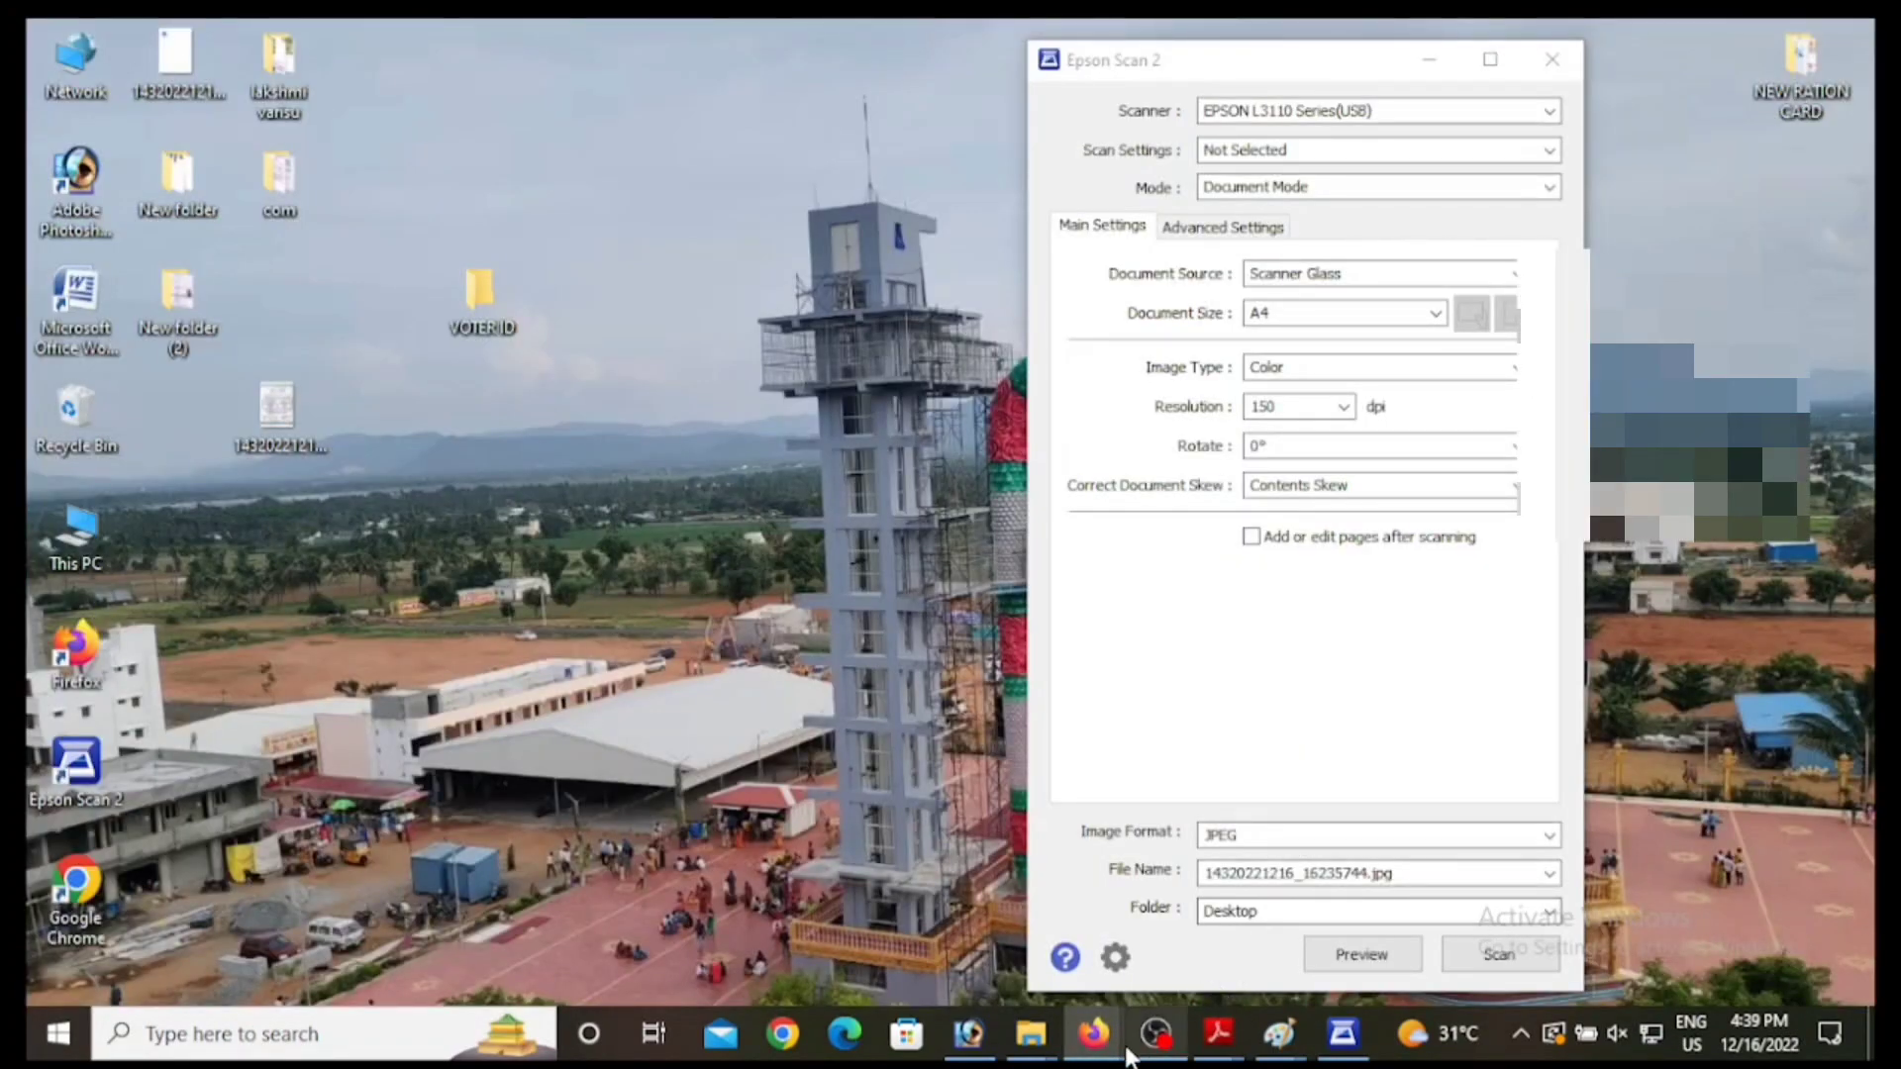
click(1094, 1034)
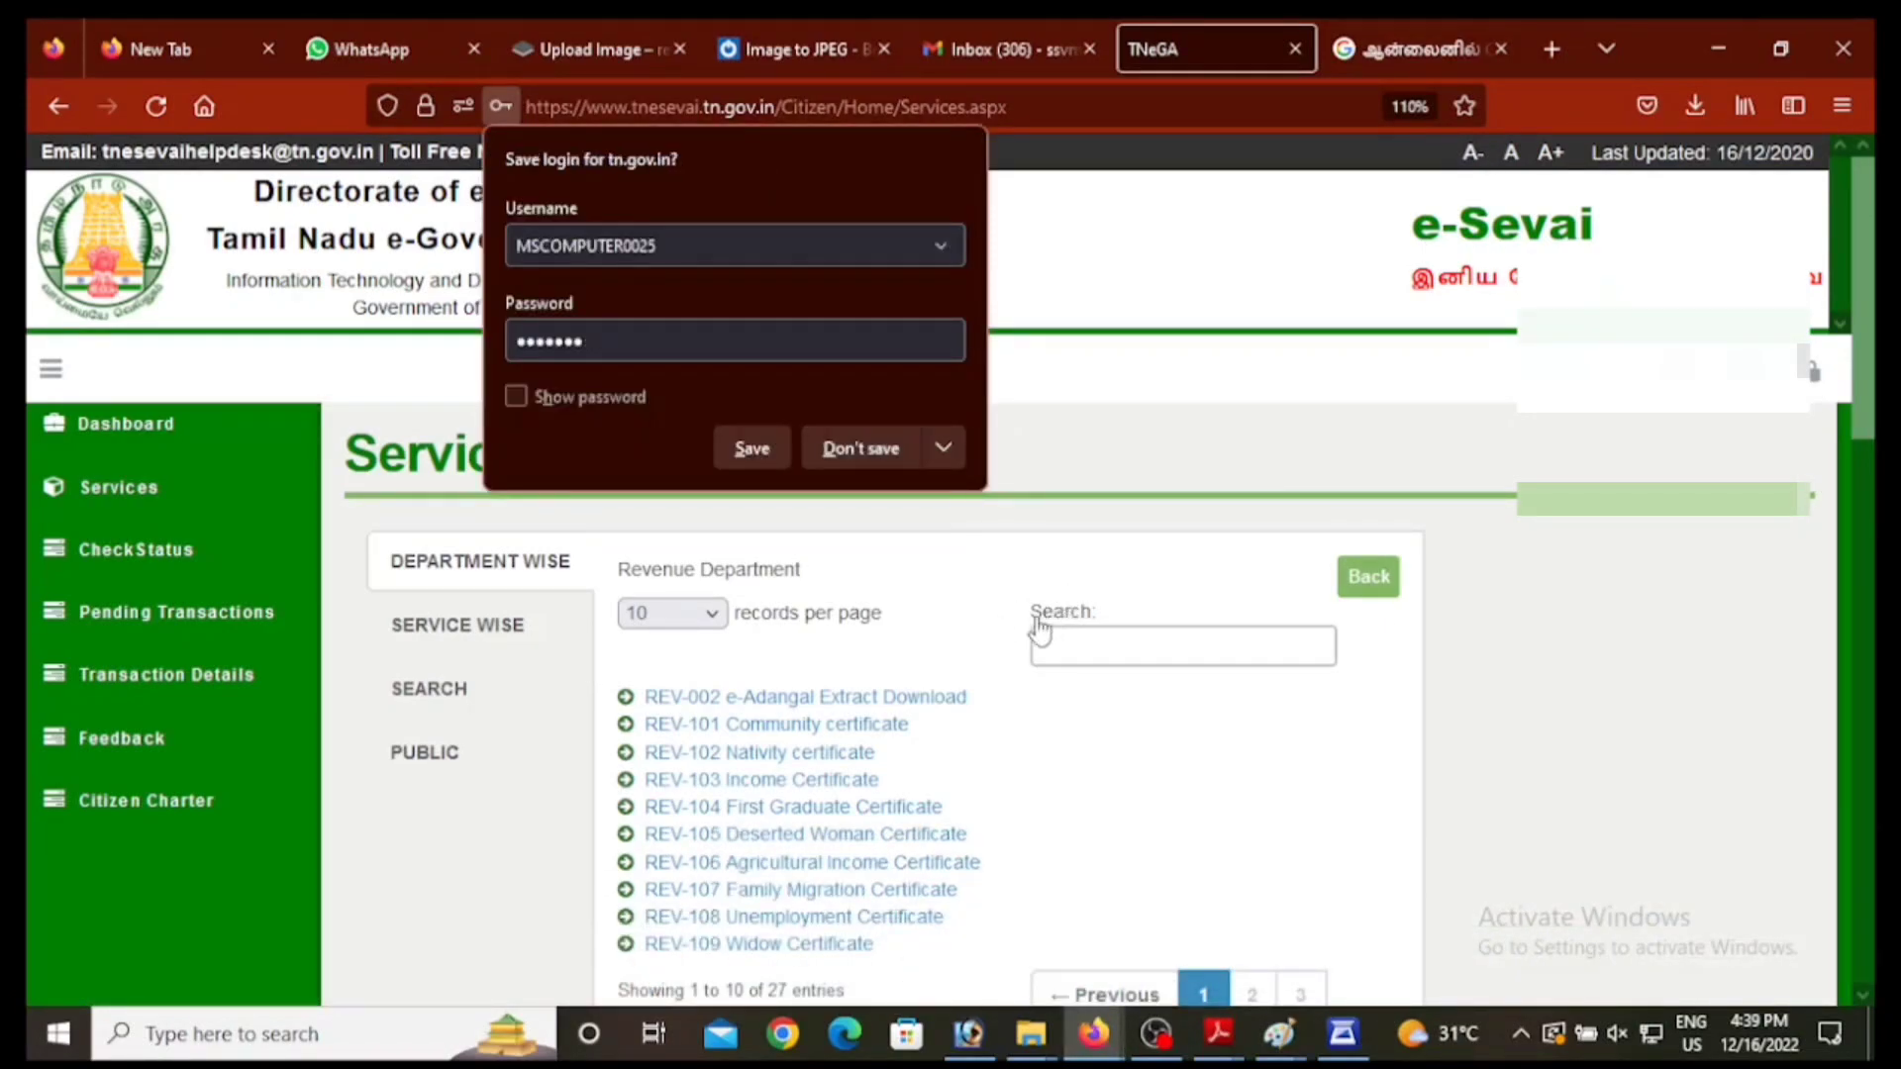
Step: Save the portal login in Firefox, log out of TNeGA e-Sevai and close the logged-out popup
click(753, 448)
click(1817, 381)
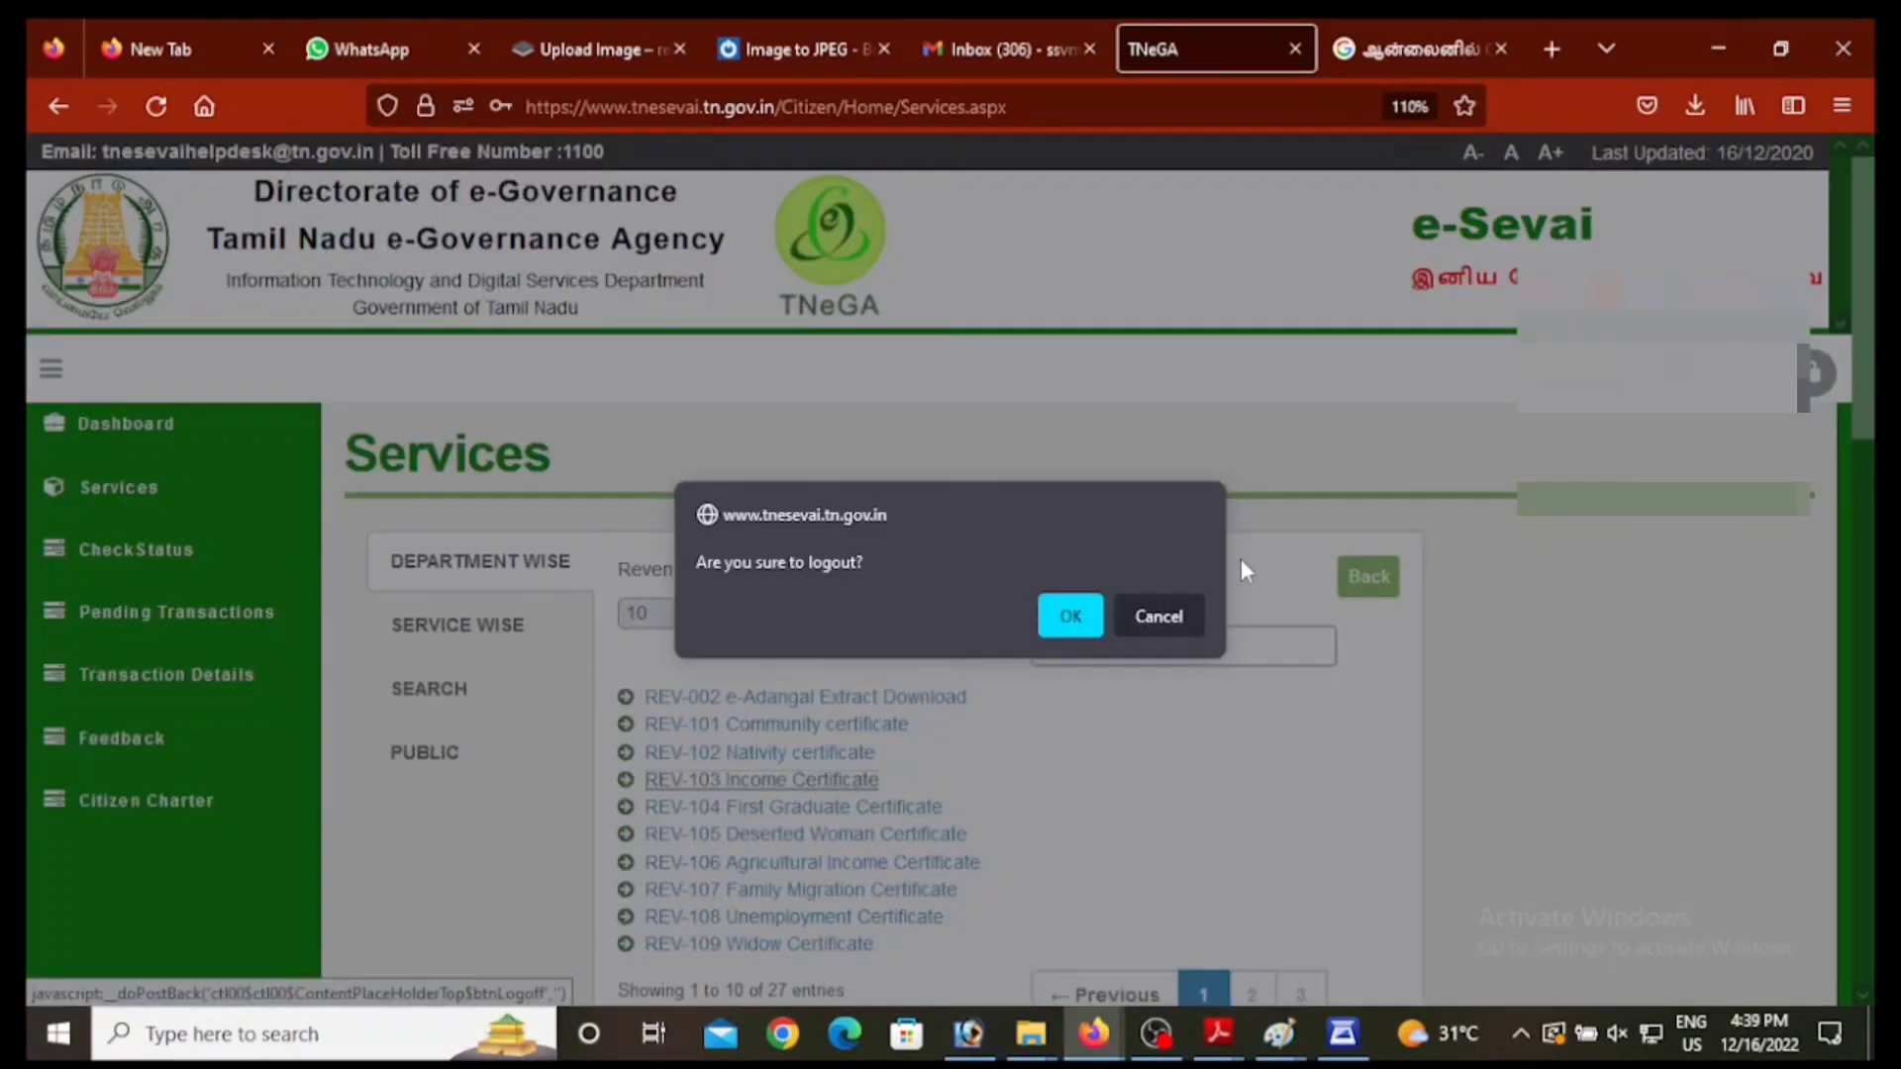
click(1071, 616)
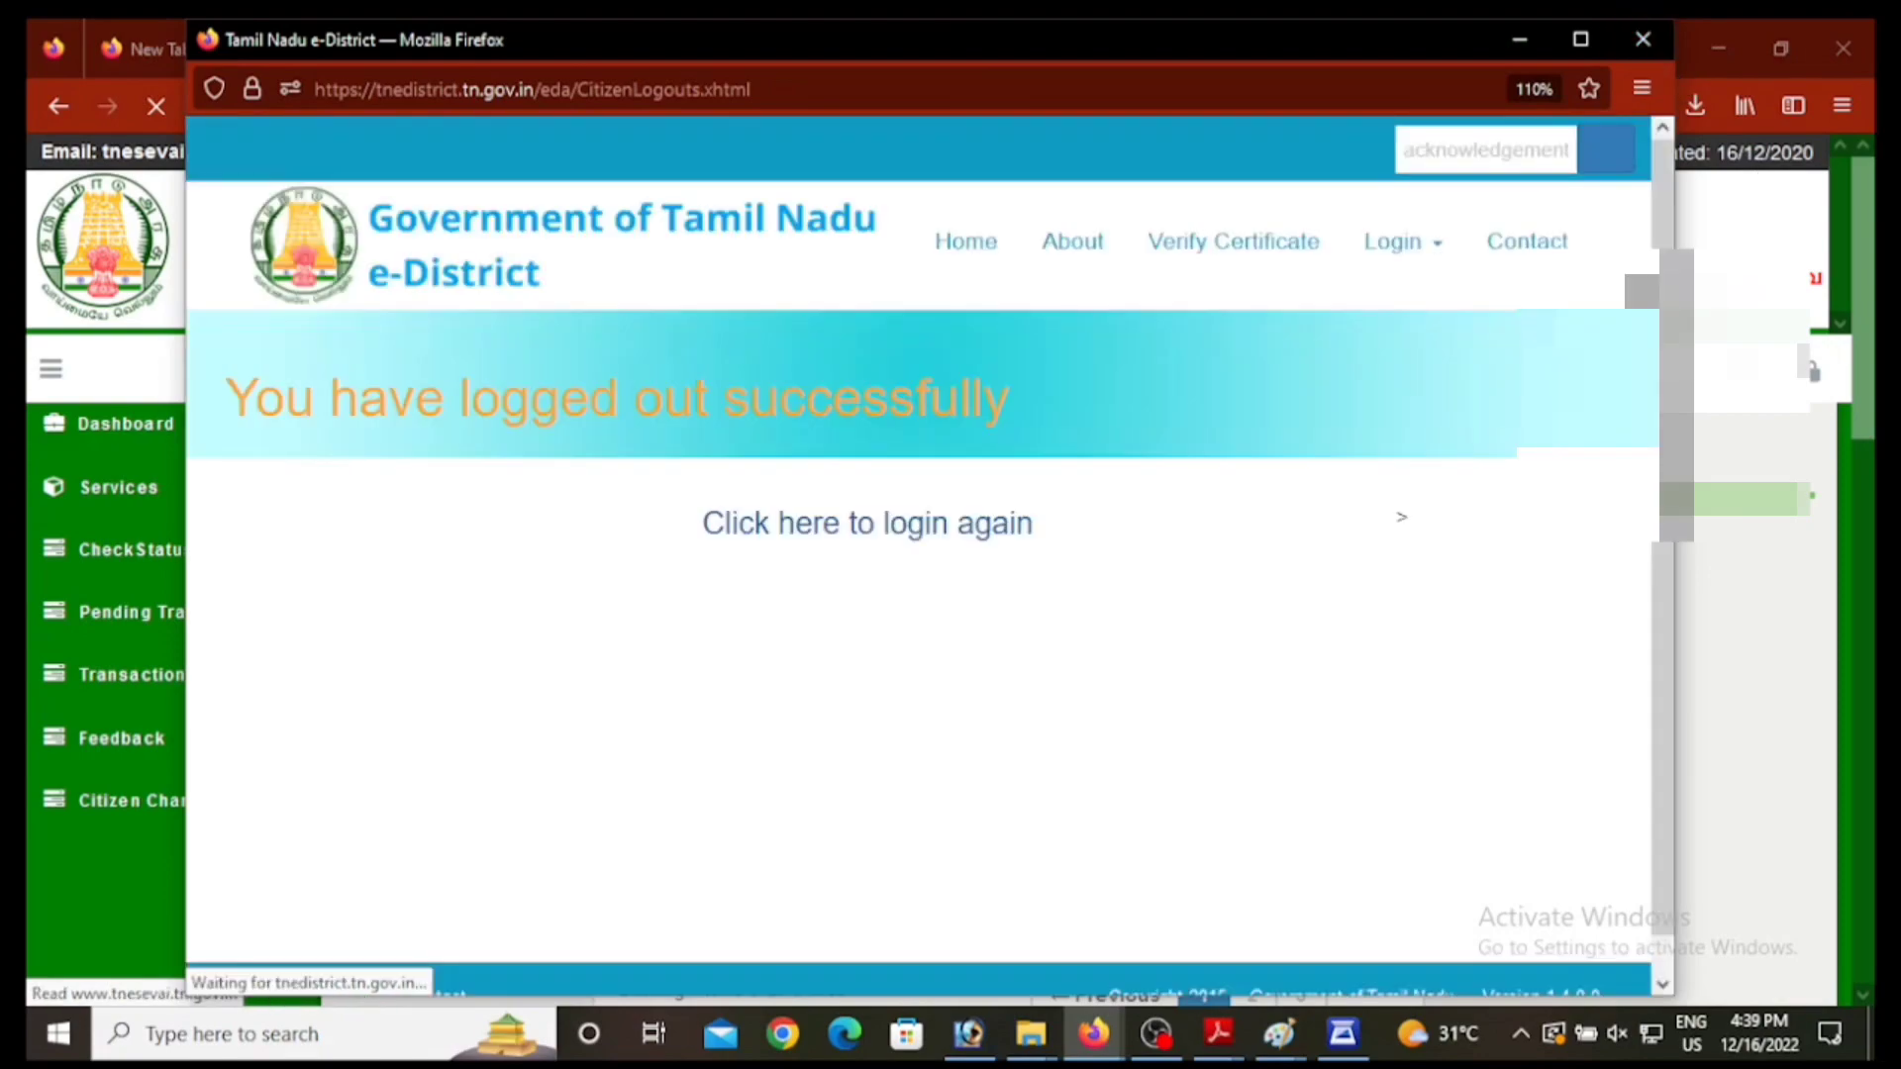
click(1645, 40)
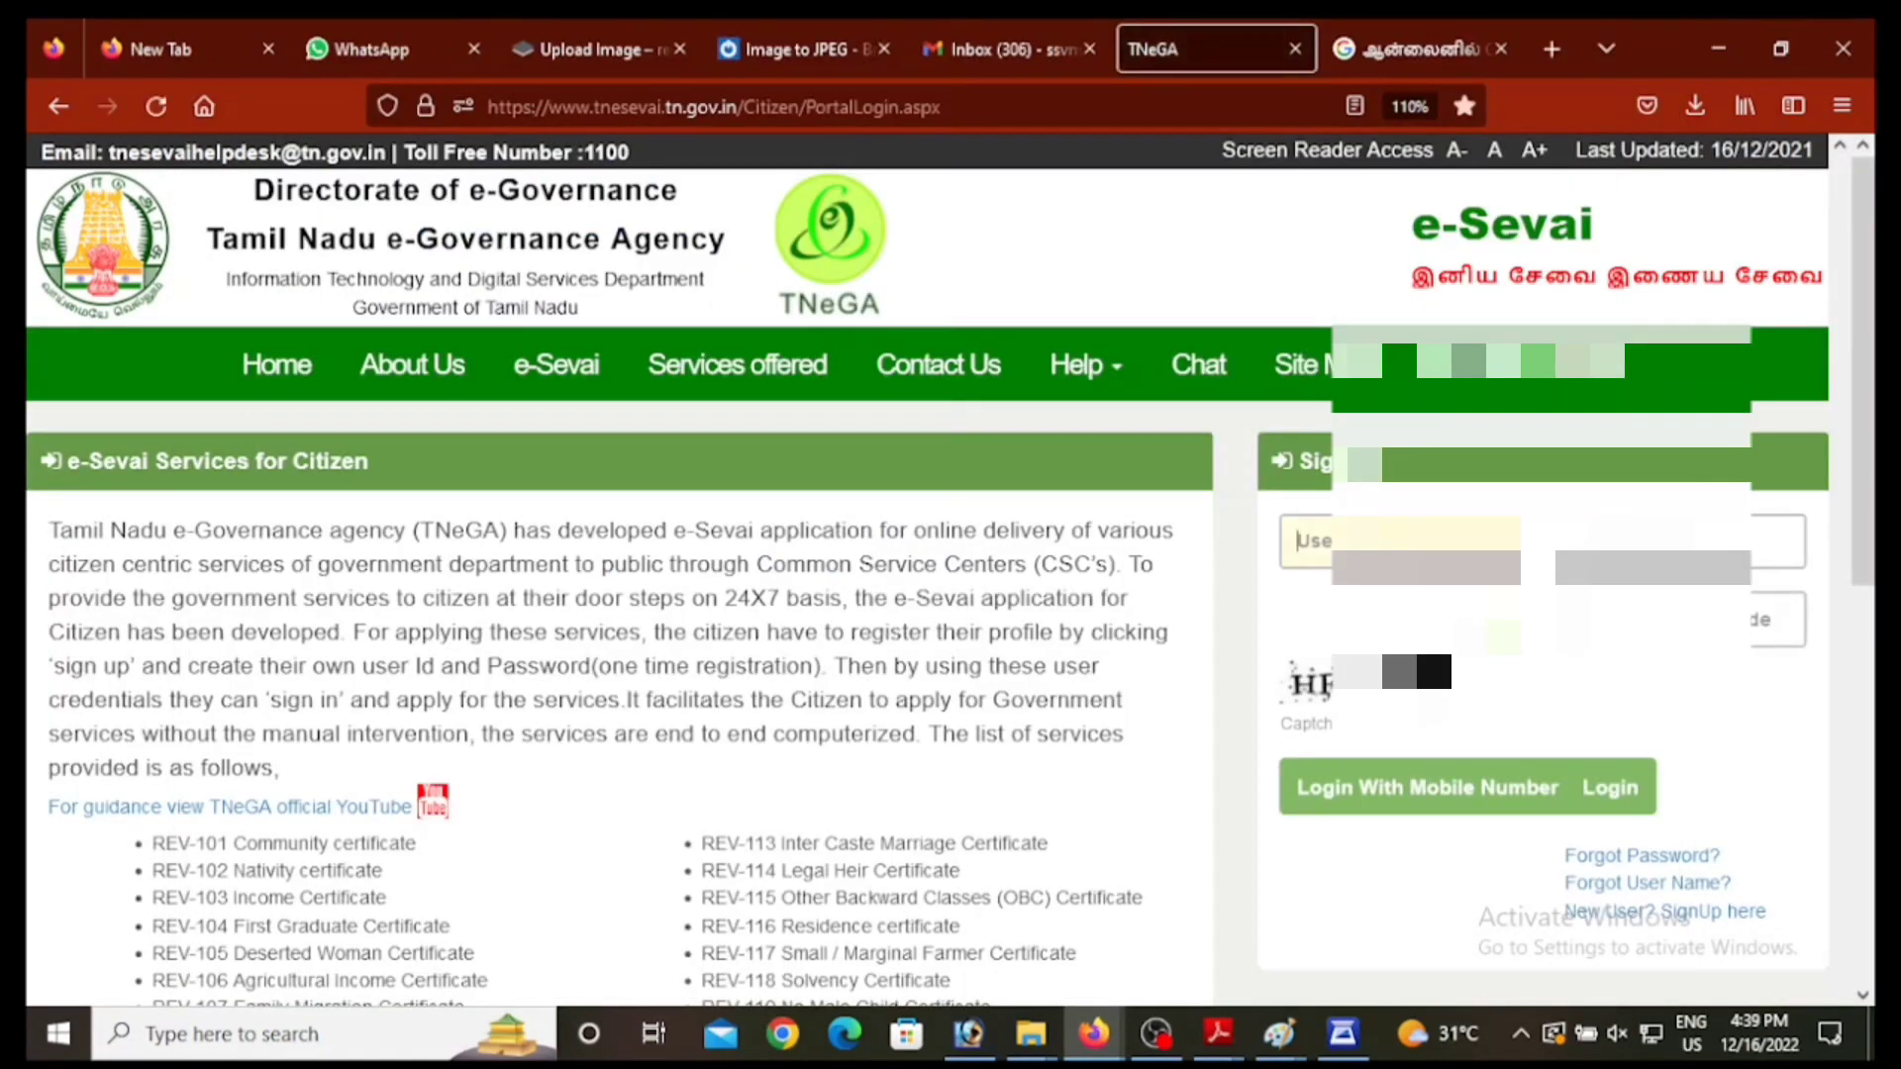
Step: Log back in with the saved operator username, its password and the captcha code
click(1406, 541)
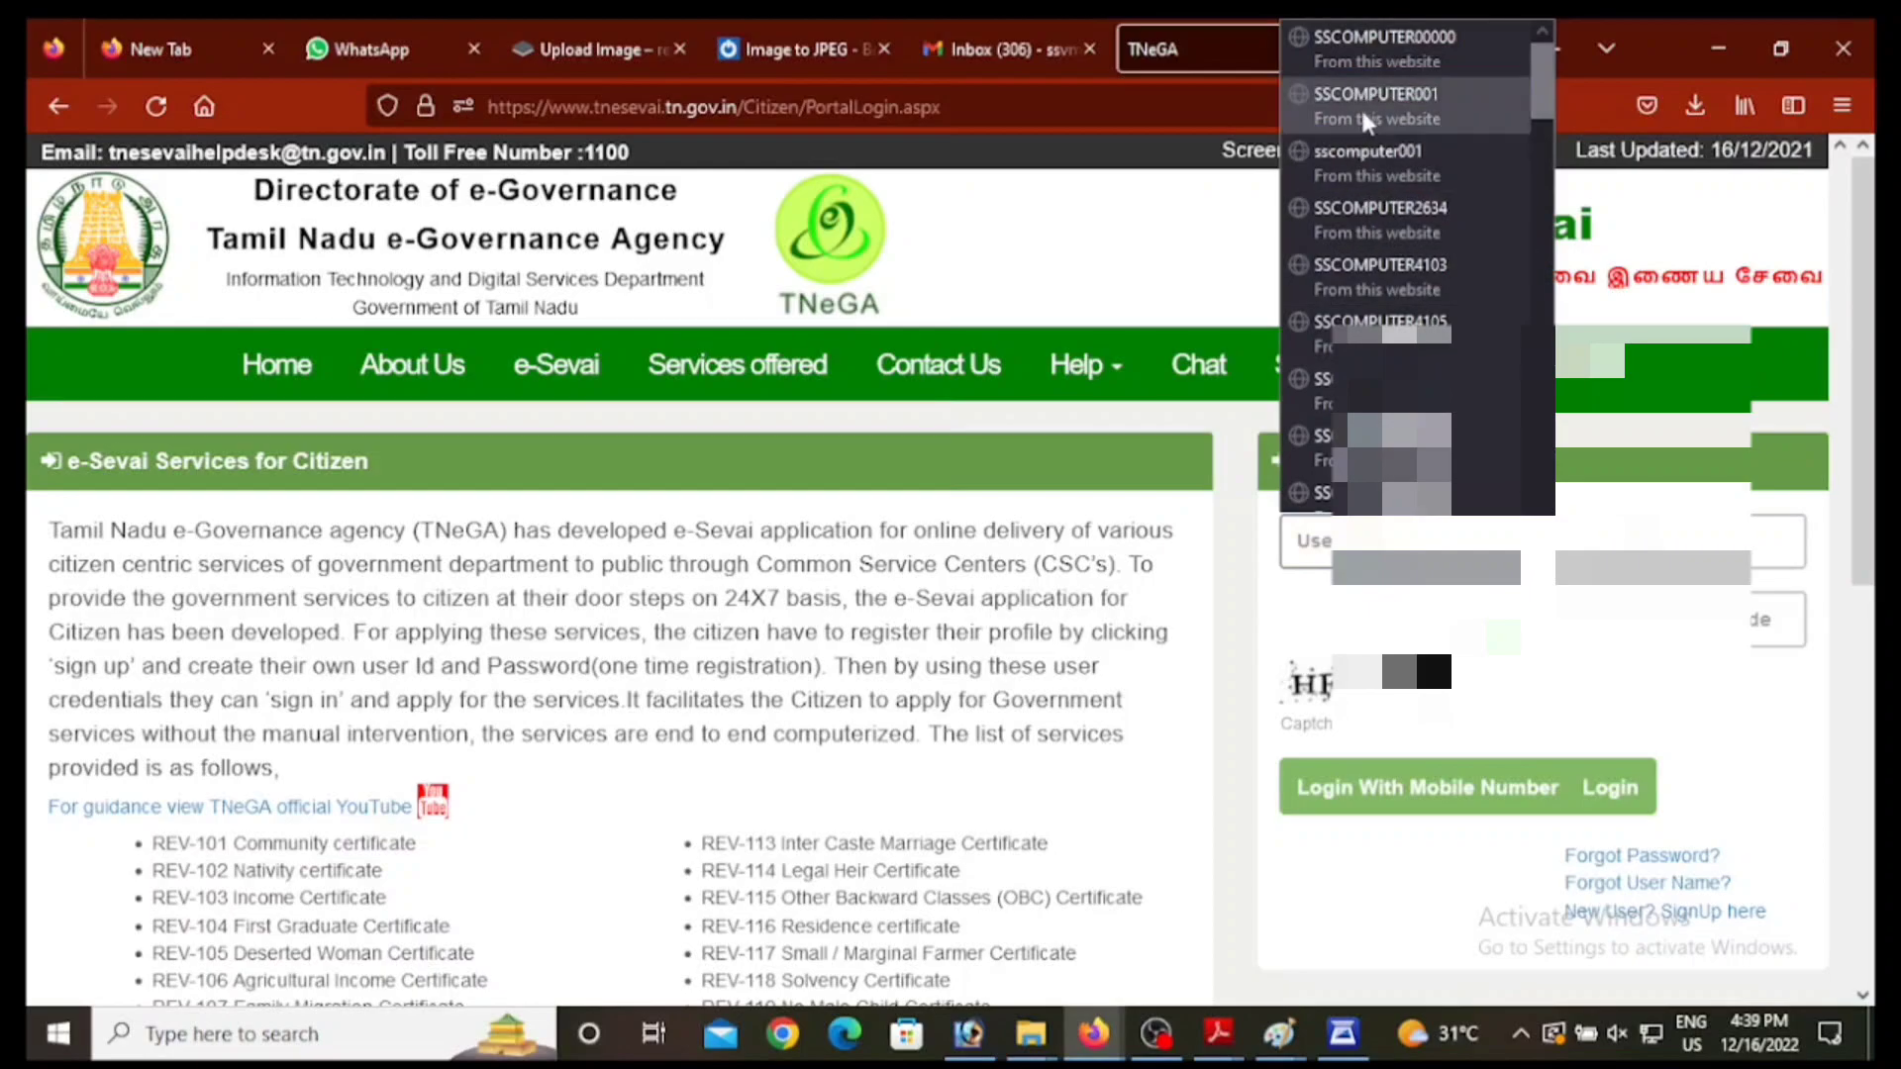
click(1428, 117)
key(Tab)
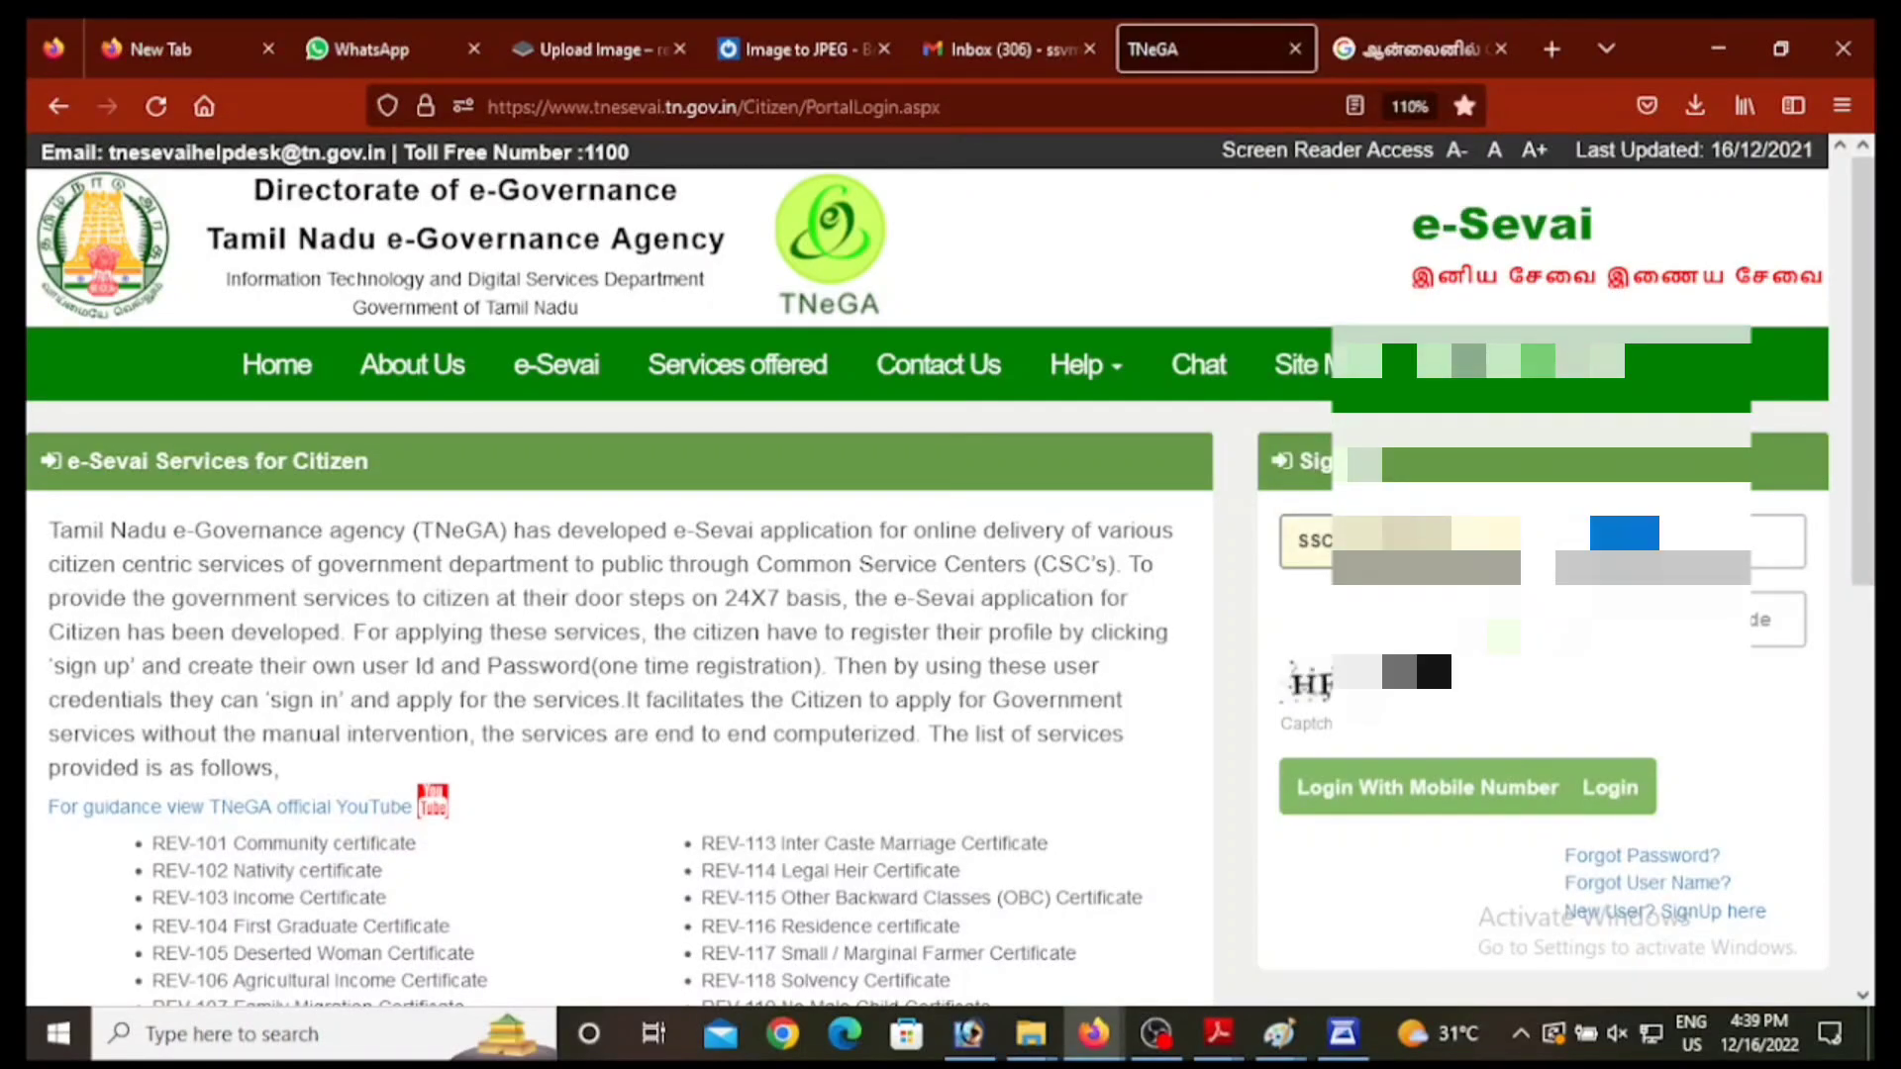
key(BackSpace)
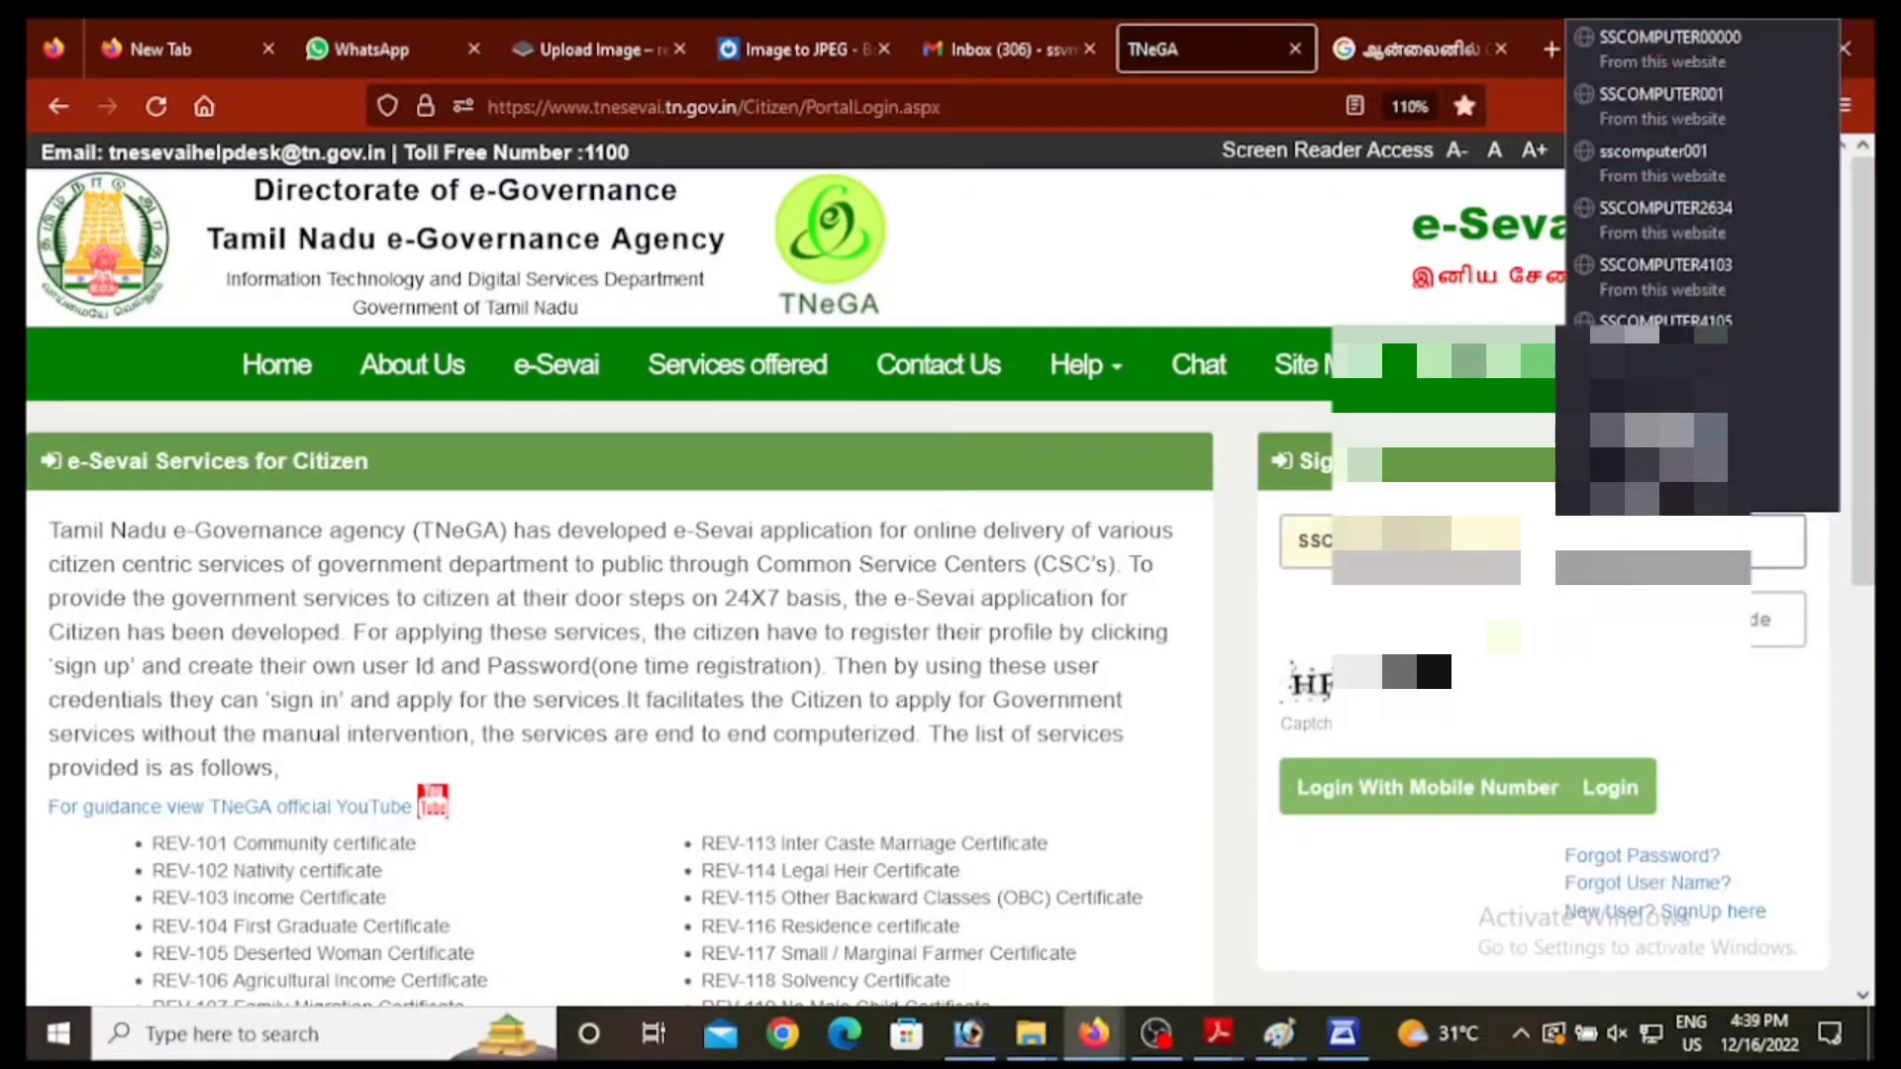
text(•)
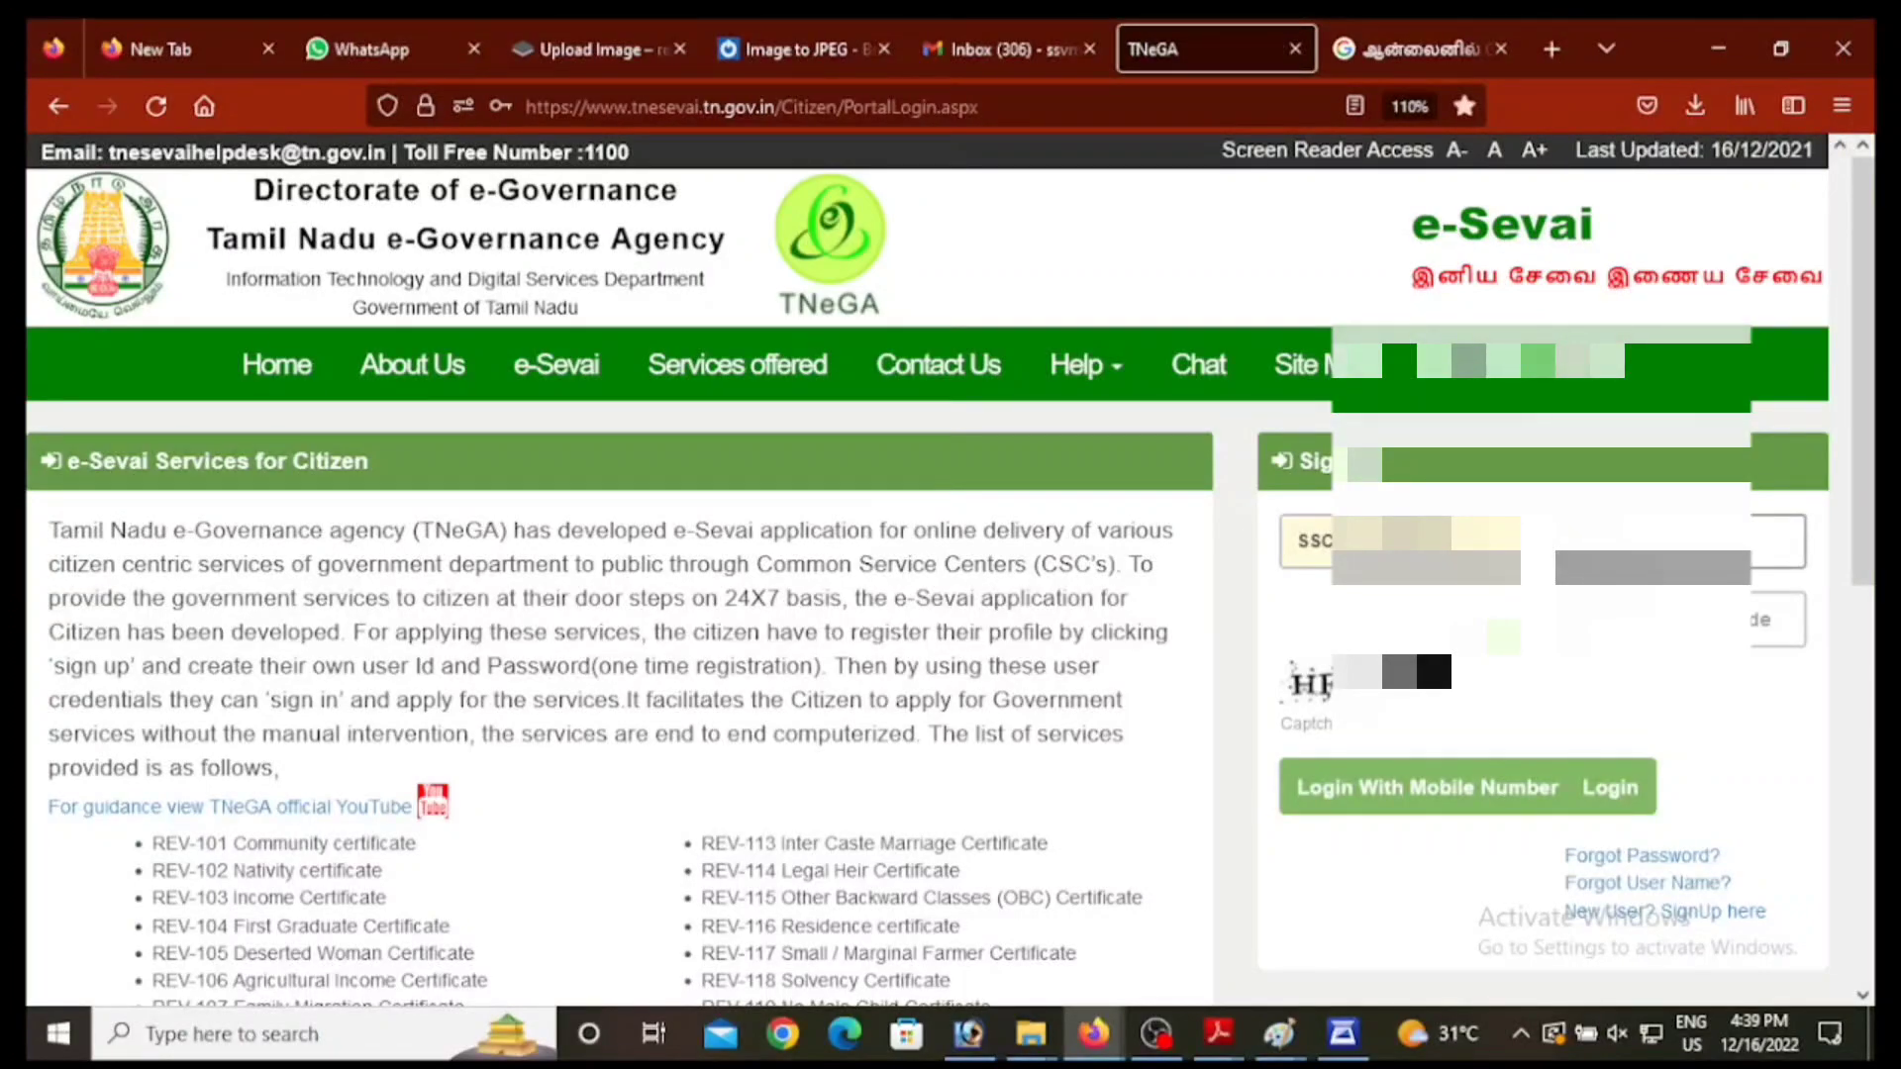
key(Tab)
text(H)
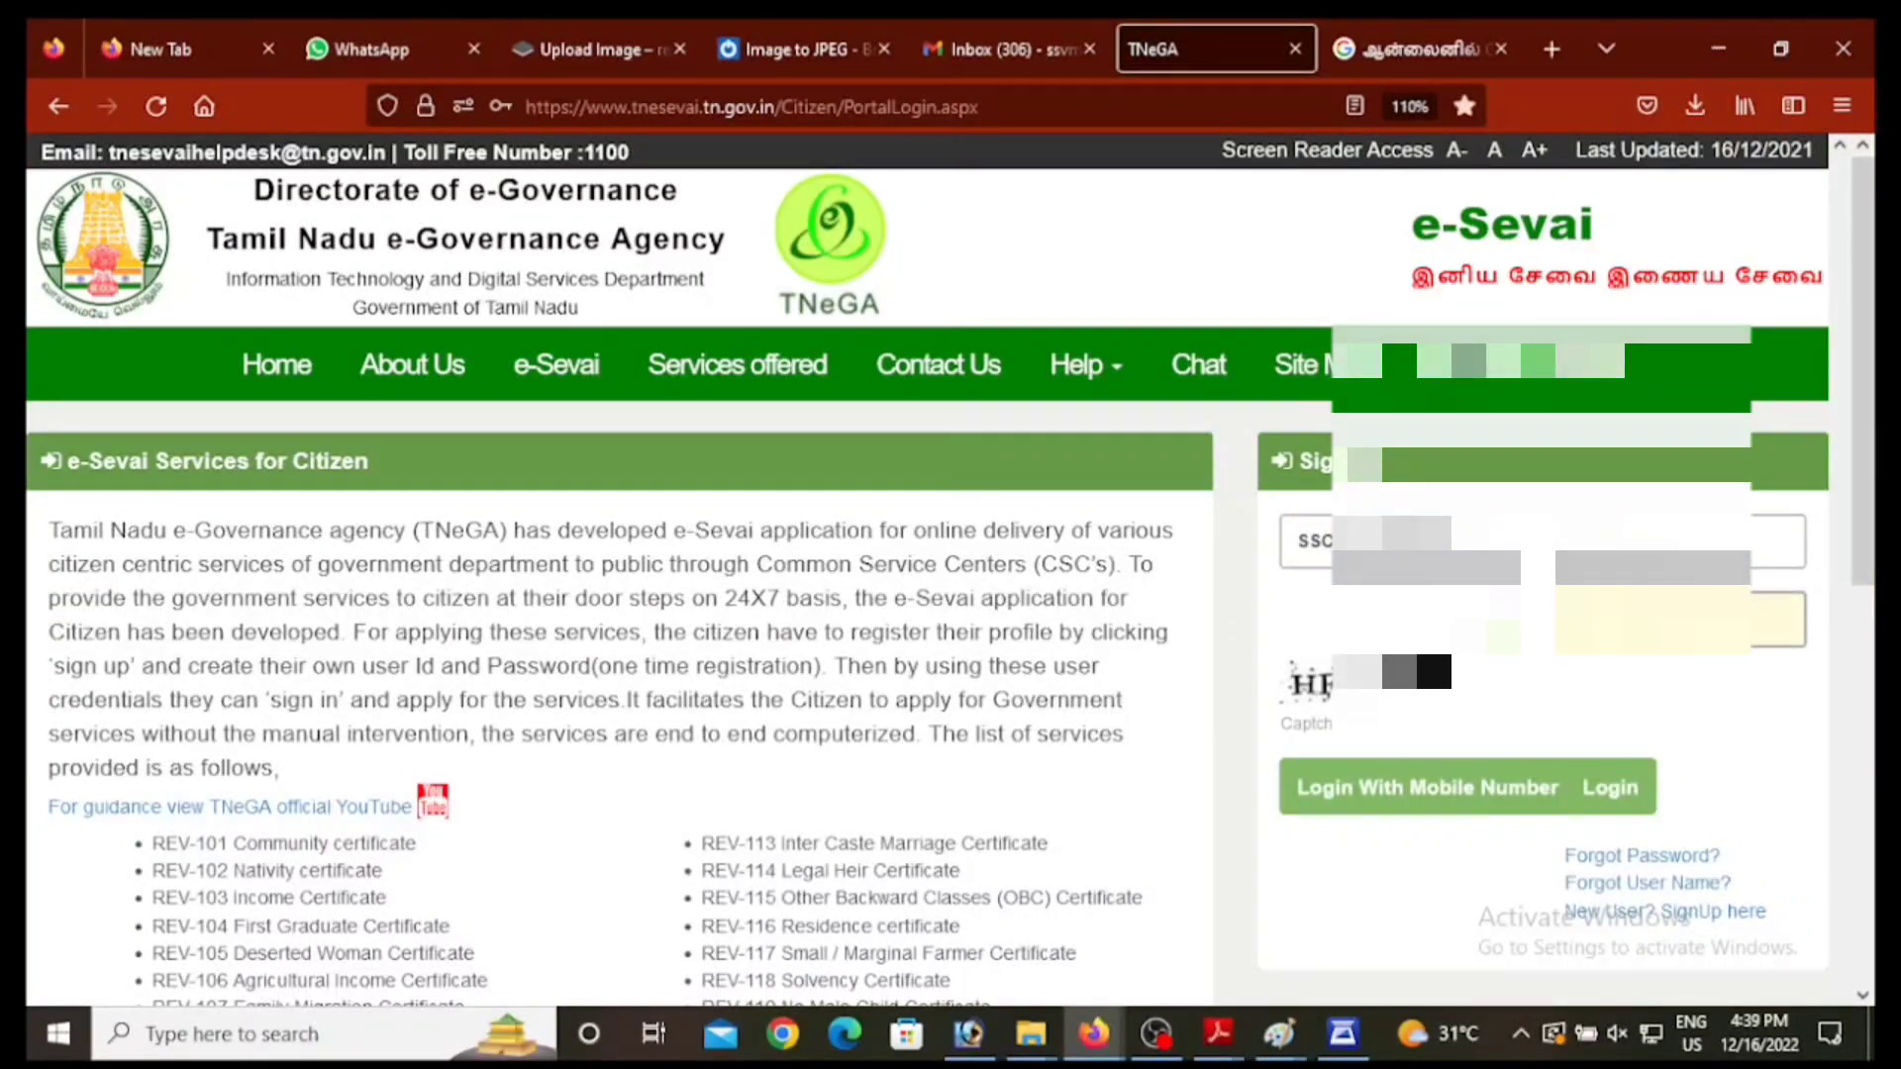
click(1616, 804)
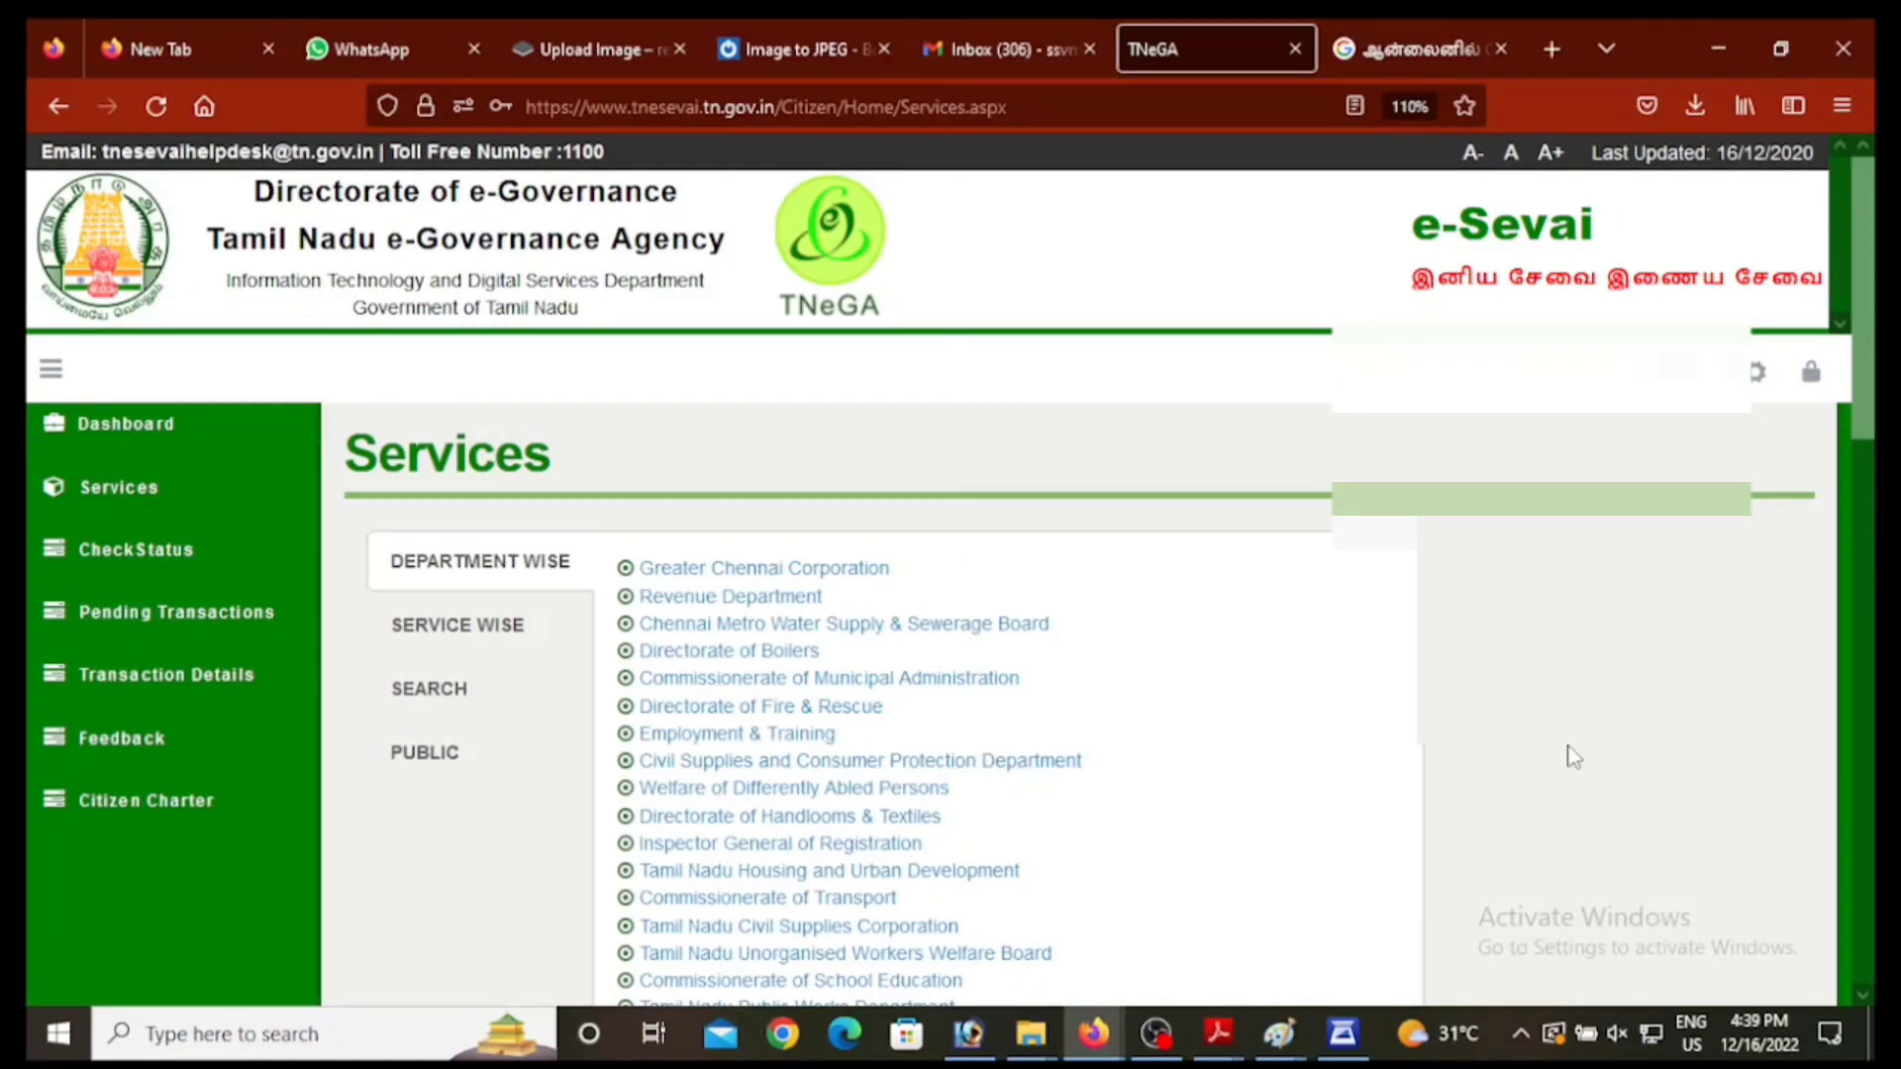
Step: Open the Revenue Department services, go to page 2 and choose REV-114 Legal Heir Certificate
click(763, 606)
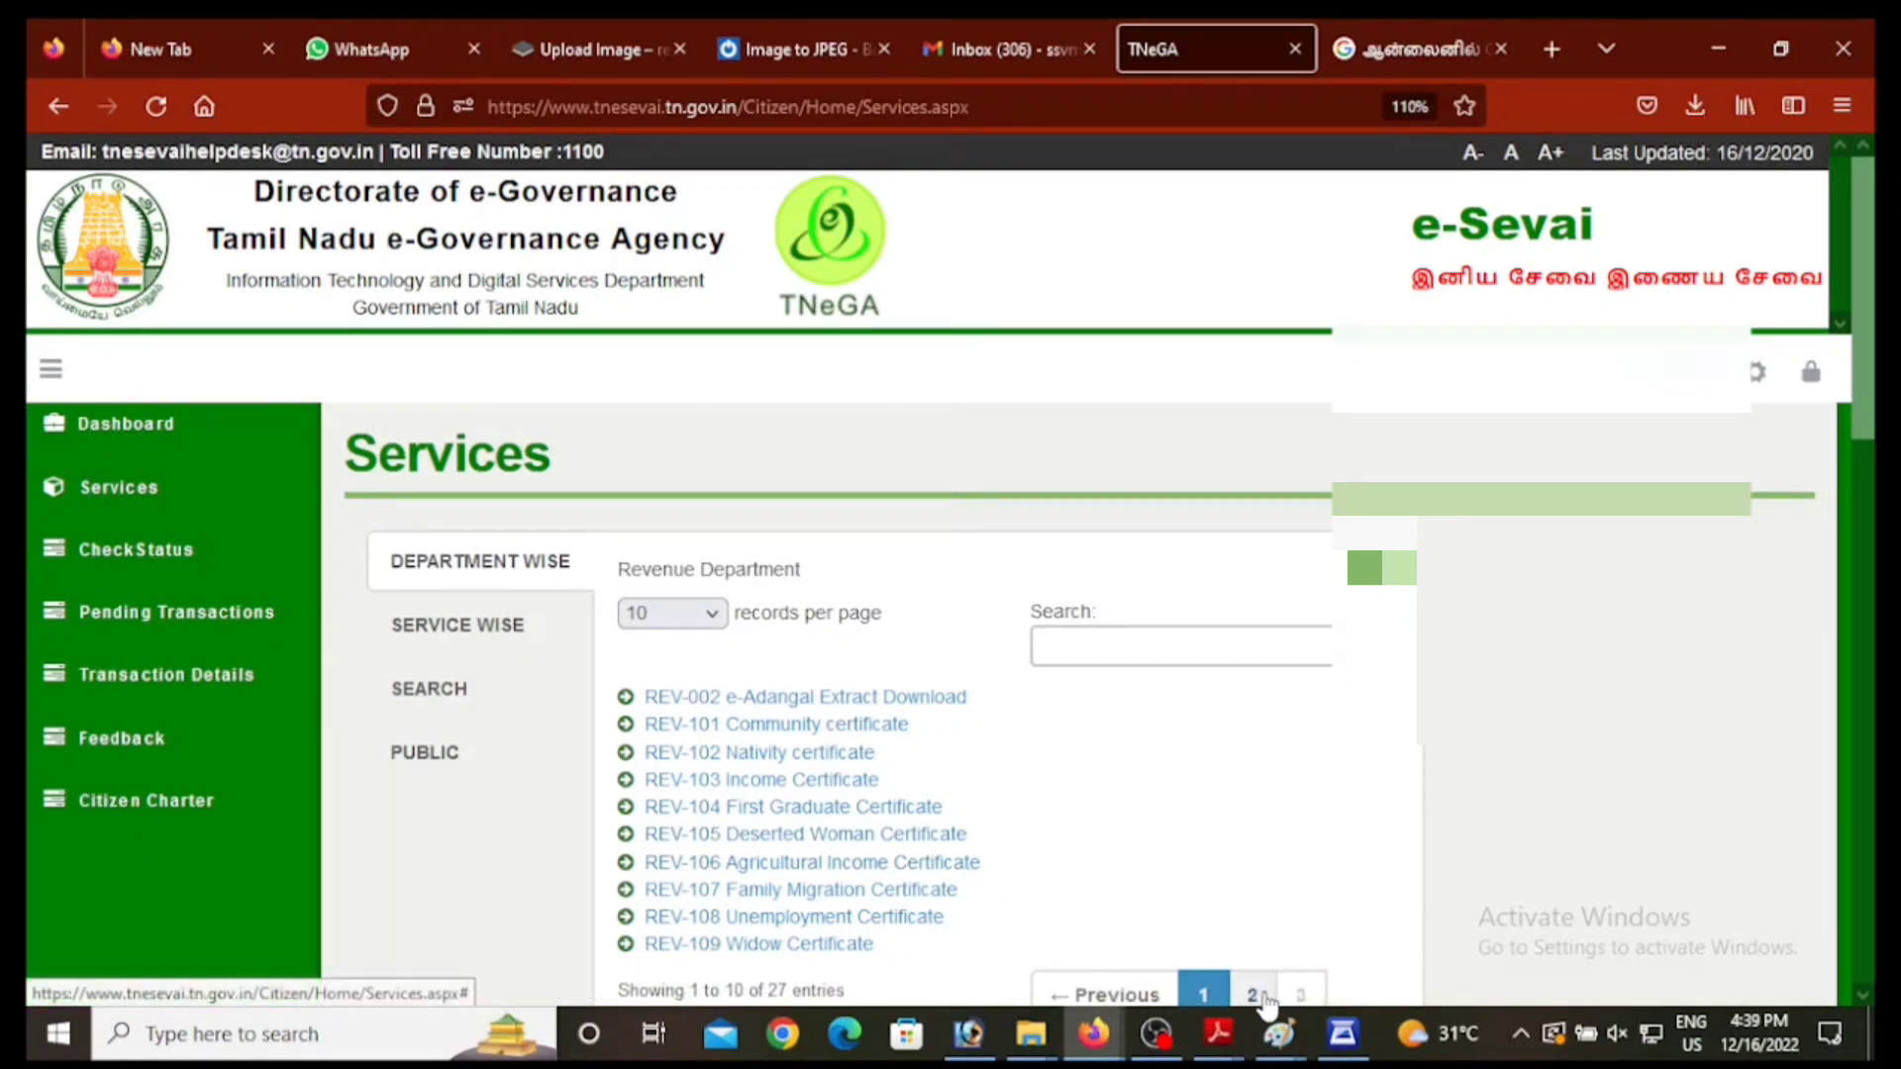
click(1255, 997)
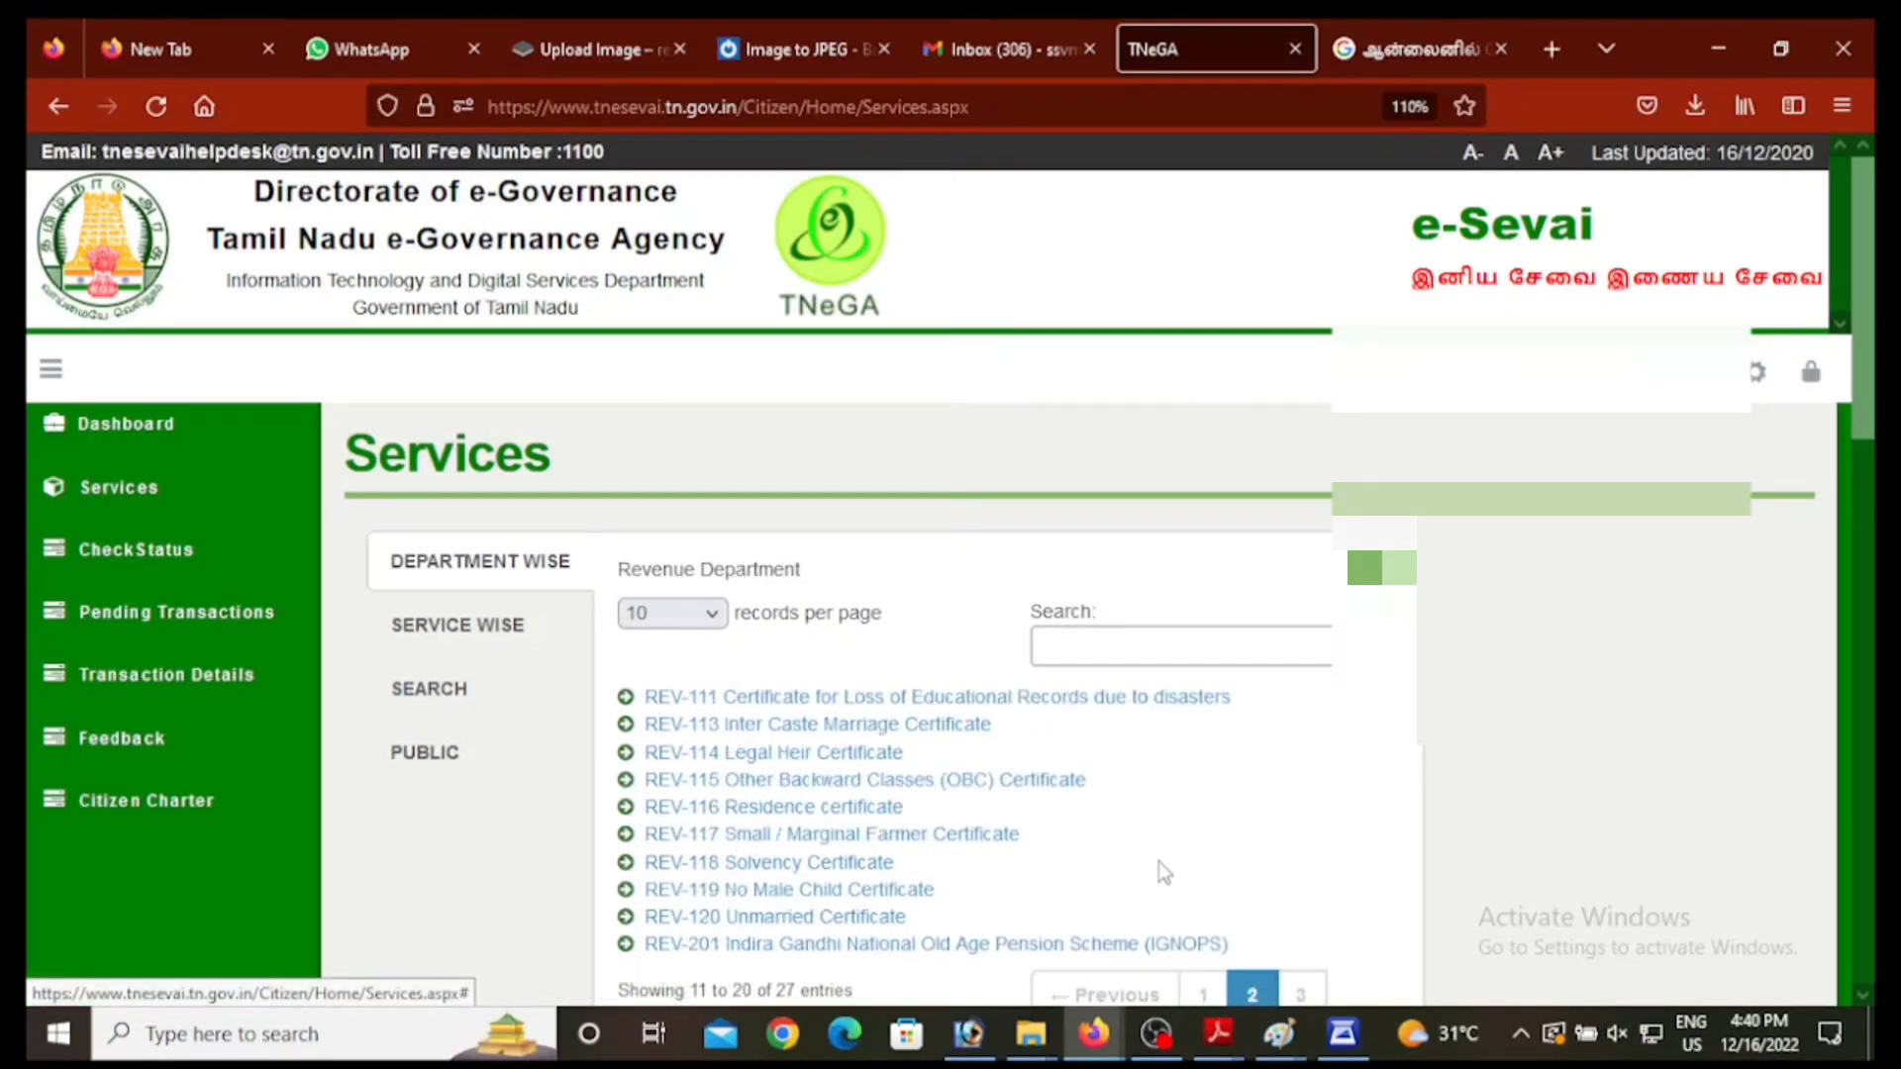
click(838, 754)
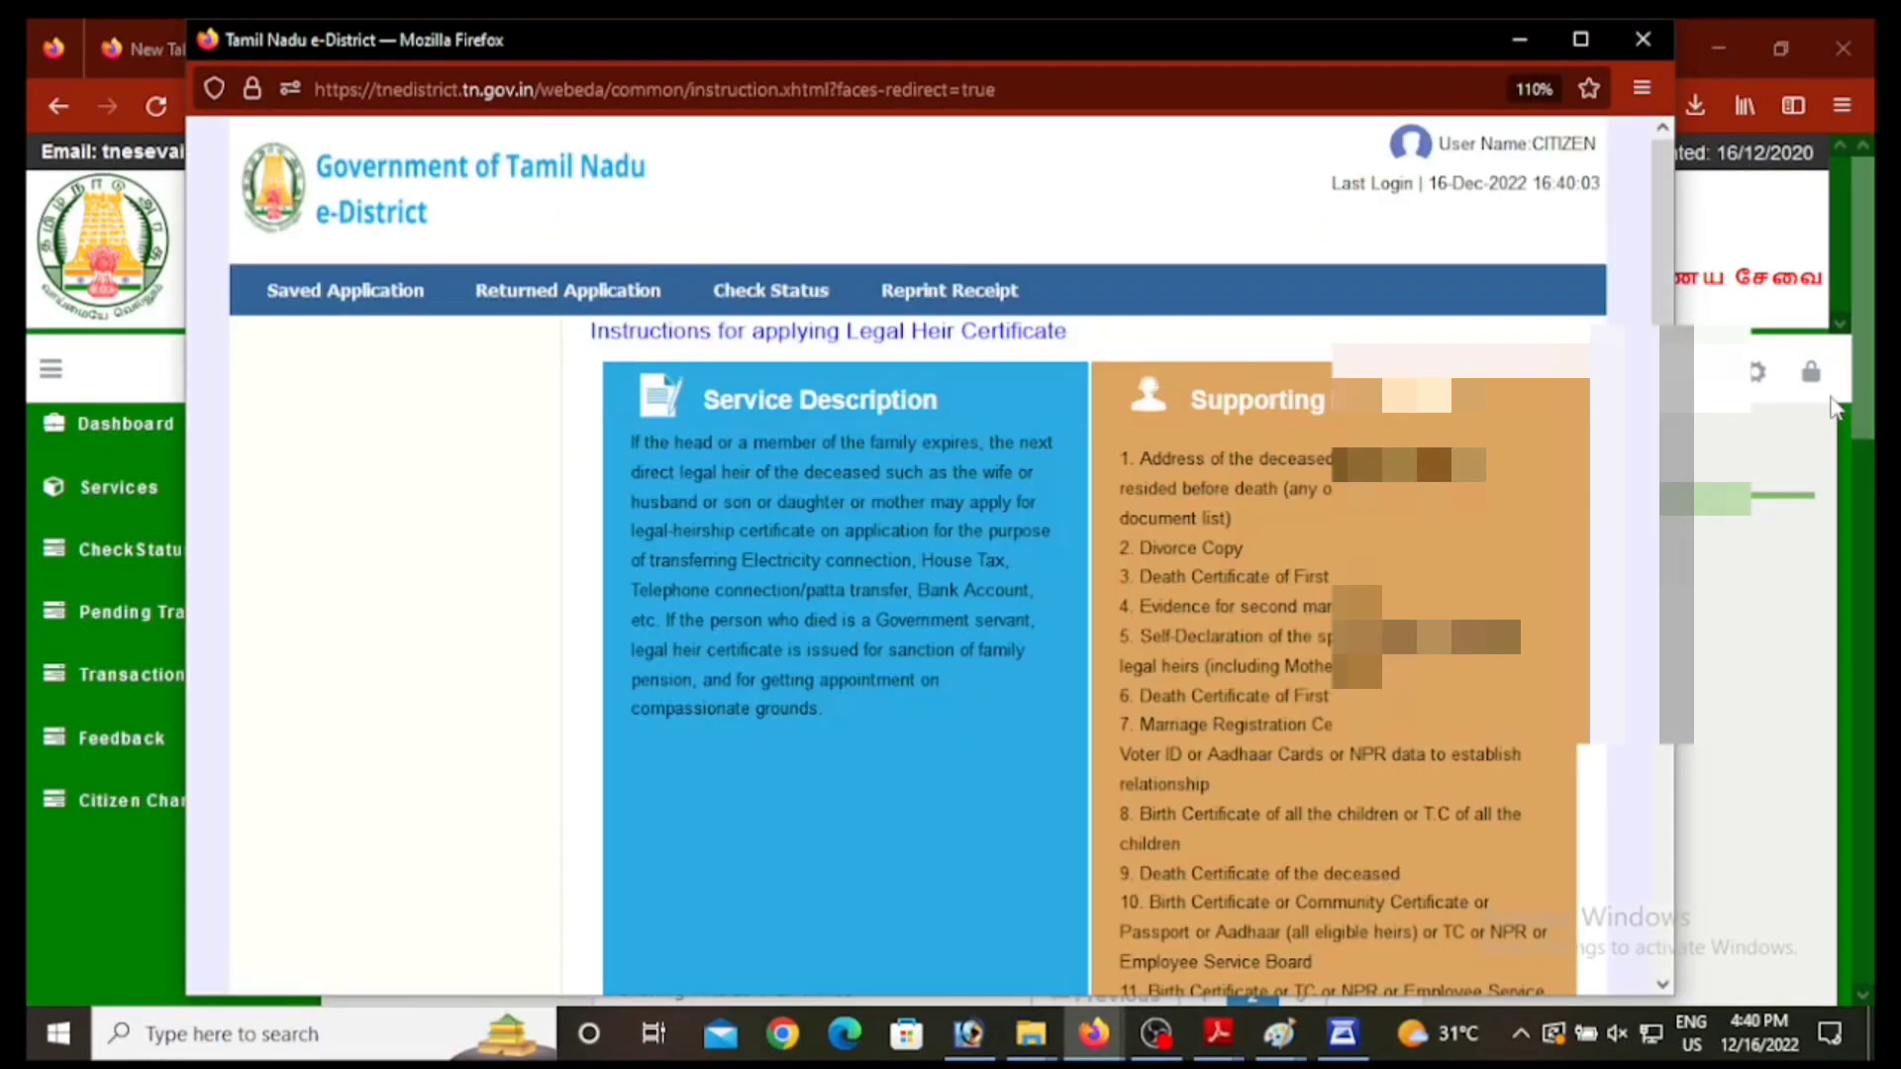
Step: Maximize the Legal Heir instructions window and proceed to the application
click(1576, 52)
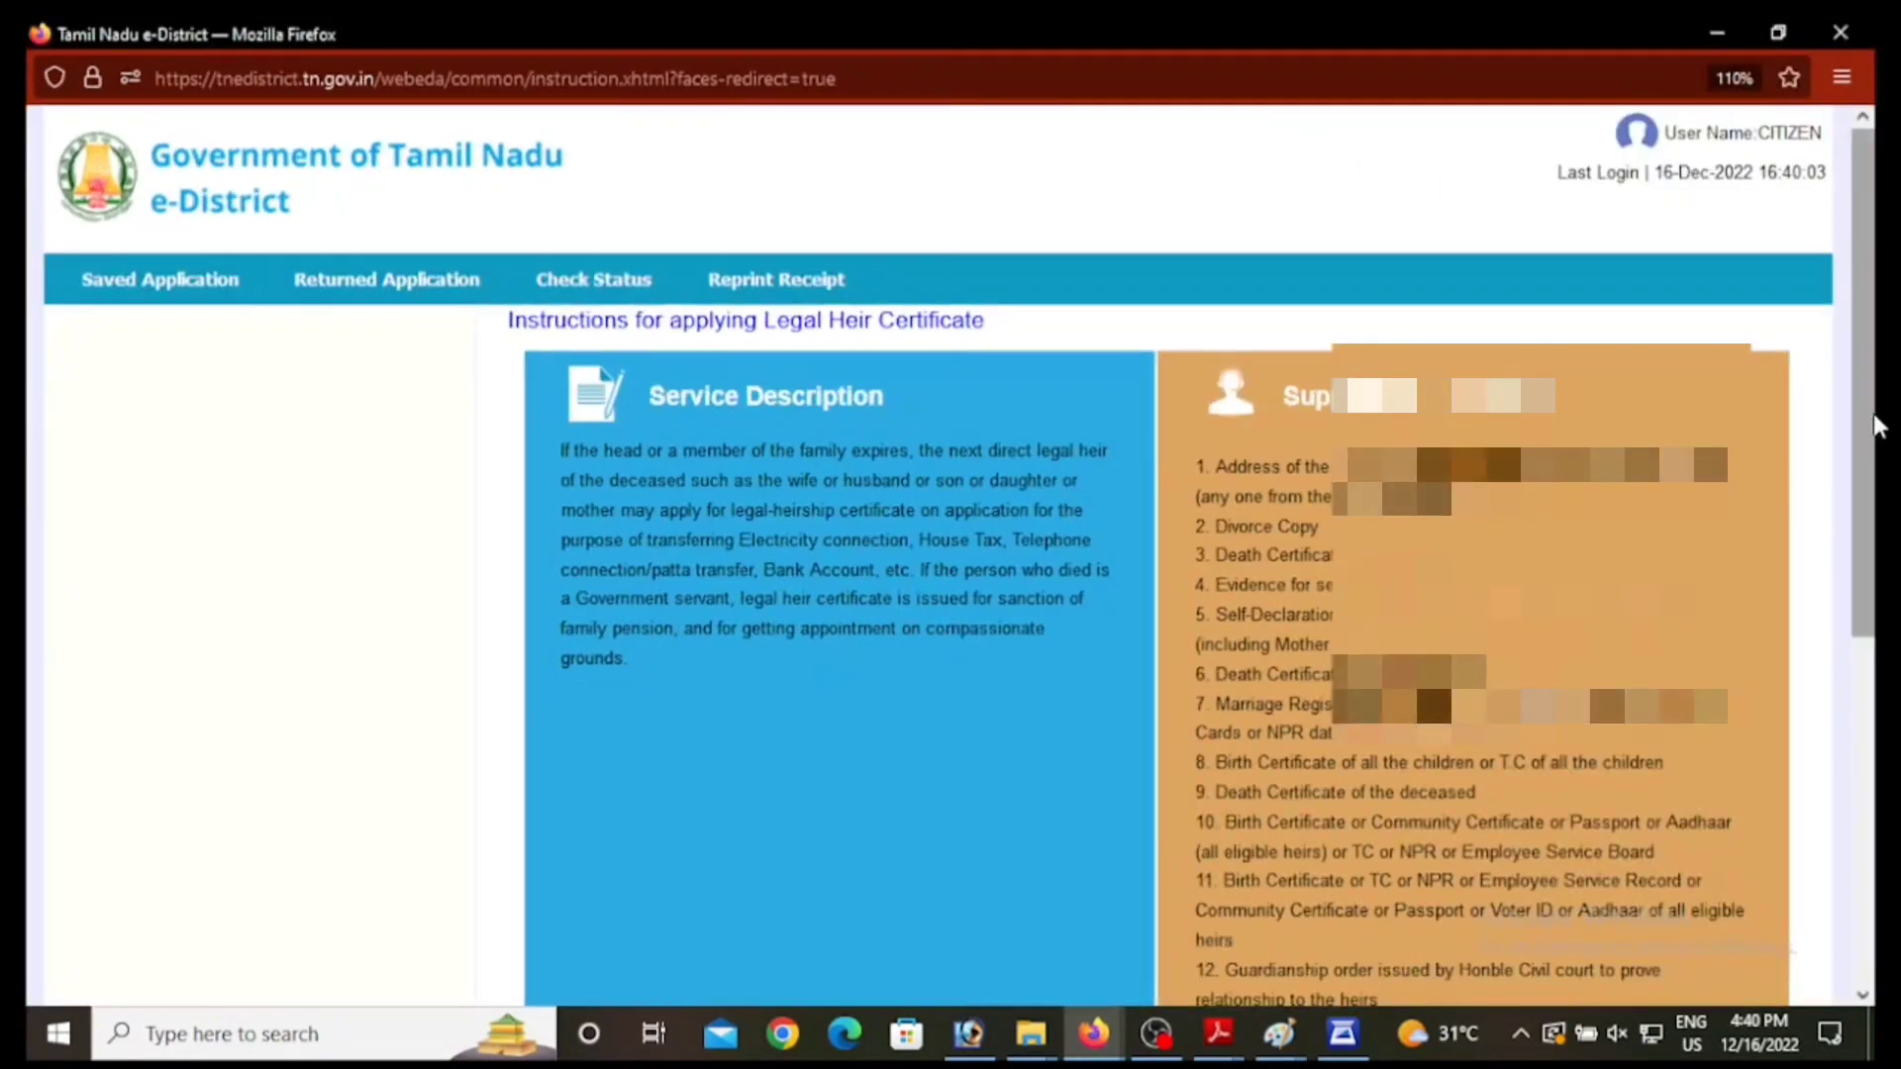
scroll(947, 837, down, 10)
click(1107, 892)
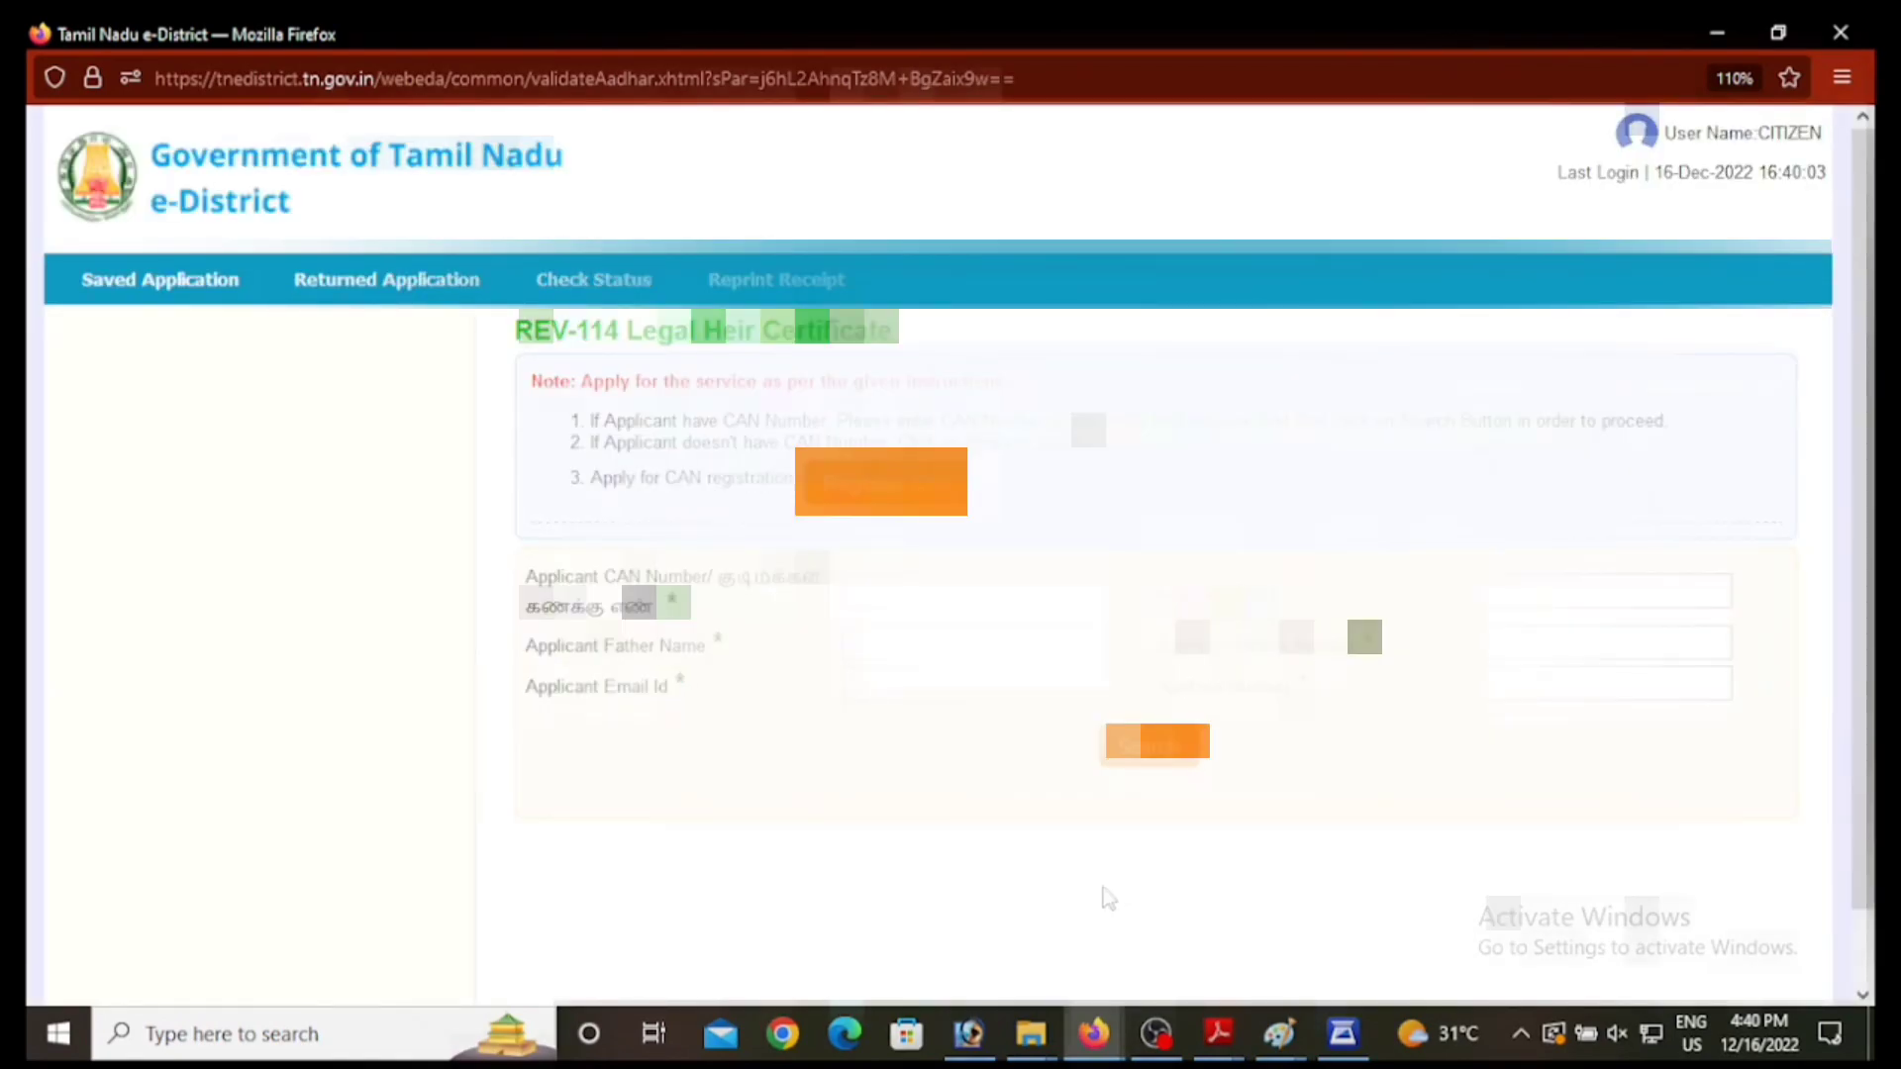
Step: Paste the applicant's Aadhaar number and search for the matching CAN record
click(1519, 682)
key(ctrl+v)
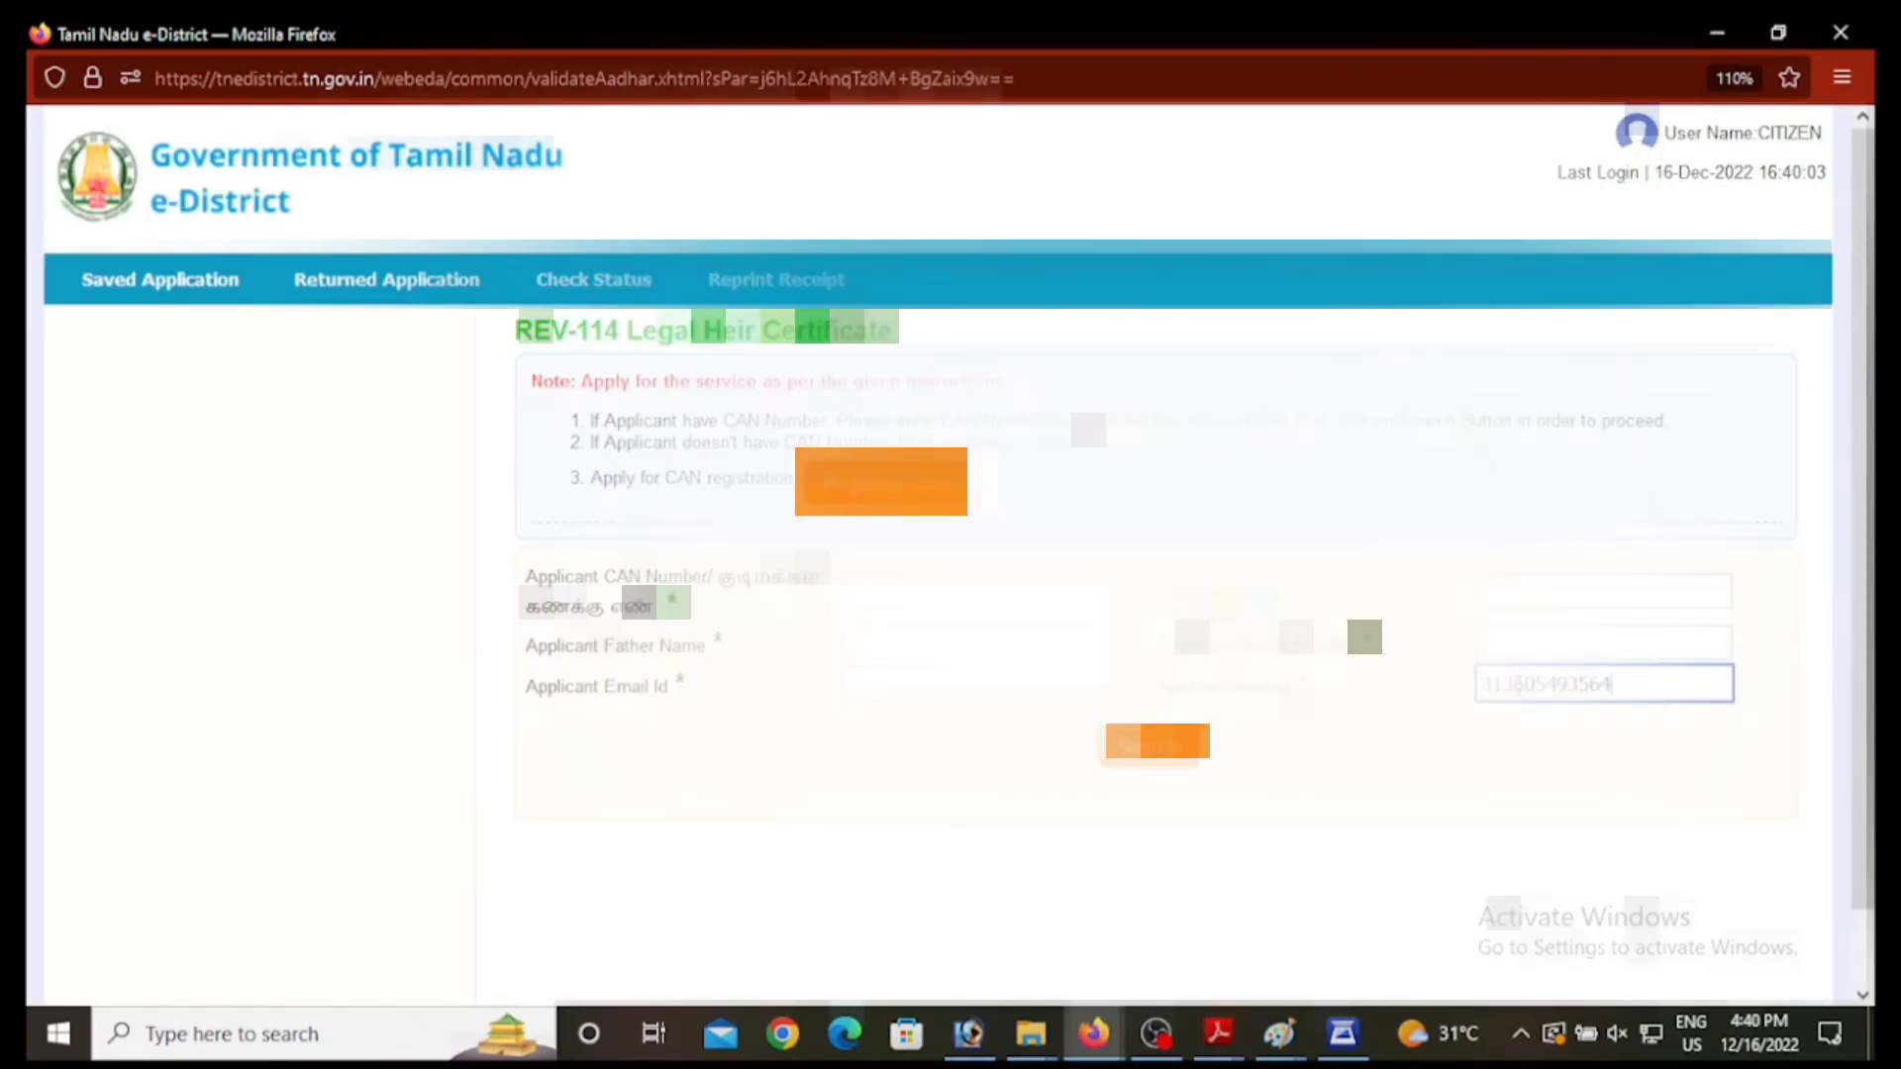
click(1141, 759)
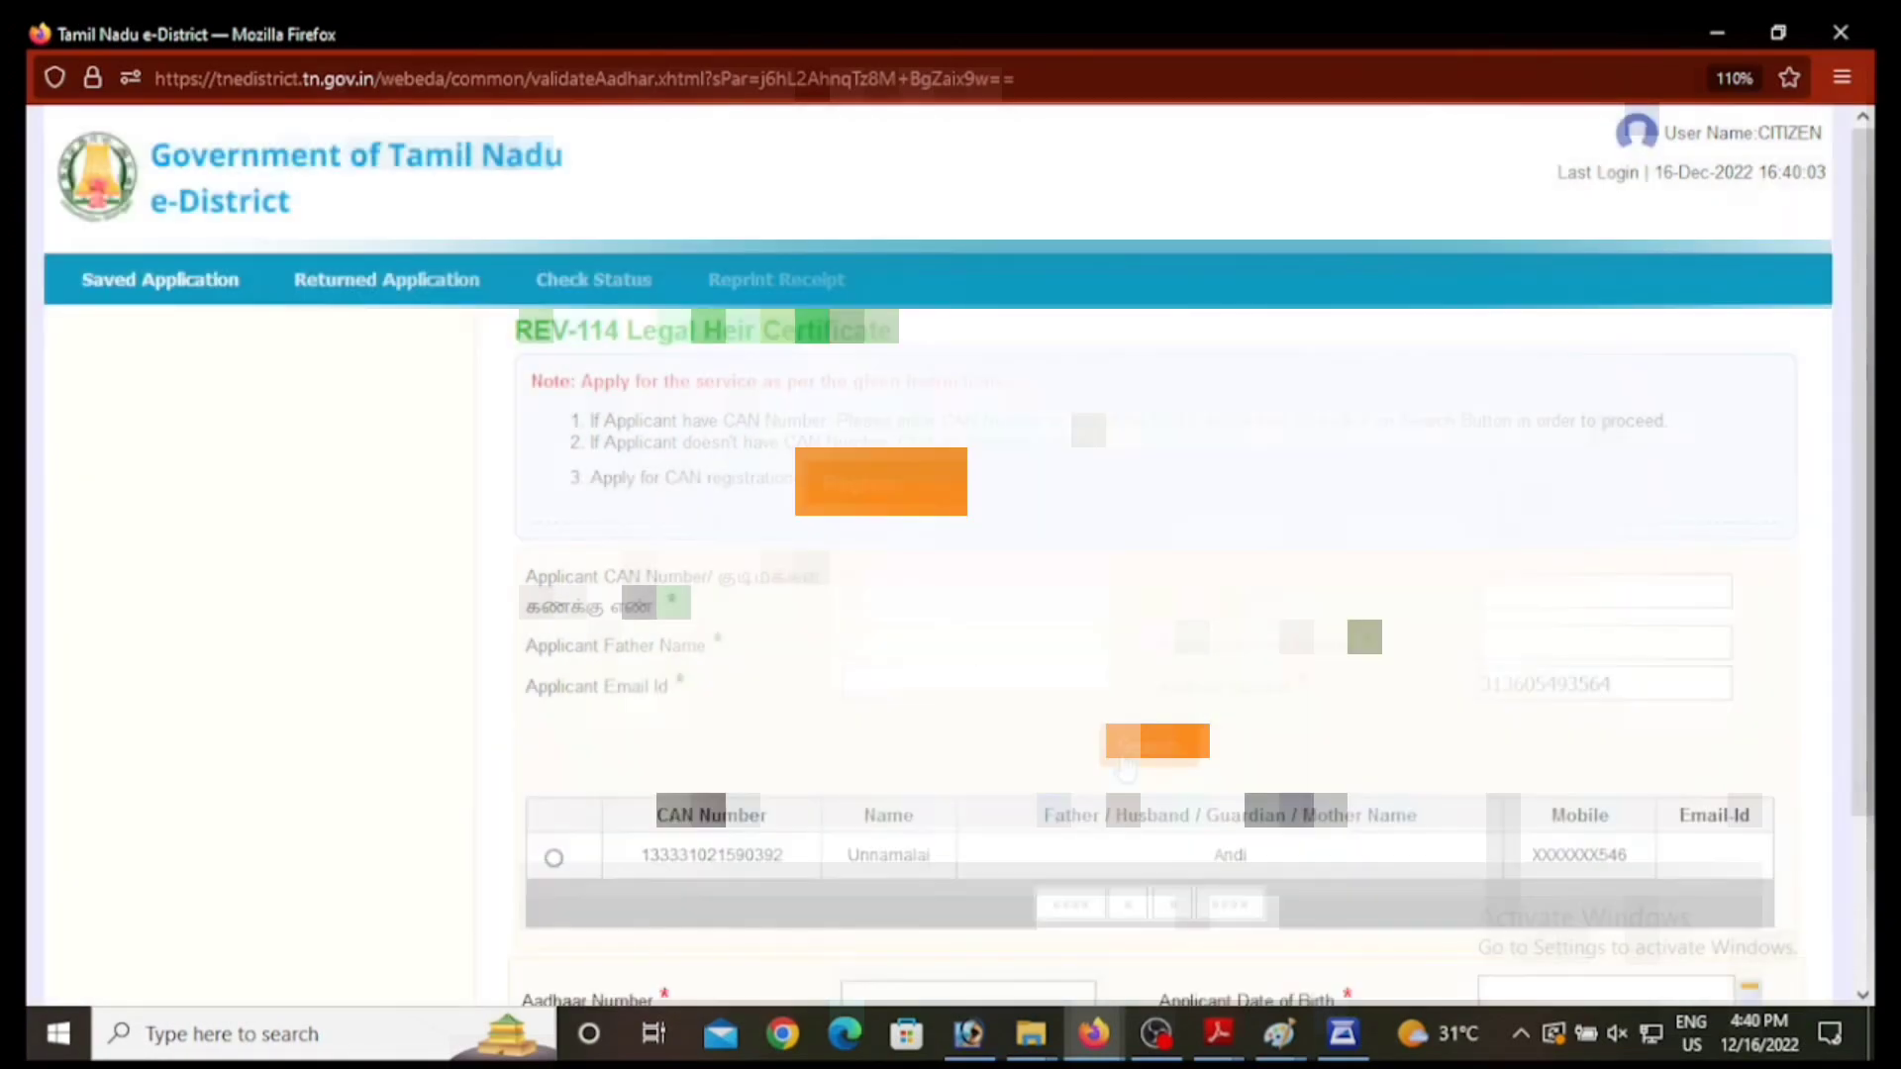
scroll(458, 676, down, 2)
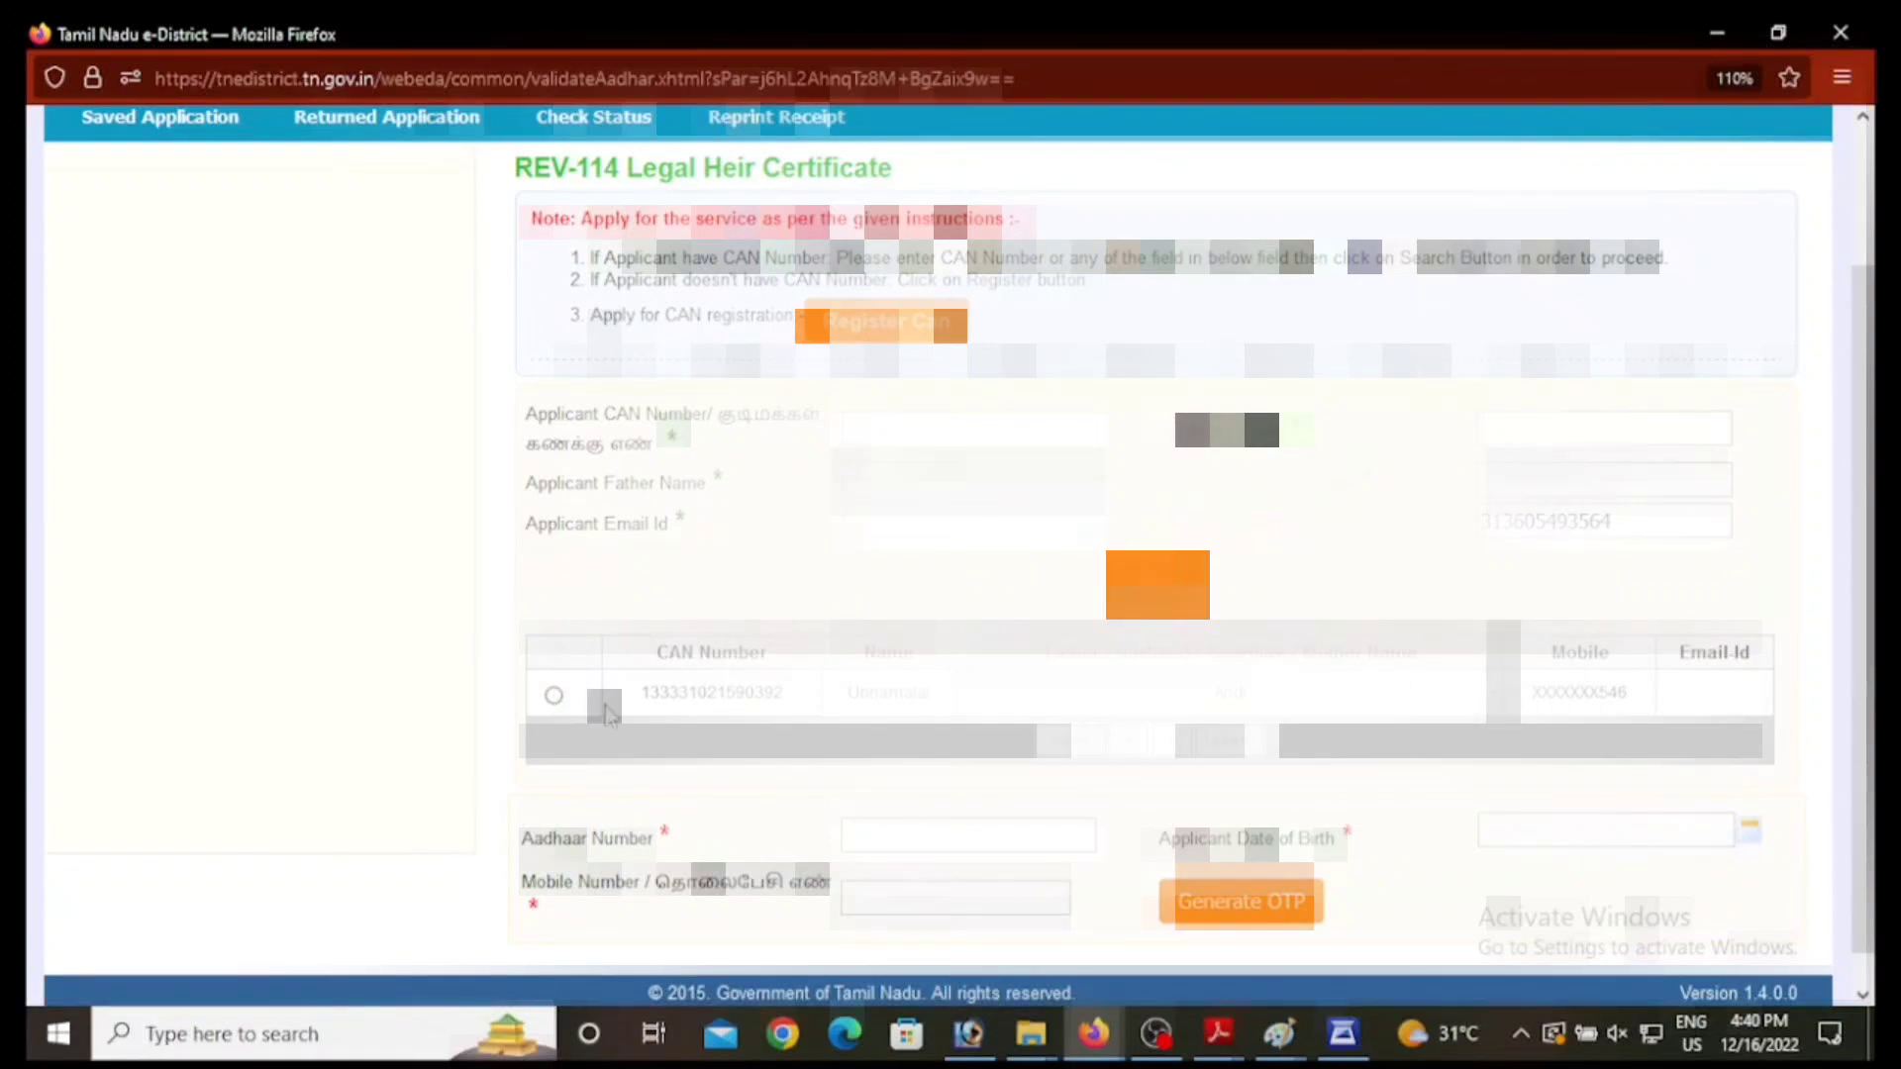
click(554, 696)
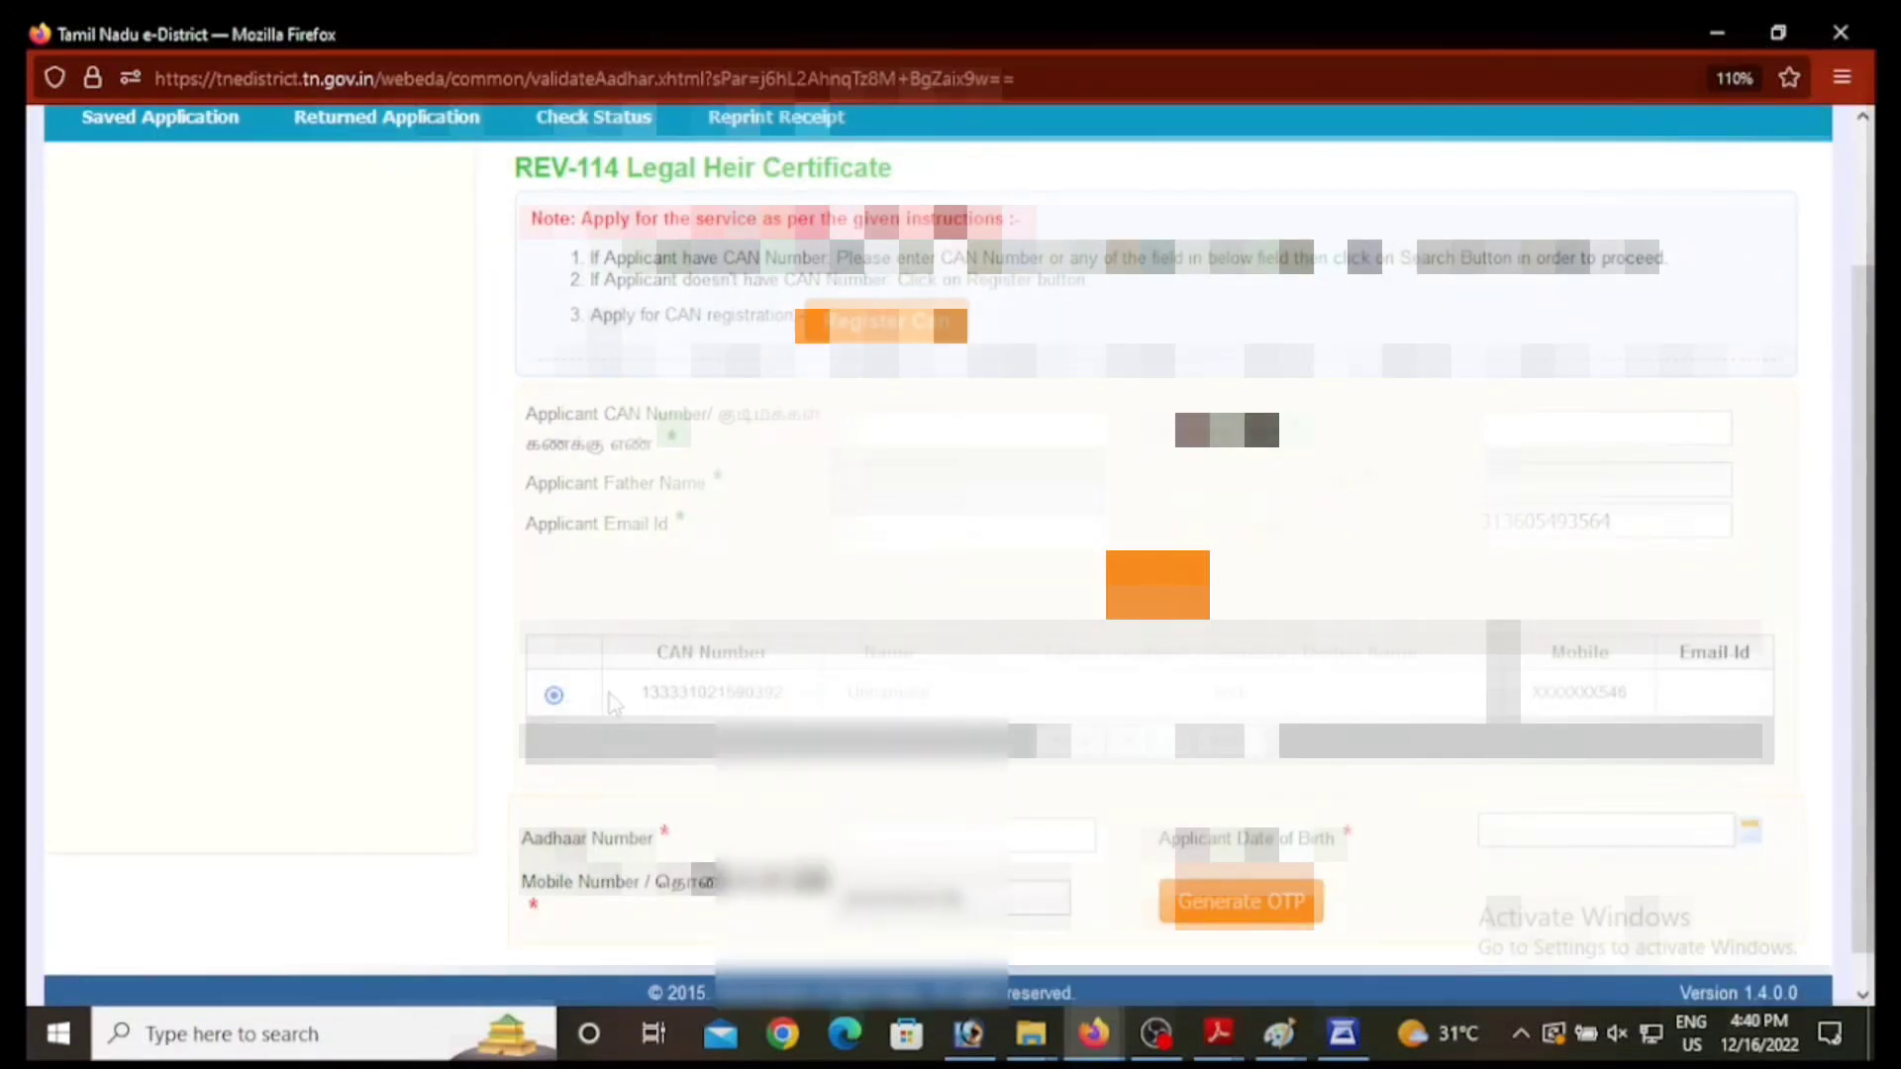
click(851, 838)
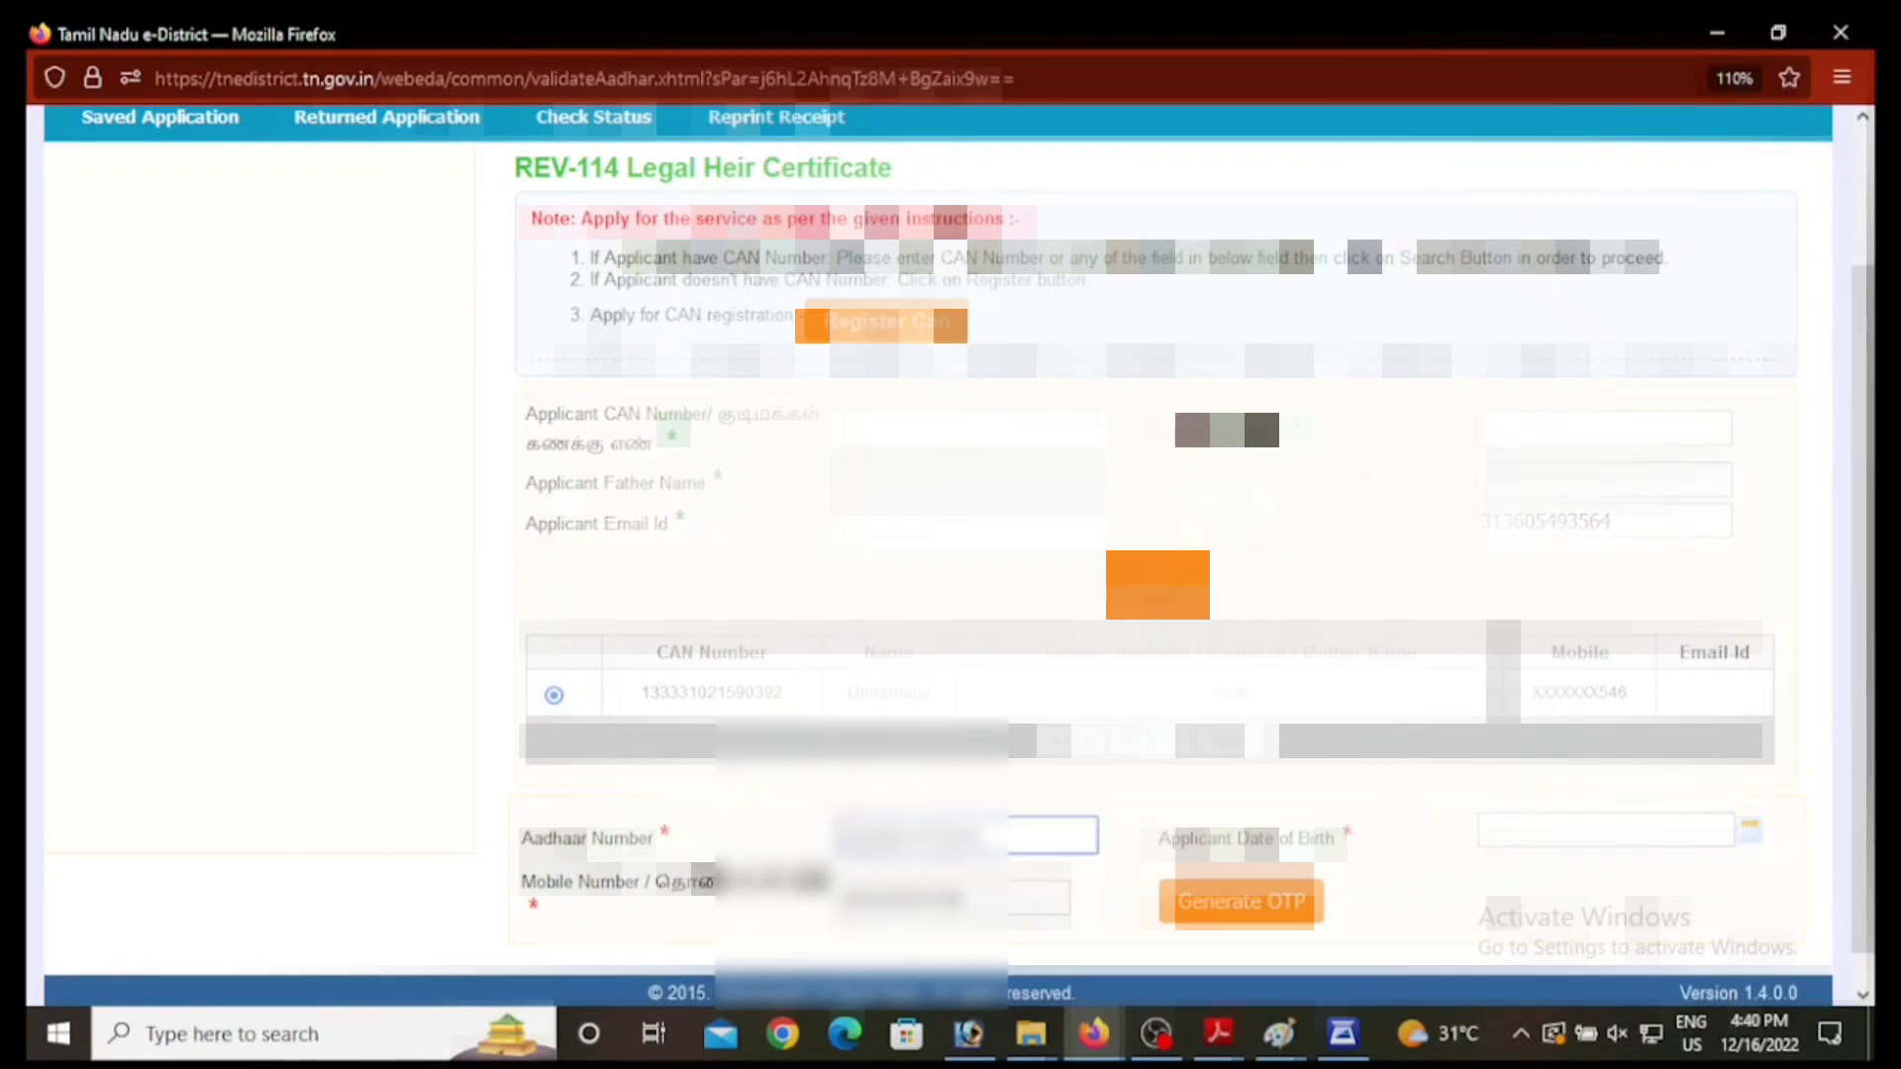
click(1624, 829)
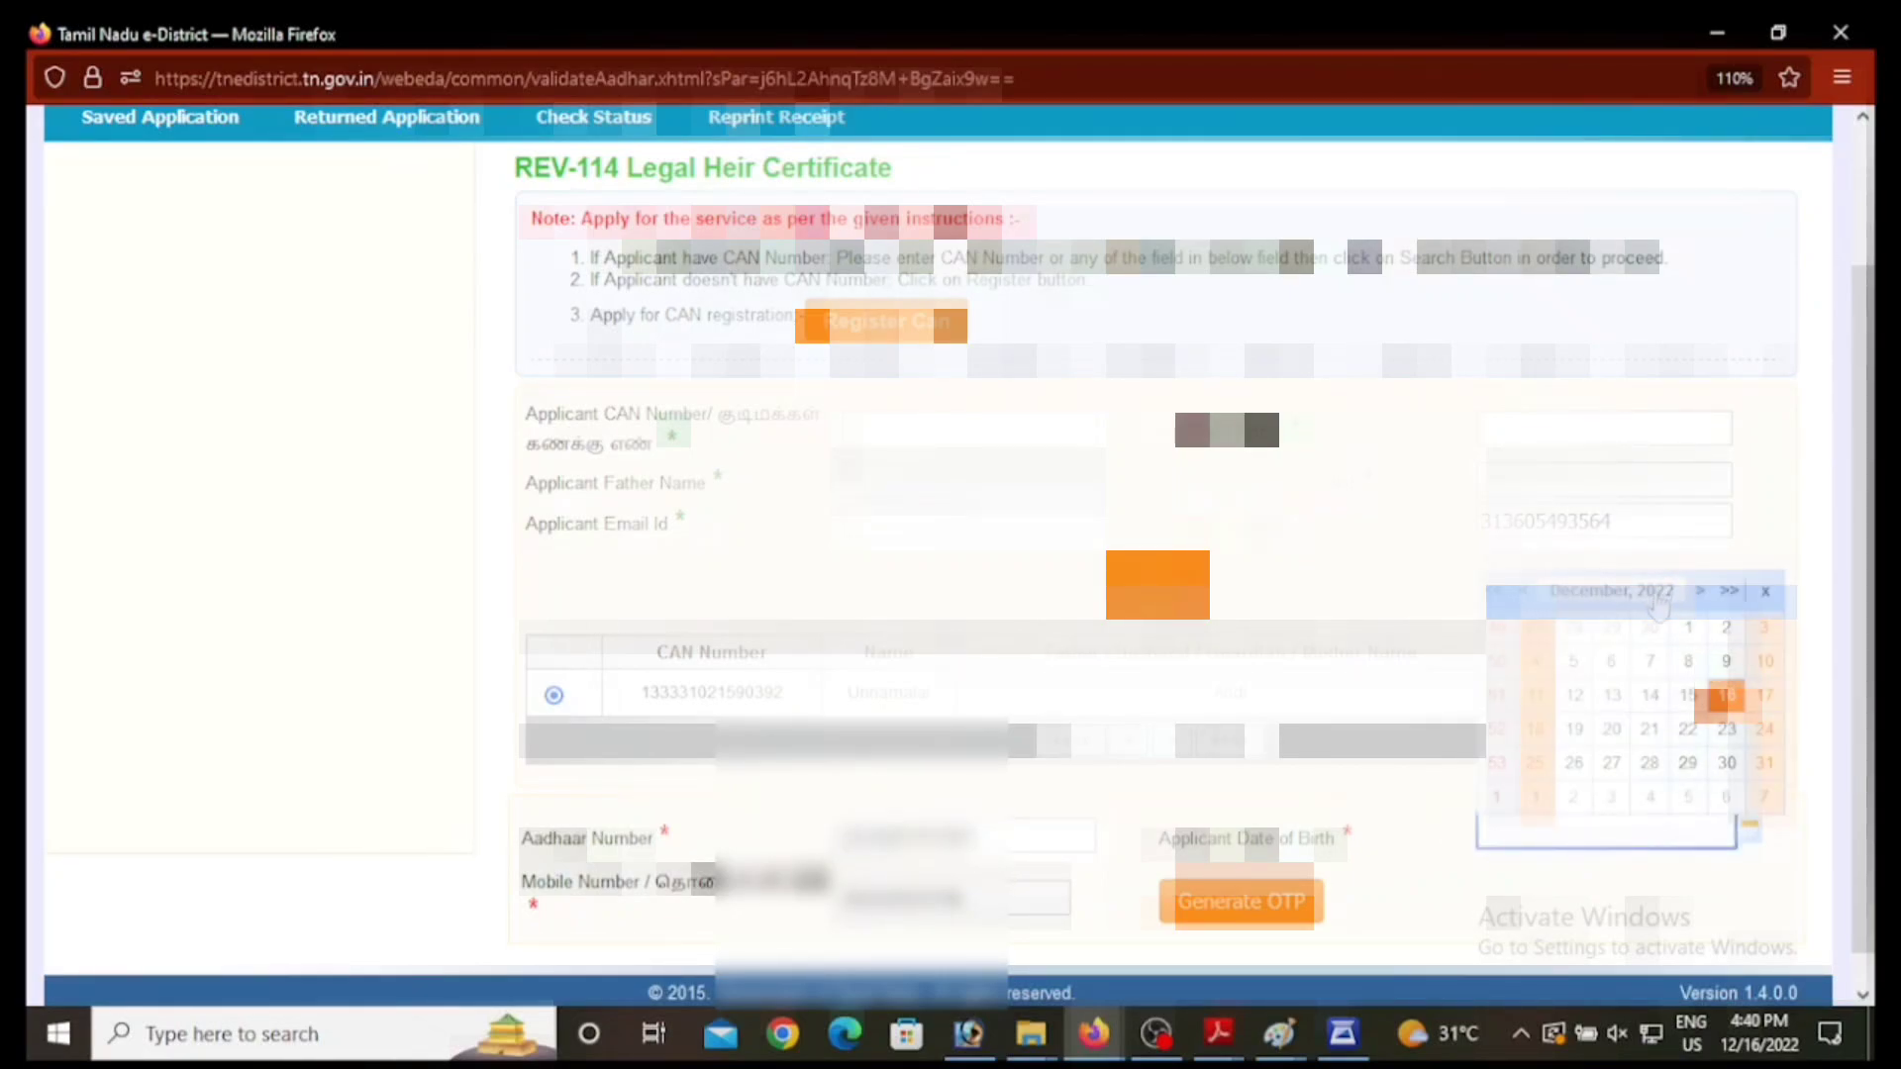
click(1658, 594)
click(1661, 588)
click(1662, 588)
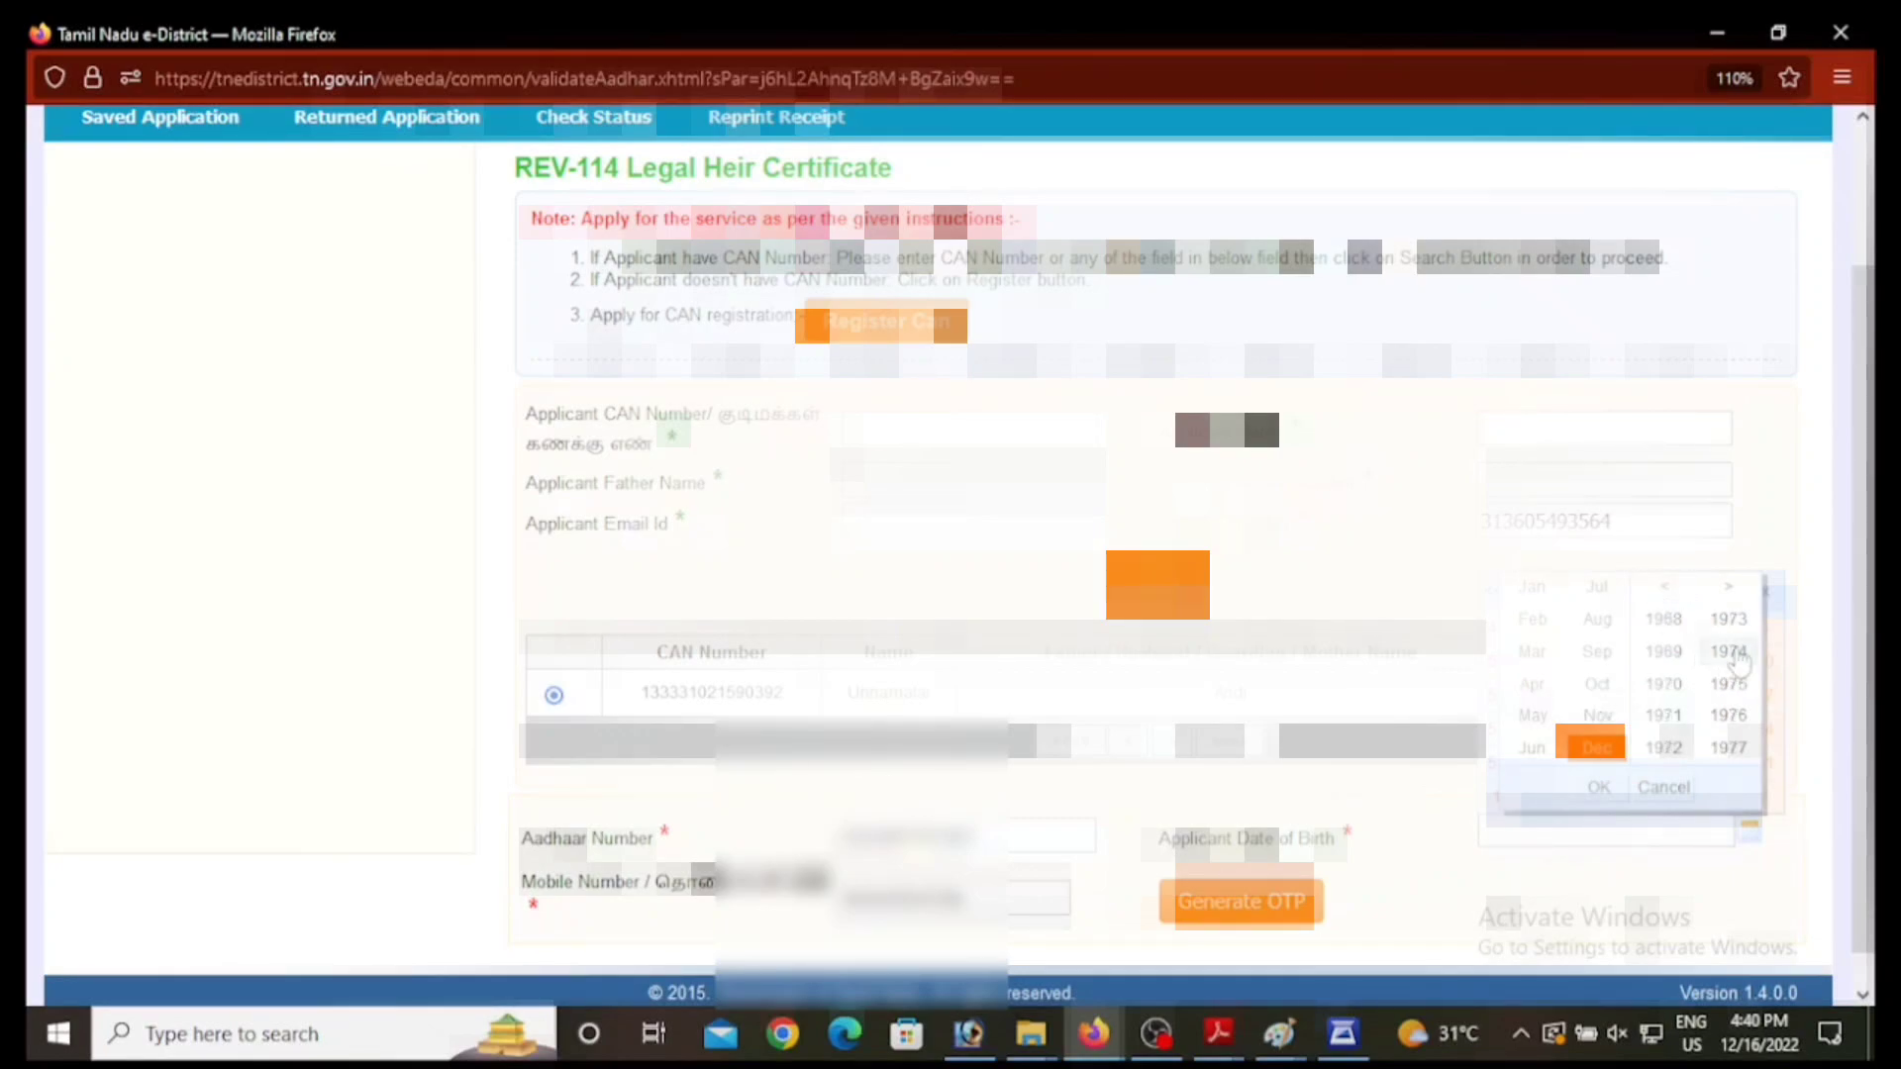
click(1663, 715)
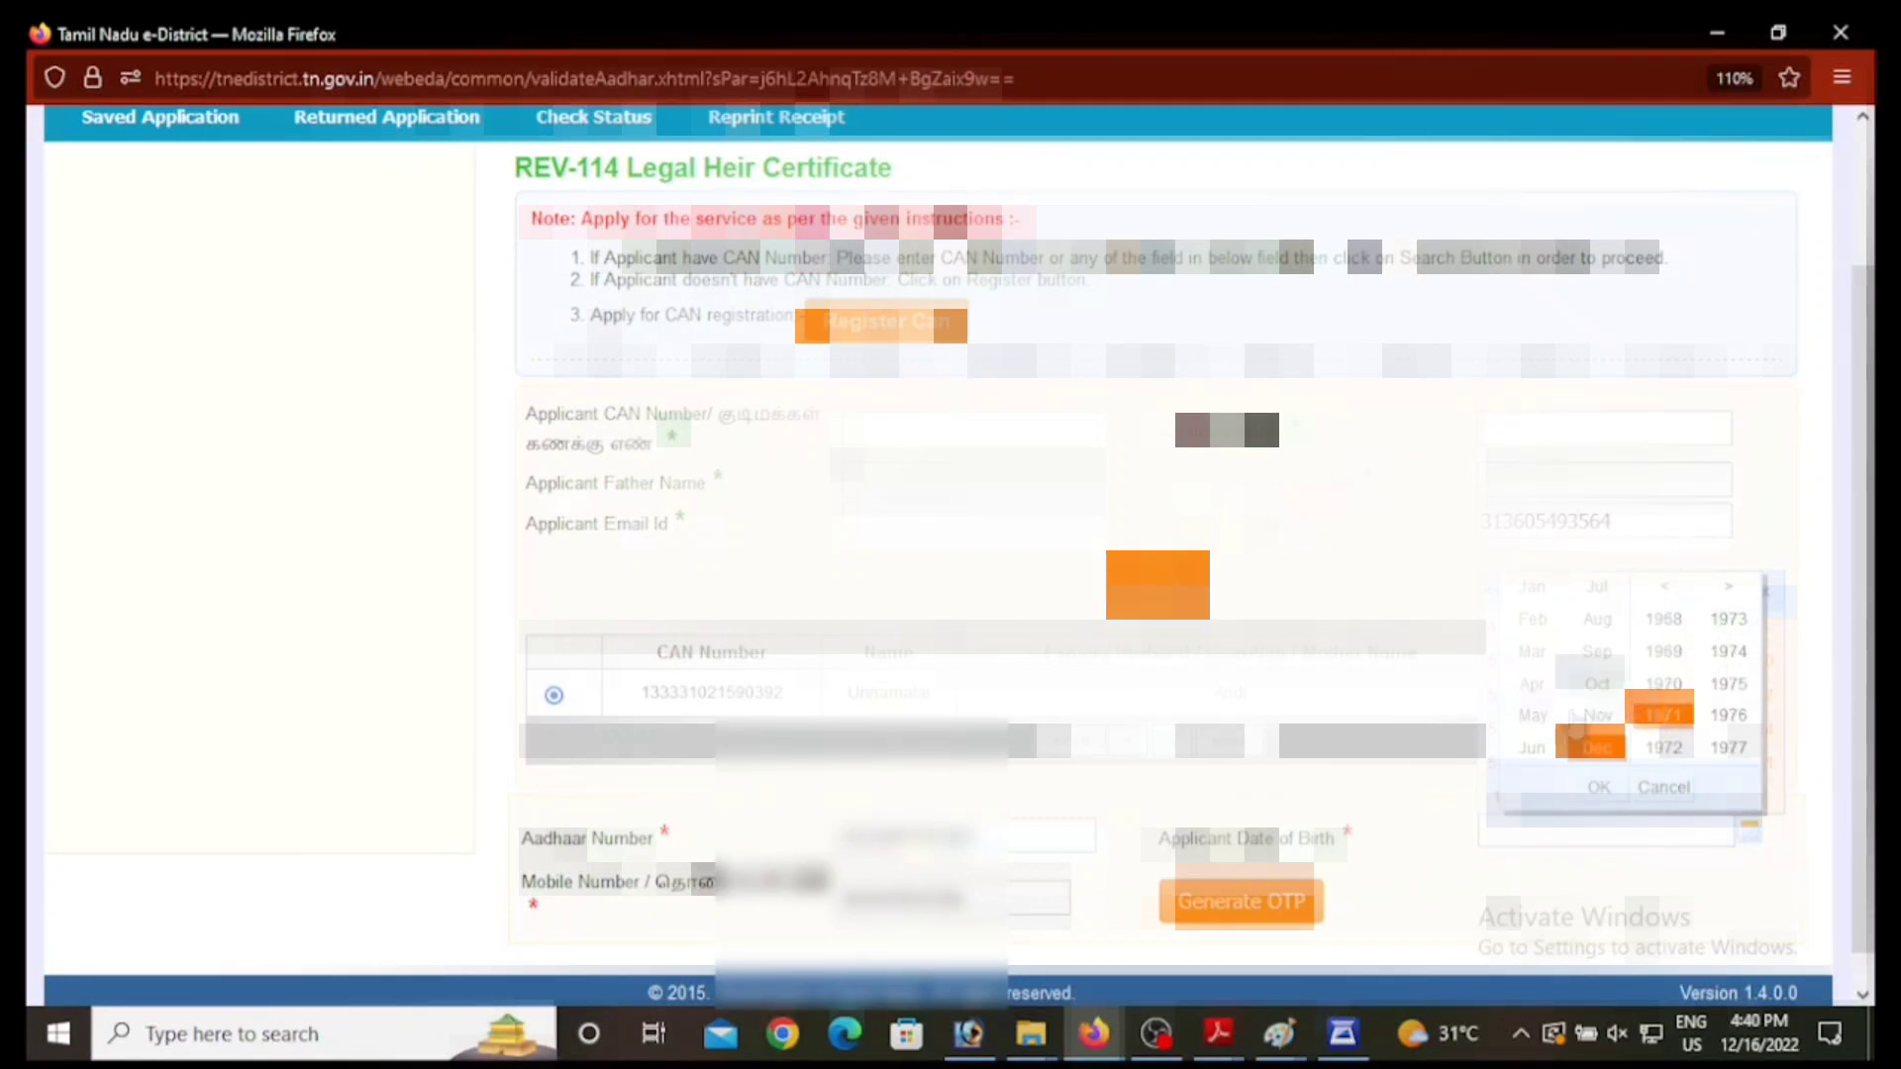
click(1532, 750)
click(1599, 789)
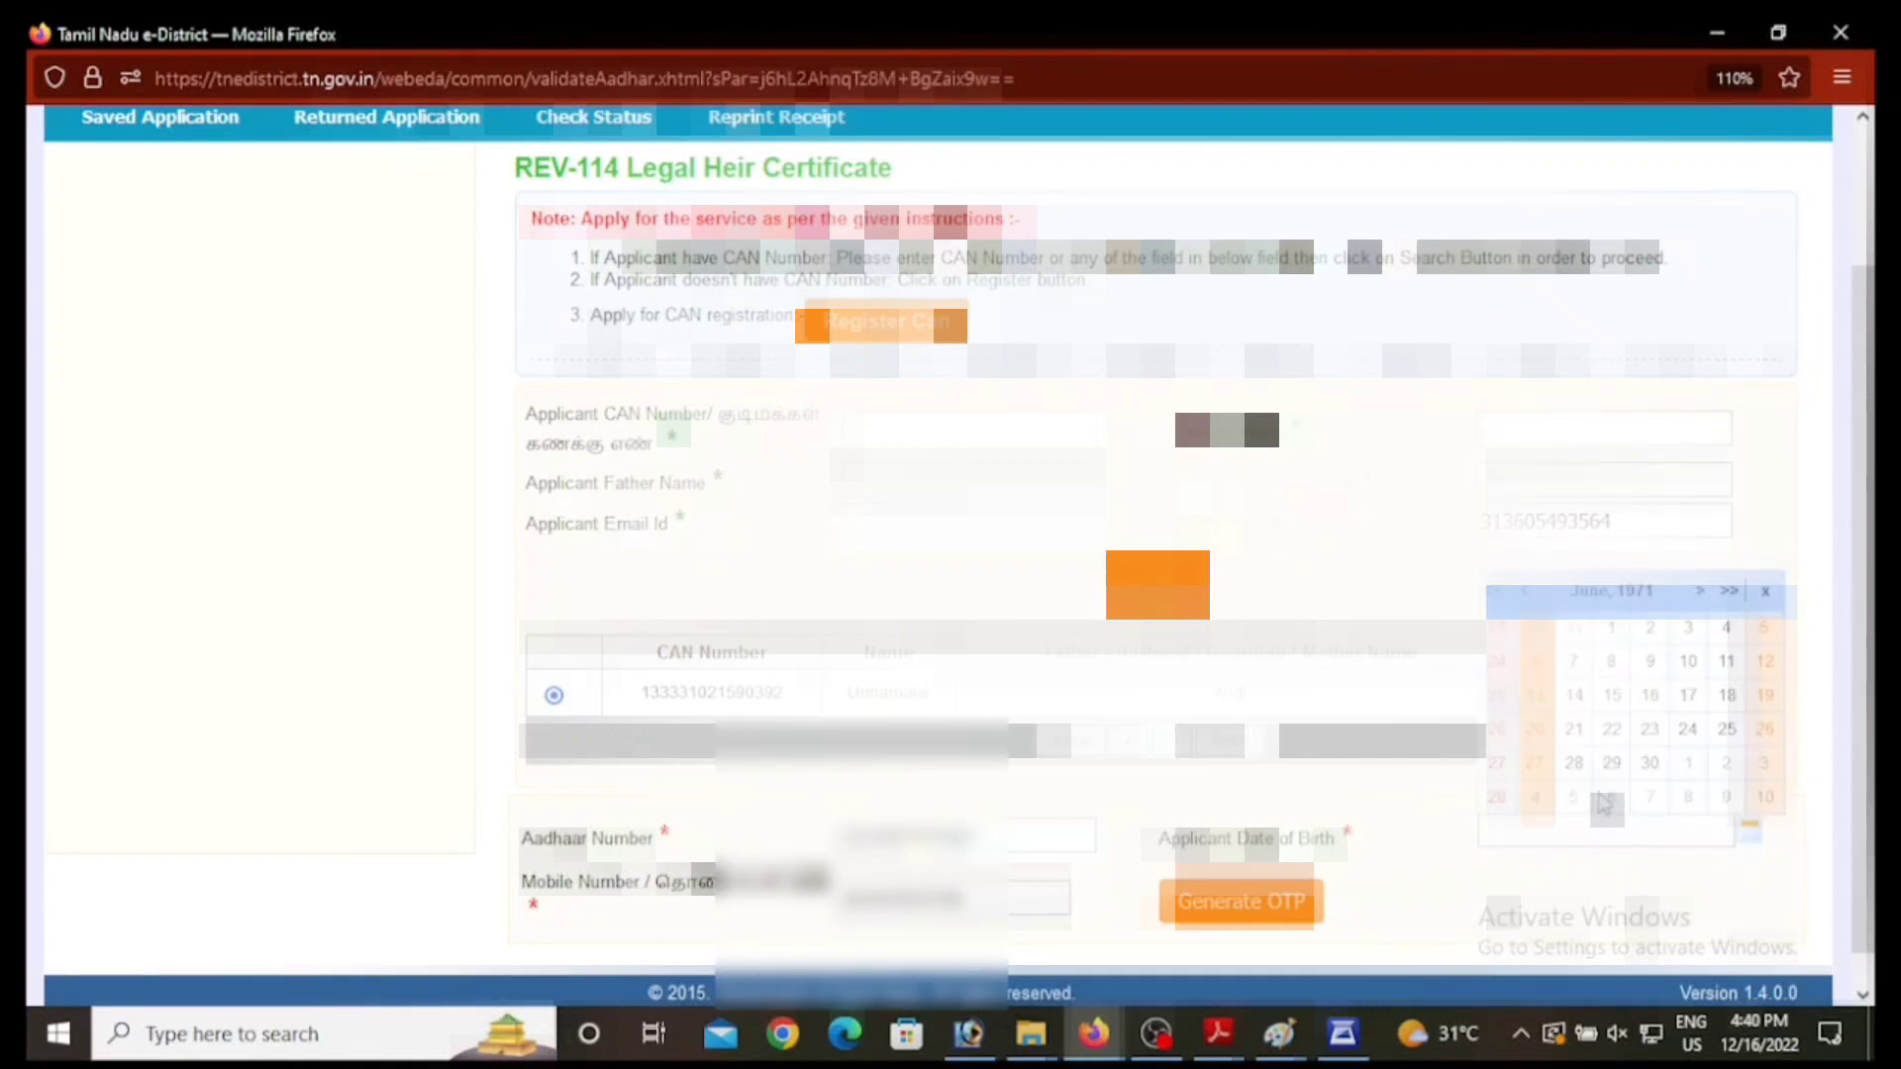
click(1689, 662)
Step: Request and enter the OTP, confirm it, and continue to the Legal Heir Certificate form
click(1213, 917)
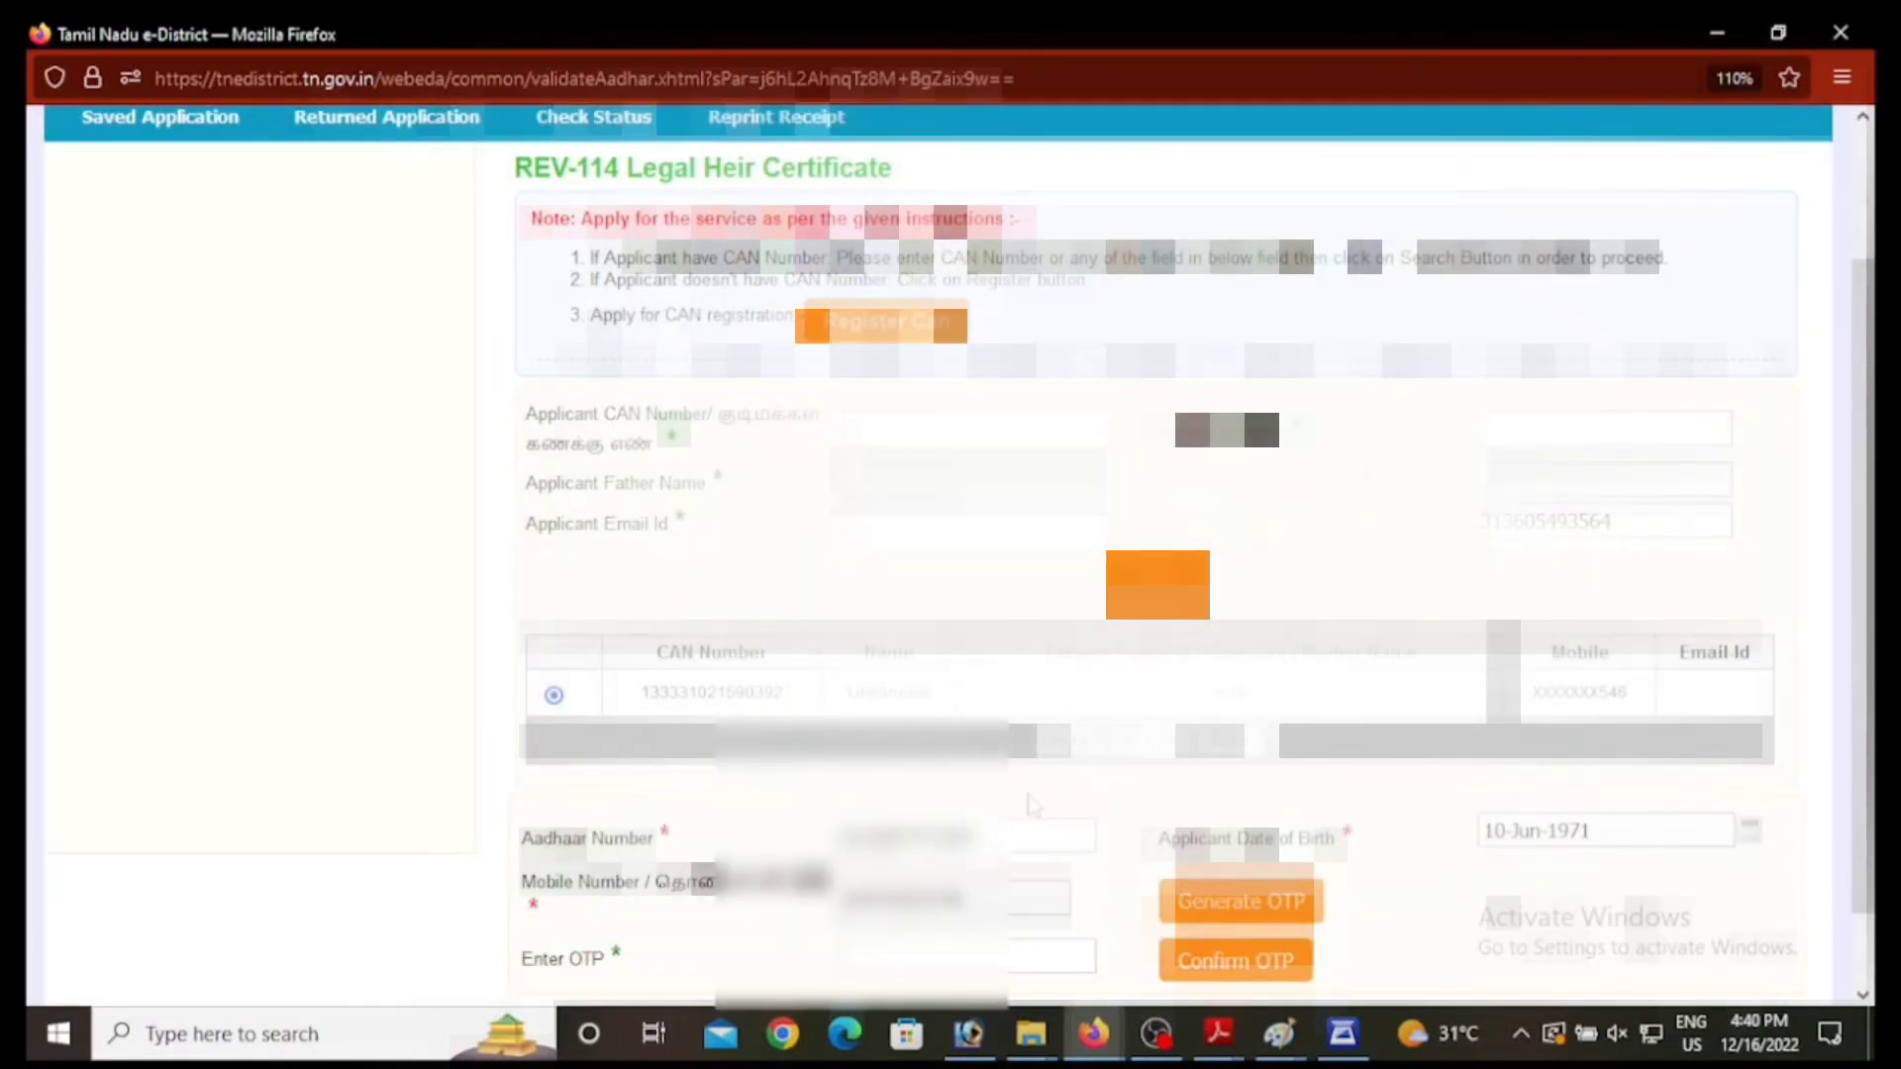
scroll(1206, 919, down, 2)
click(970, 871)
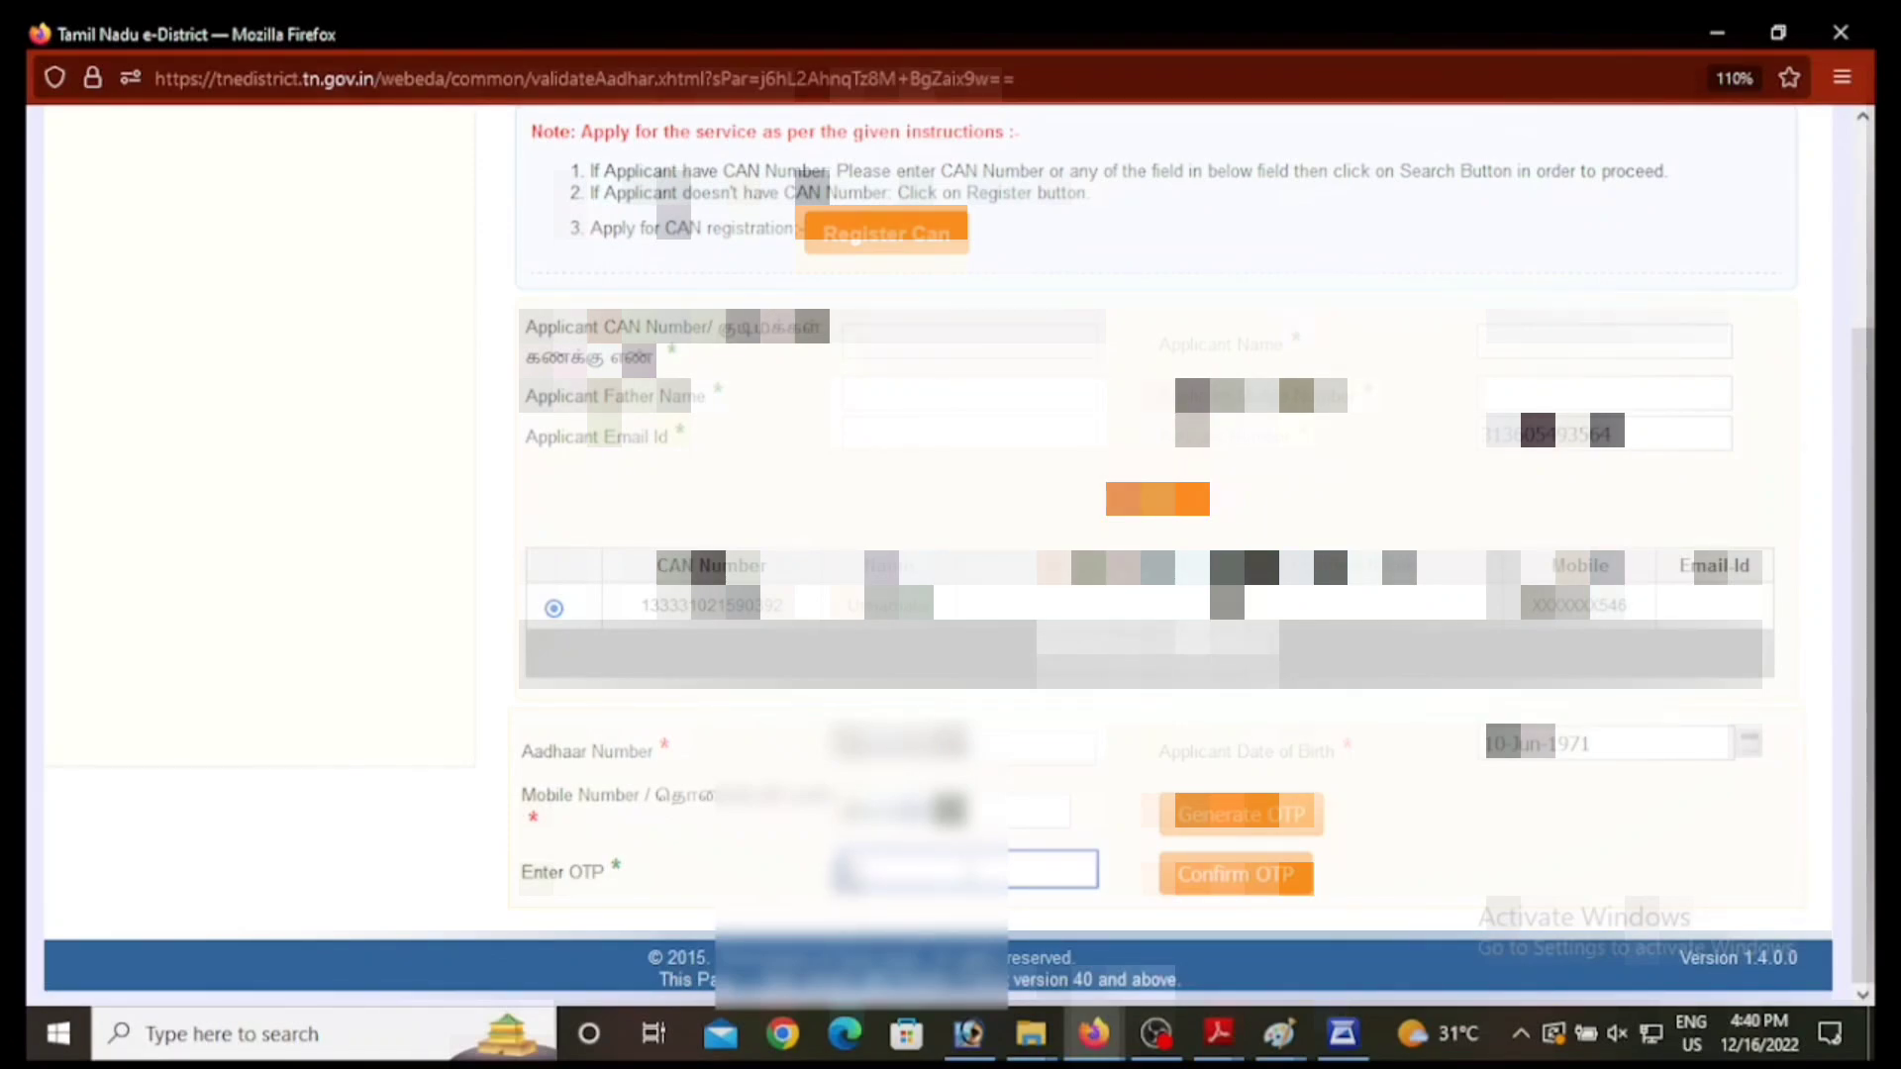
text(?????)
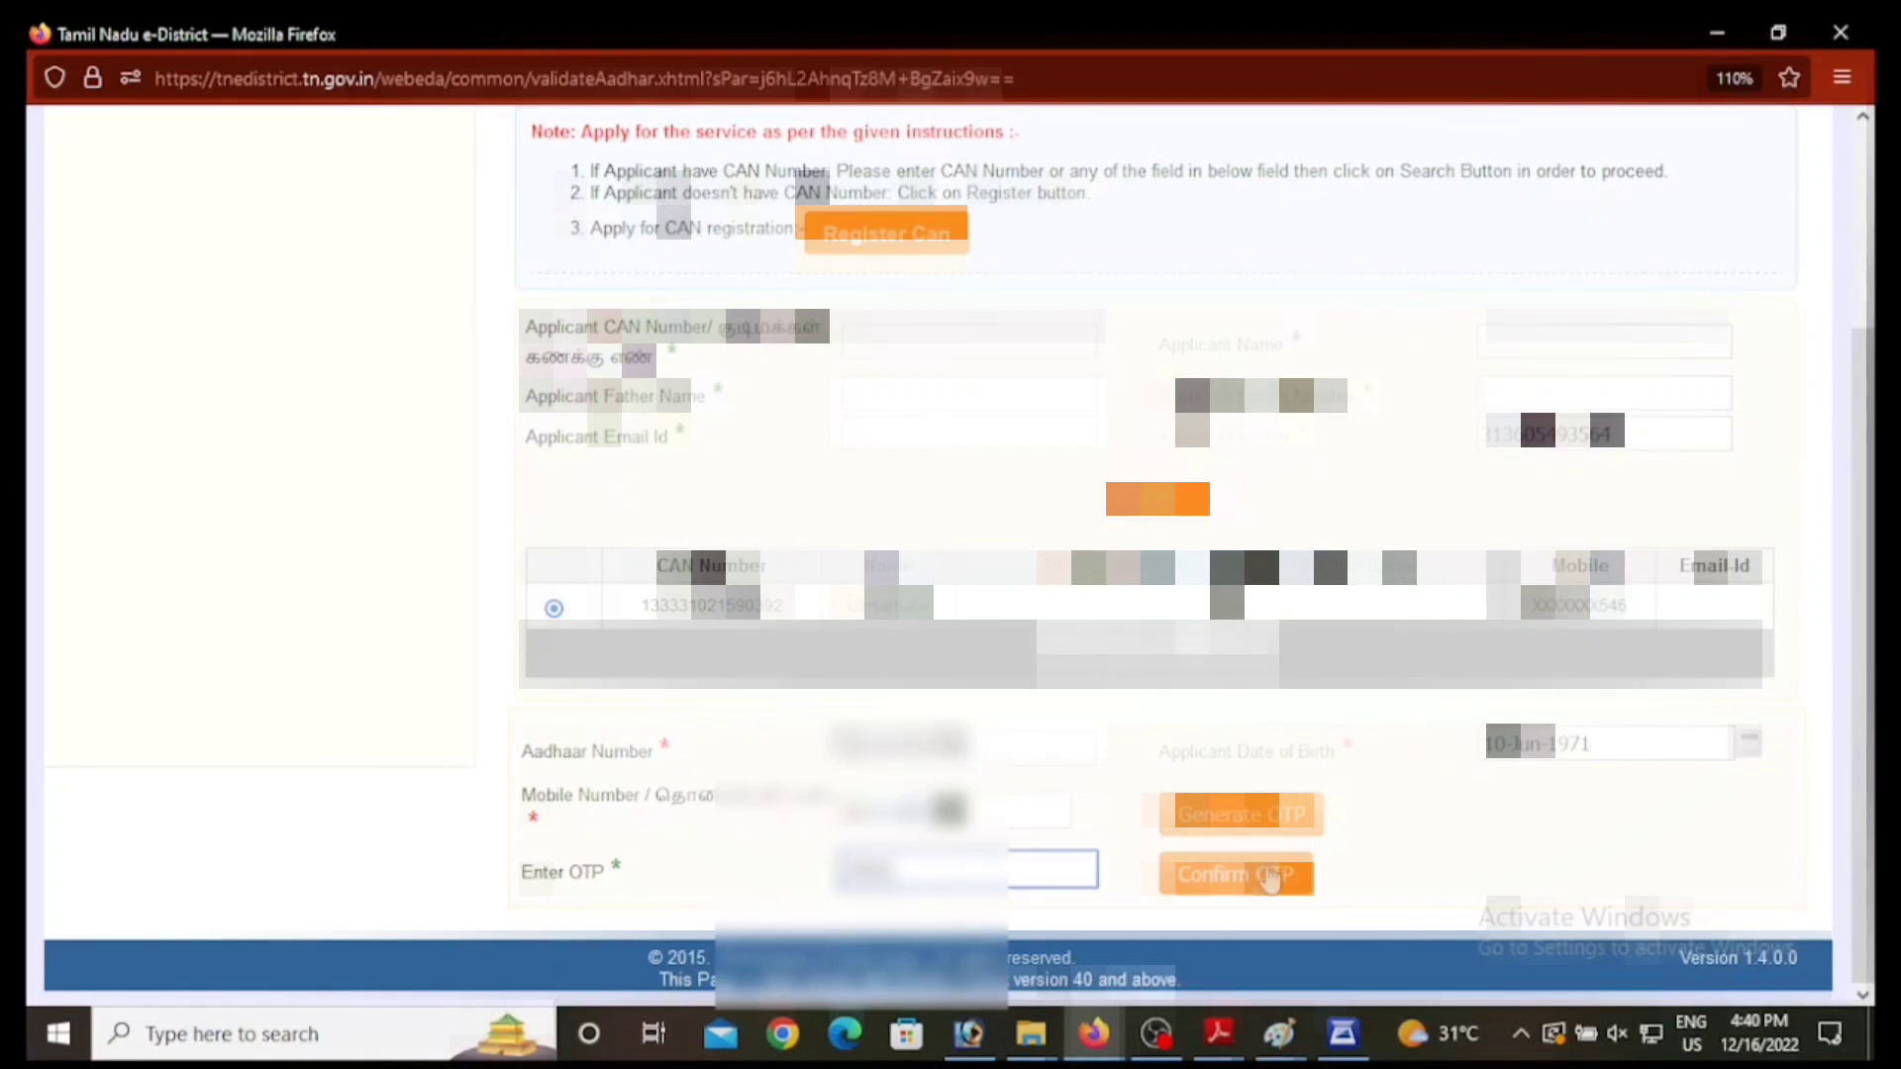
click(1271, 876)
click(977, 737)
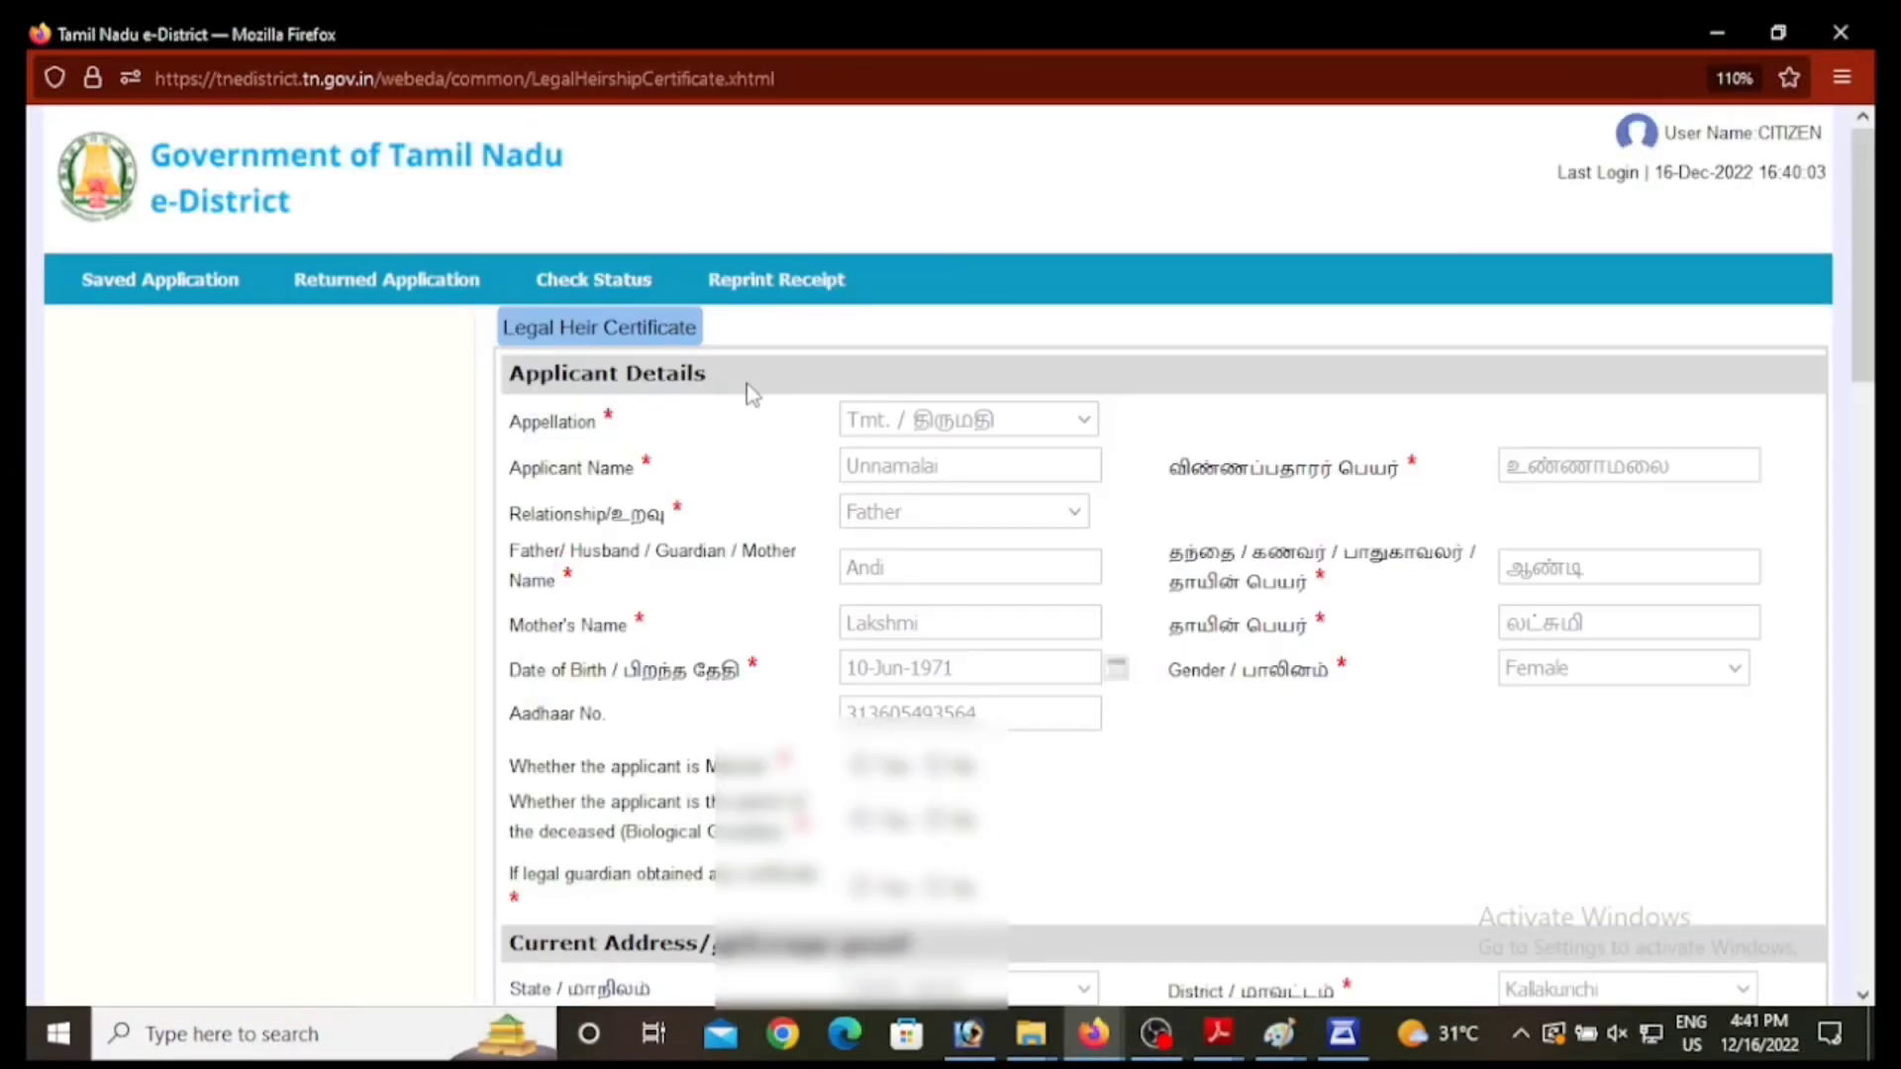
Step: Select Married for 'Whether the applicant is Married' and scroll down to Deceased Details
scroll(1321, 626, down, 3)
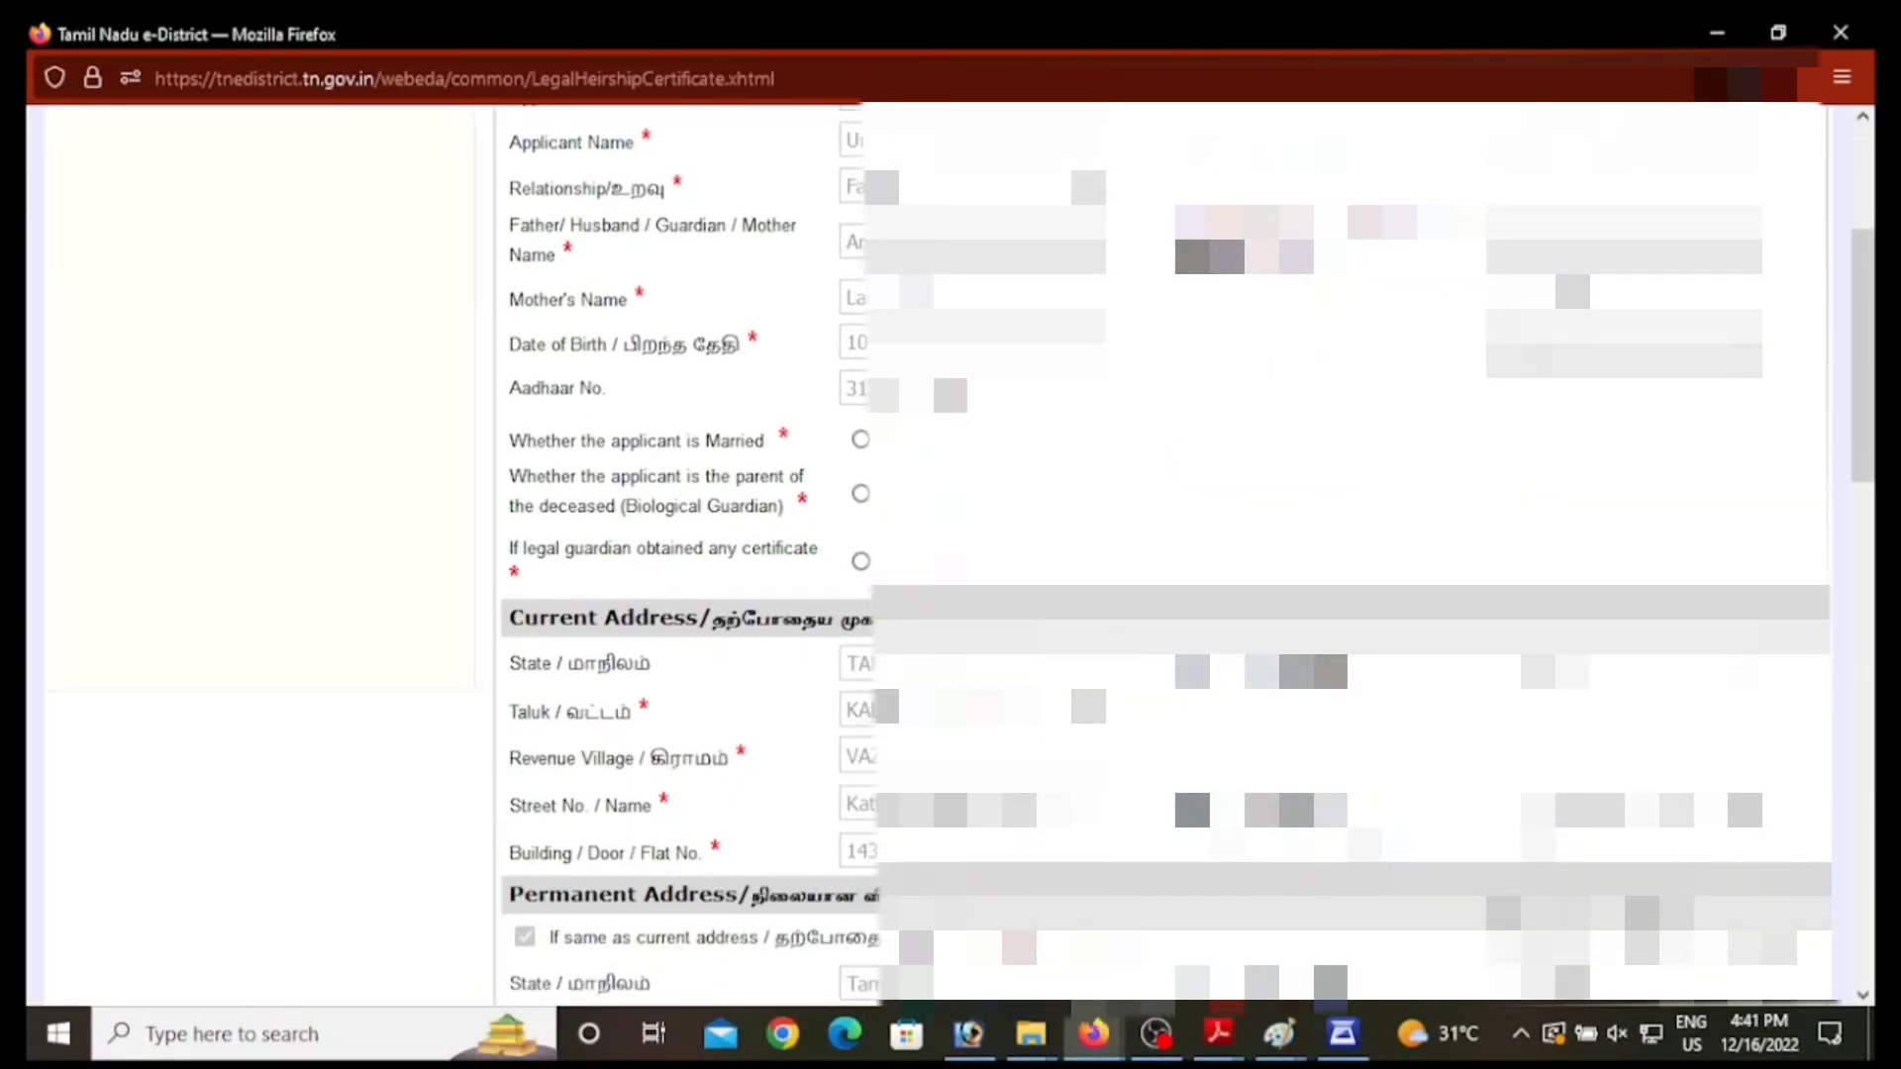
click(861, 439)
scroll(673, 594, up, 3)
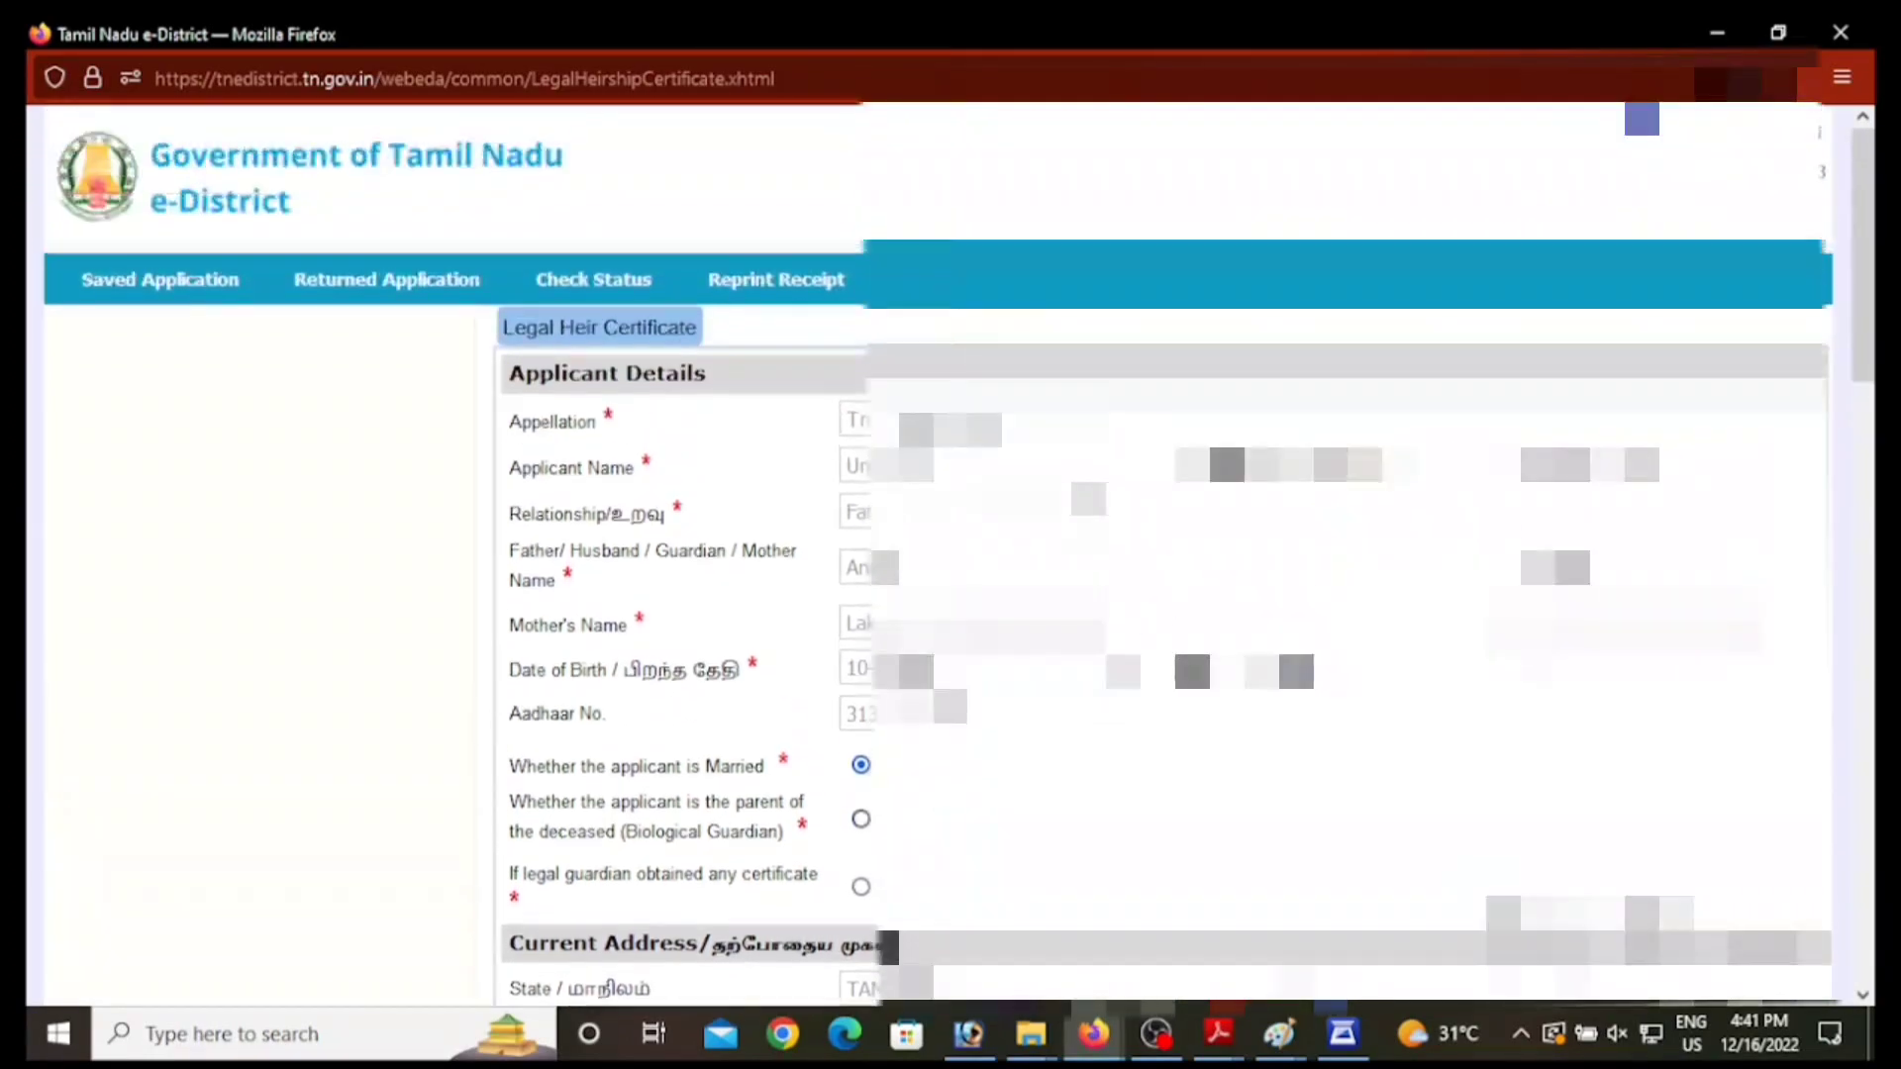
scroll(673, 594, down, 6)
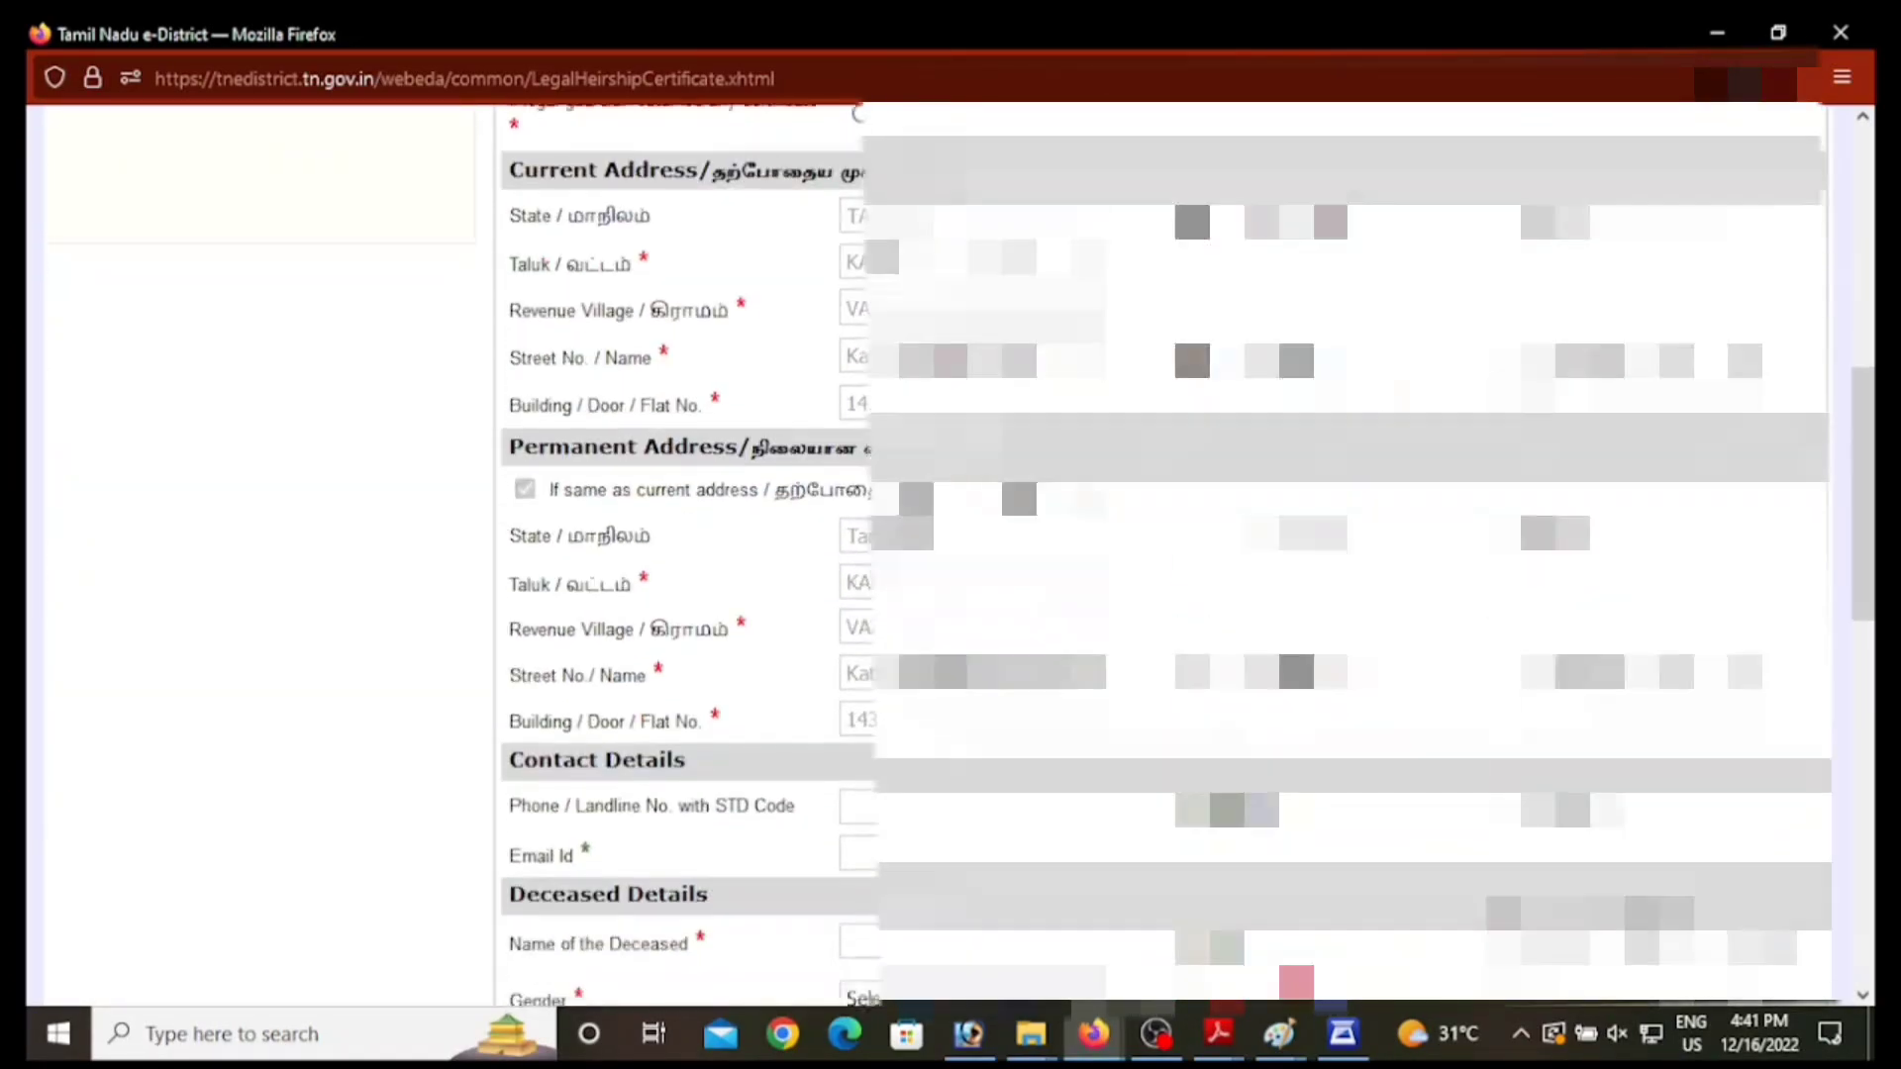
scroll(674, 594, down, 4)
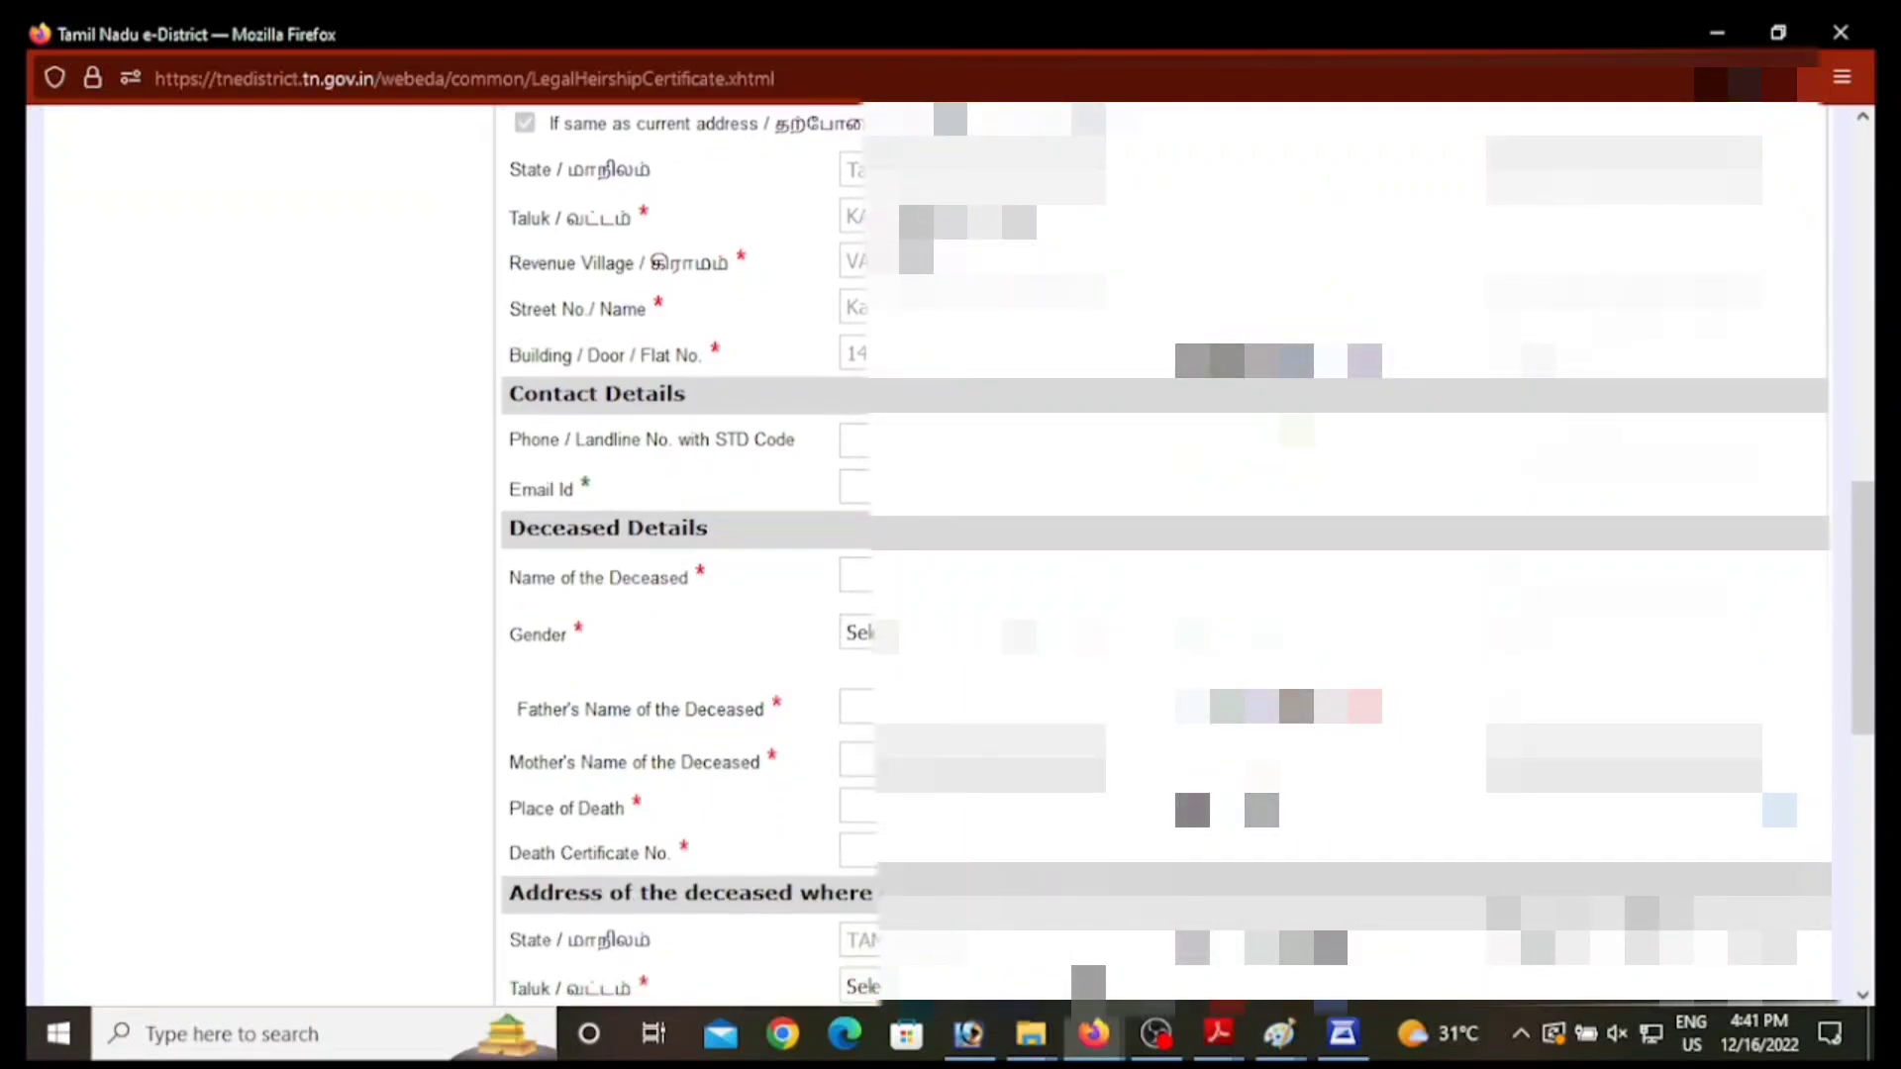
Step: Enter the deceased's name, set gender to Female, and choose the option that brings up husband details
click(966, 577)
text(LAK)
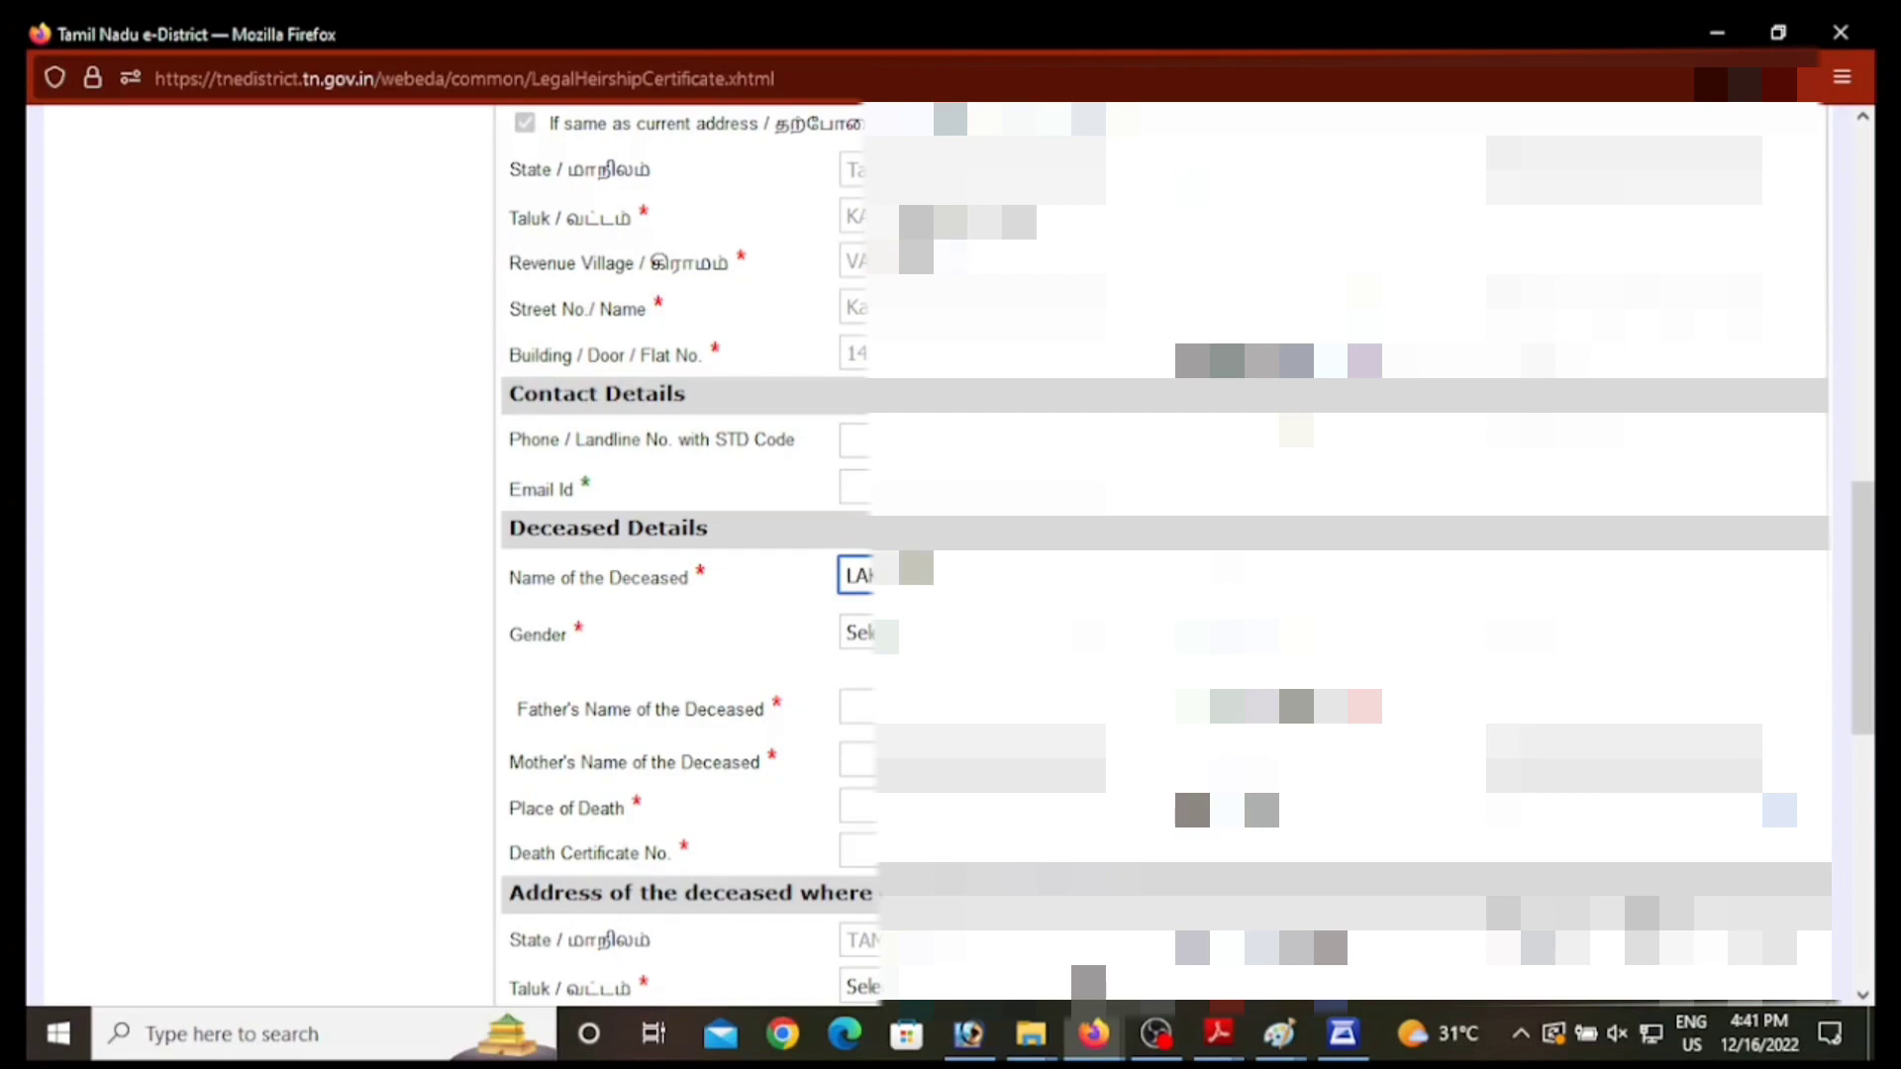
click(1158, 602)
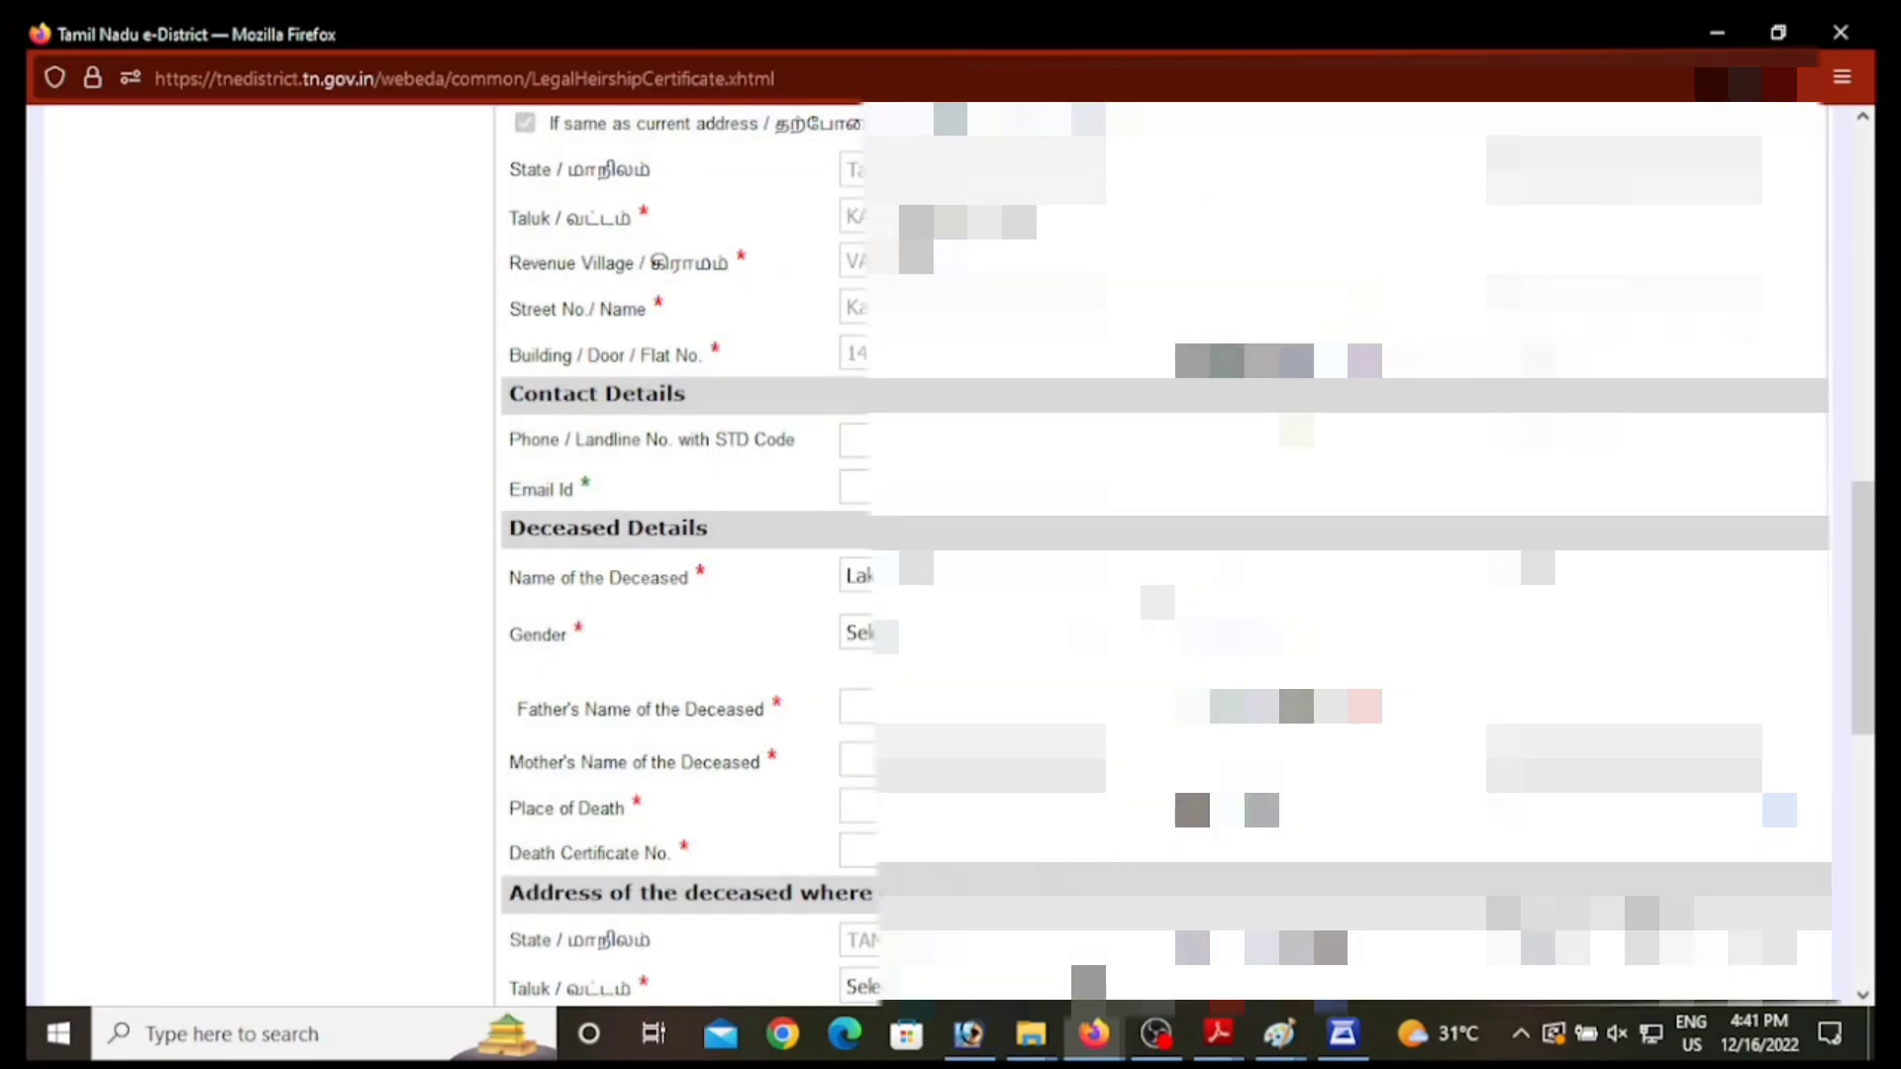
click(859, 634)
click(861, 713)
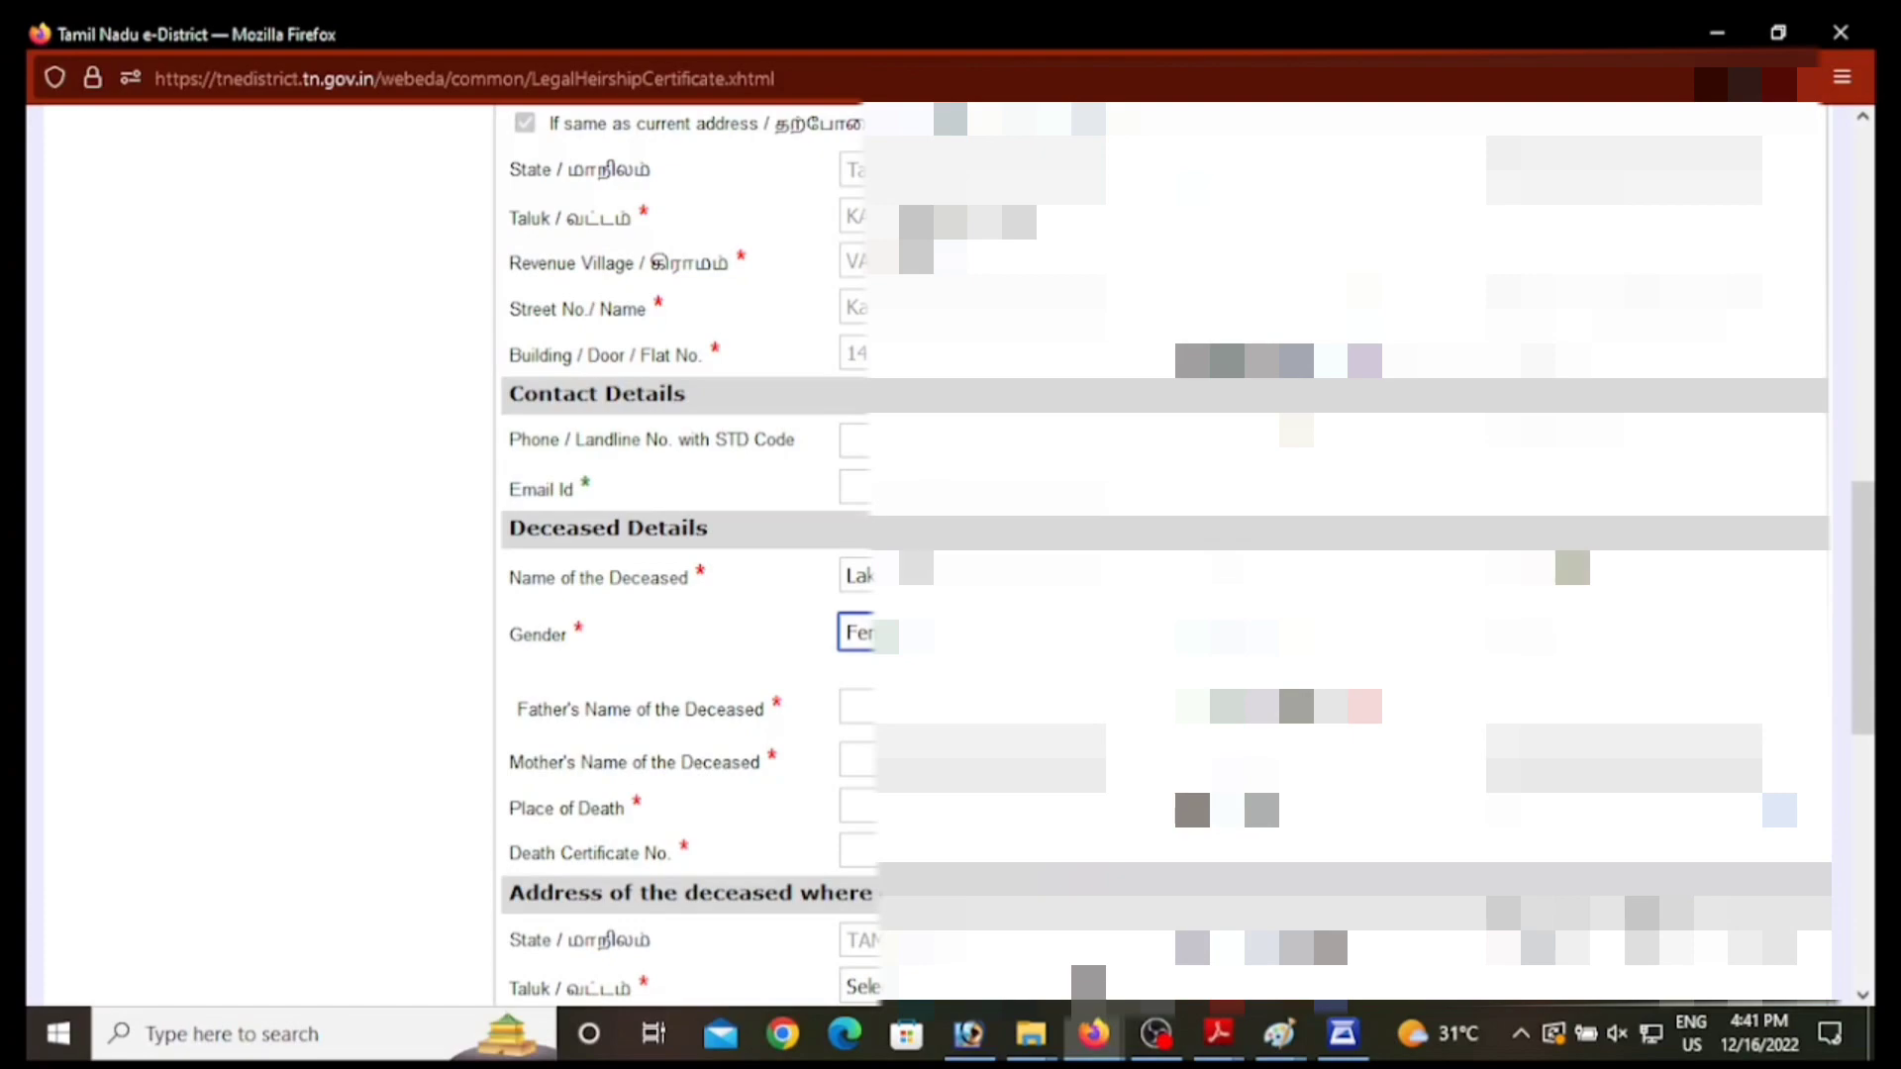
click(1624, 635)
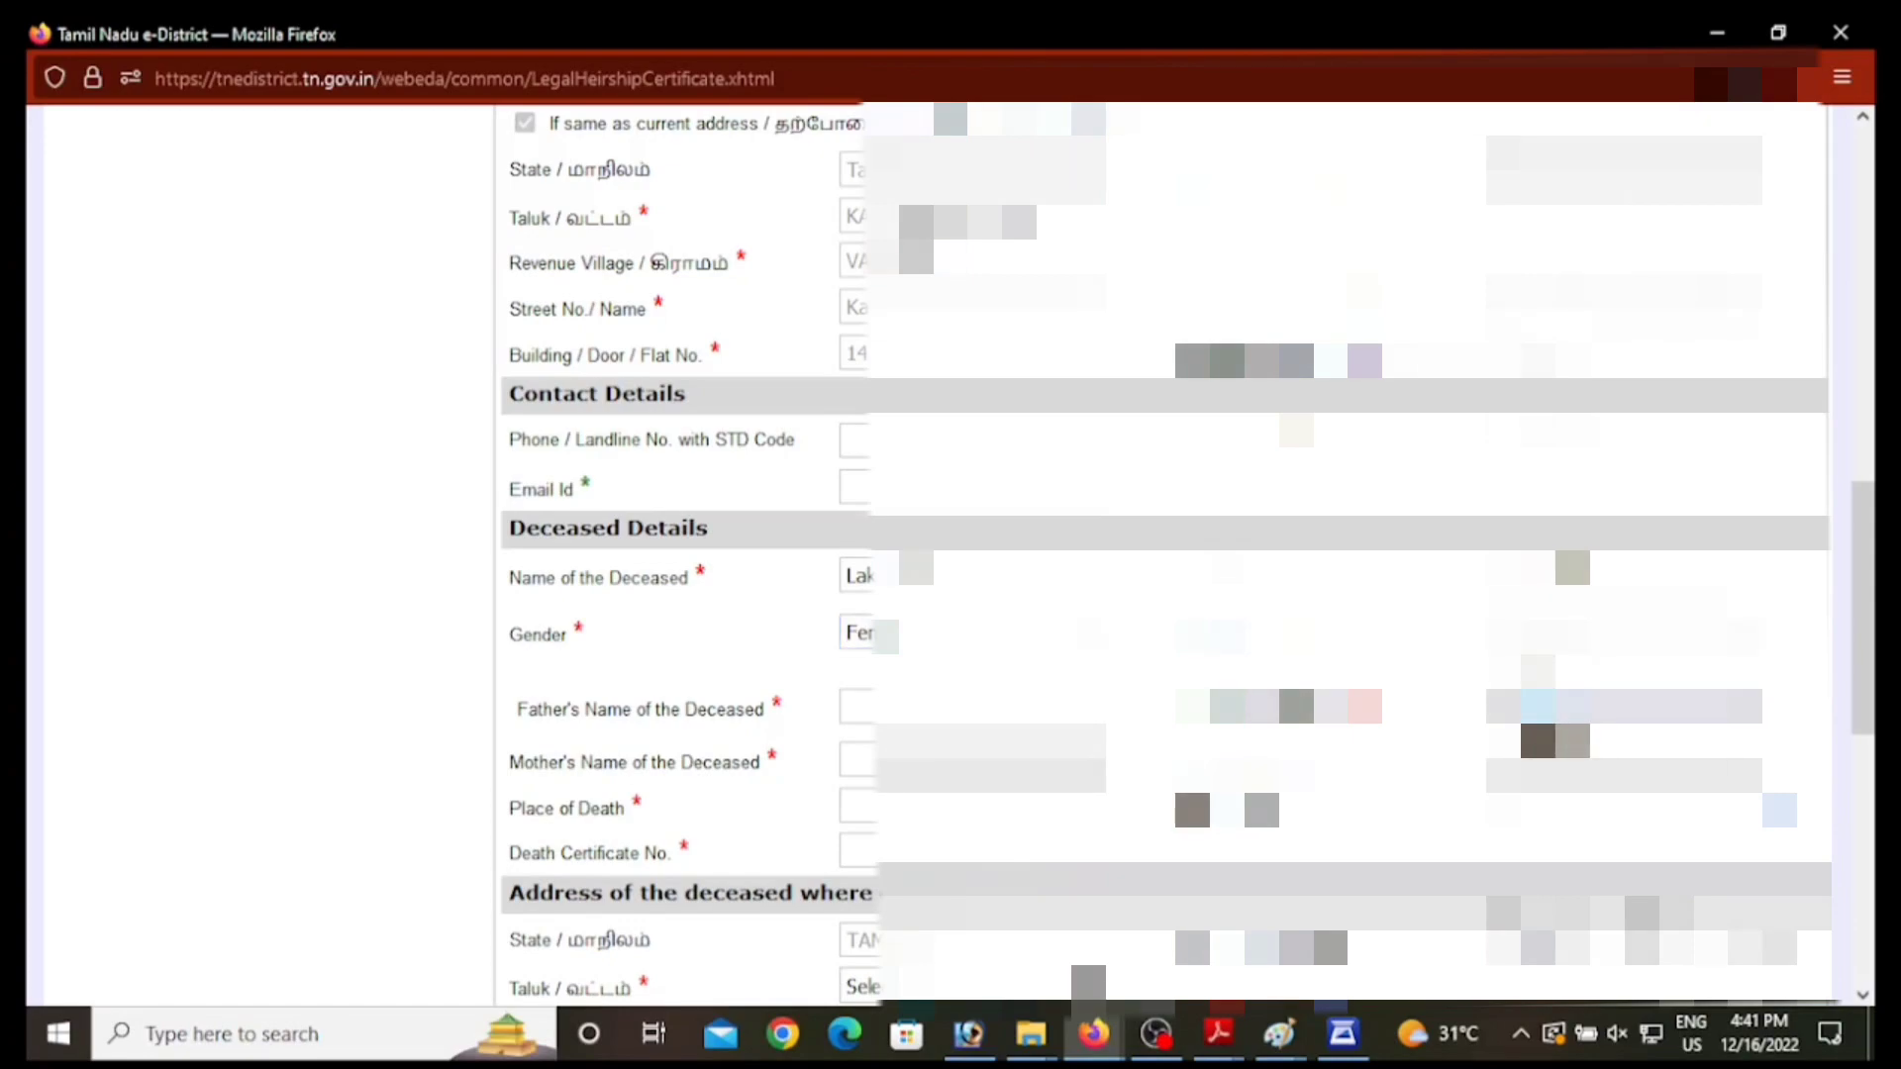
click(1584, 705)
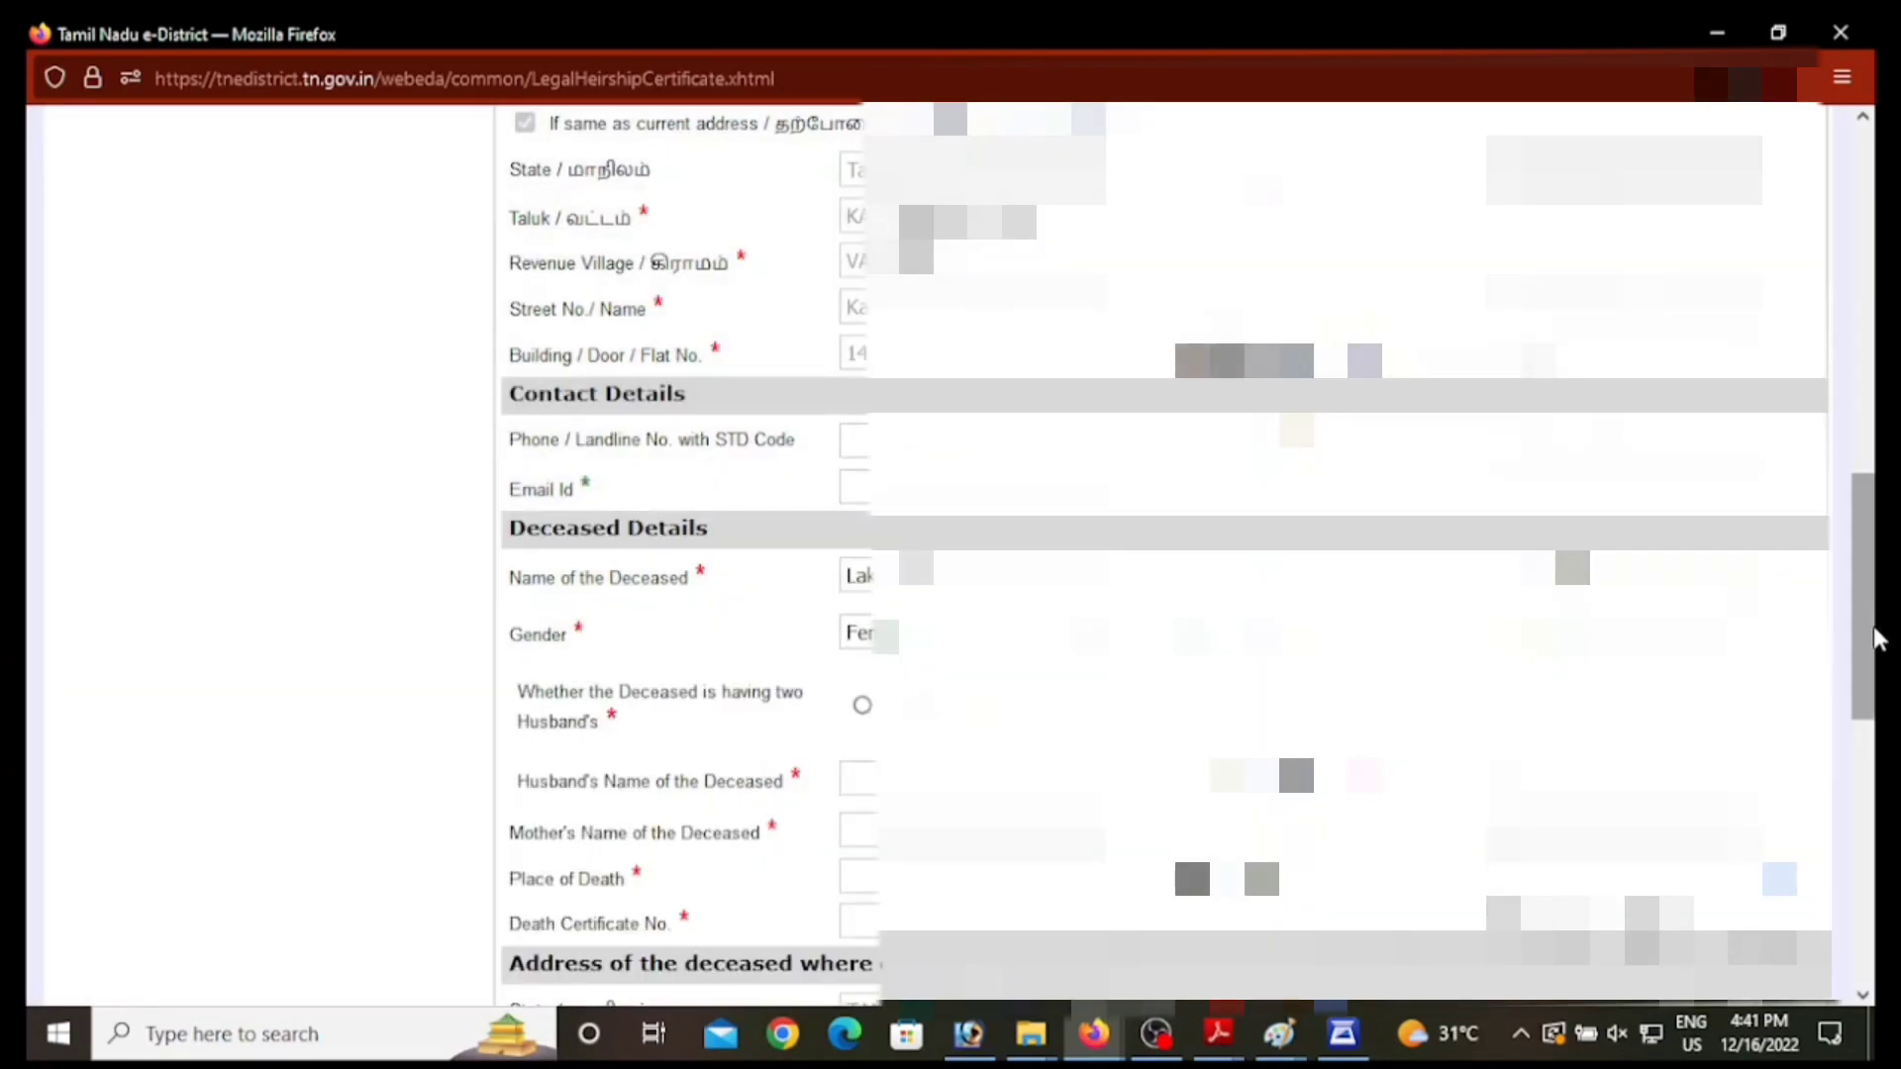
scroll(1258, 561, down, 1)
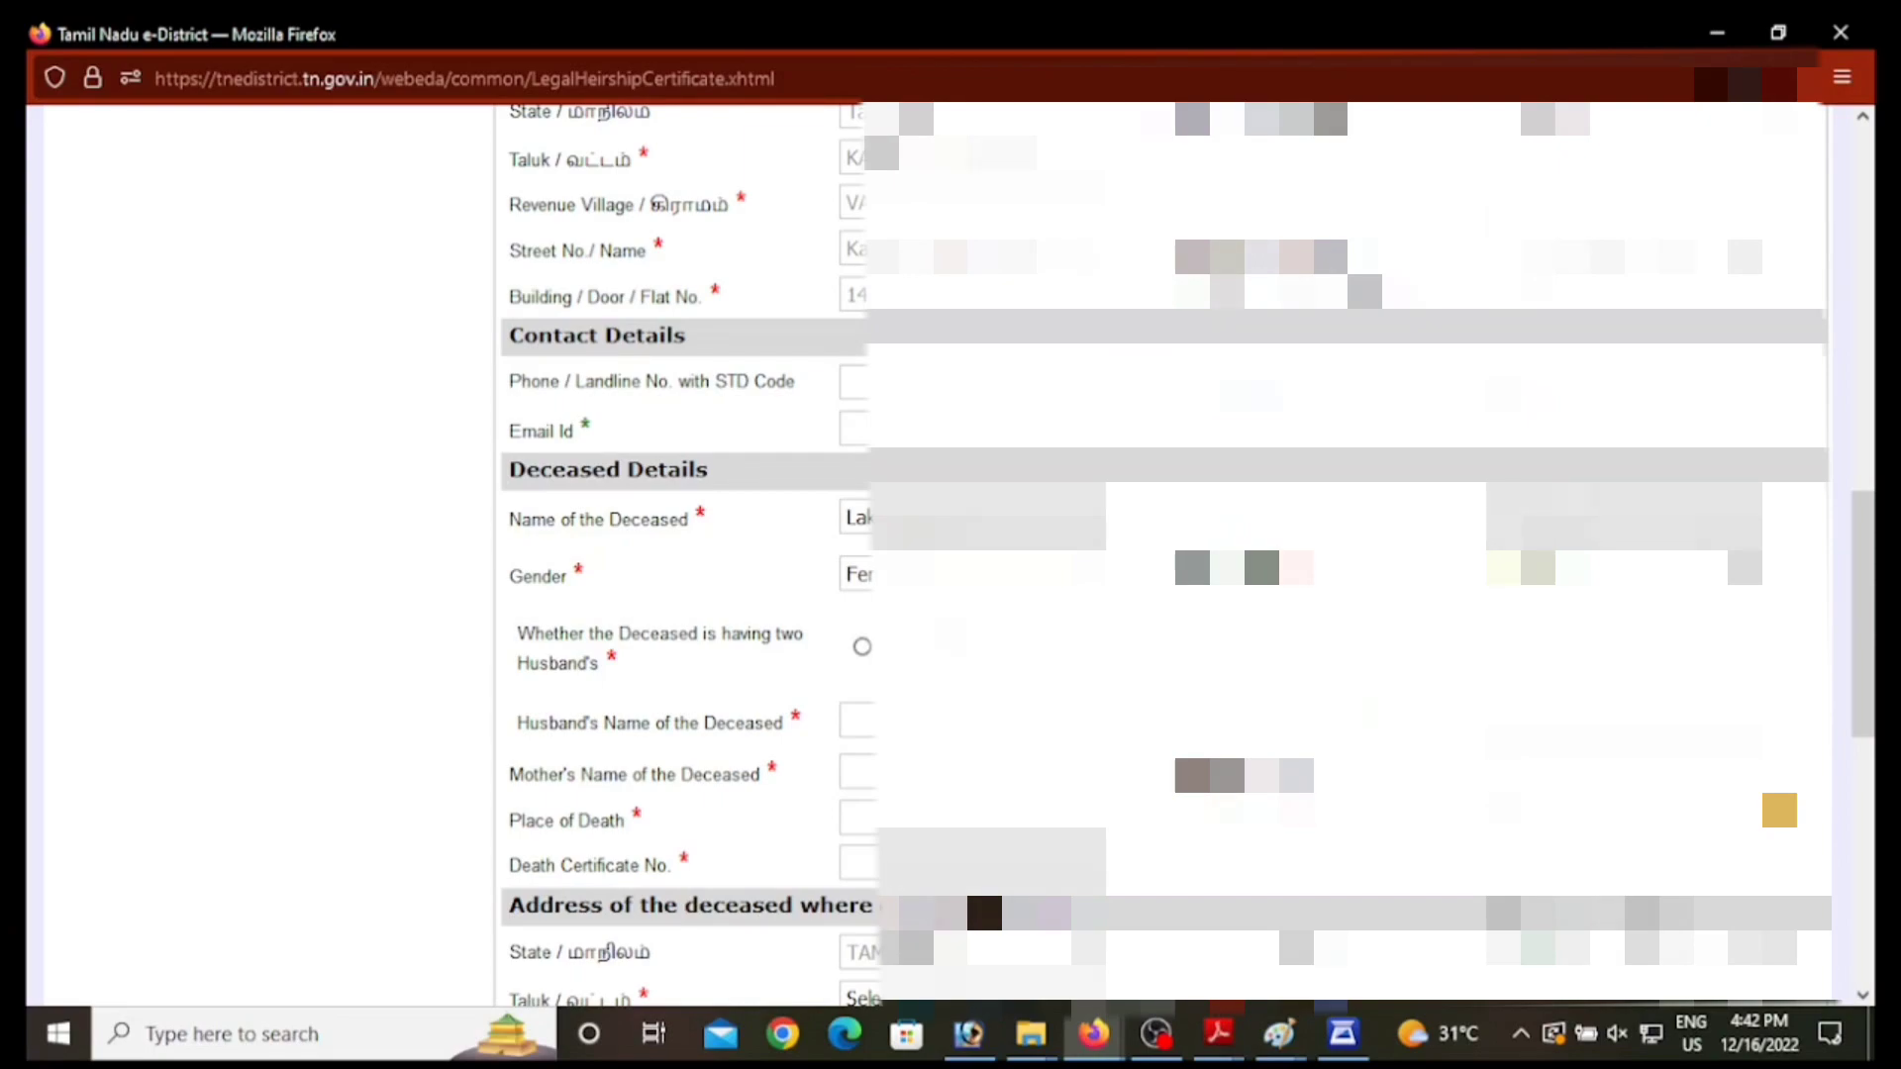
click(947, 648)
scroll(931, 624, down, 1)
Step: Fill in the husband's name, the mother's name and the place of death
click(882, 560)
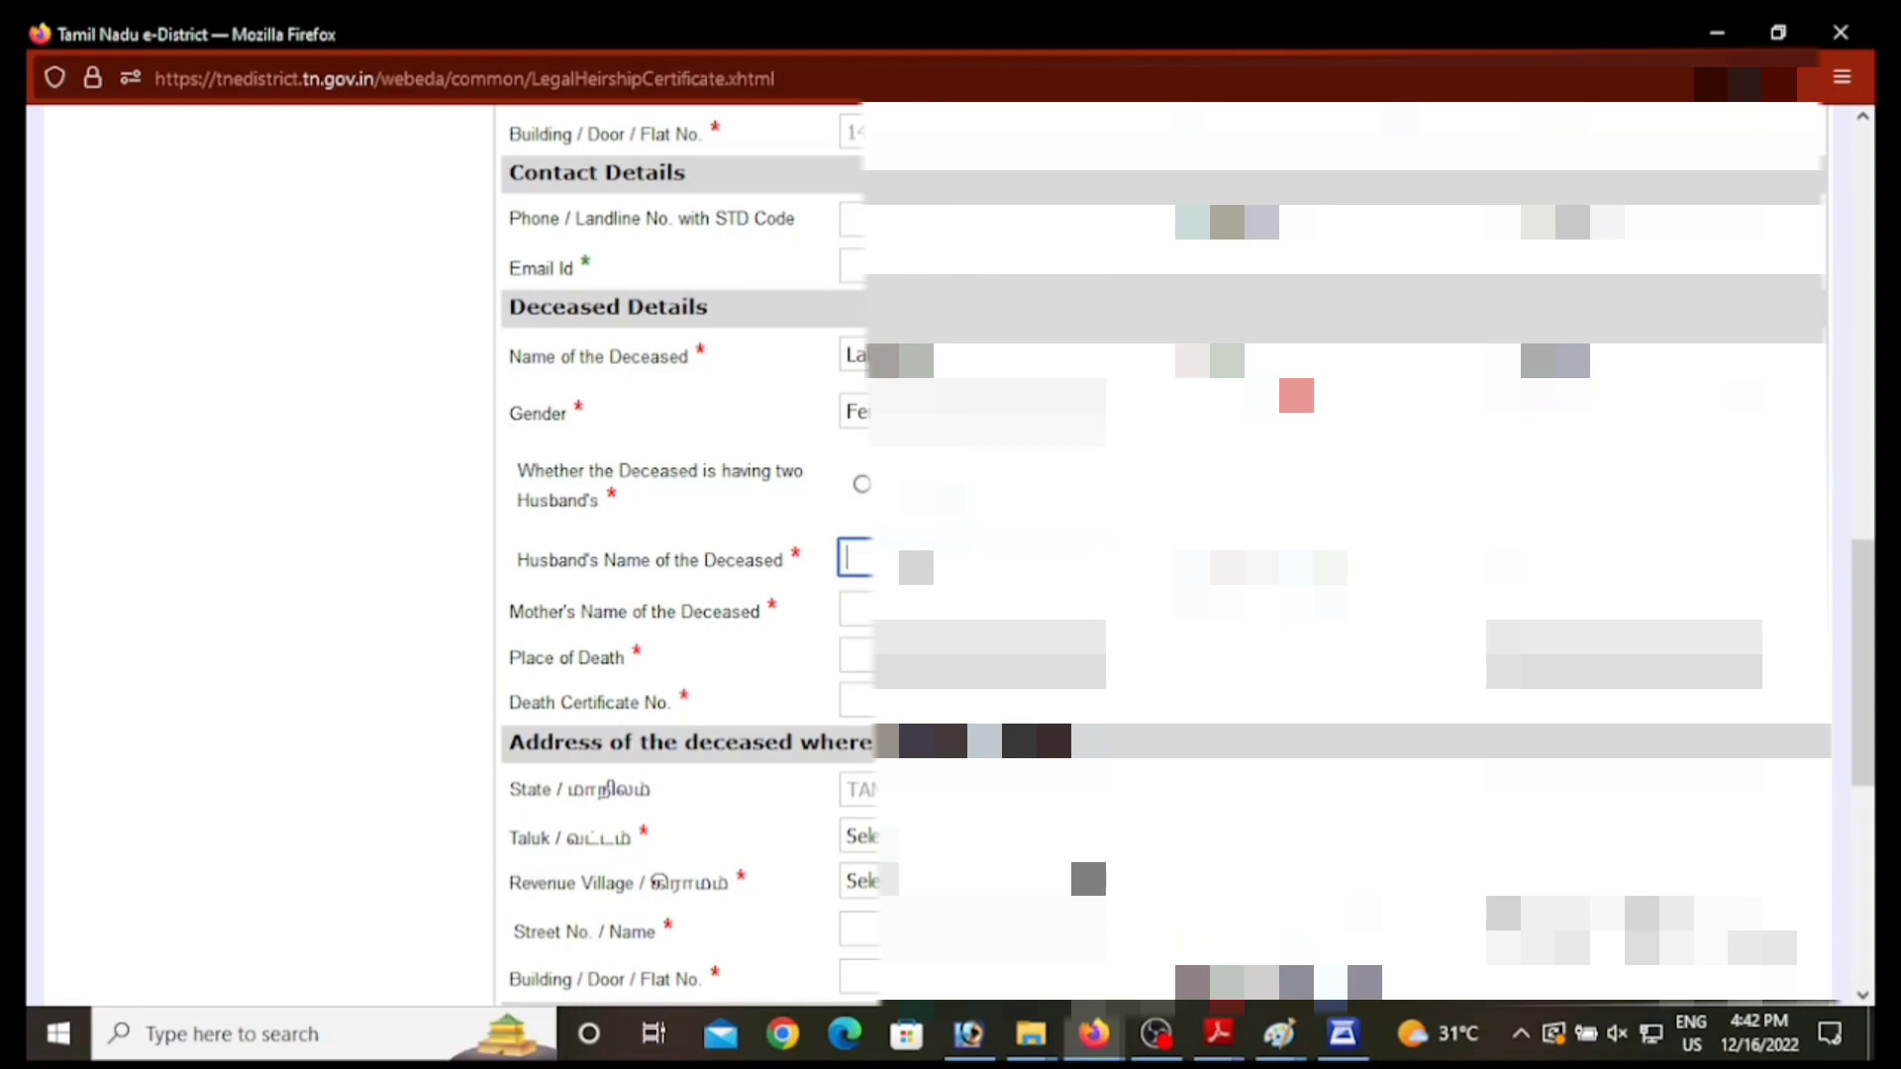
text(AN)
key(Tab)
click(916, 606)
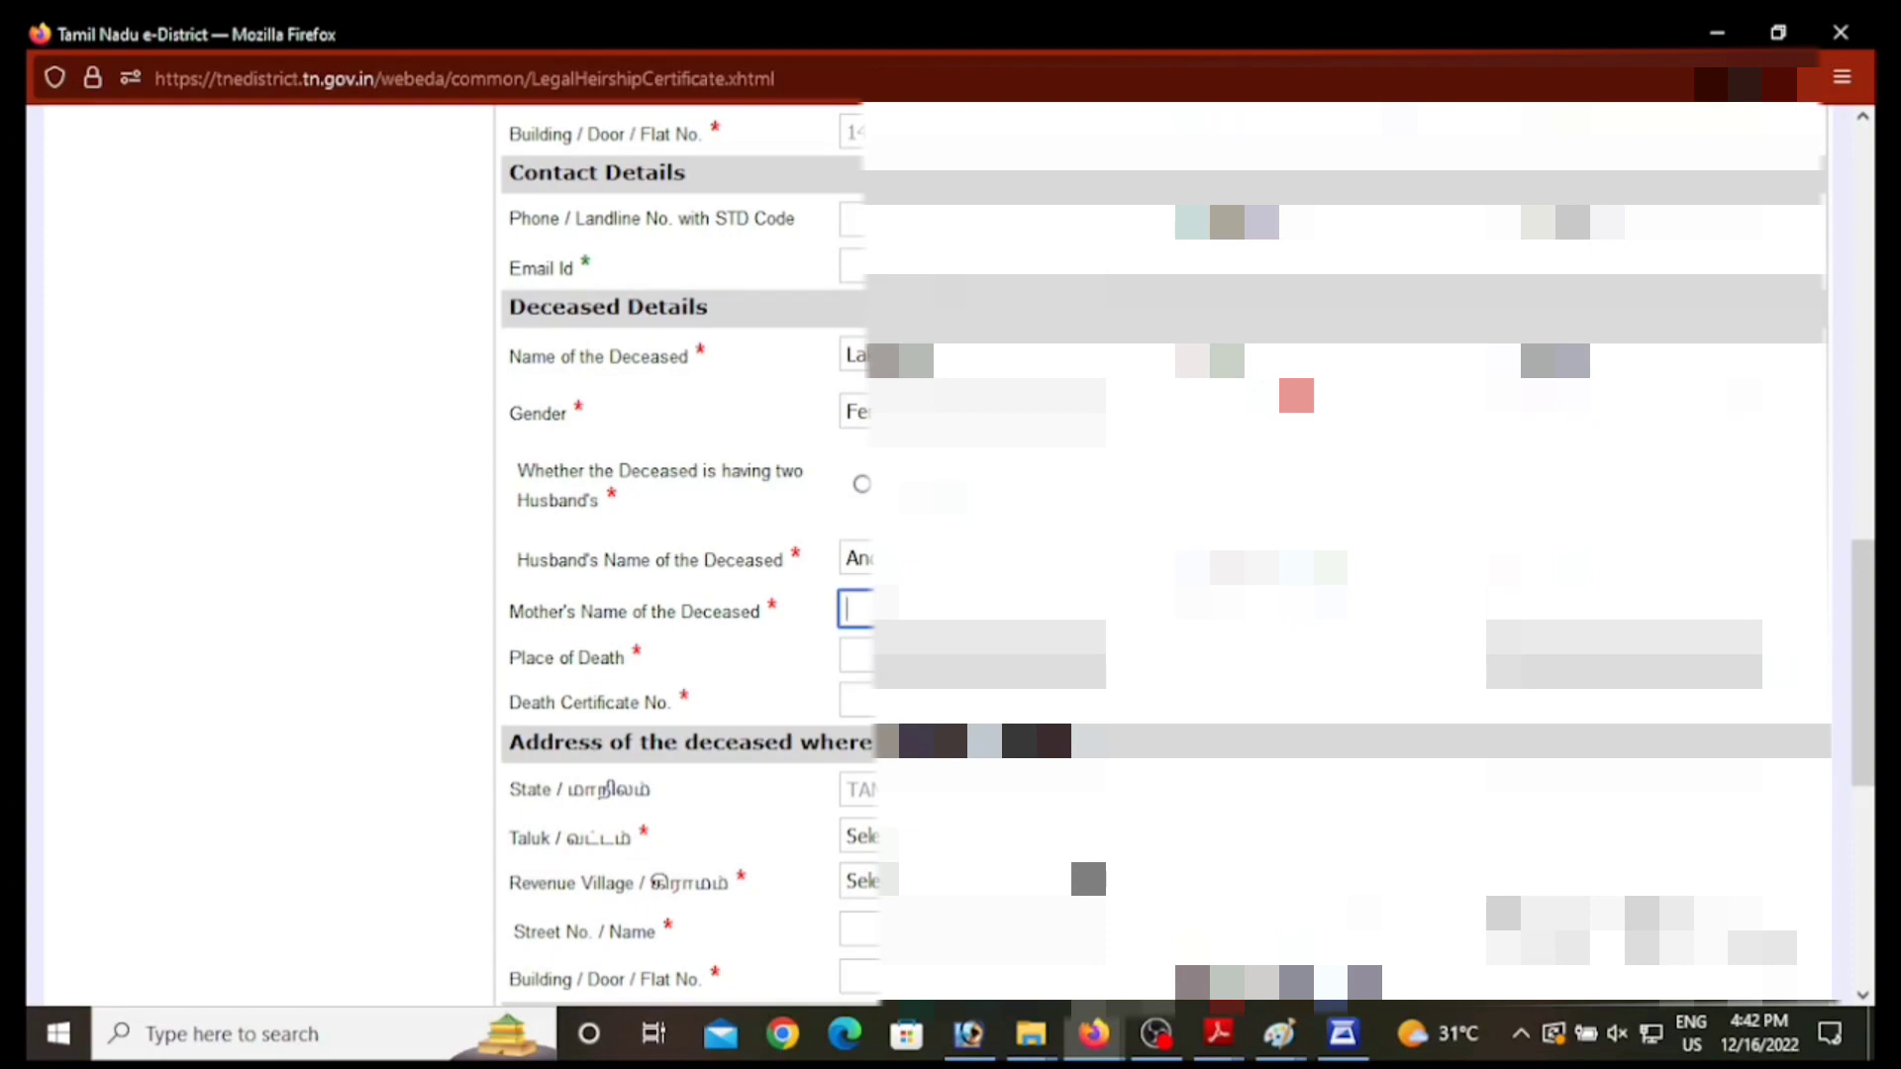
text(Pic)
key(Tab)
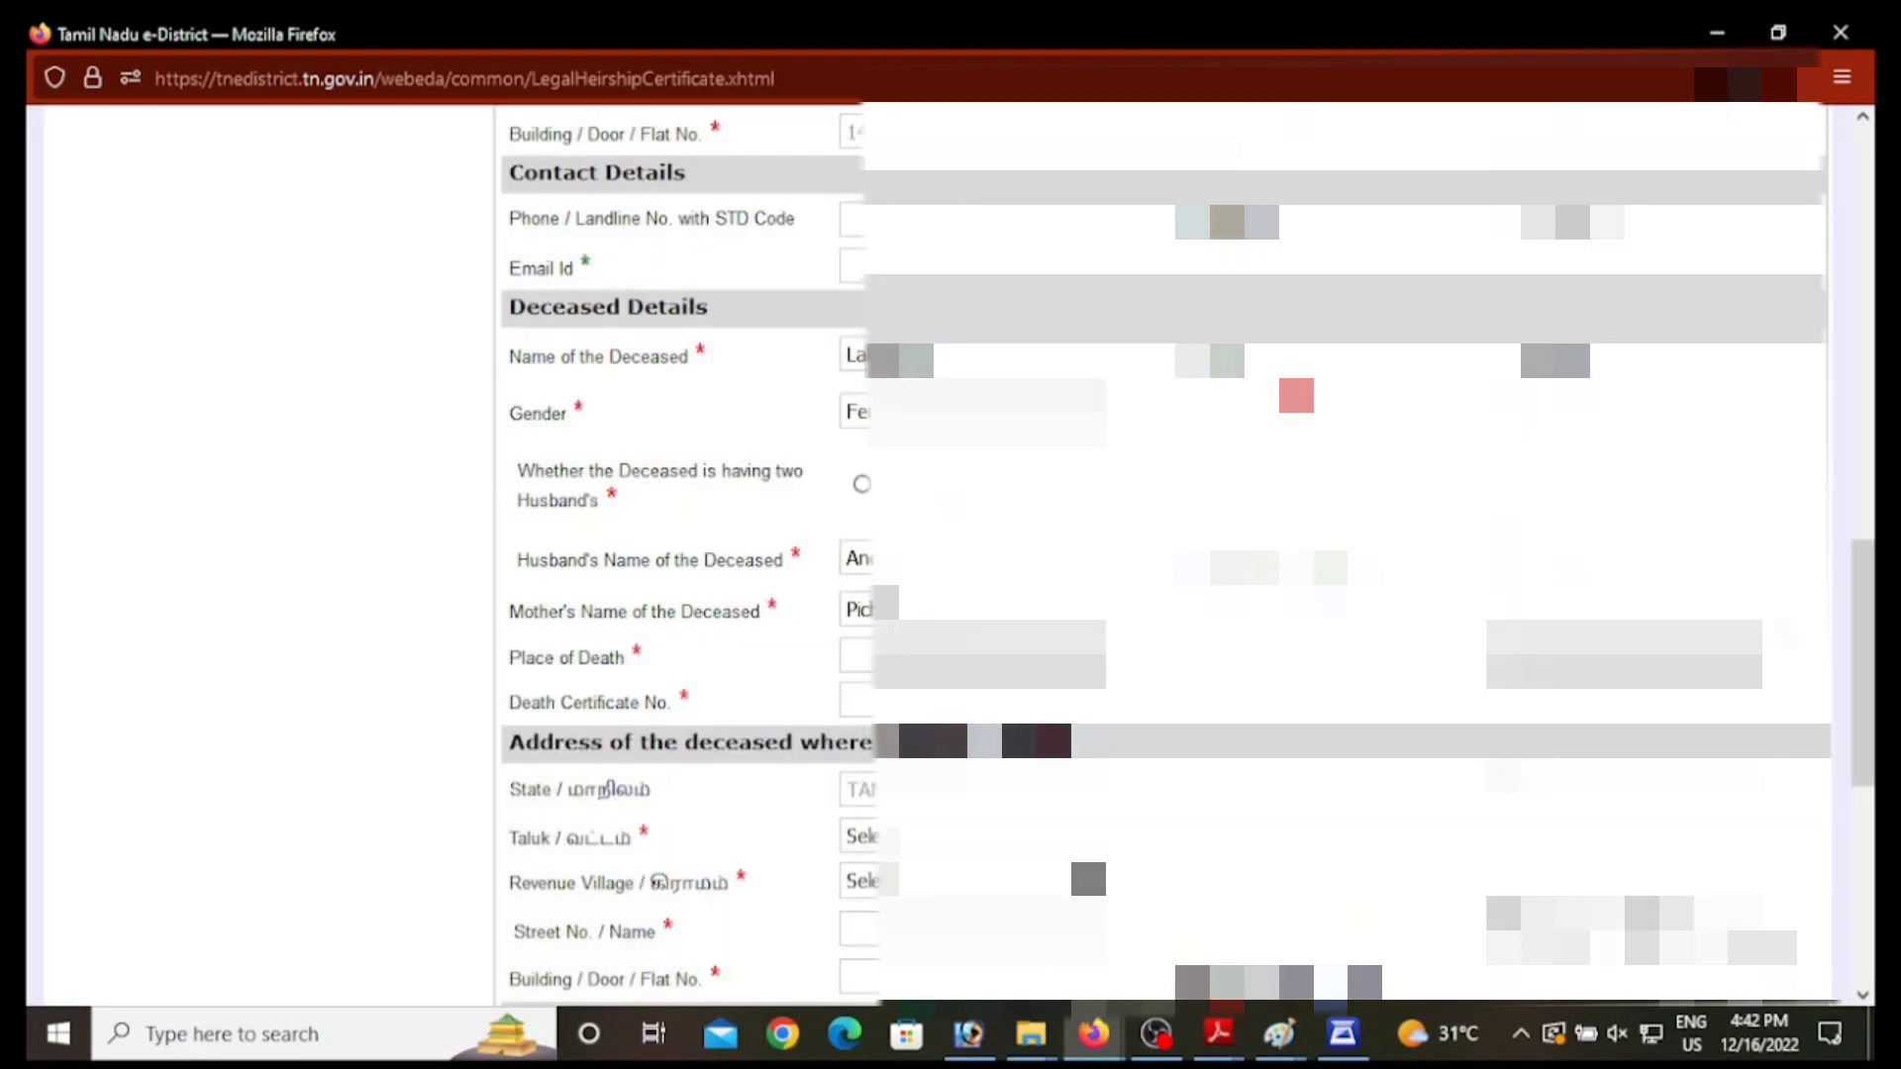
click(915, 660)
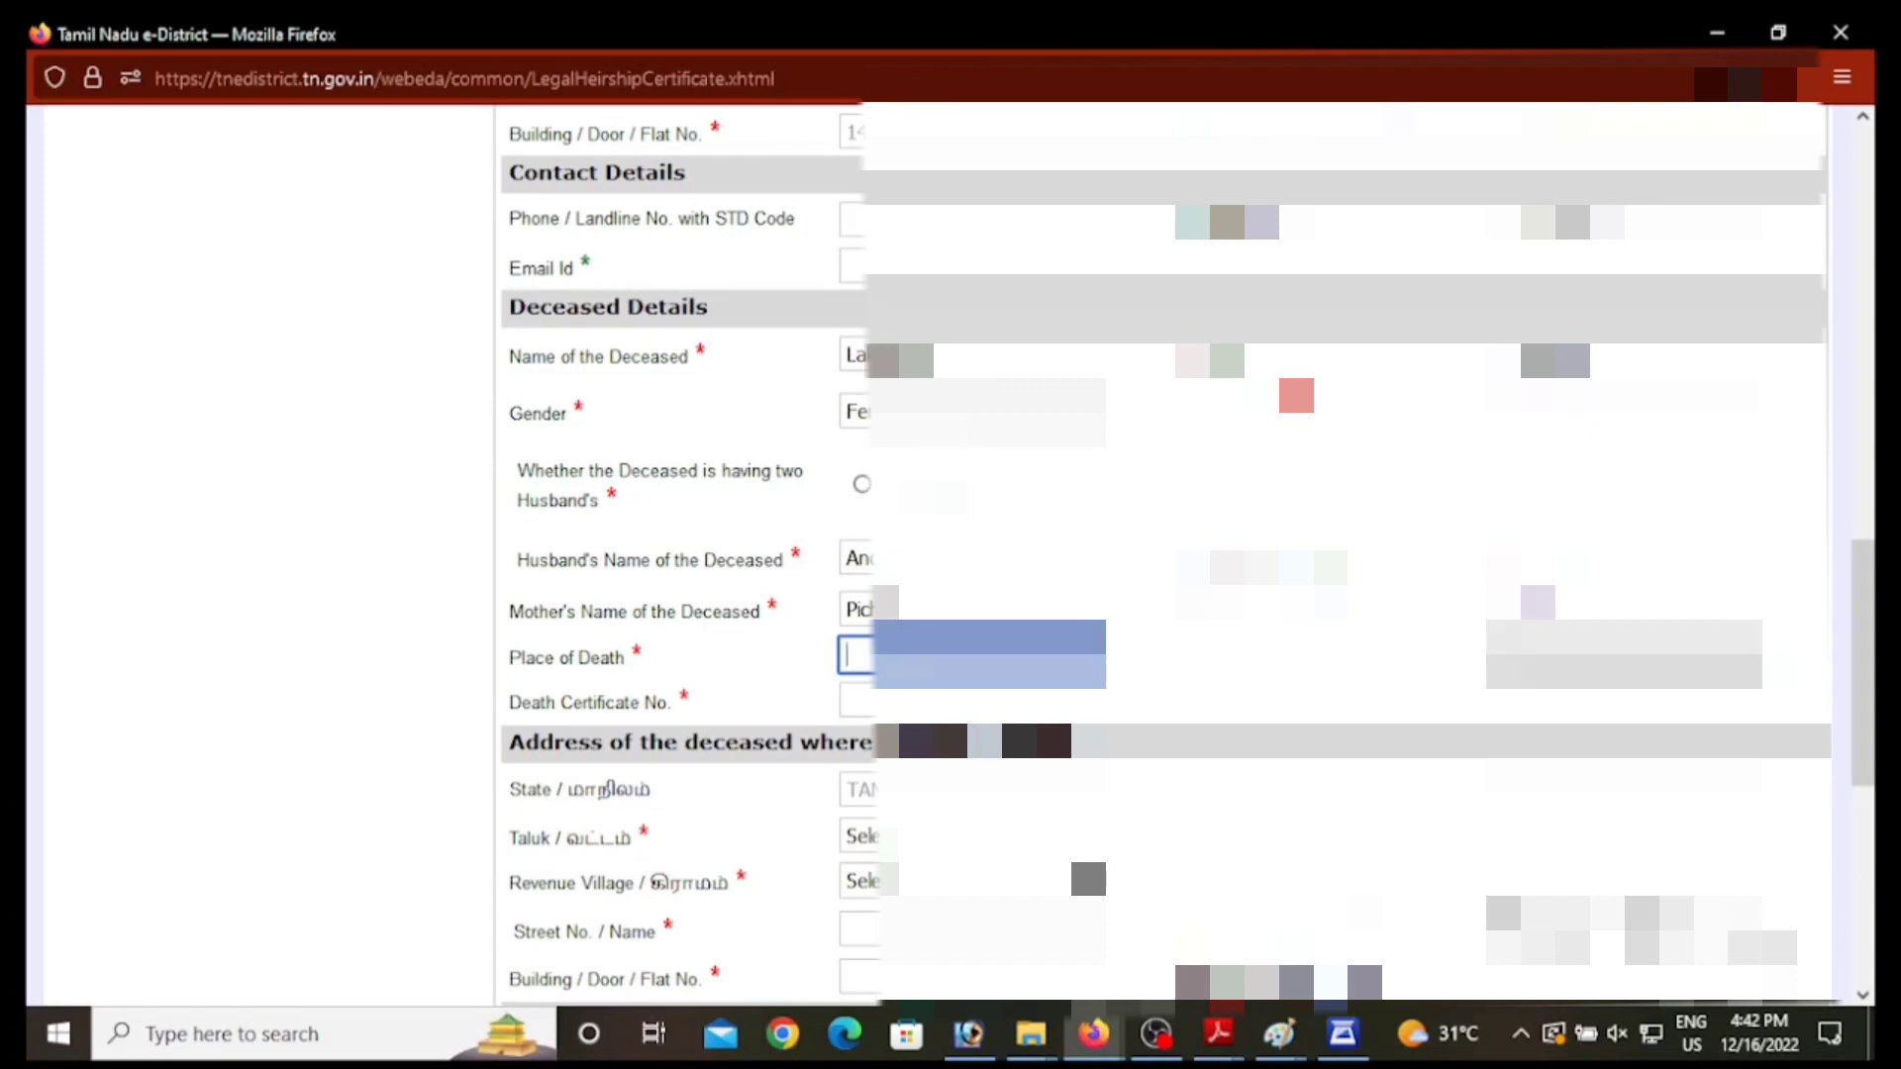
click(1609, 655)
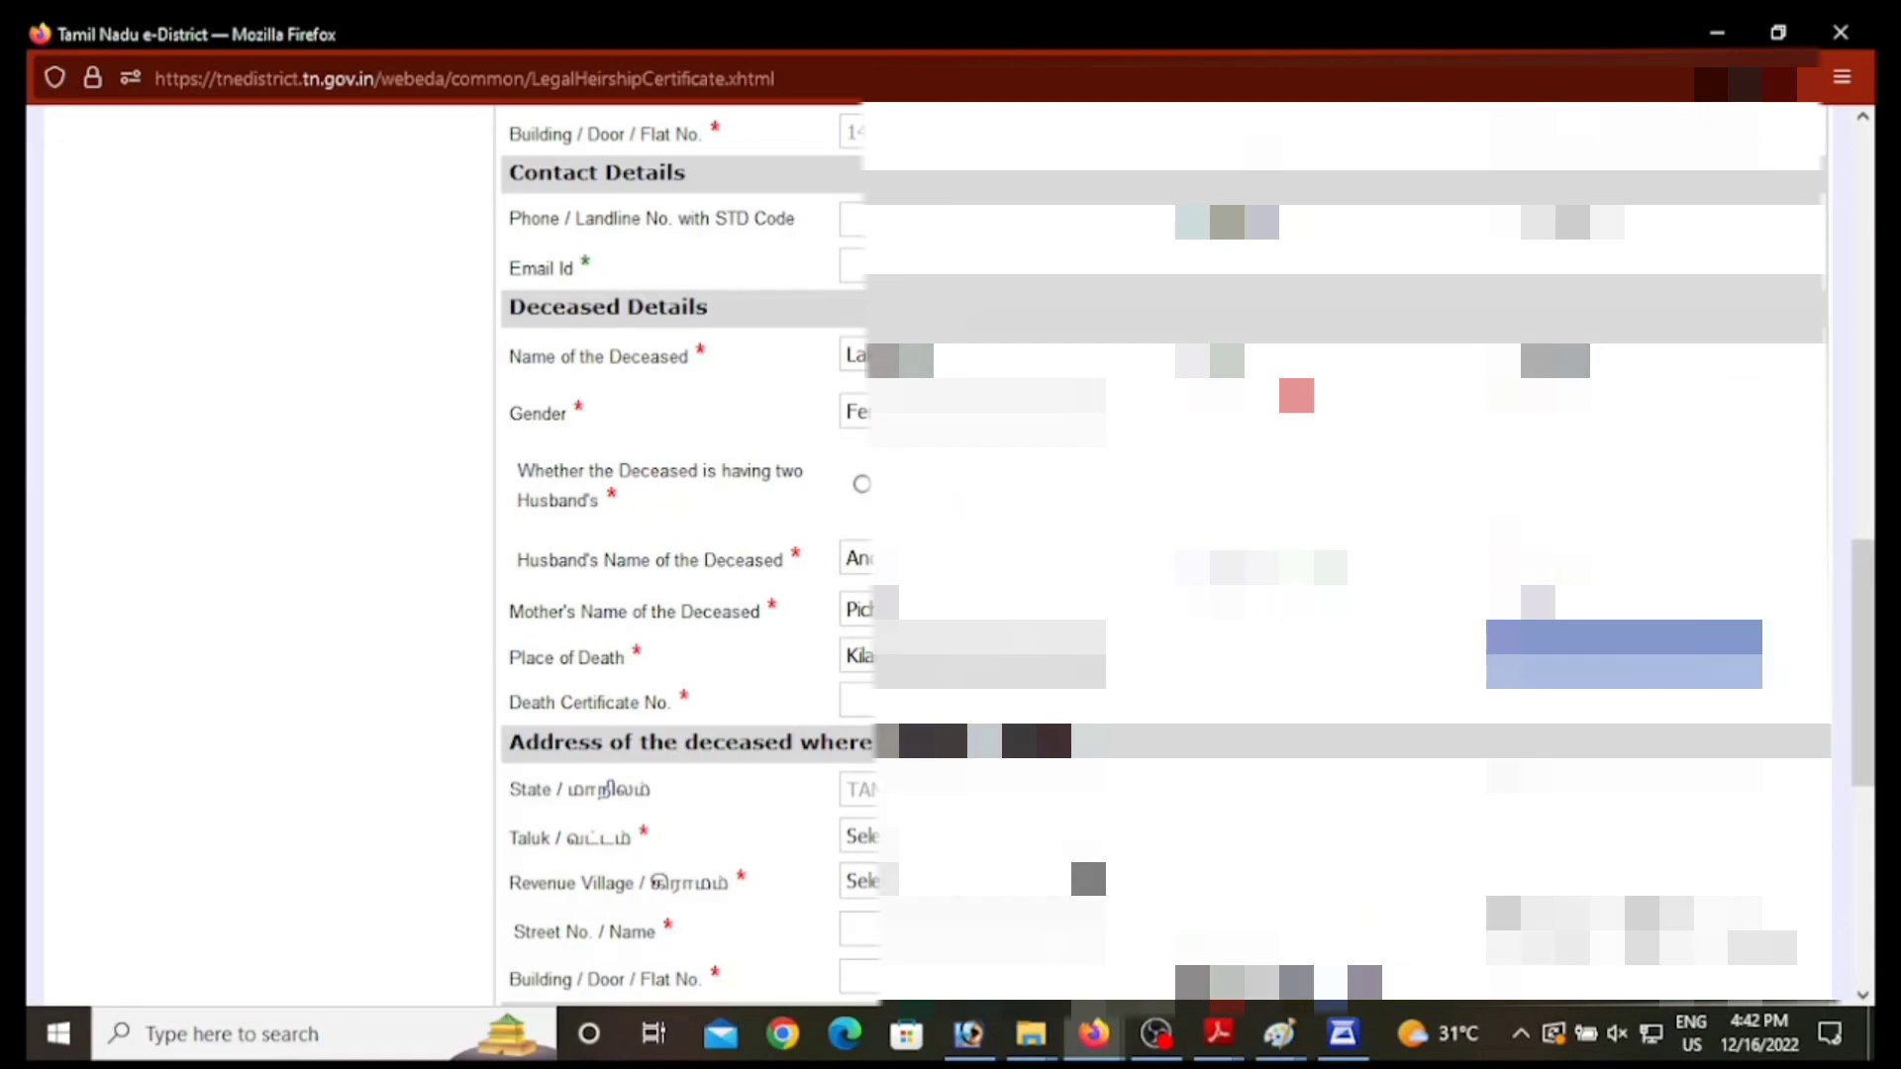
Step: Pick the month and date in the calendar and enter the death certificate number
click(1648, 658)
click(1669, 696)
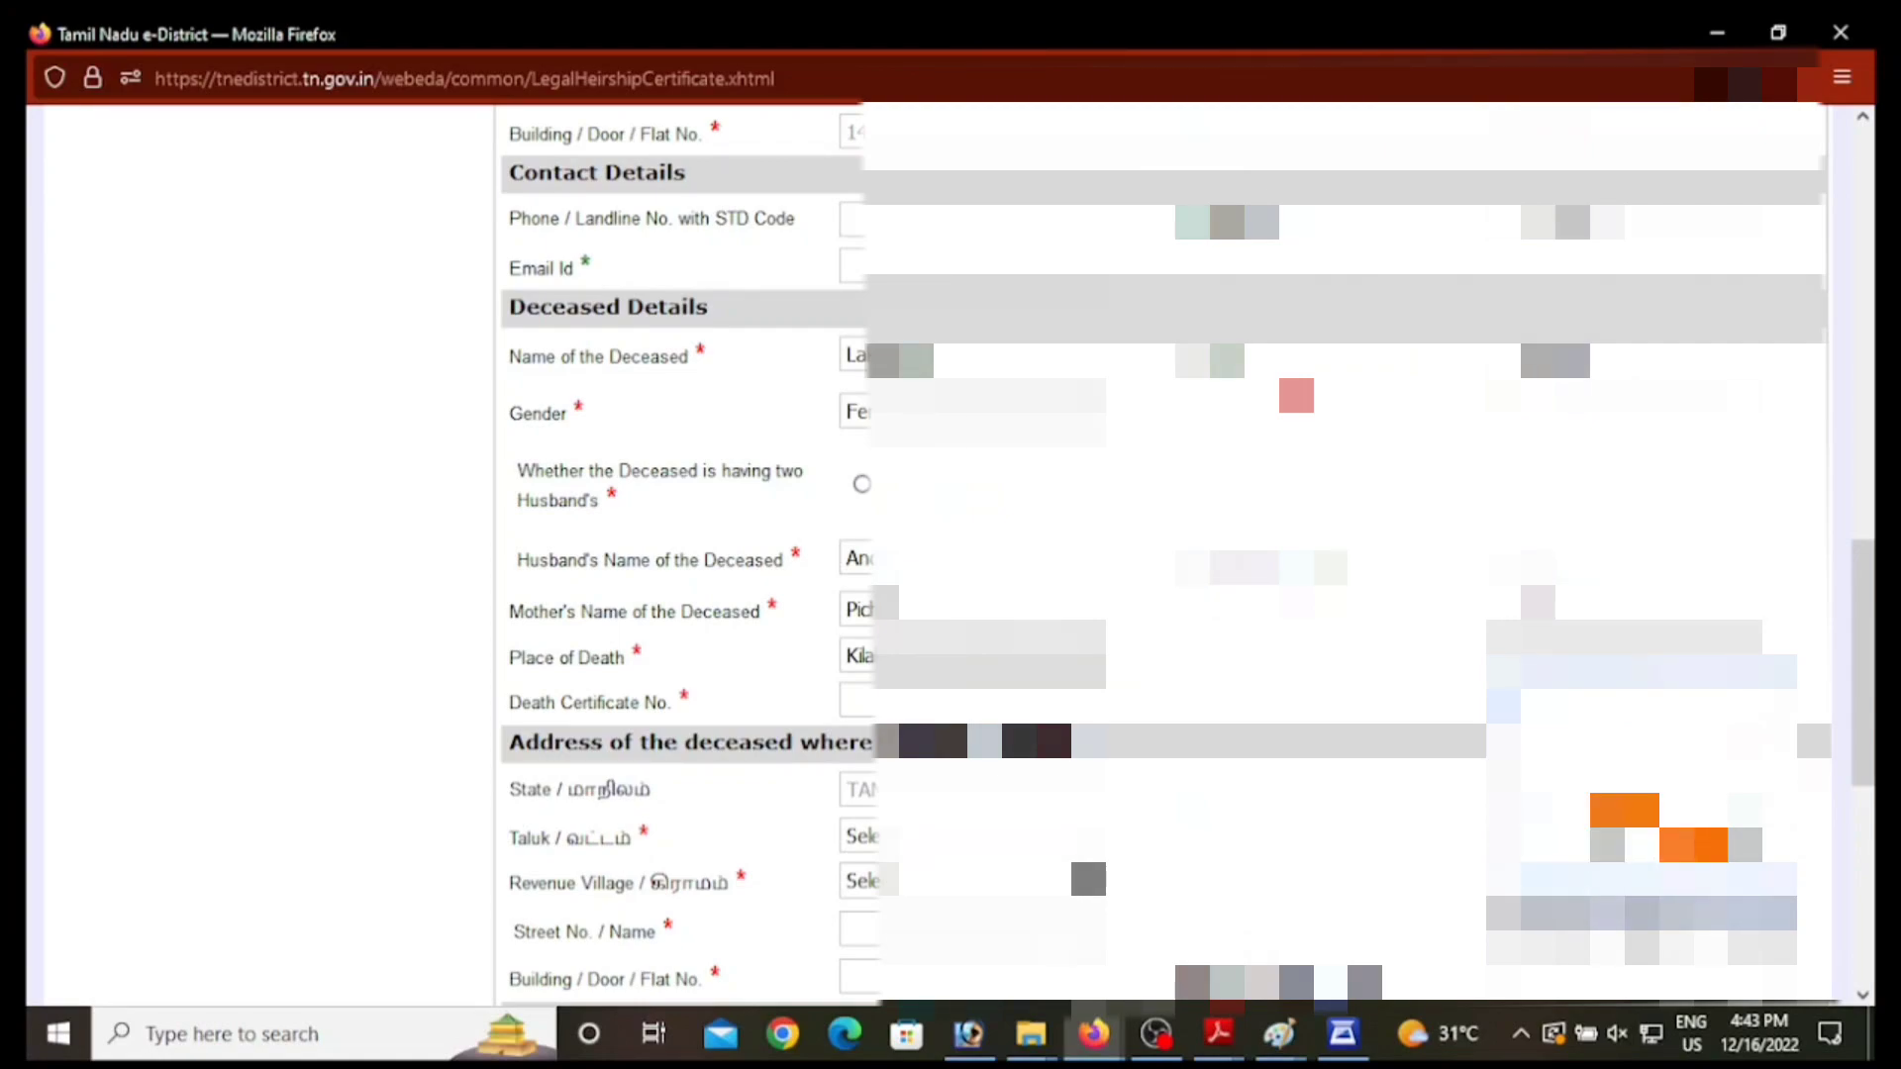
click(1609, 889)
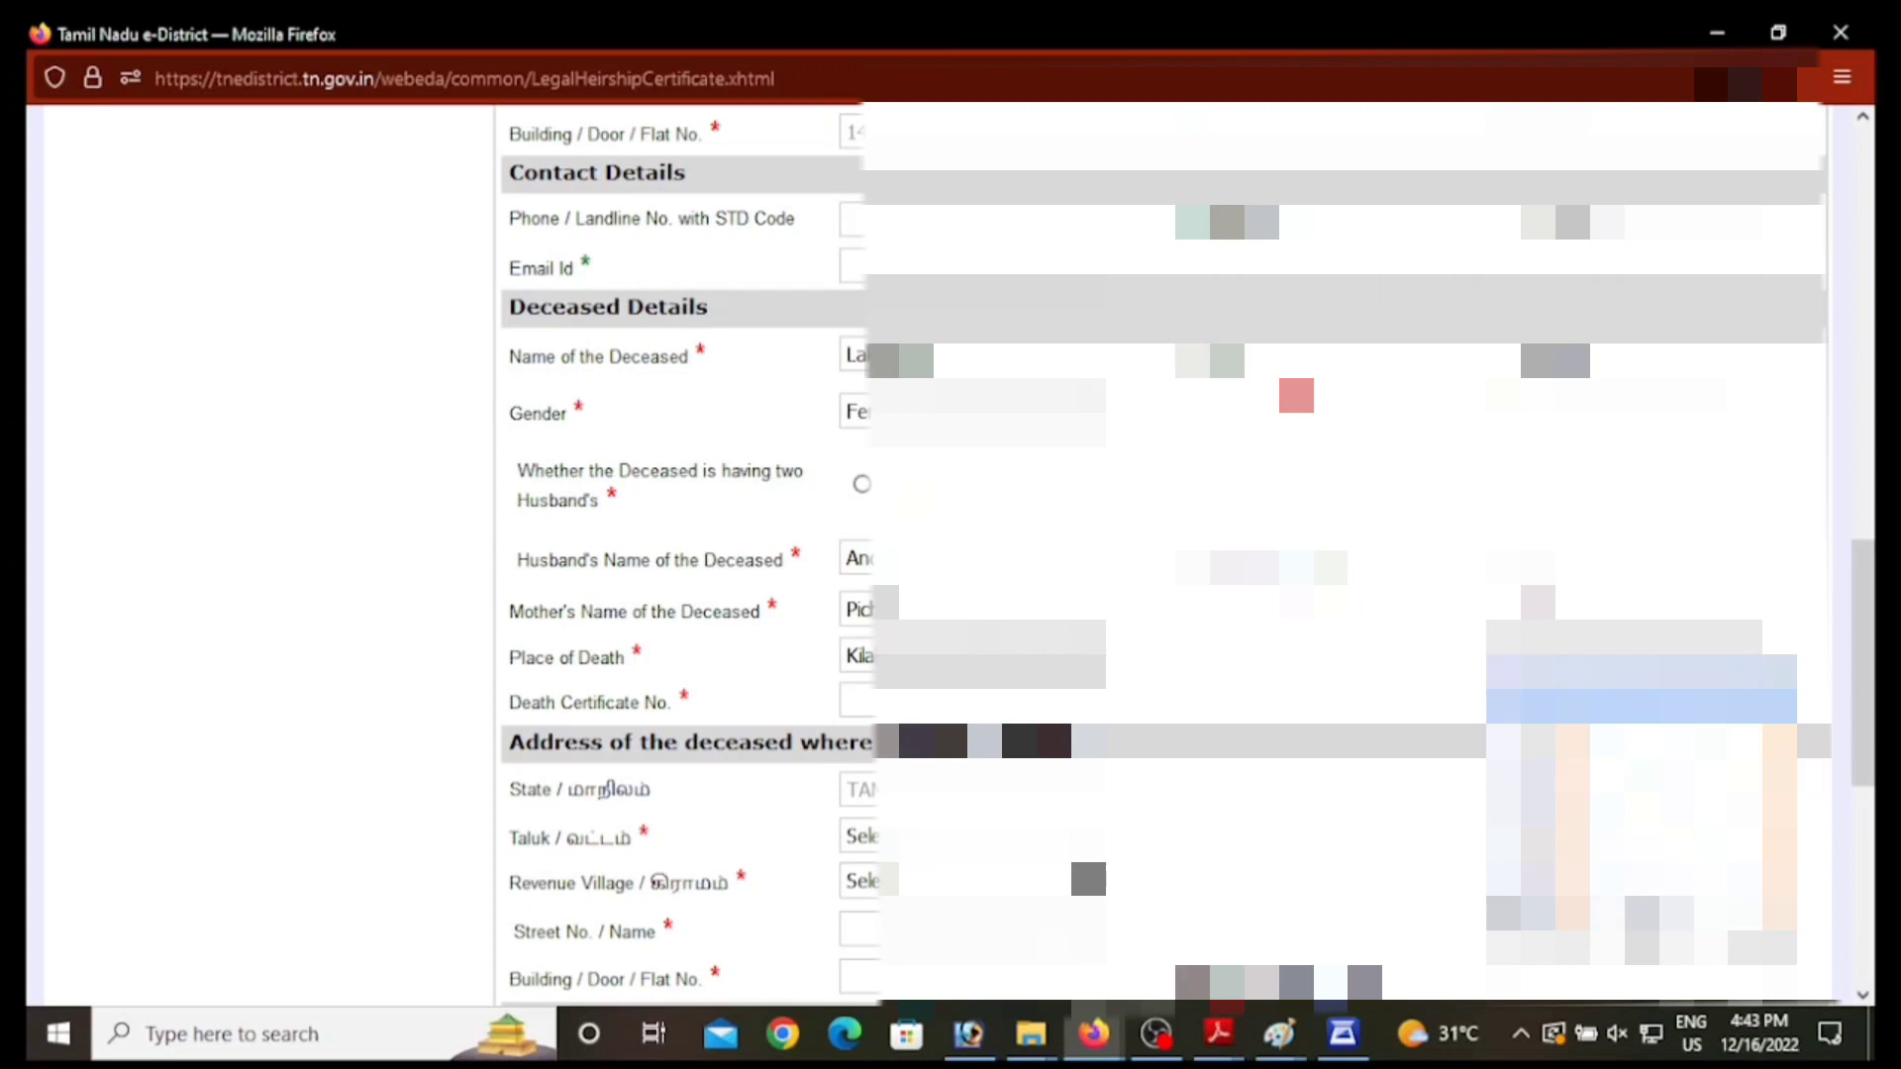
click(1643, 845)
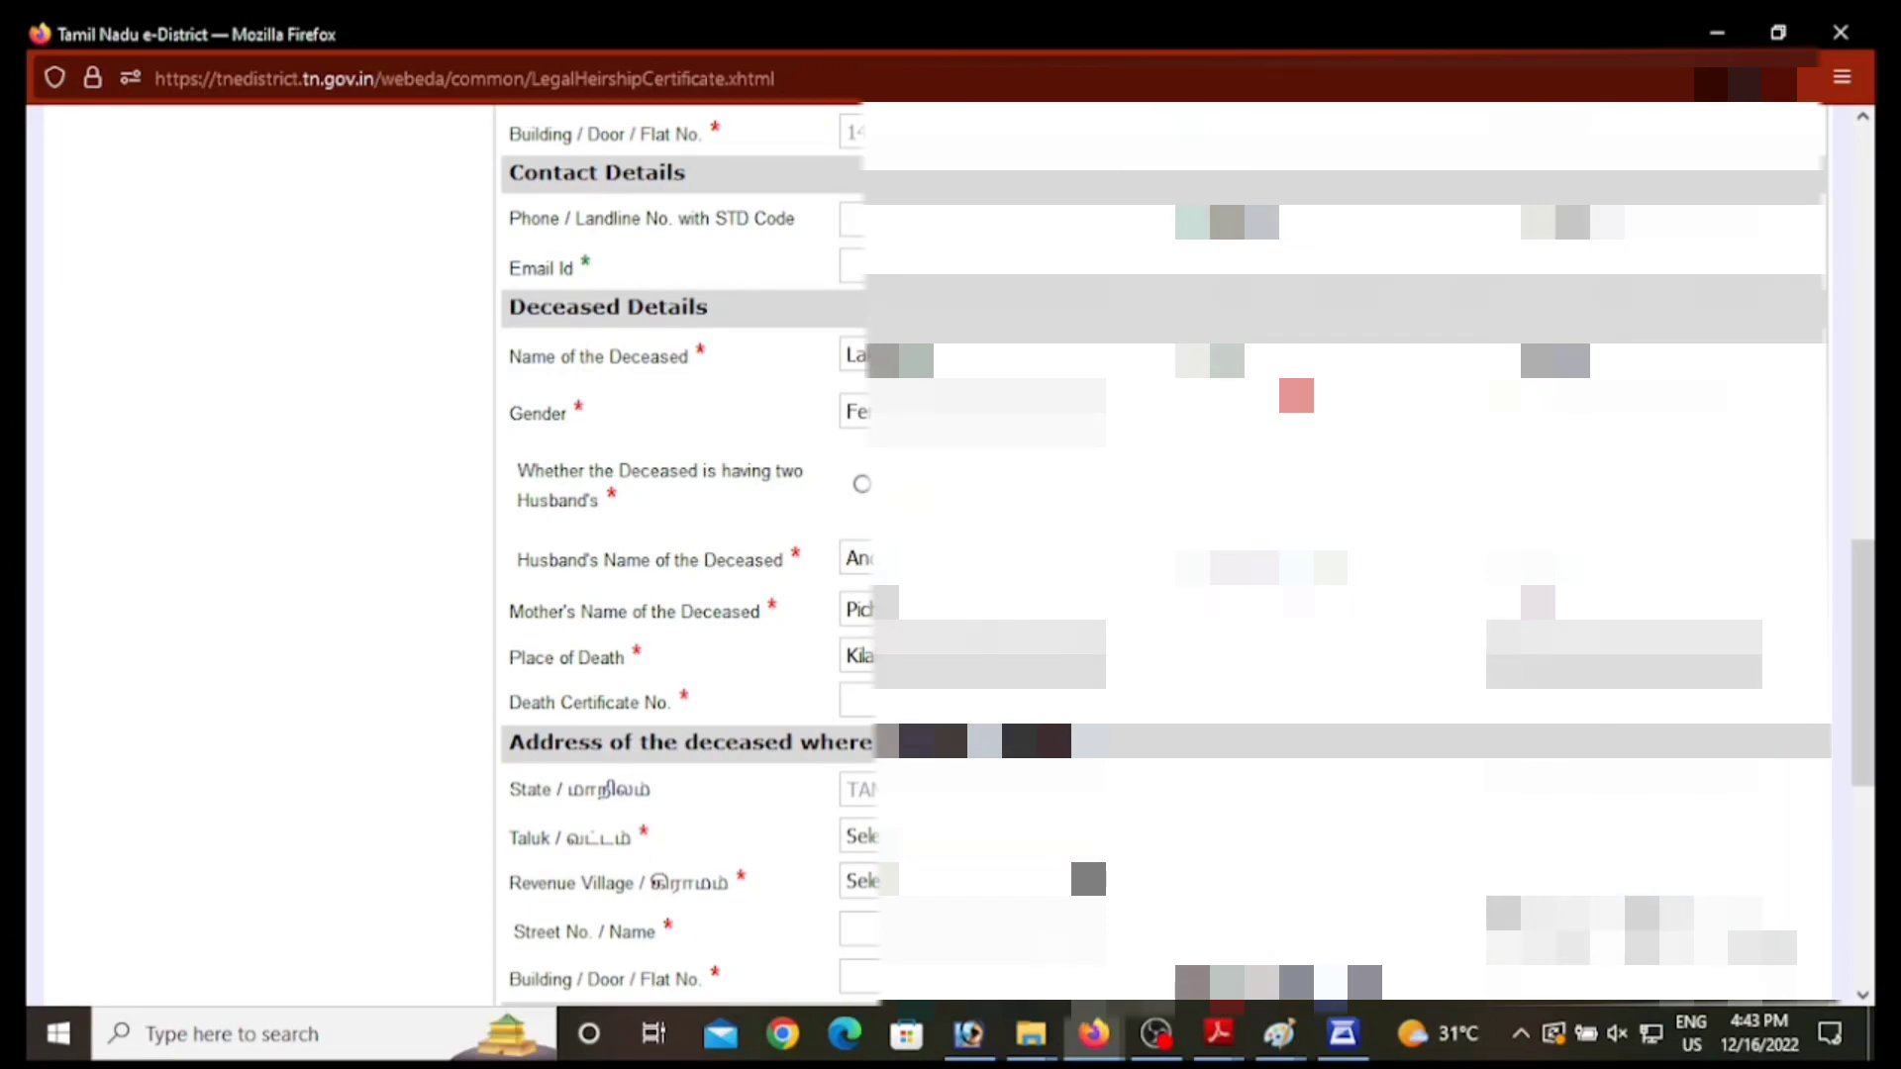
click(950, 701)
text(000)
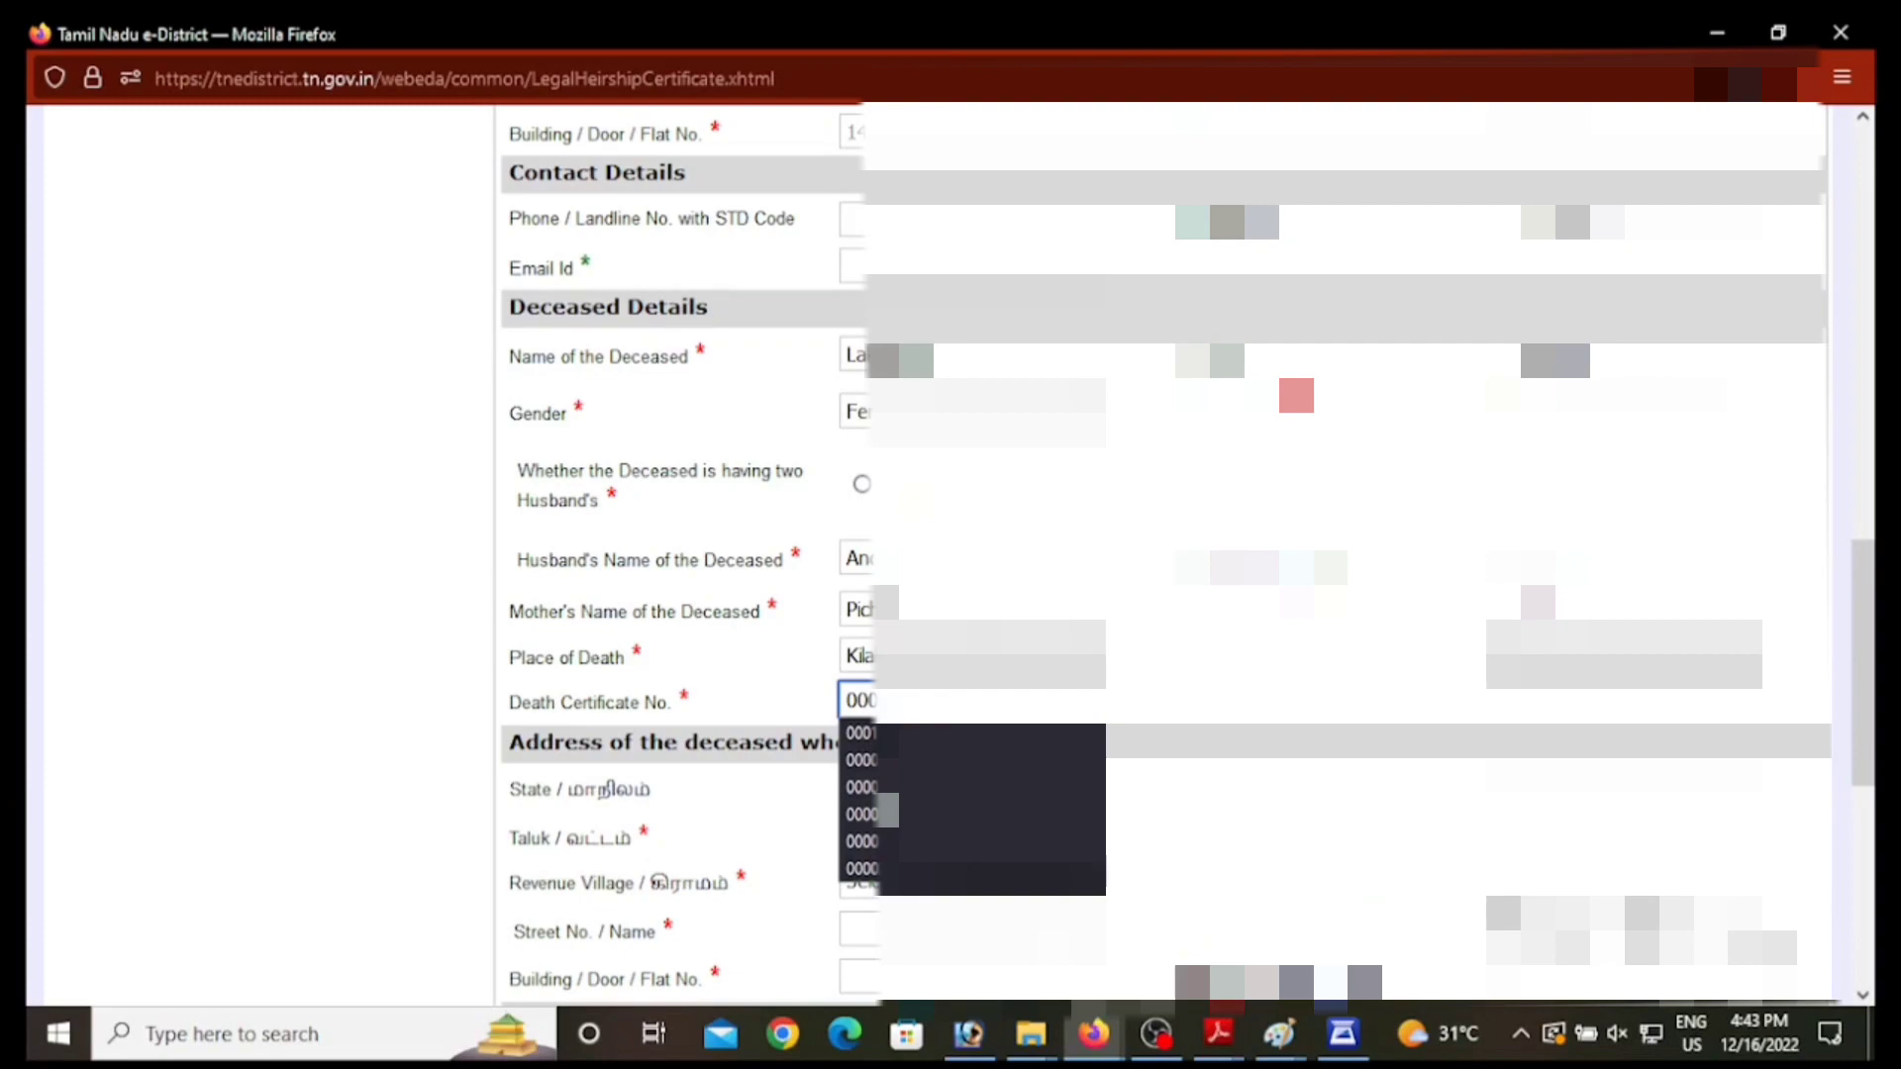
text(000)
Step: Confirm the right-hand list choice and select the taluk for the deceased's address
scroll(847, 539, down, 3)
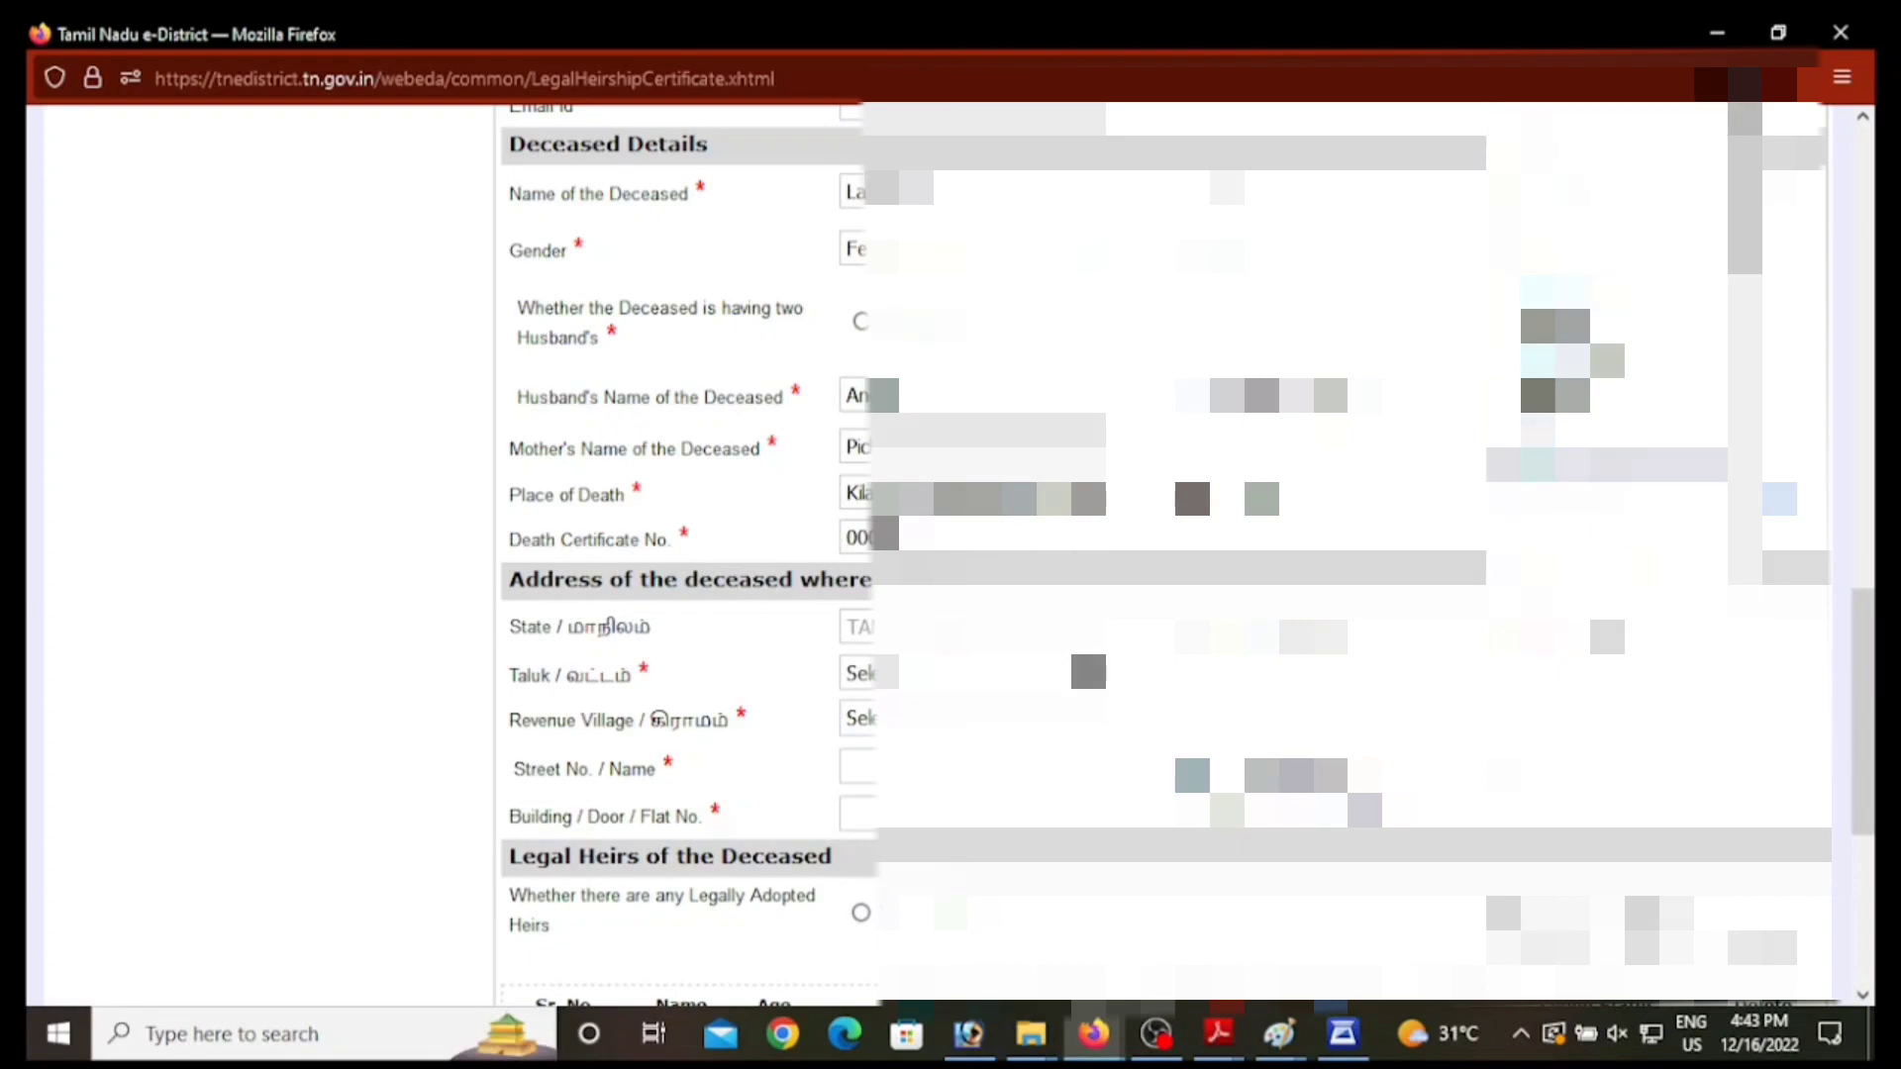
click(1574, 464)
click(919, 679)
key(Down)
key(Down)
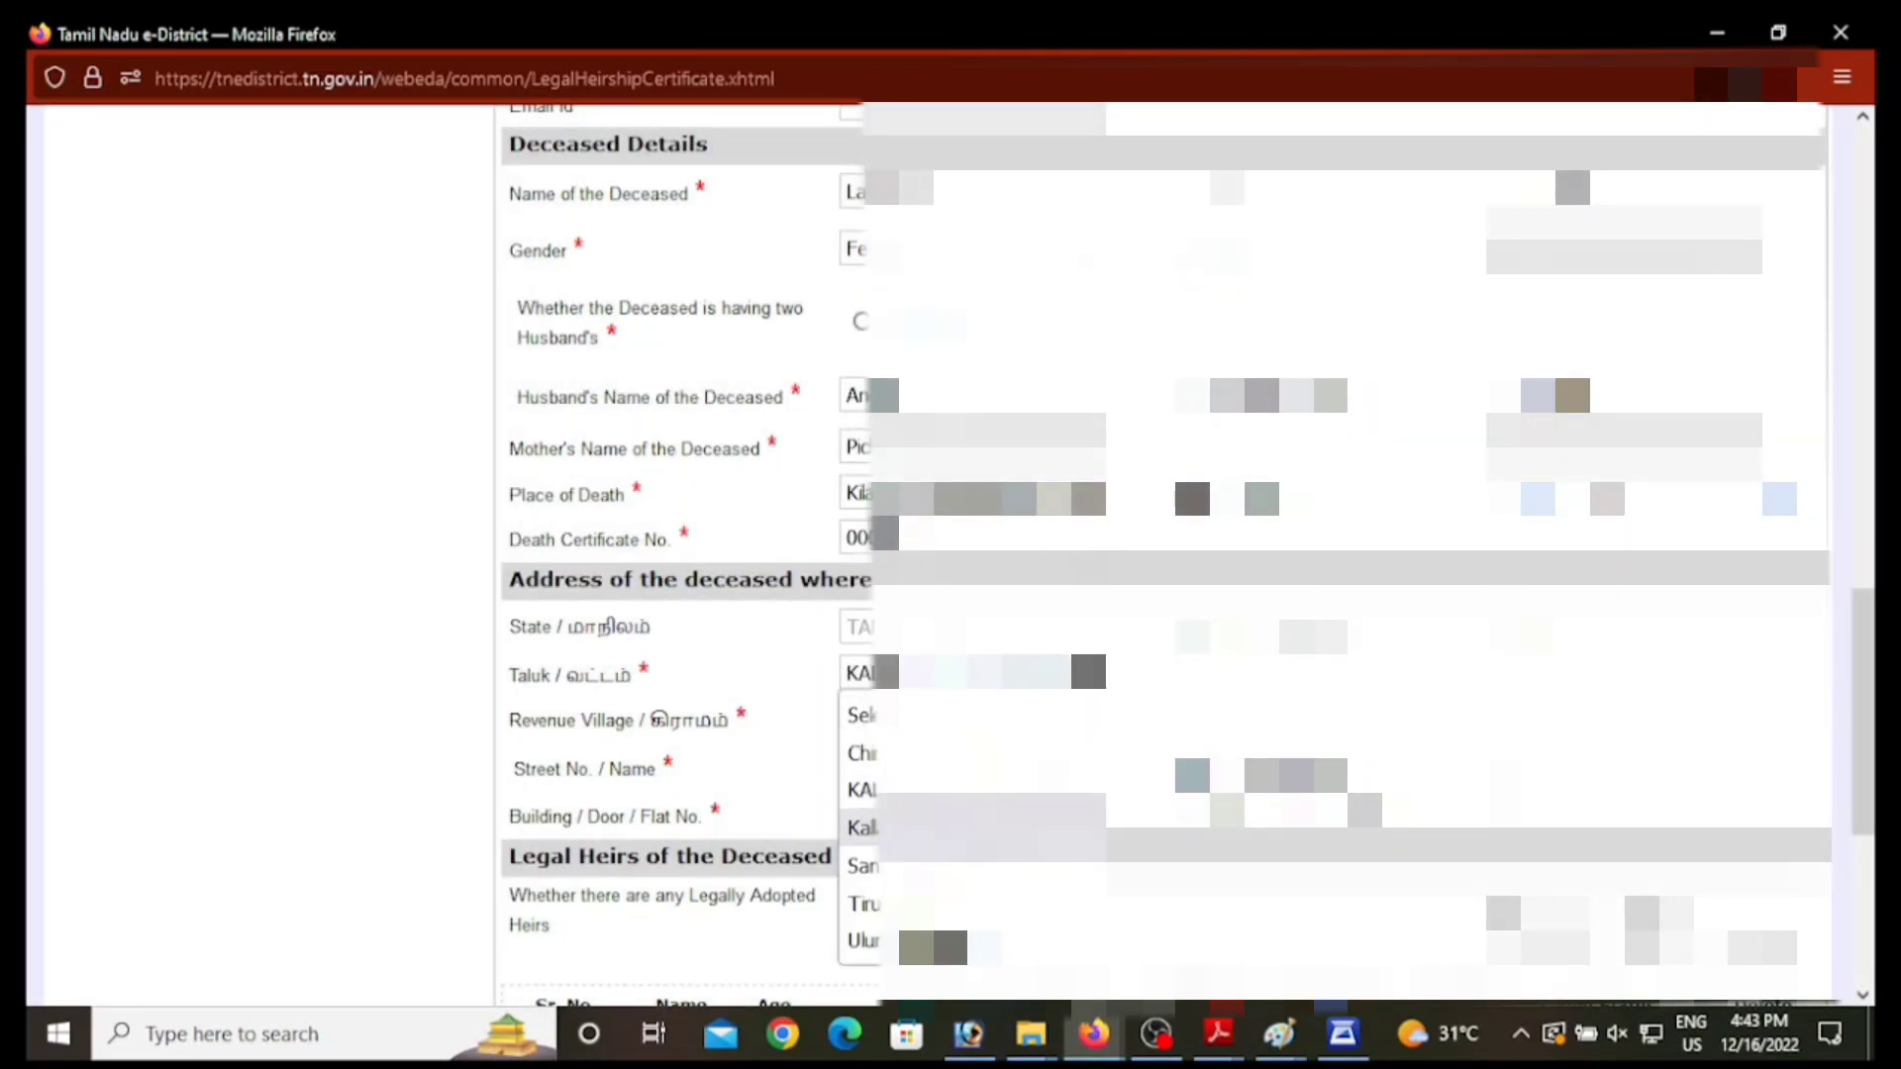
key(Down)
key(Up)
key(Return)
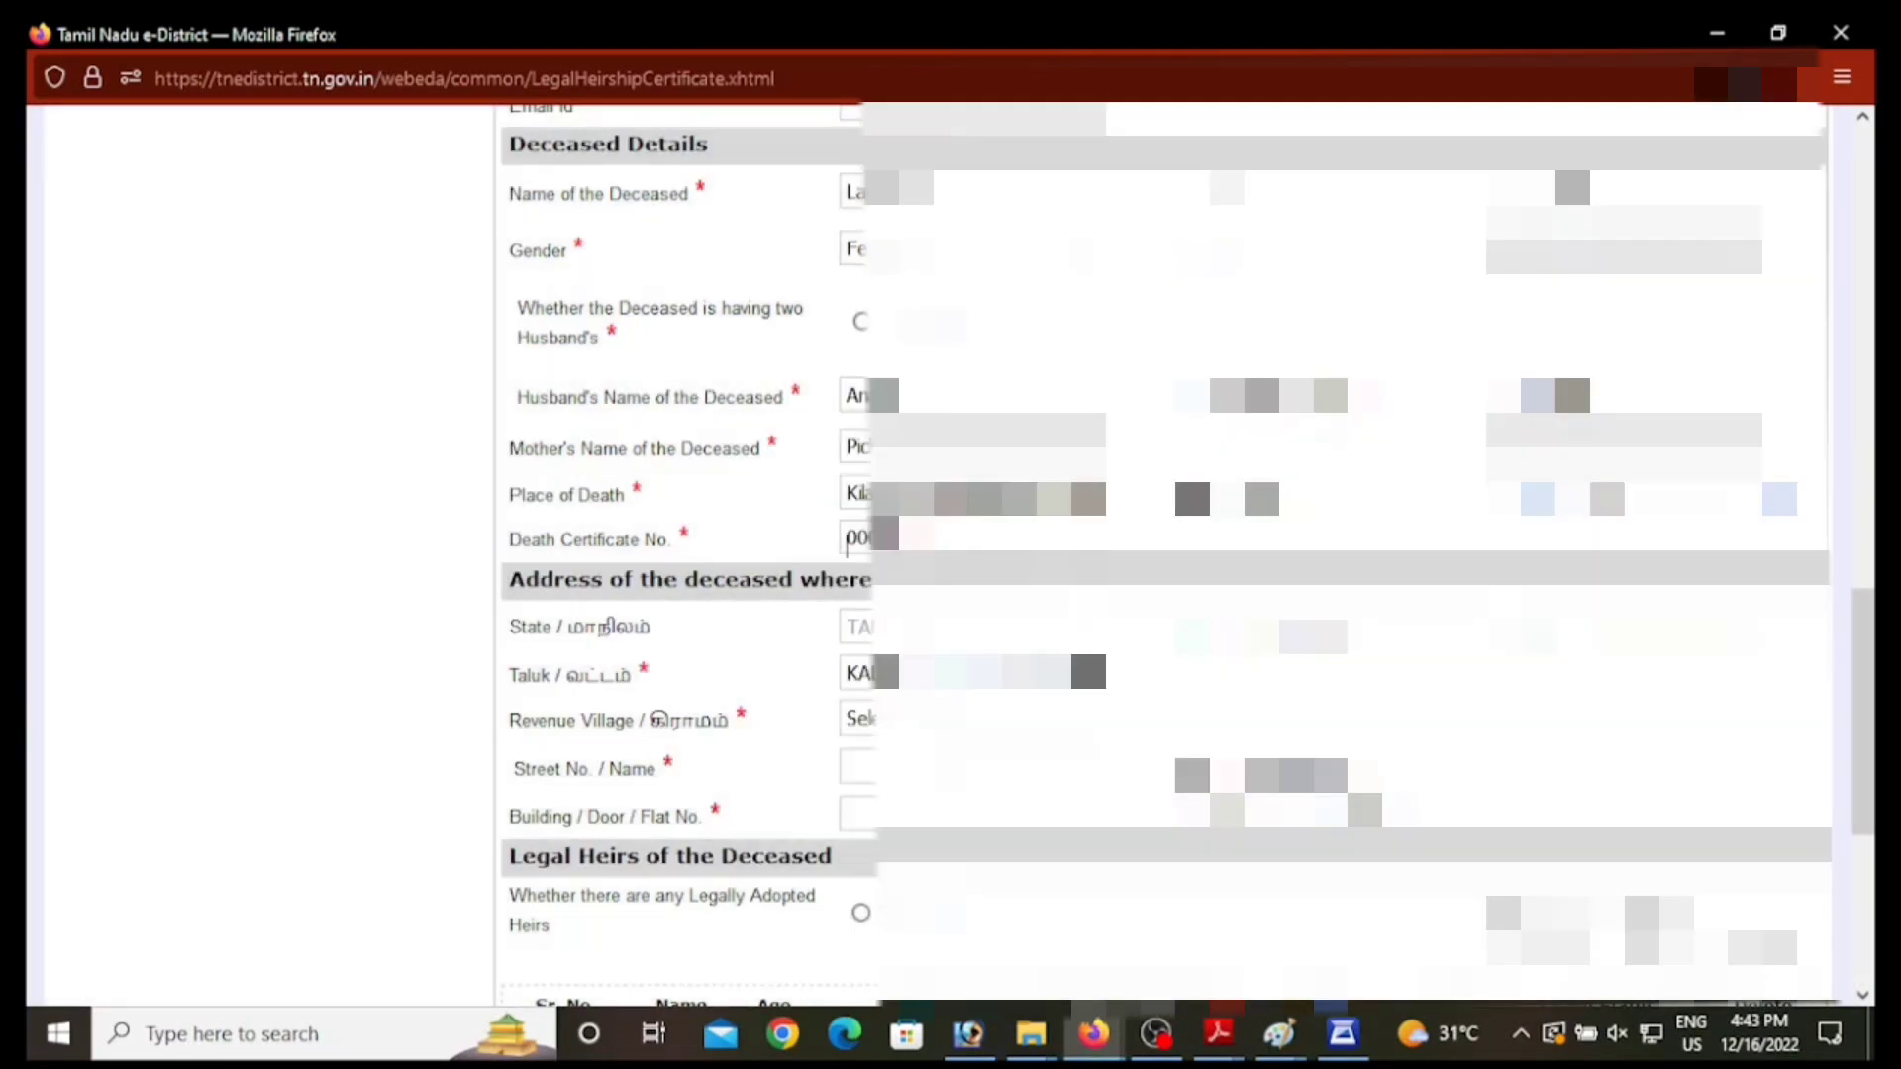
Step: Choose the revenue village from its dropdown for the deceased's address
click(943, 726)
key(v)
key(Down)
key(Down)
key(Down)
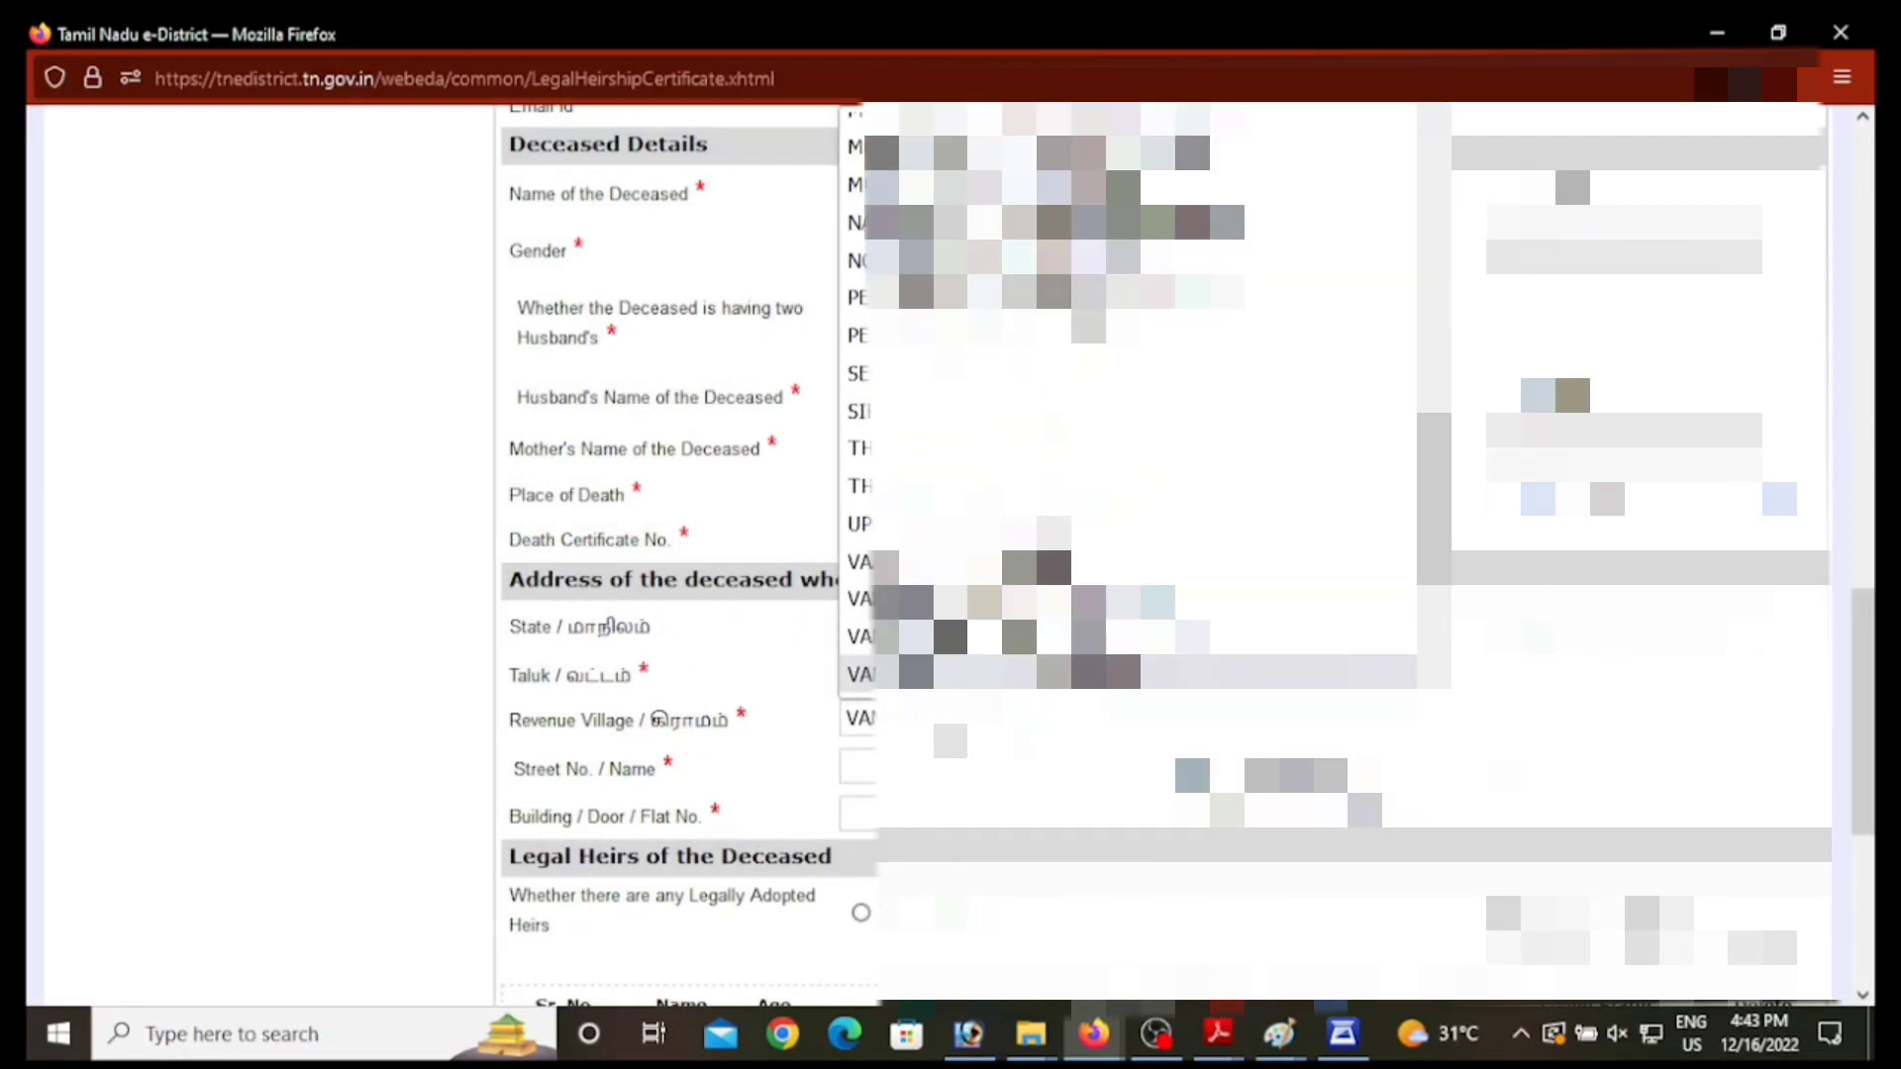
key(Return)
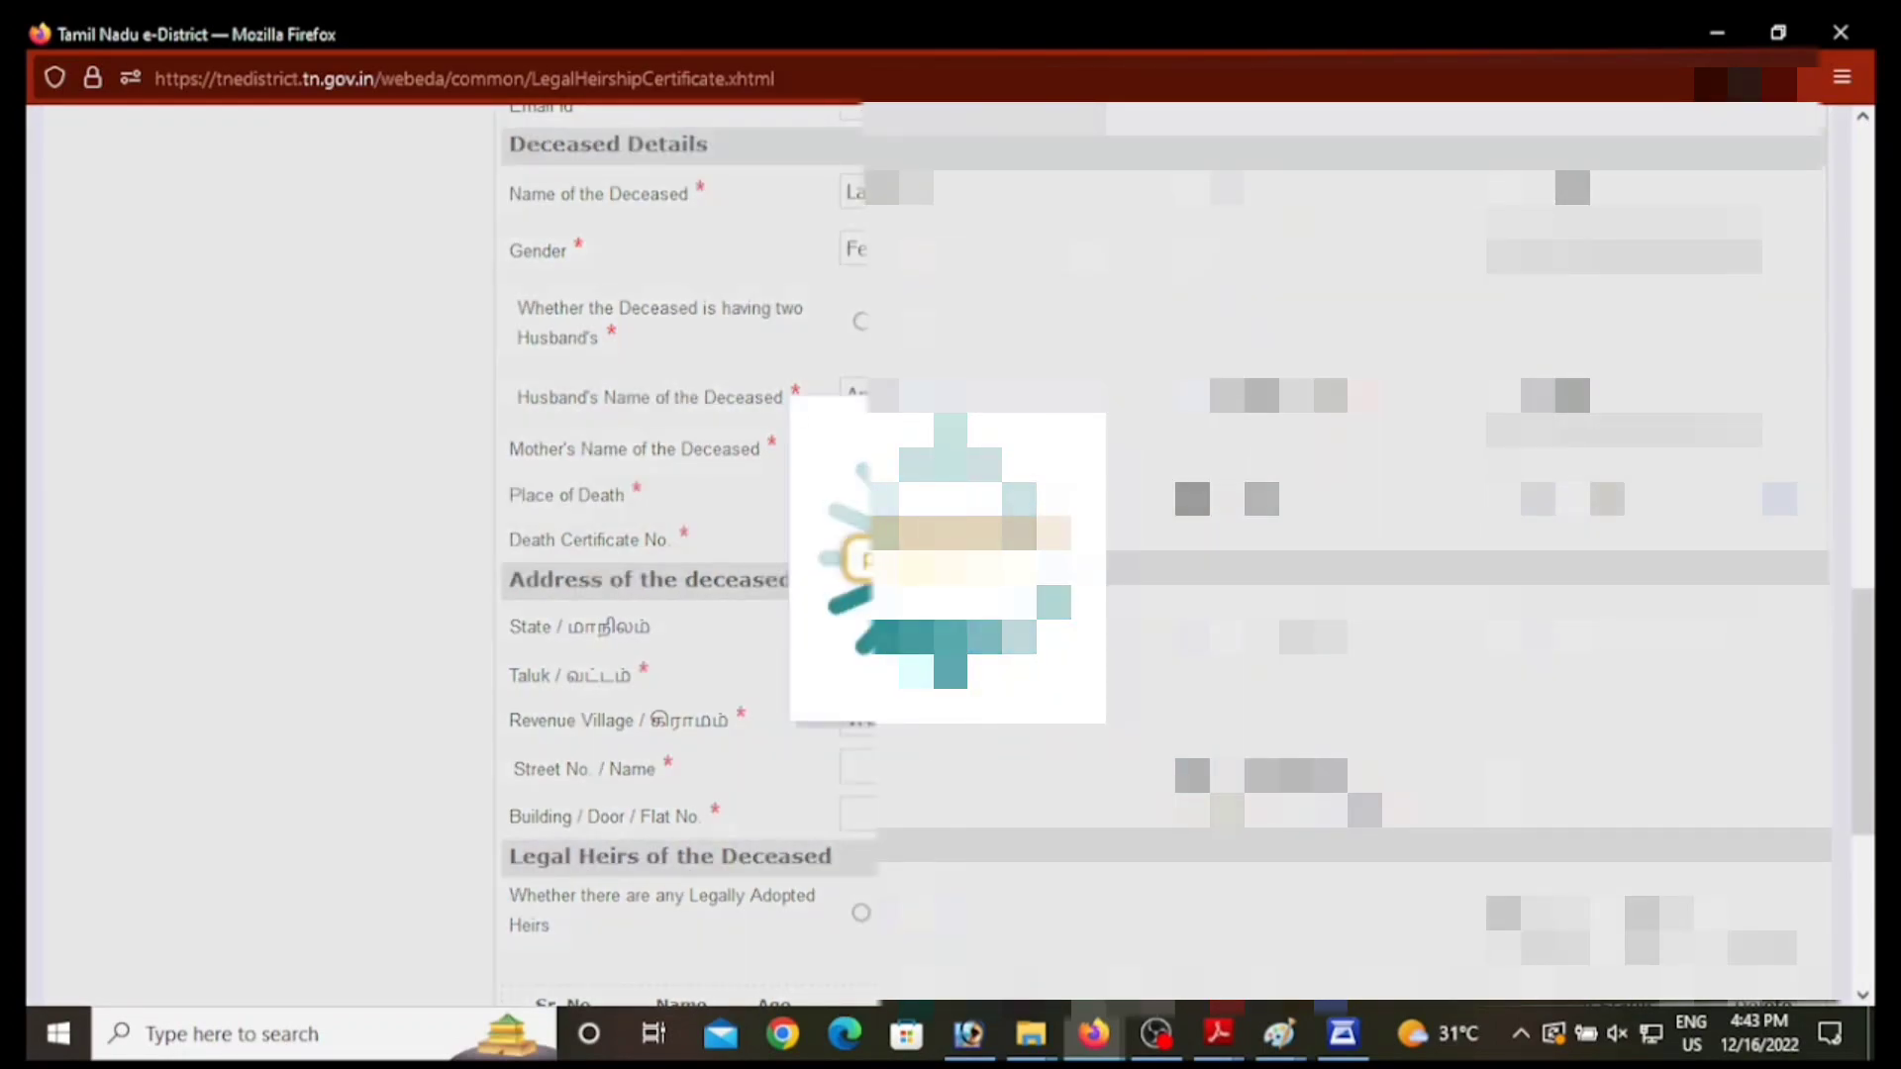
scroll(950, 555, down, 1)
click(930, 604)
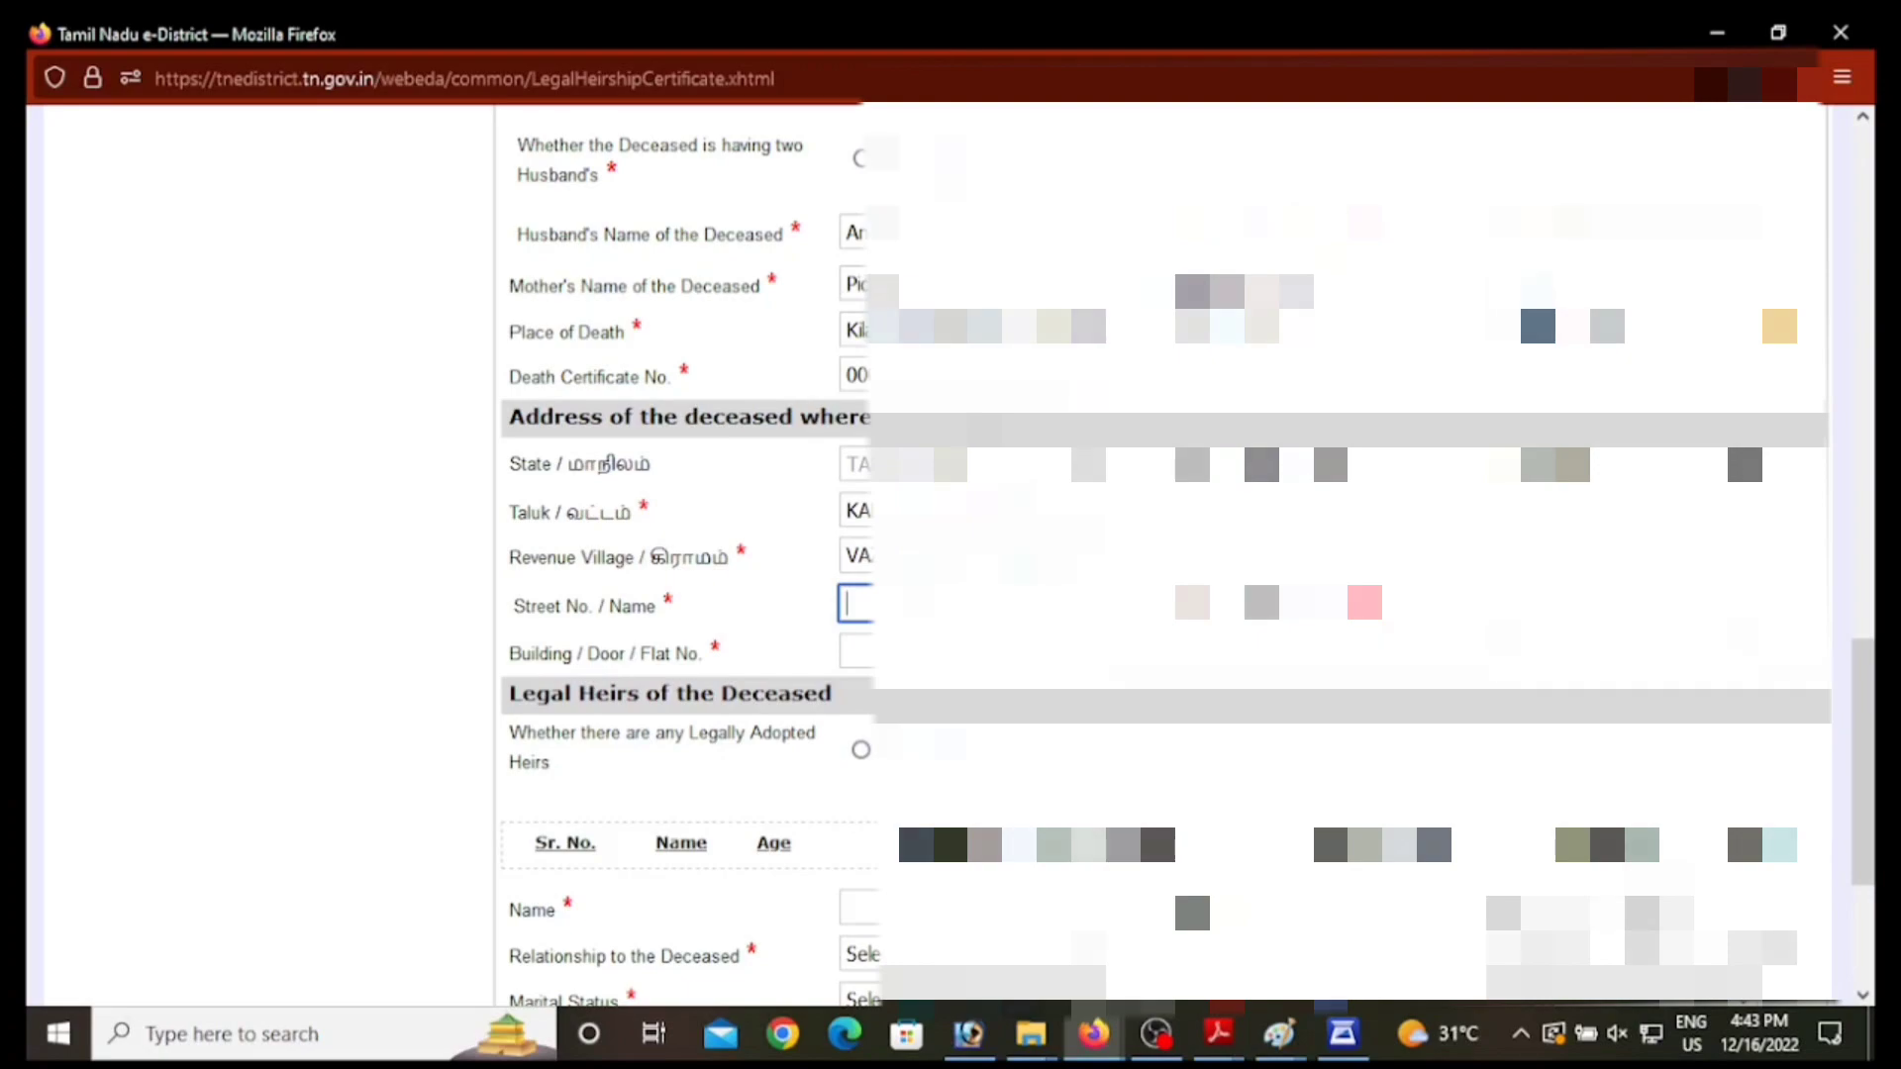
Step: Enter the deceased's street name in Street No. / Name and again in the right-hand street field
key(Down)
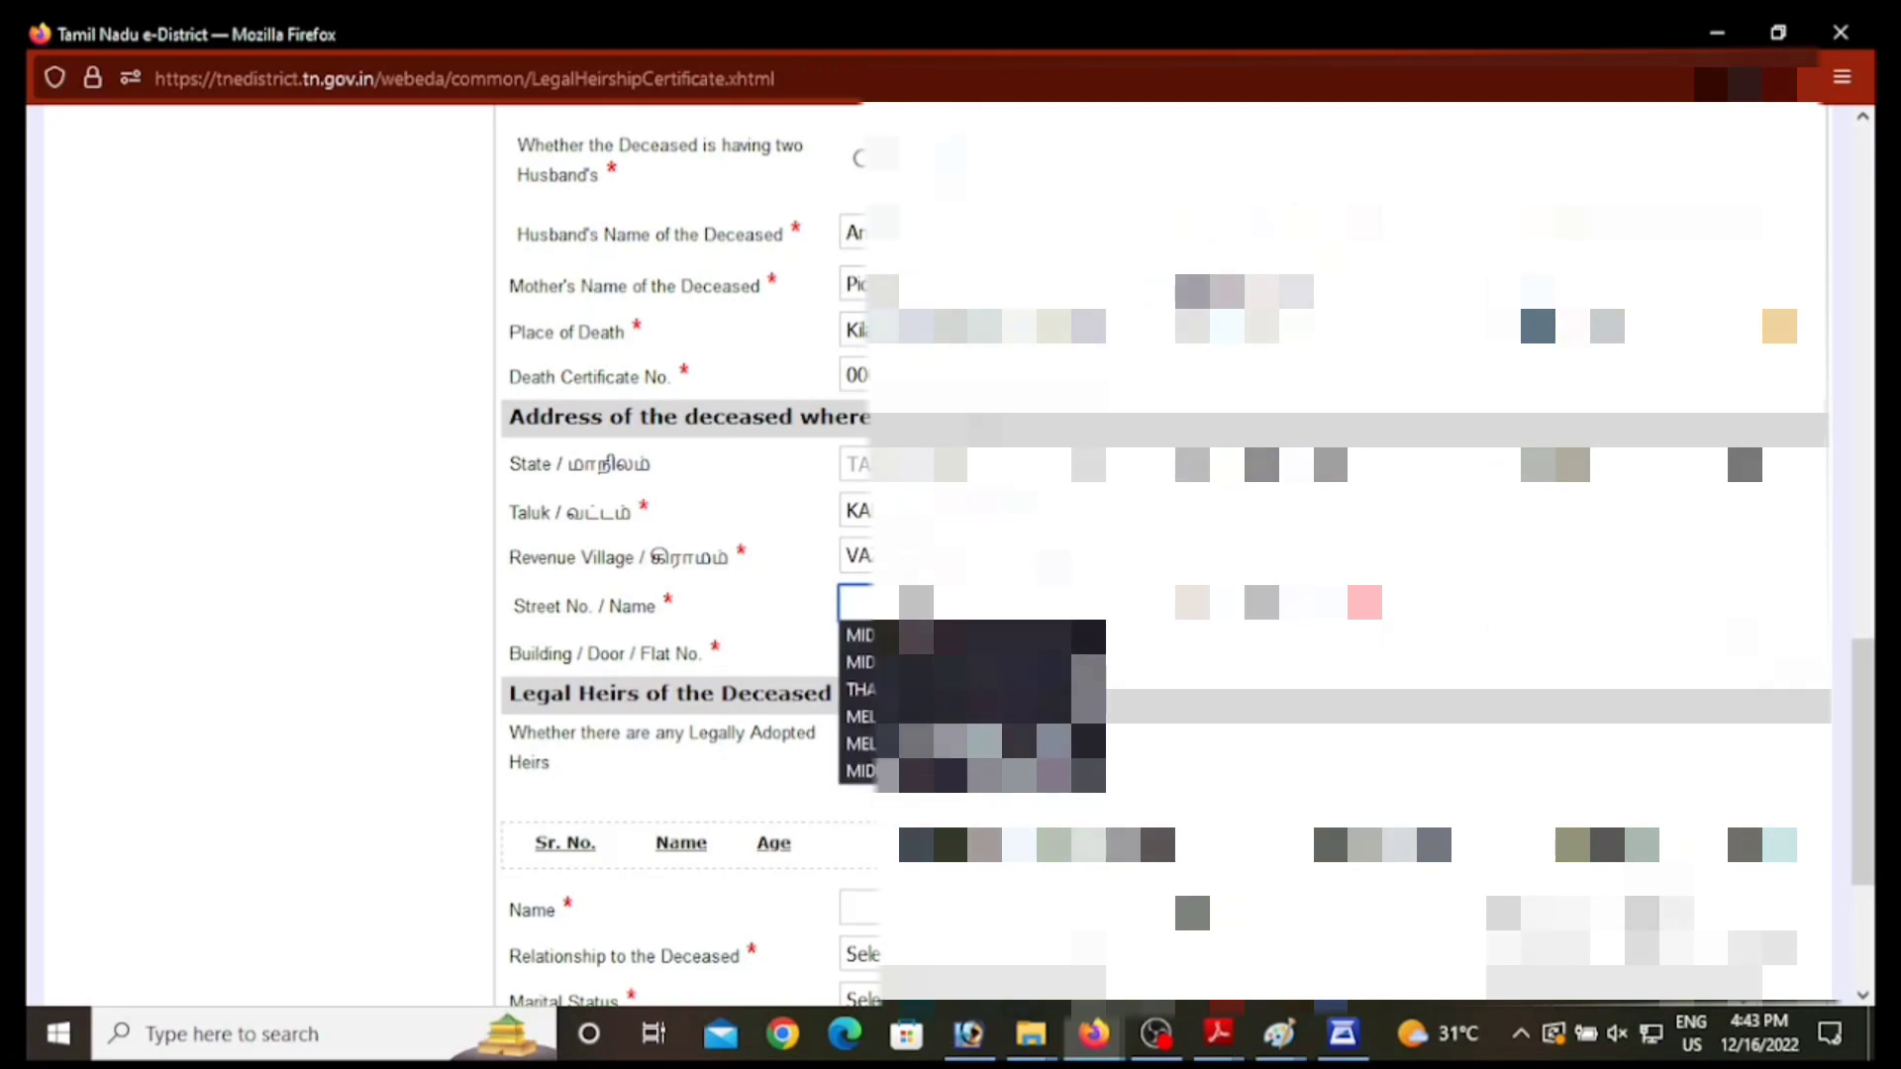
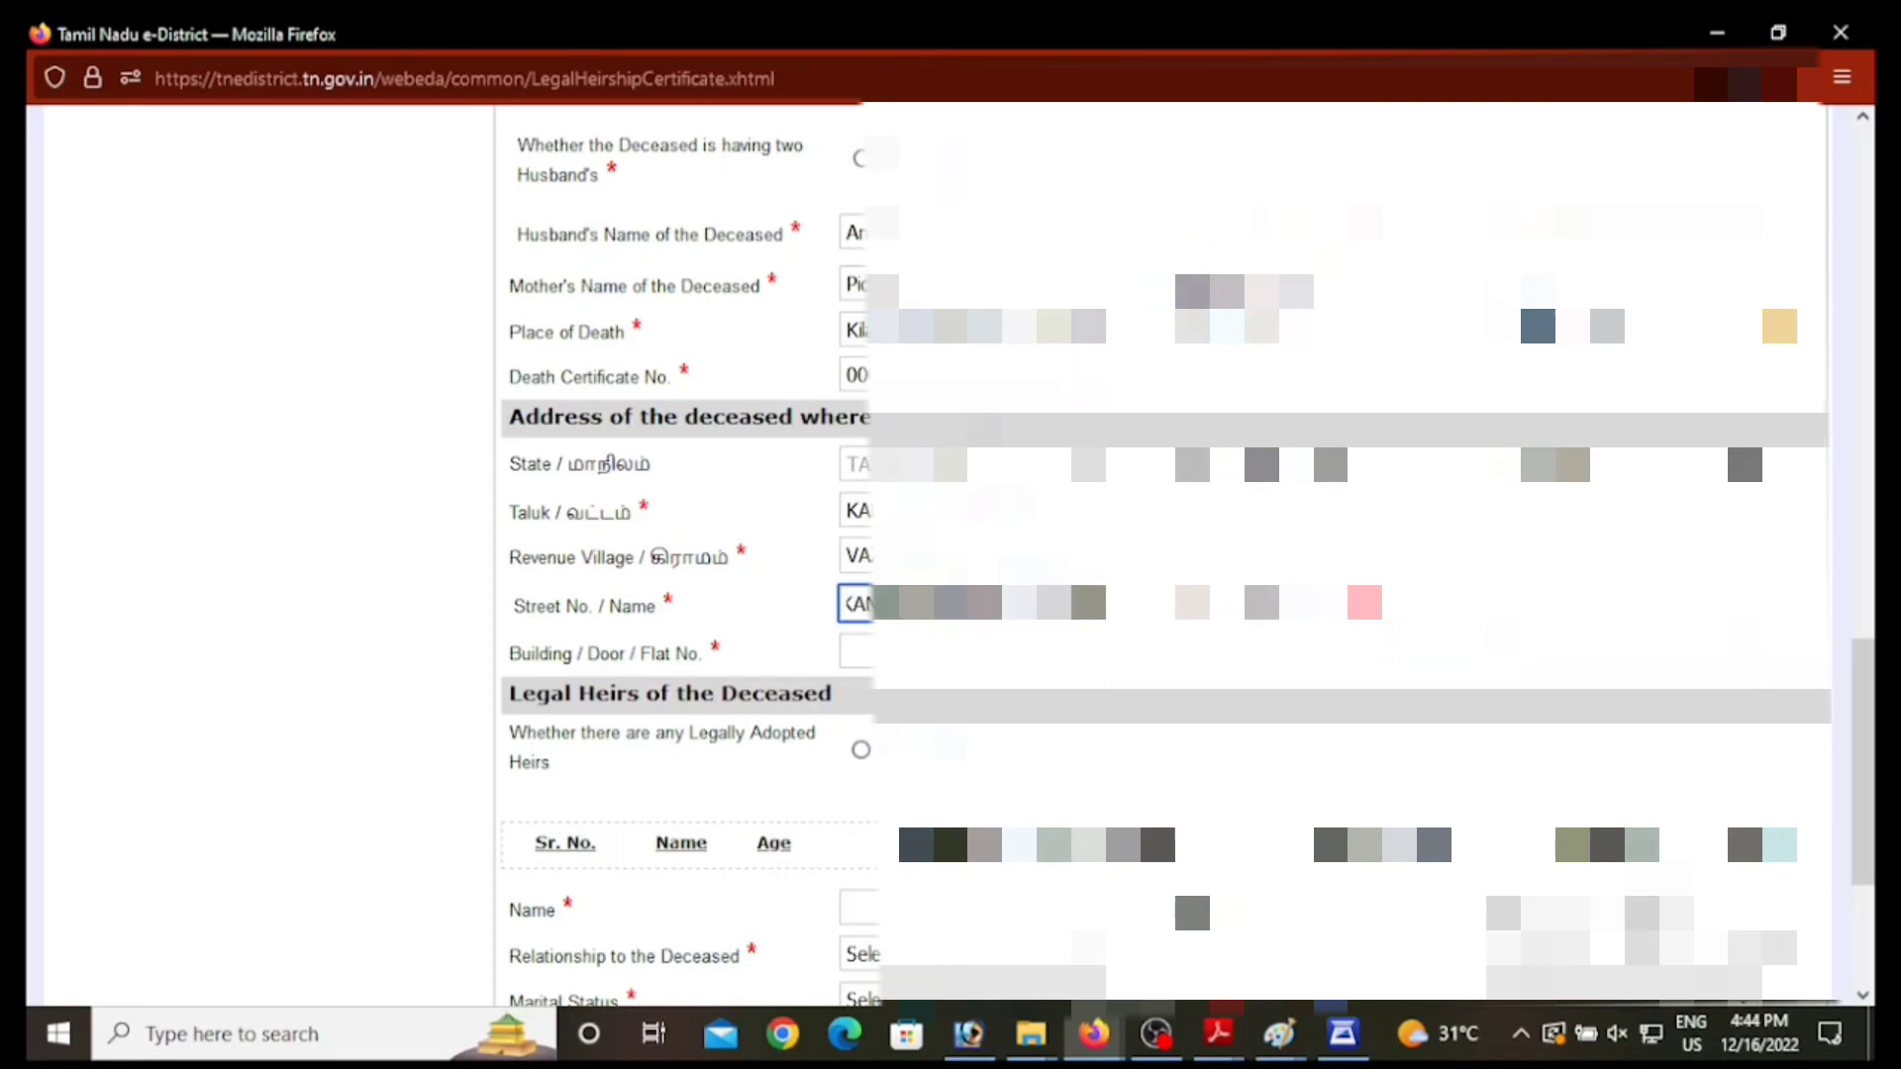
key(Tab)
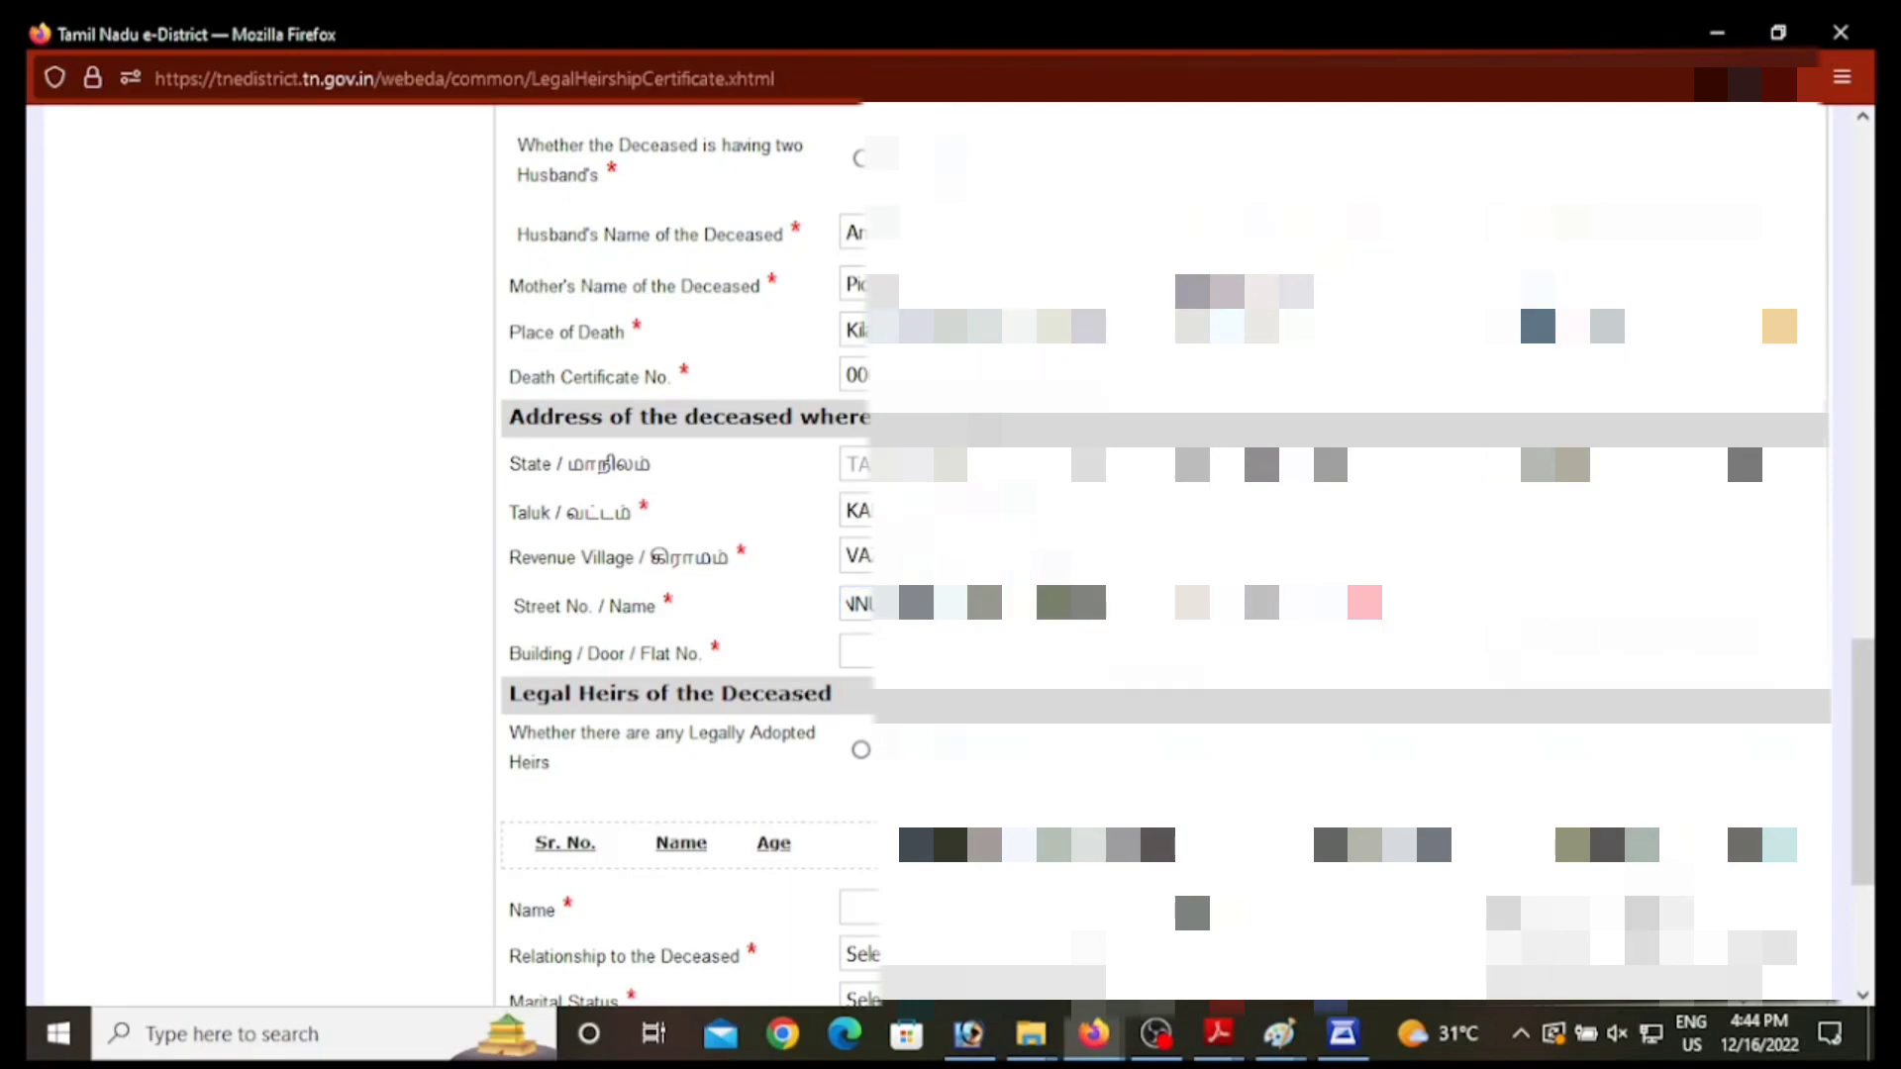
click(1624, 603)
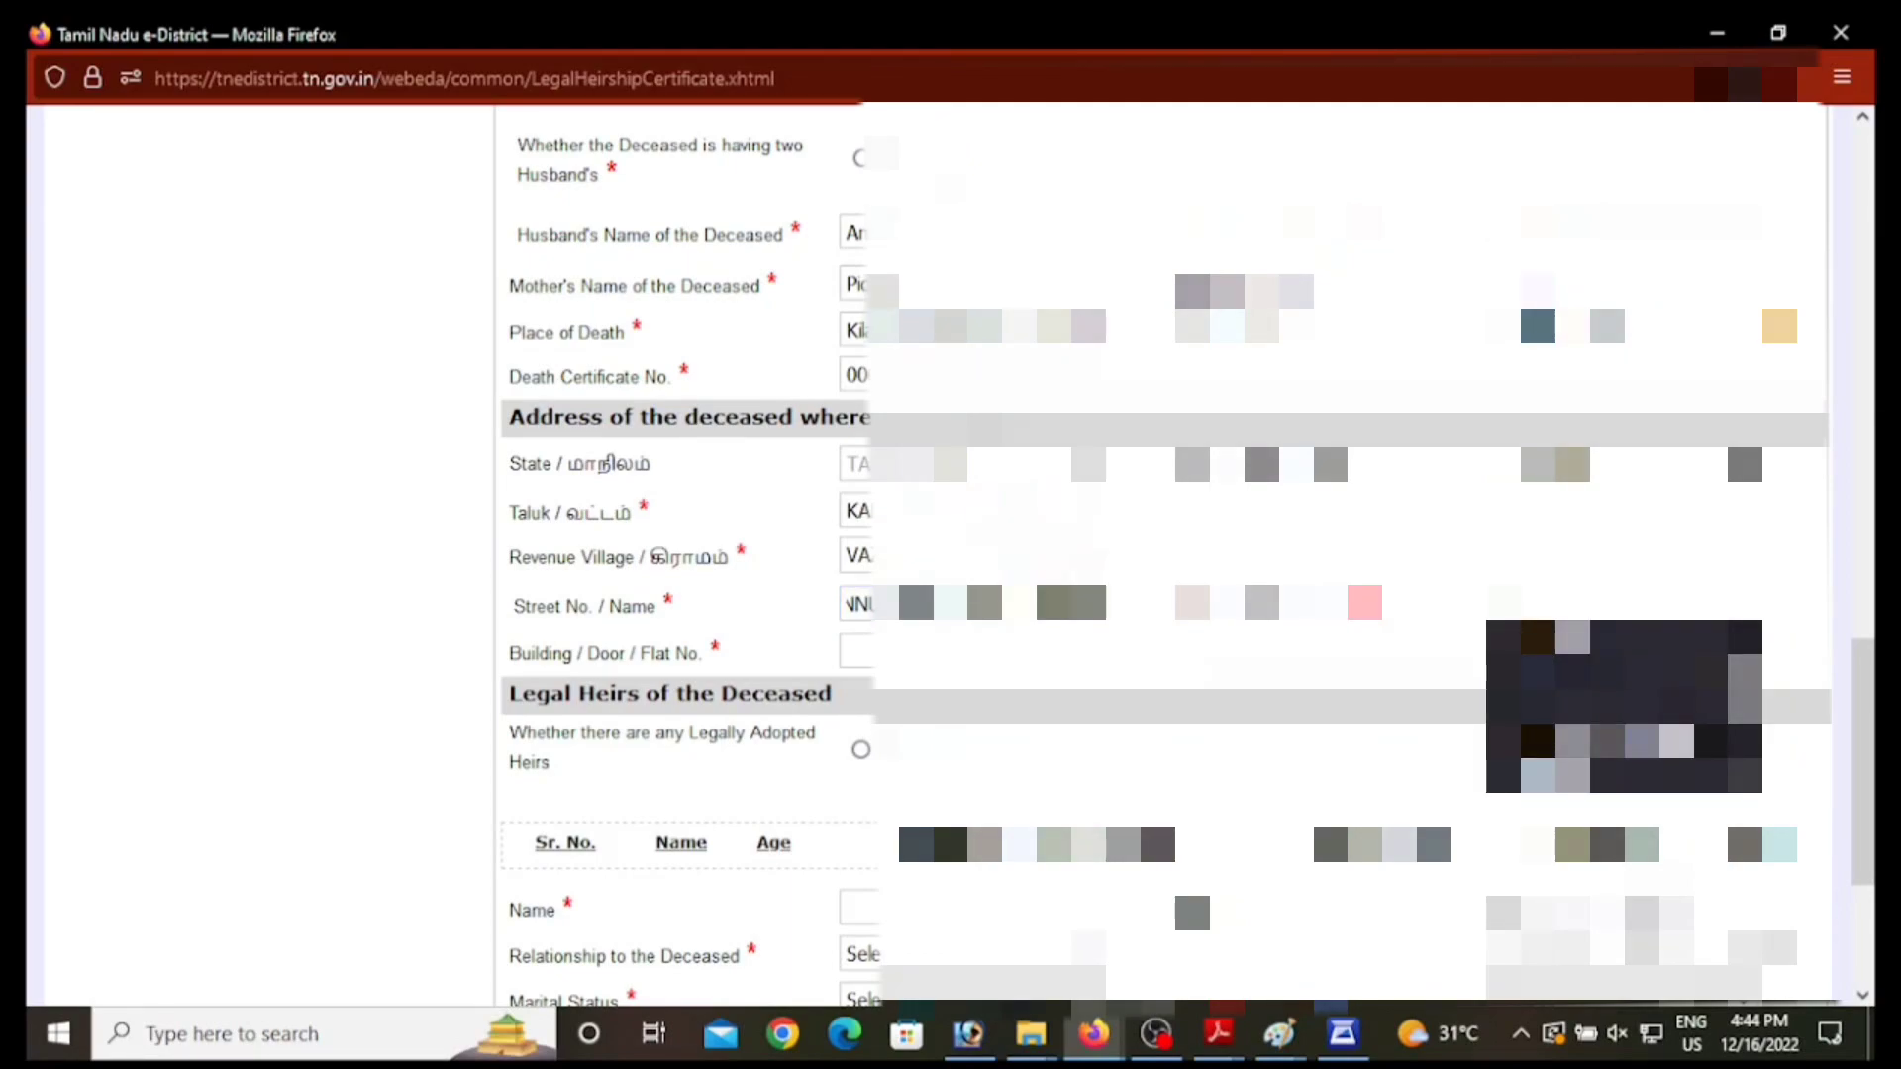
text(6)
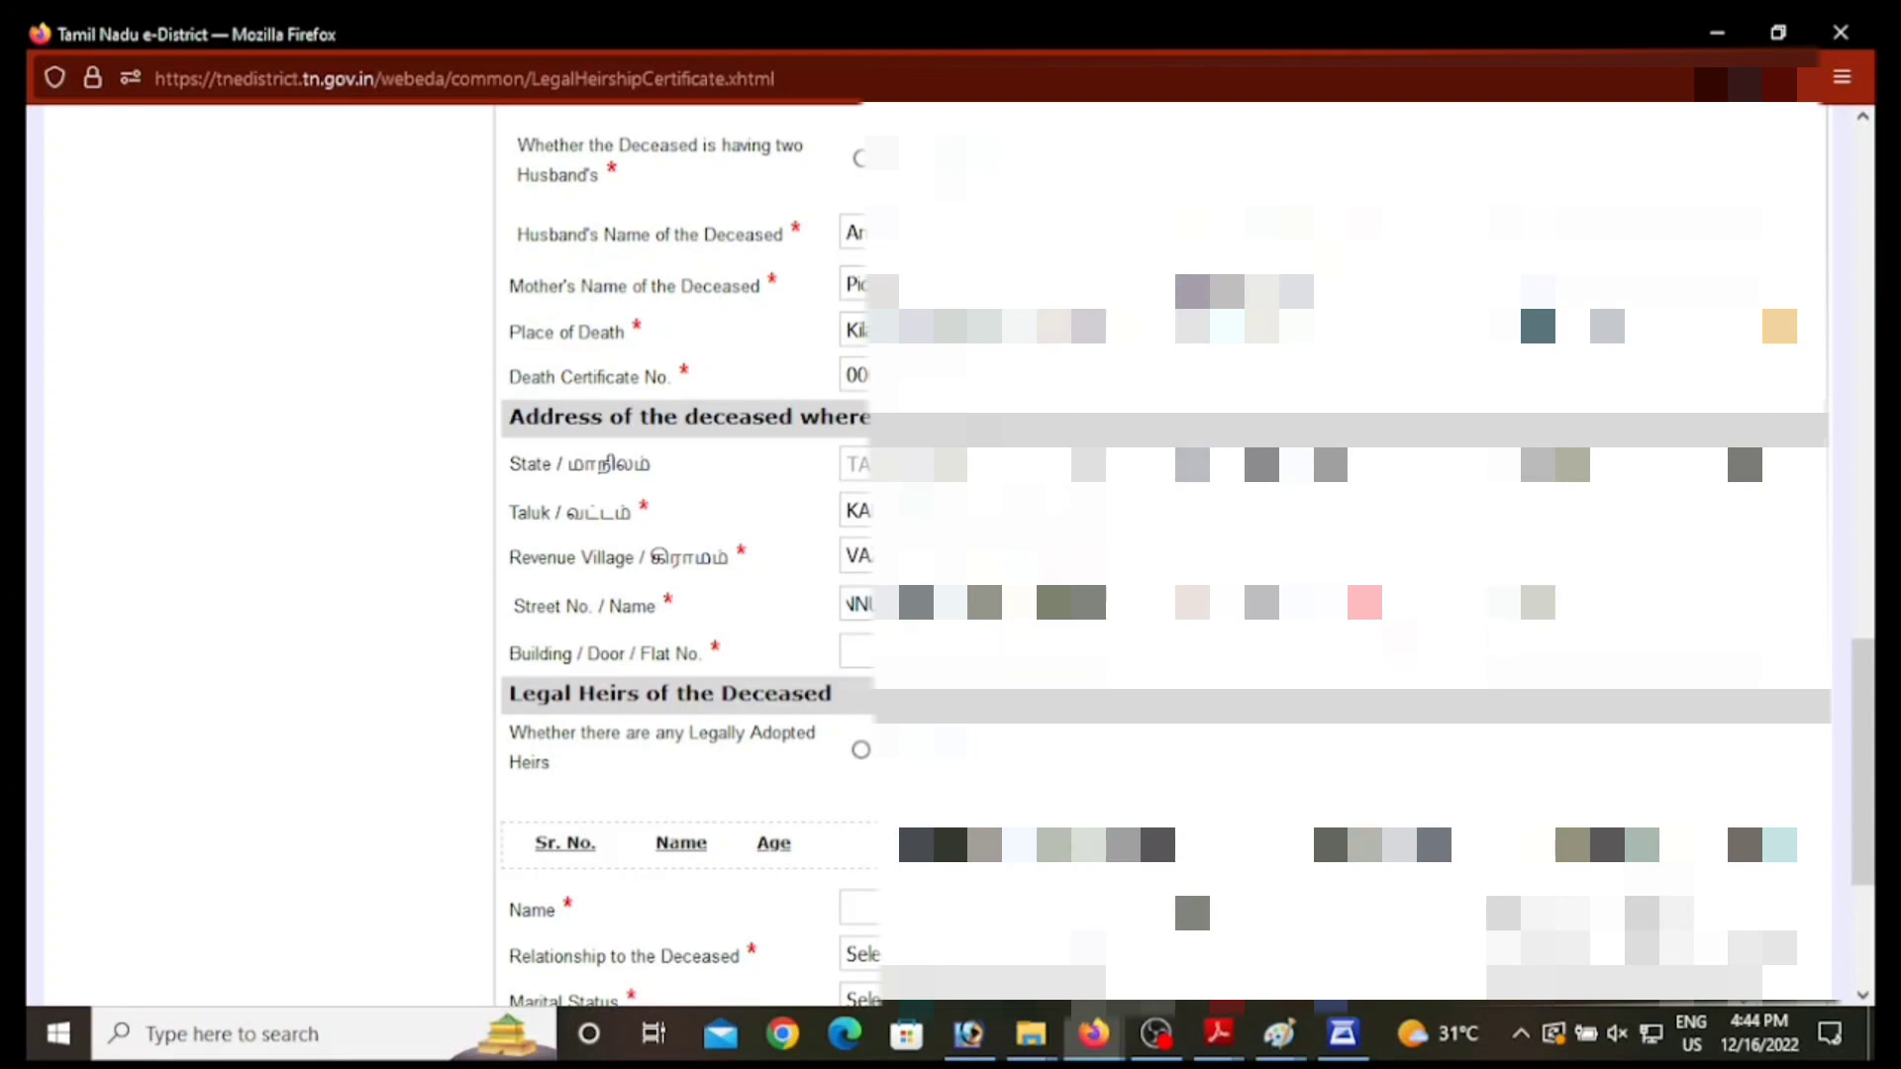
text(0u)
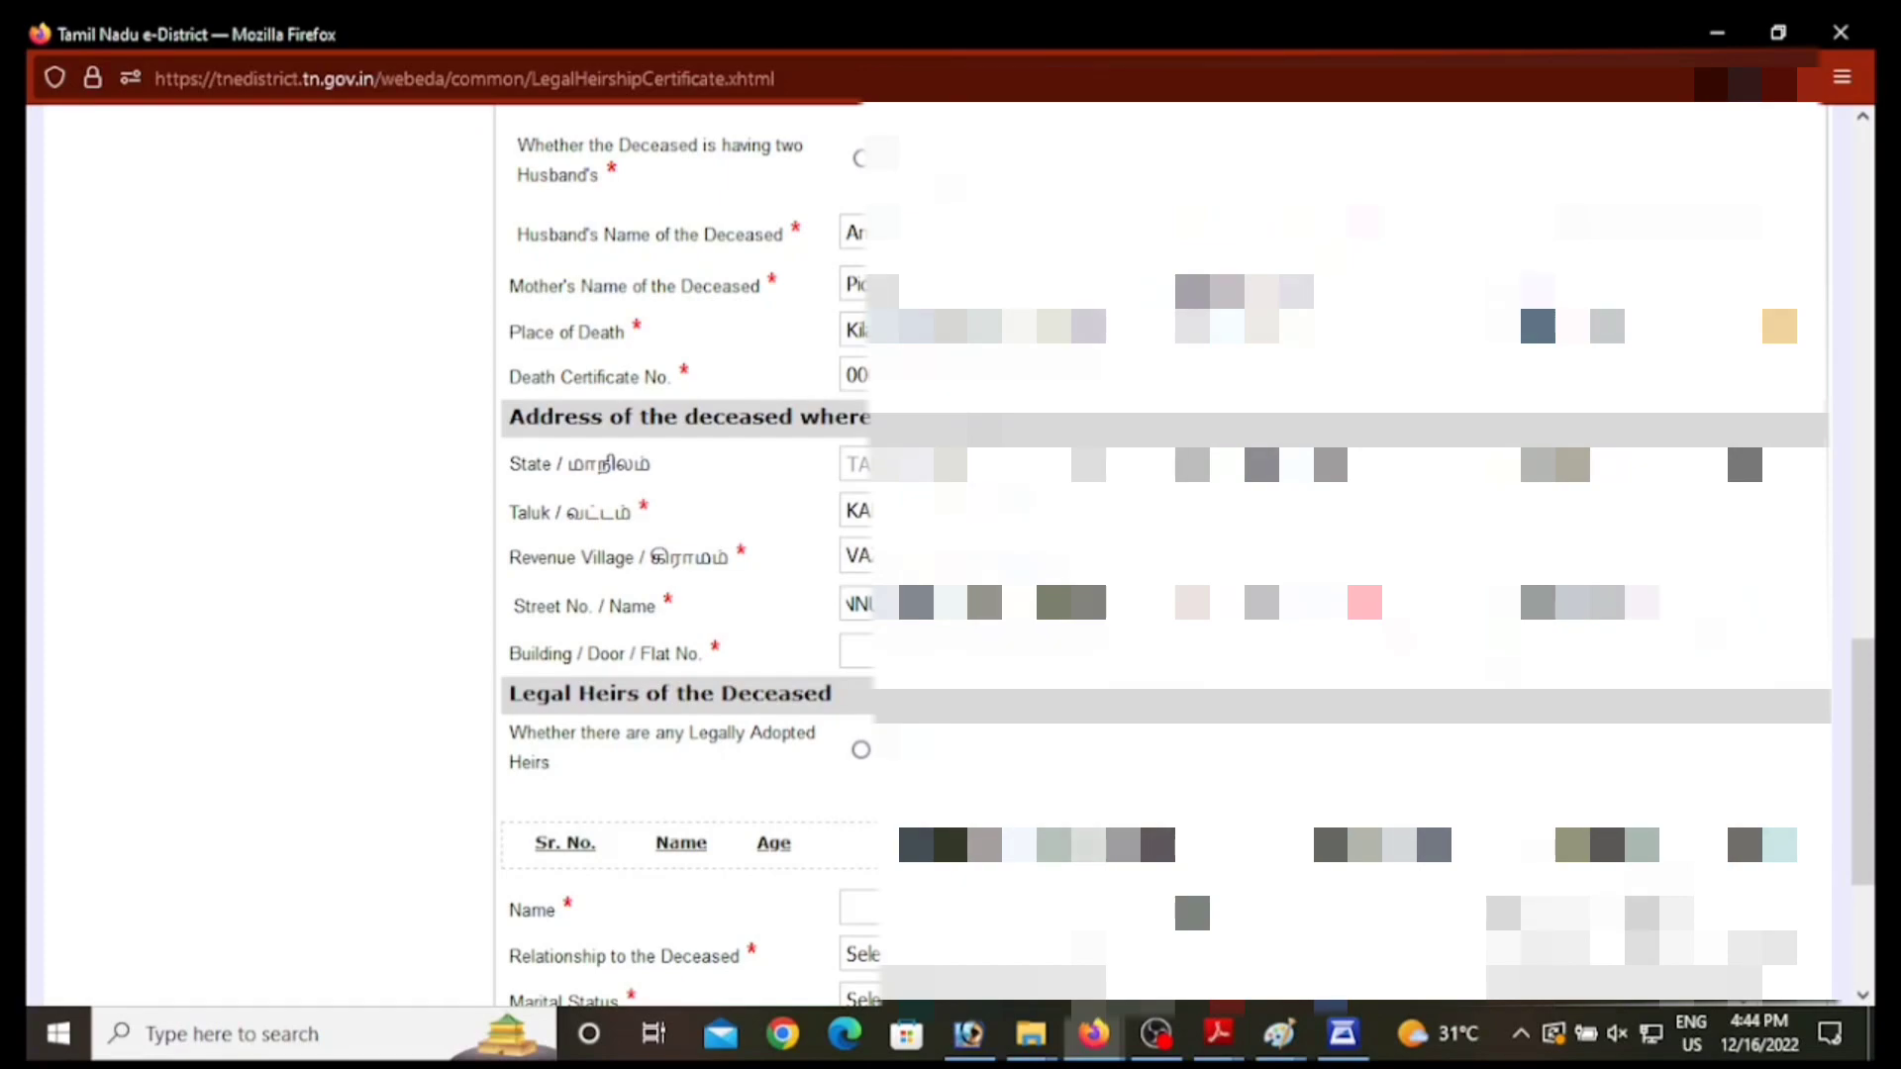
drag(1663, 603, 1596, 603)
key(BackSpace)
text(ther)
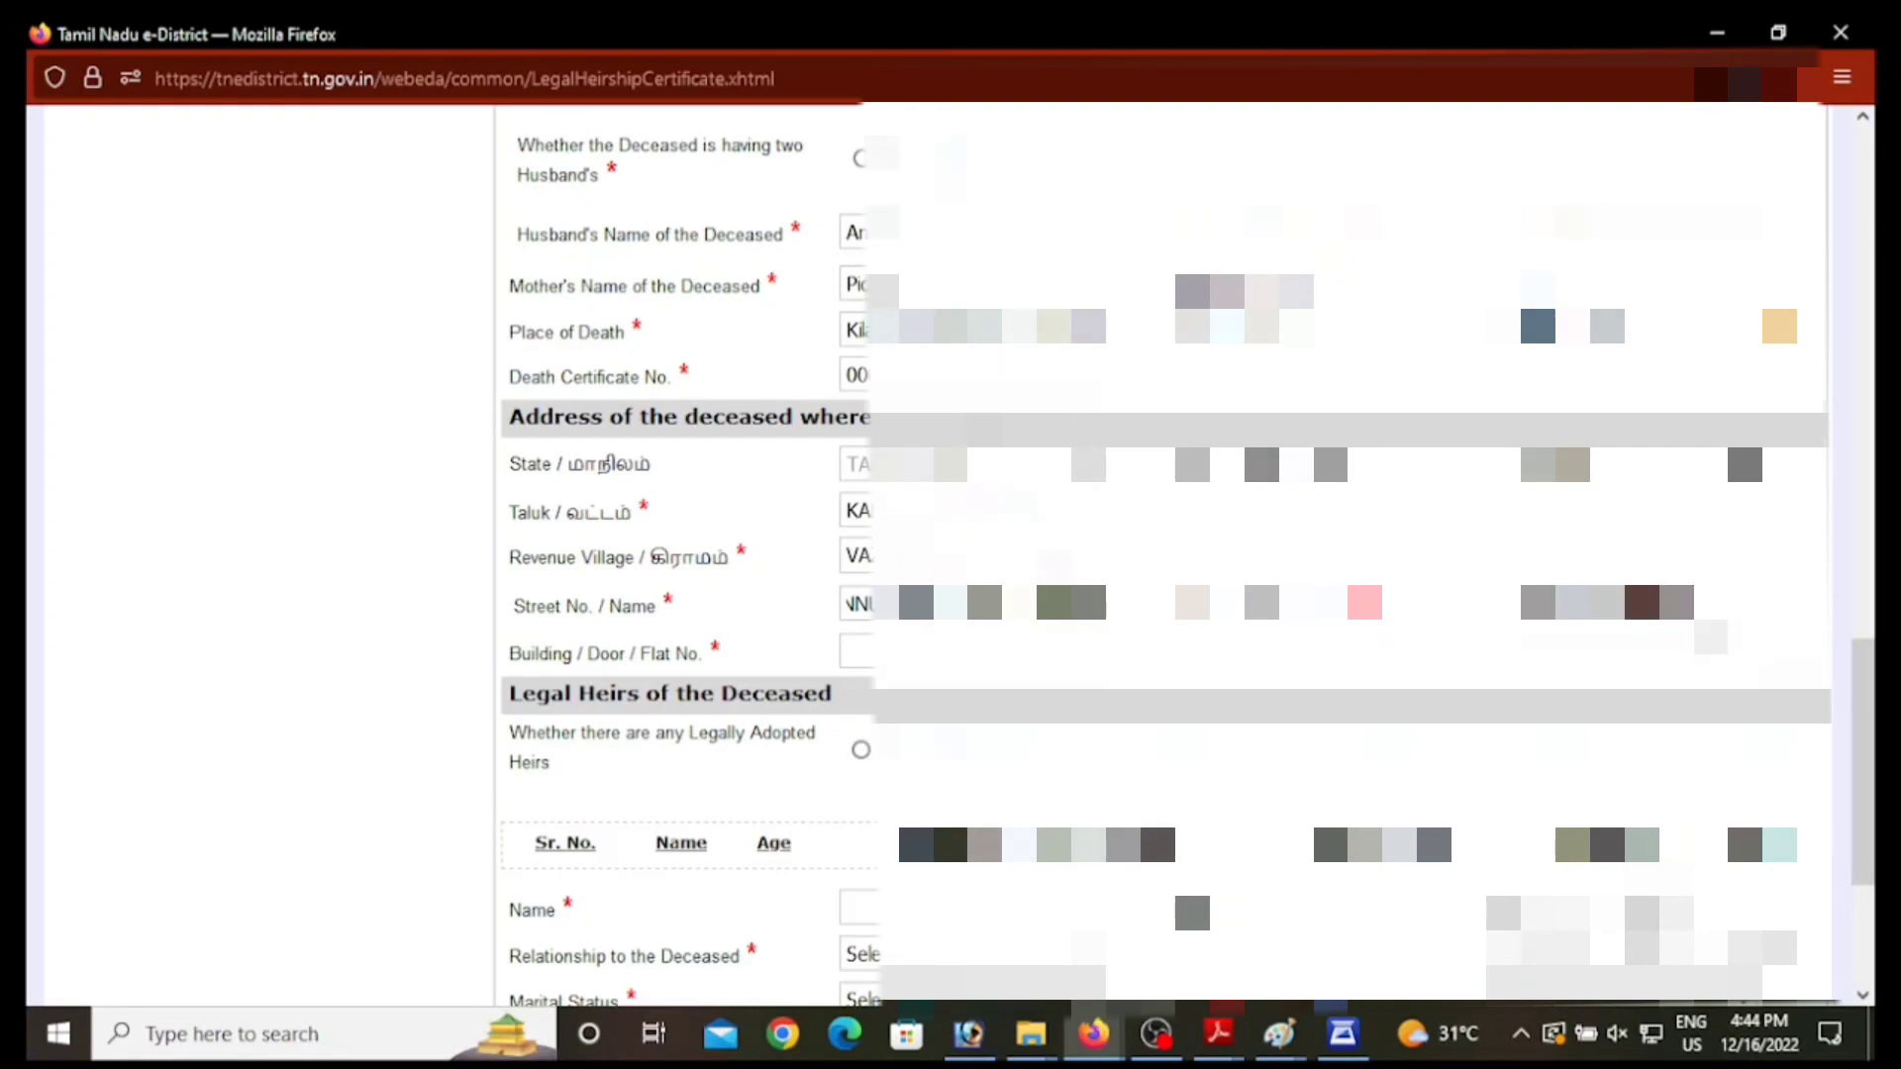
text( t)
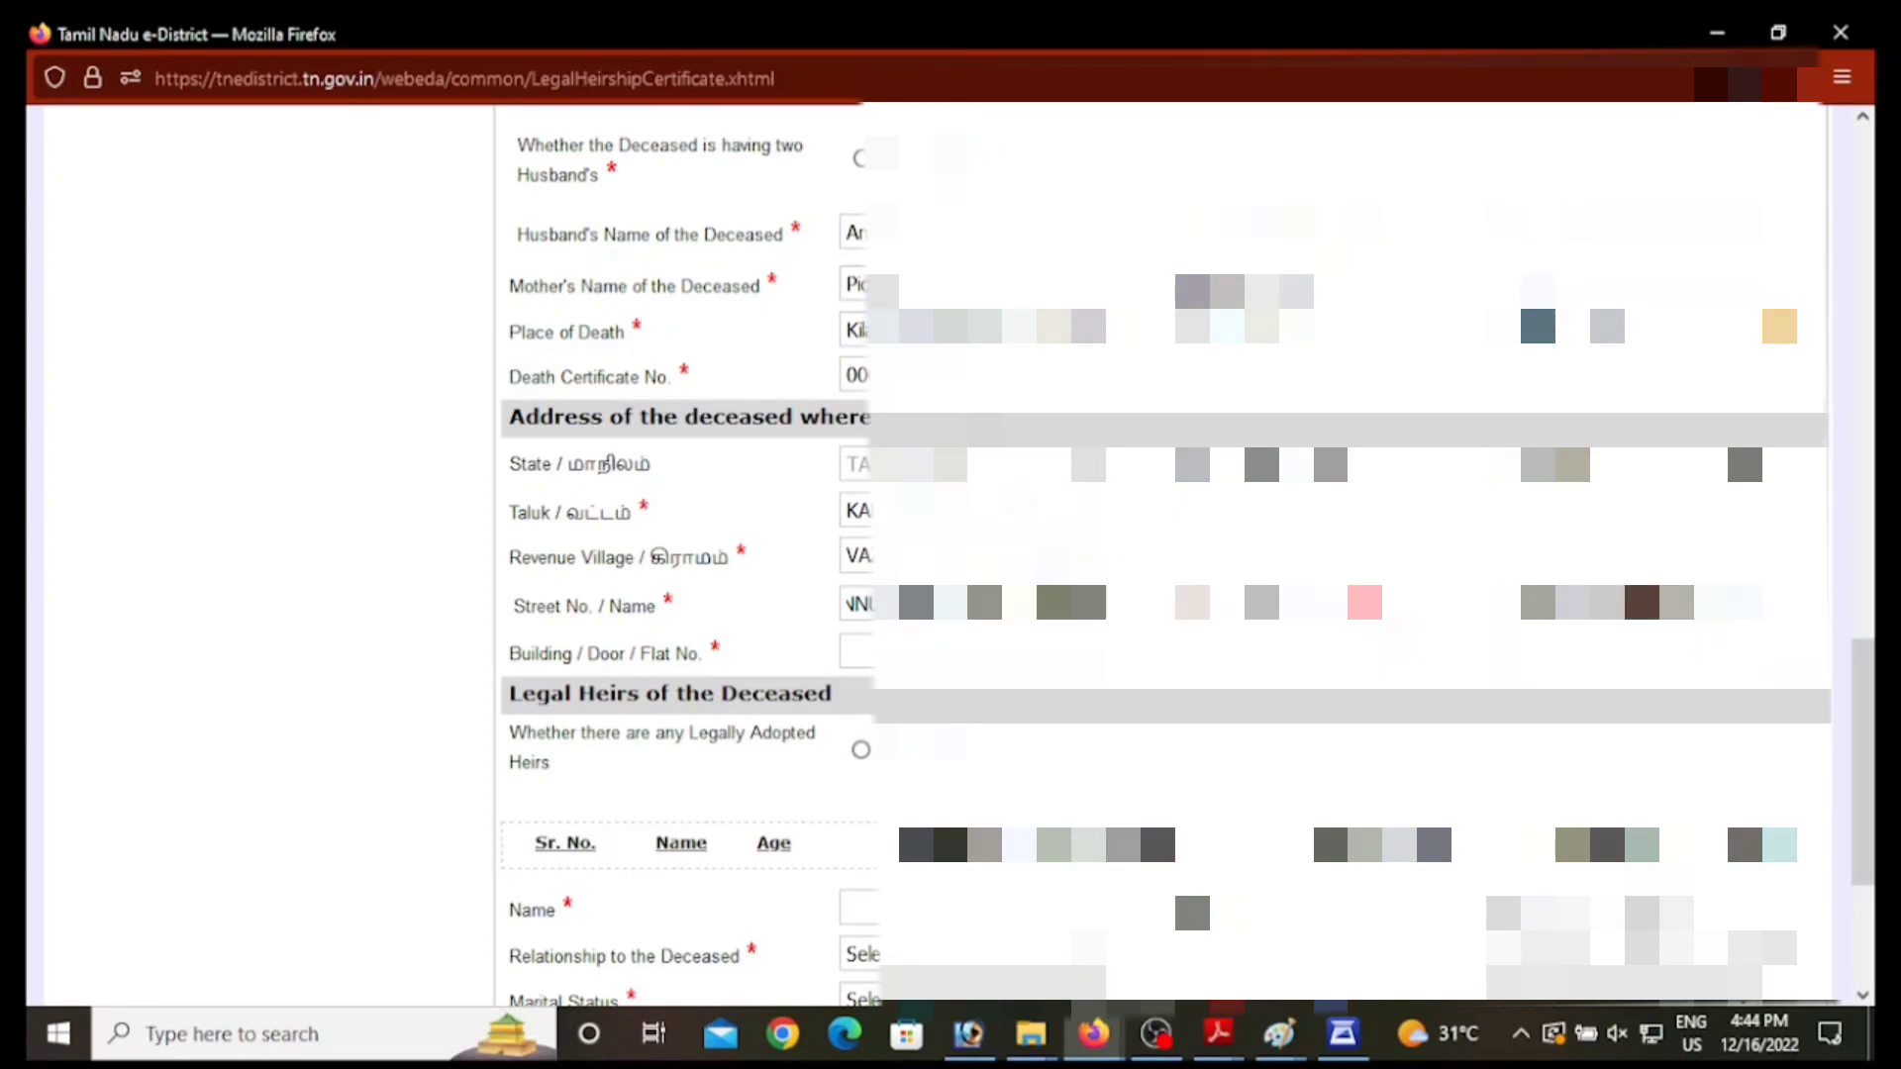
text(*****)
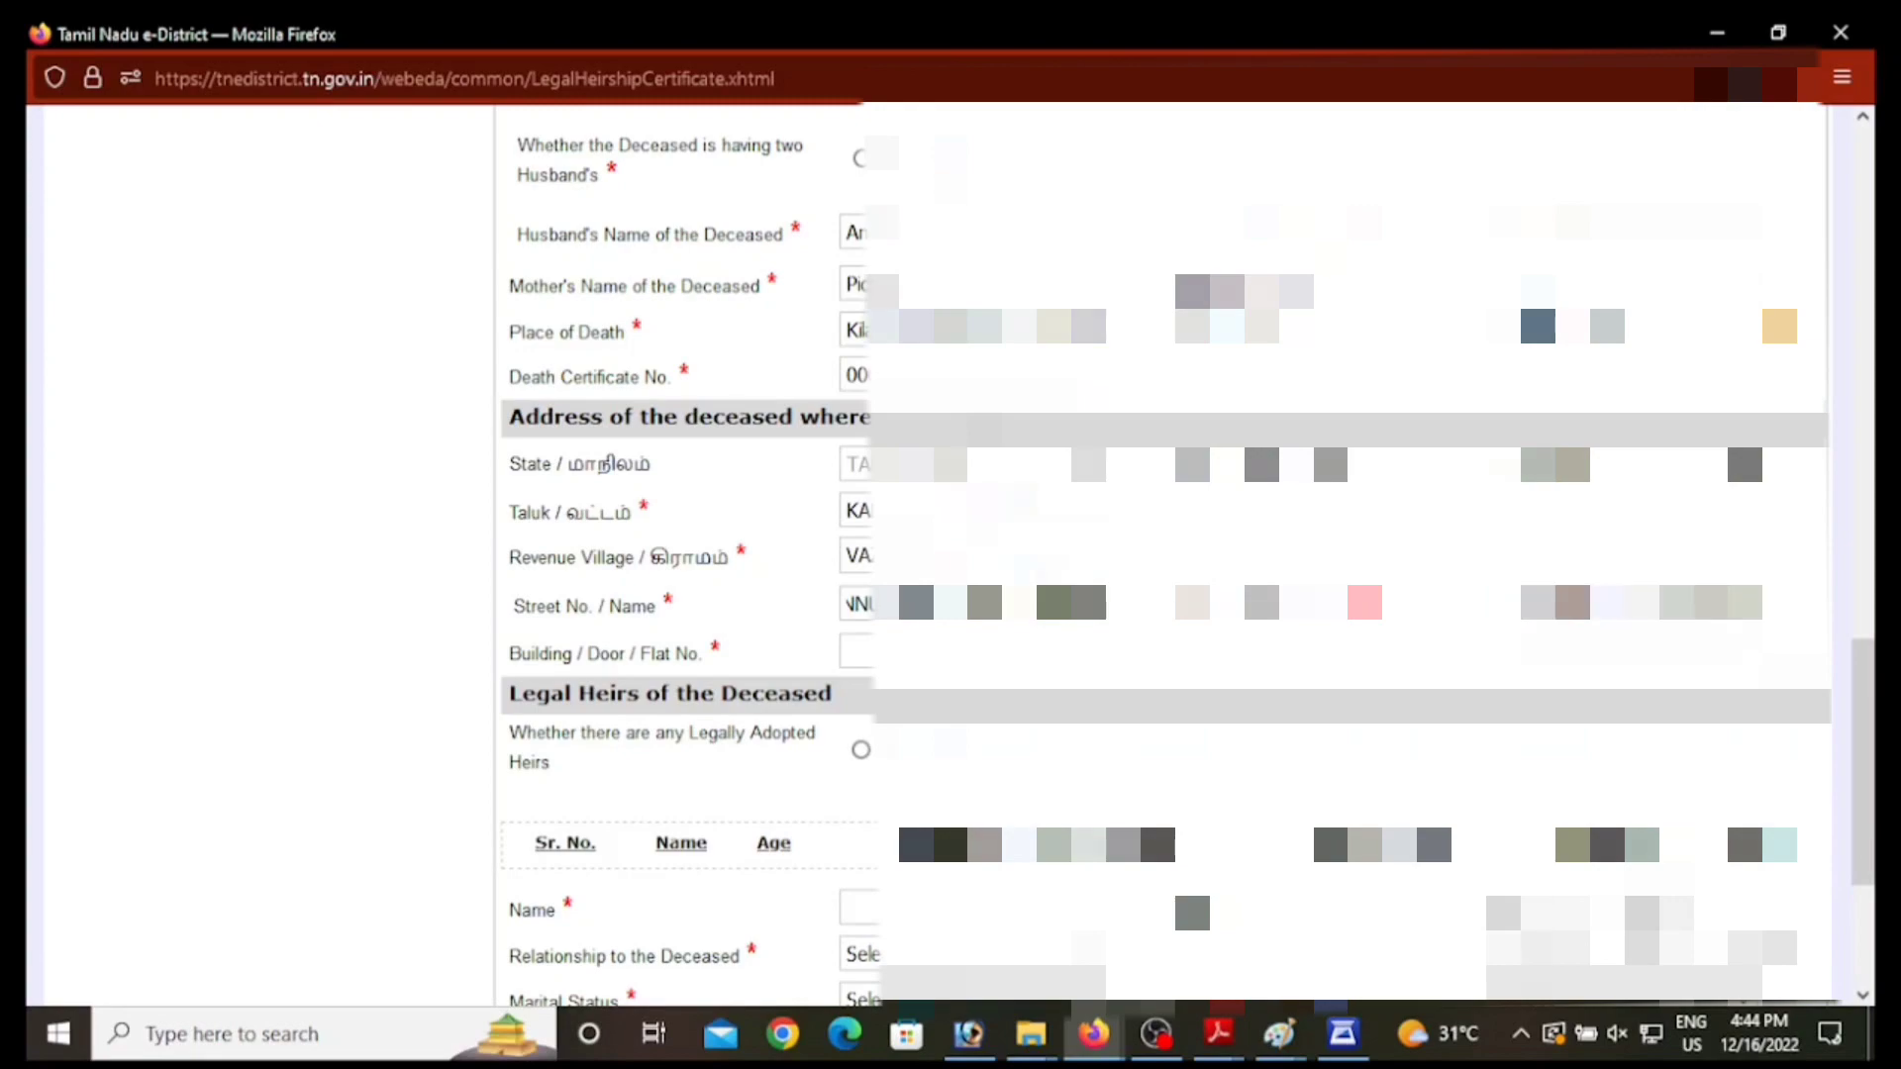
text(***)
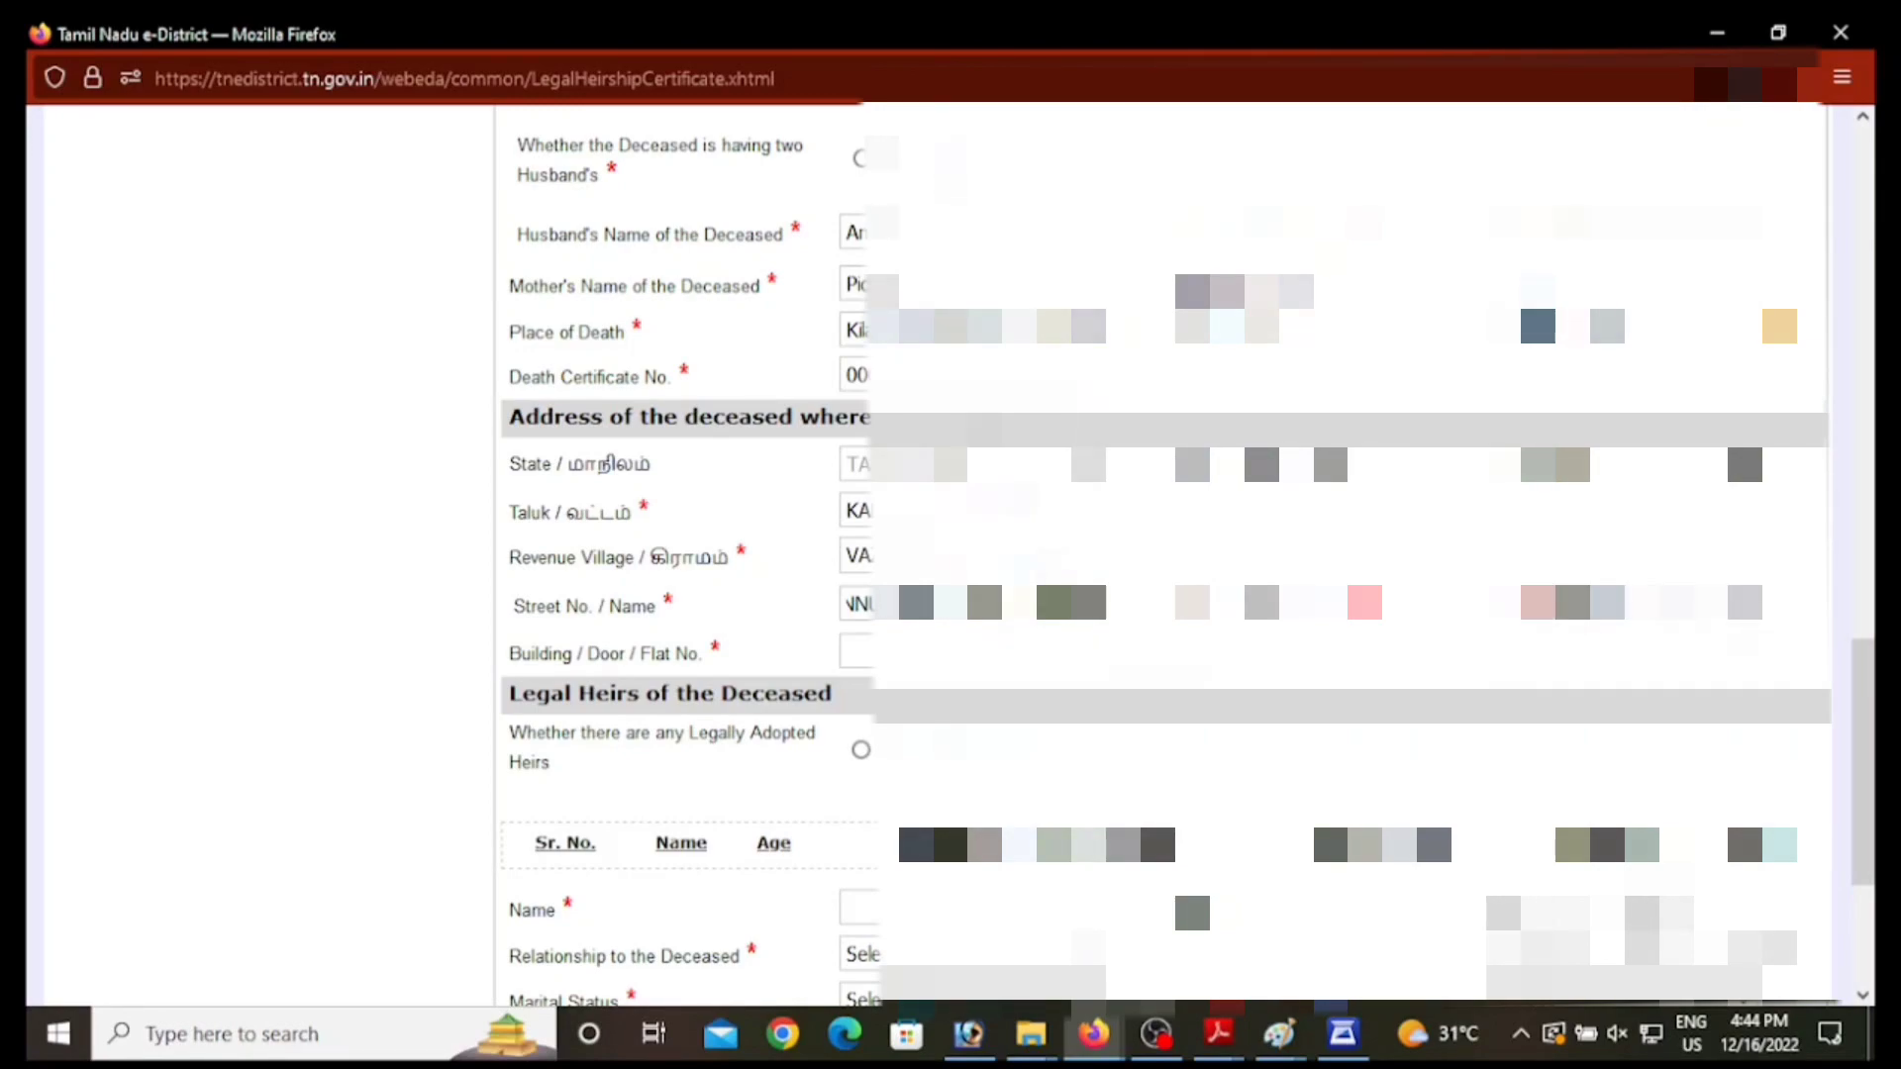
text(*)
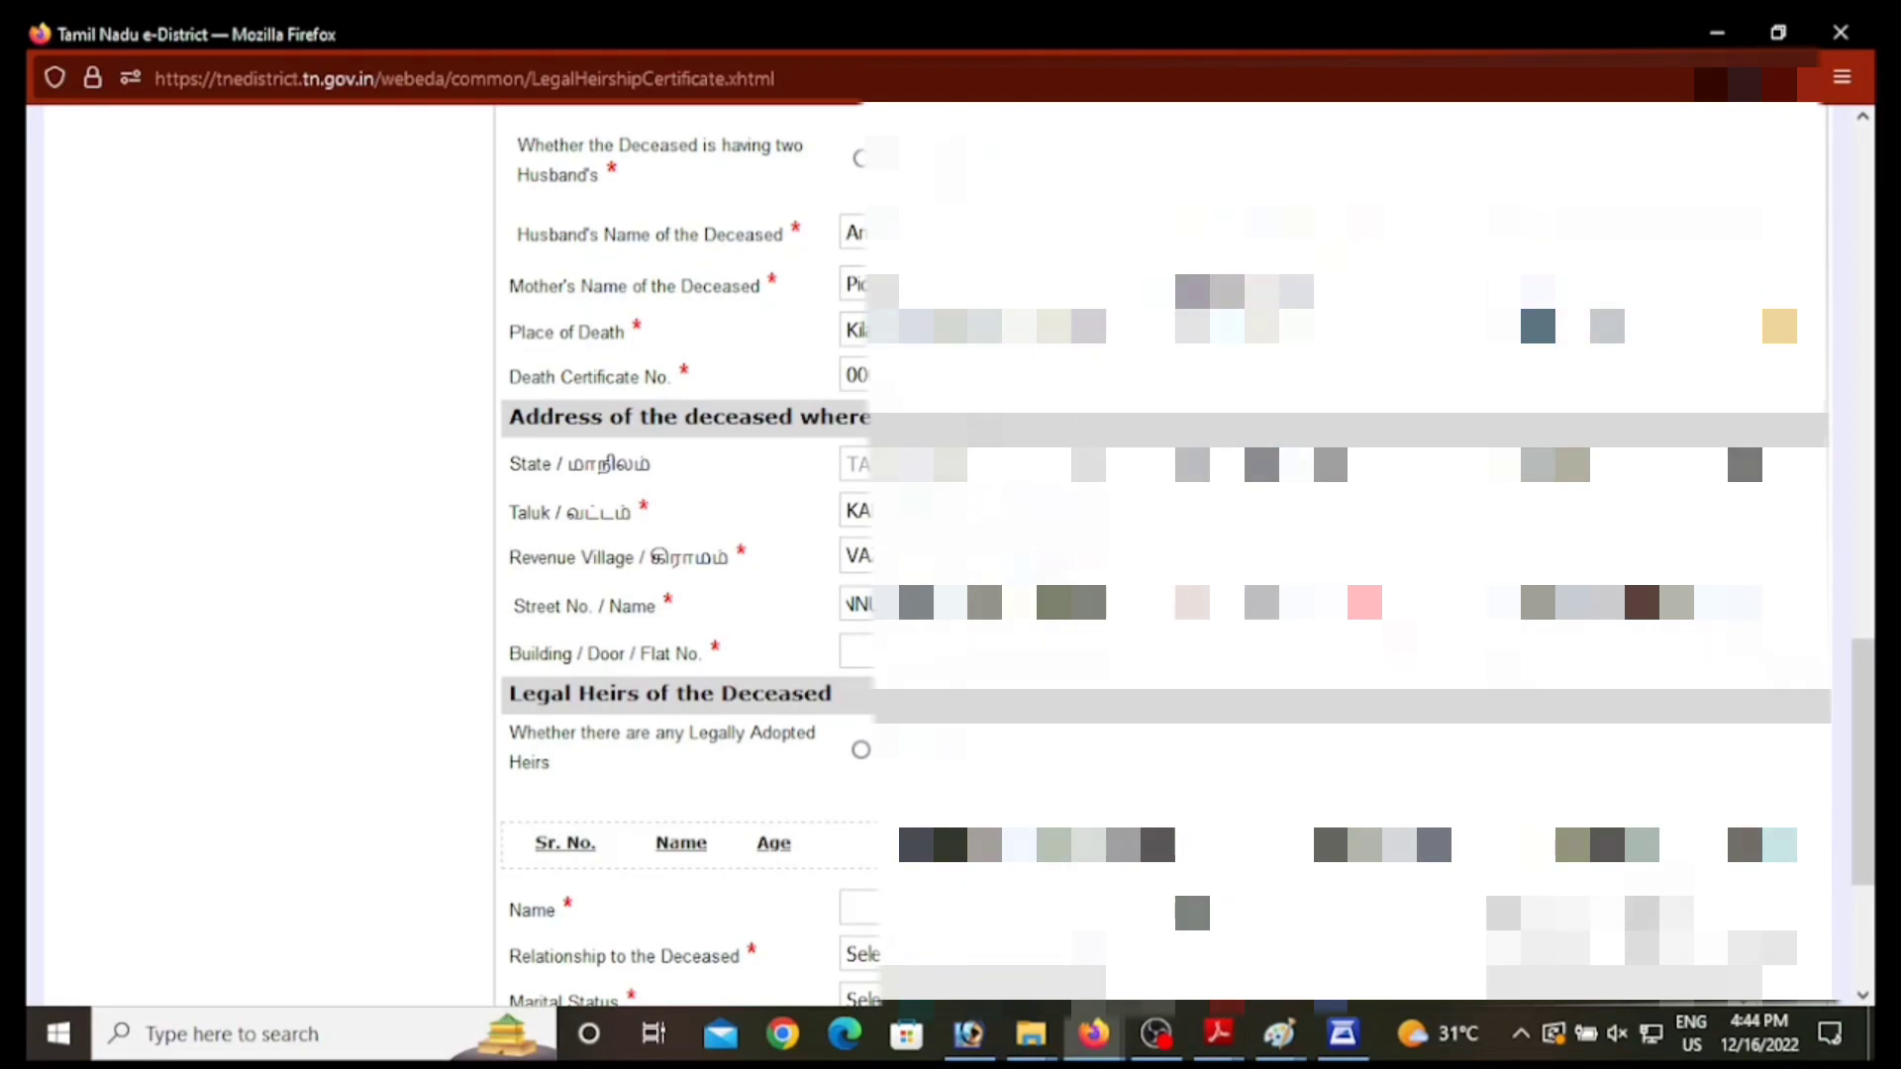
text(*)
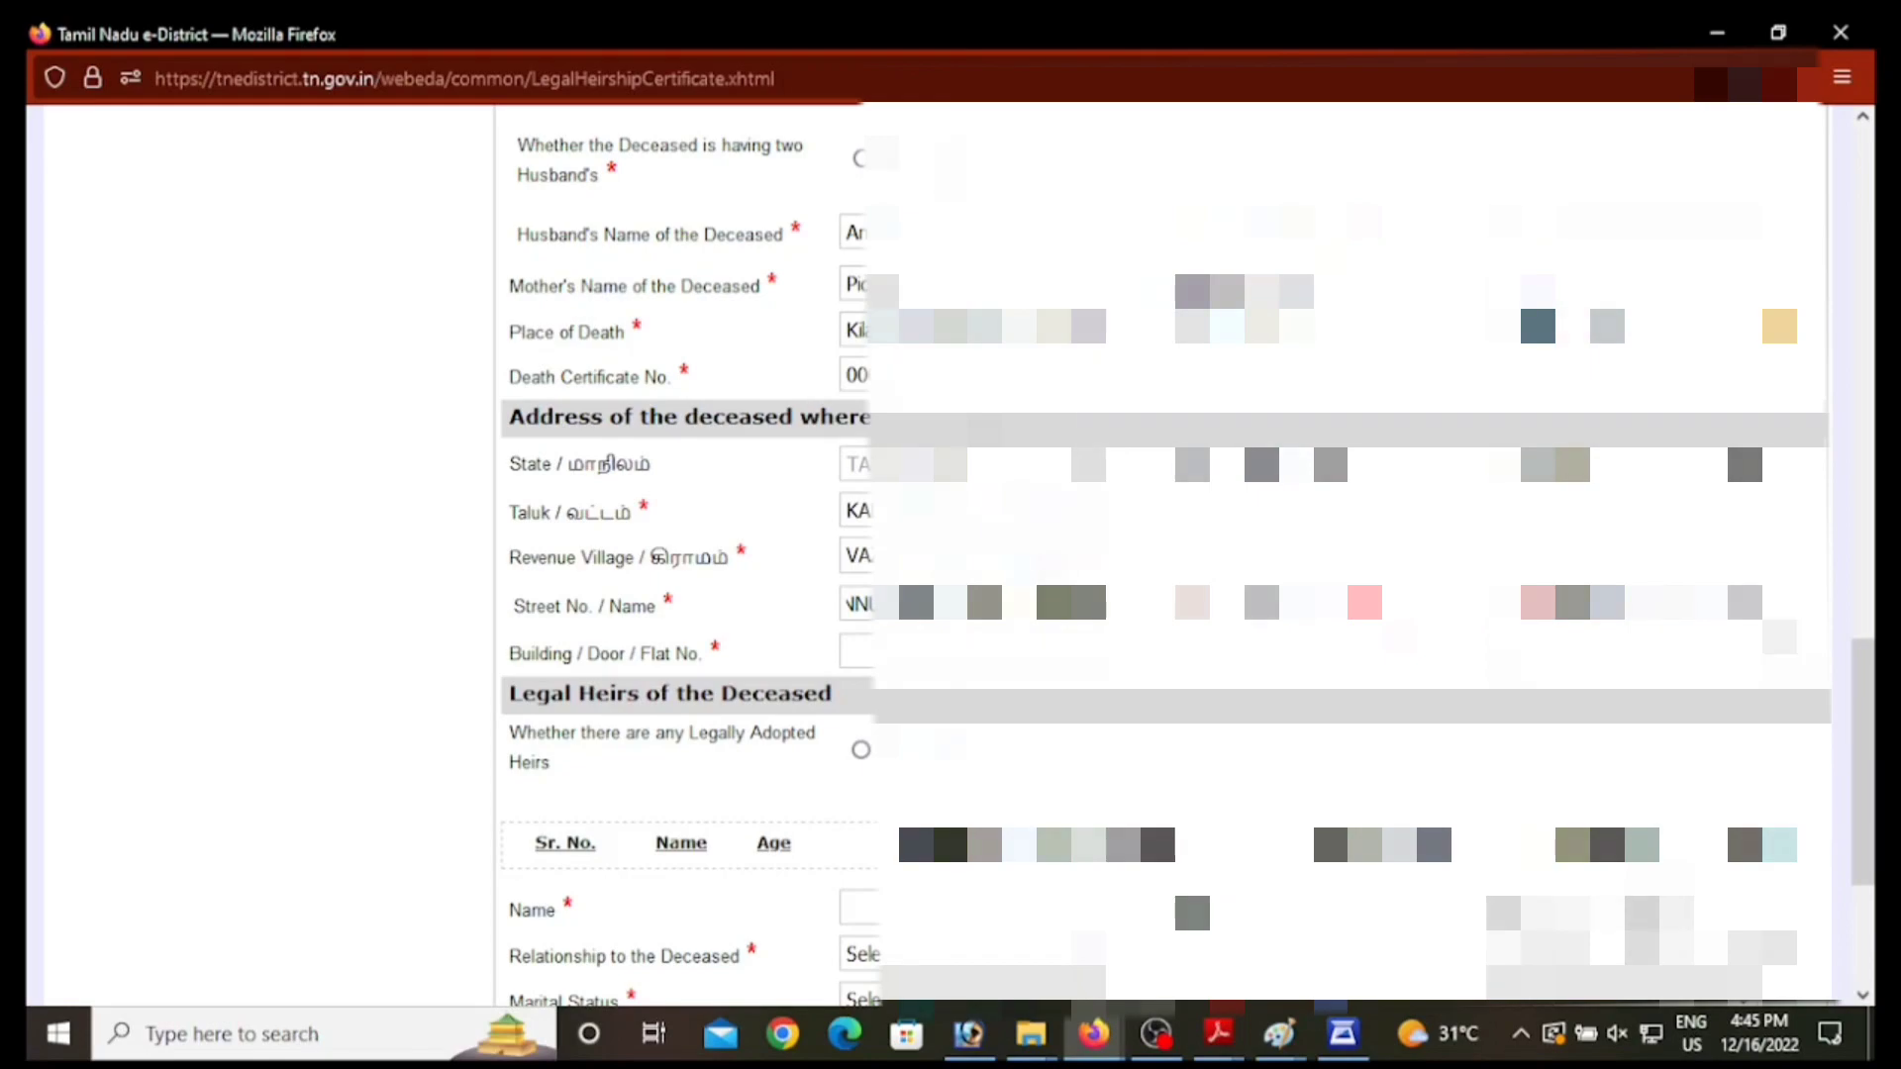
Step: Enter 143 in the Building / Door / Flat No. field and 6 in the adjacent number field
click(973, 652)
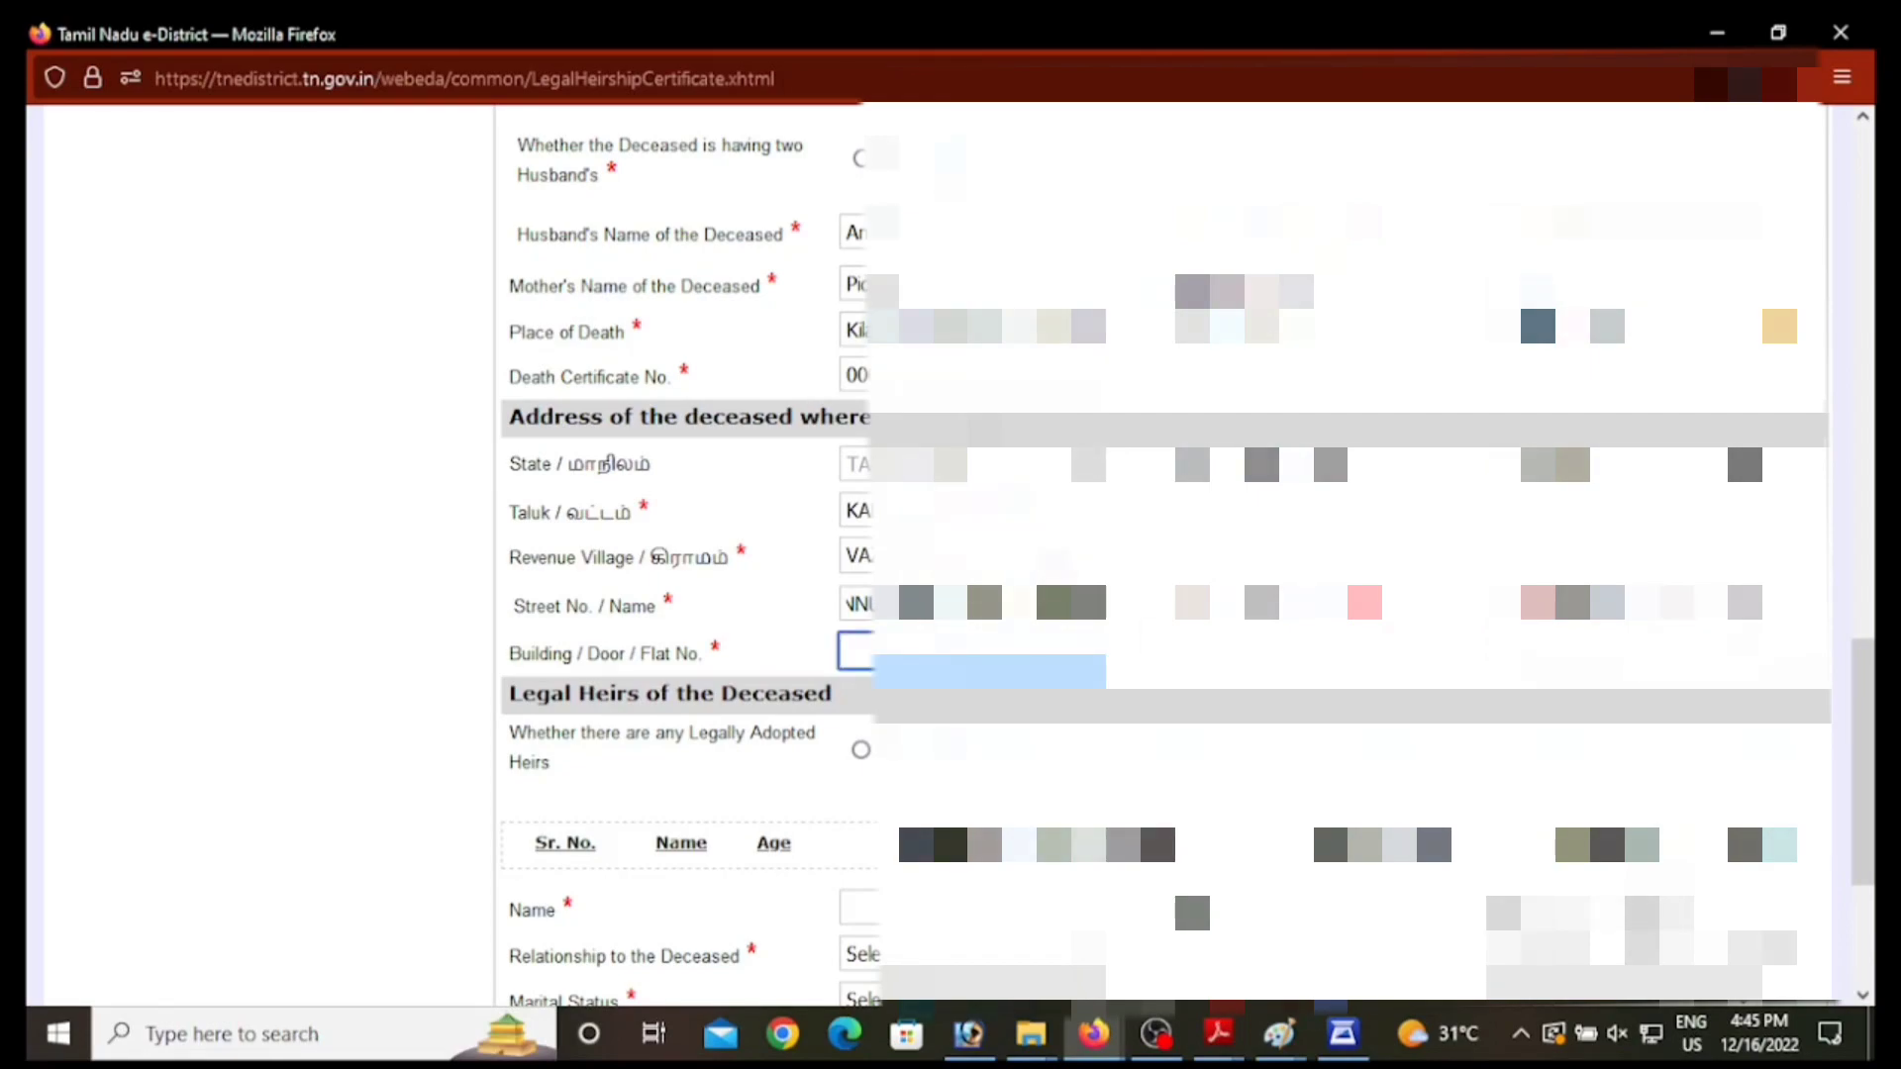
click(972, 651)
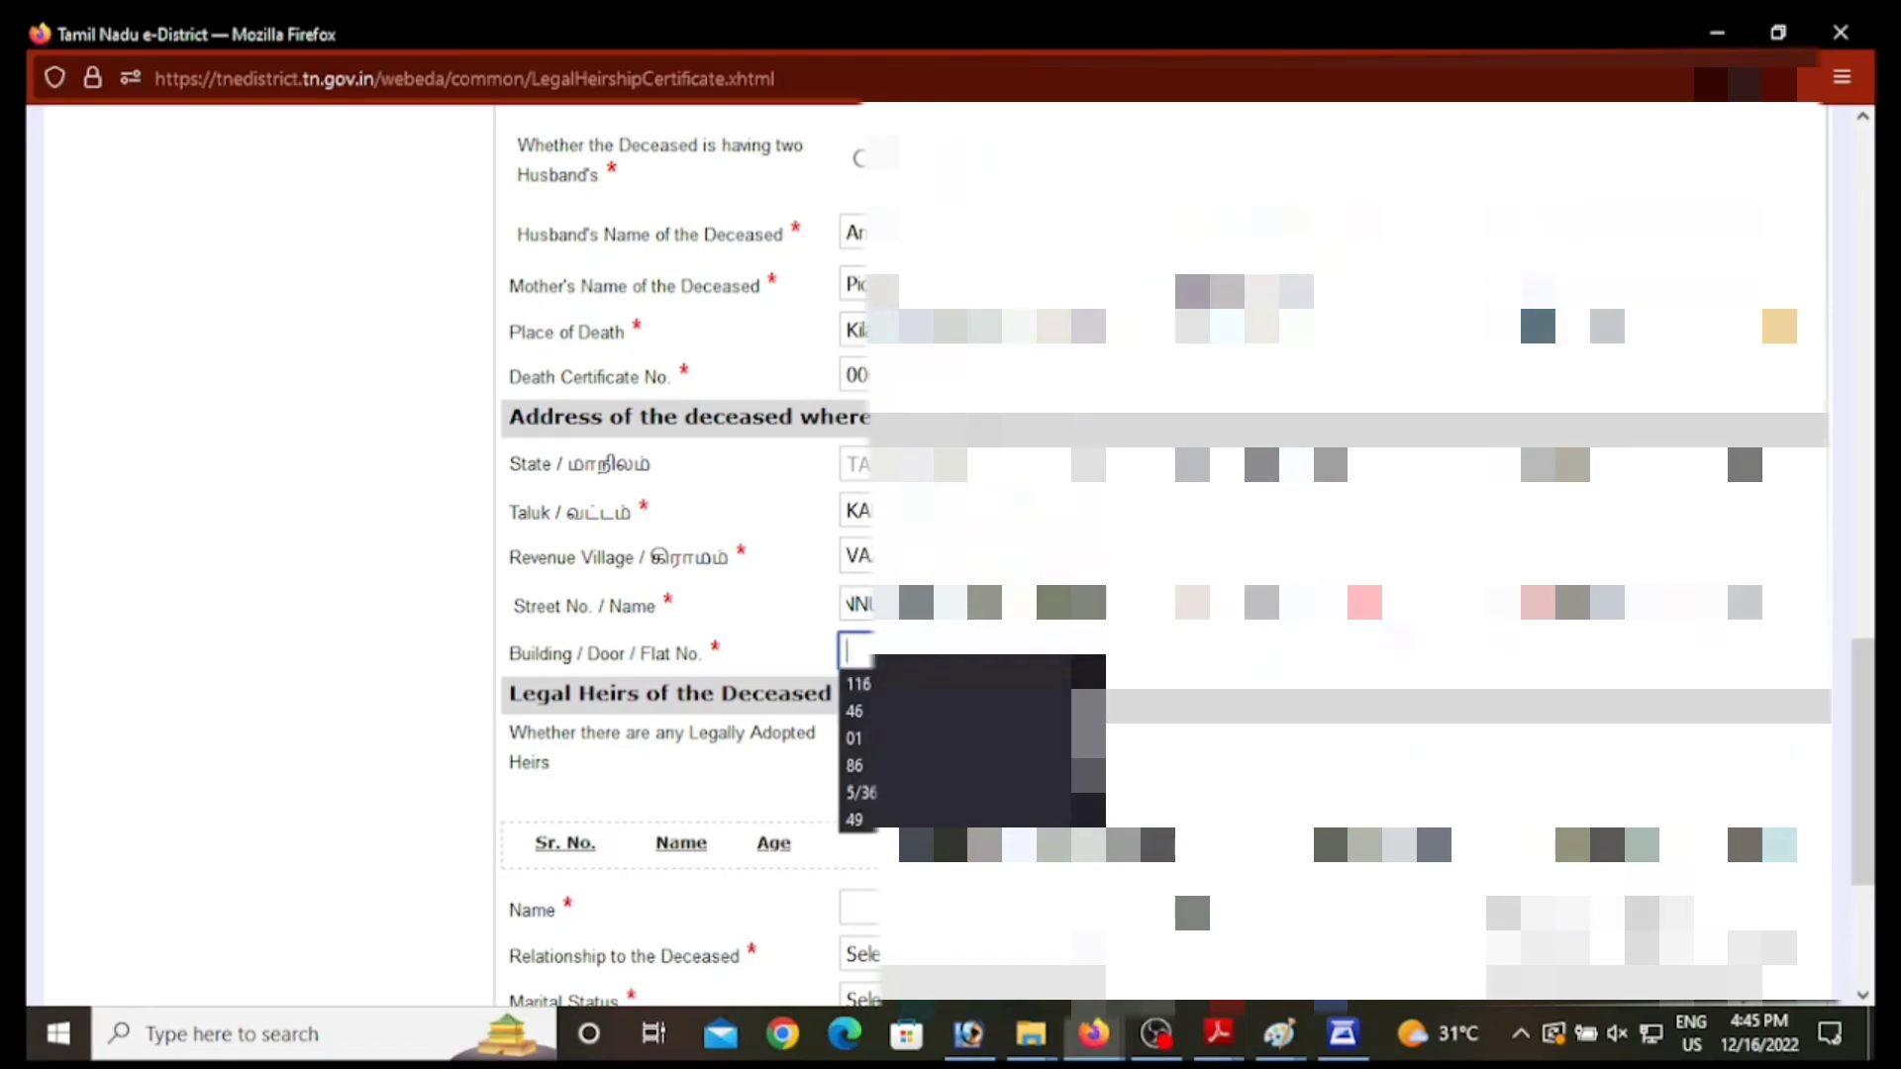
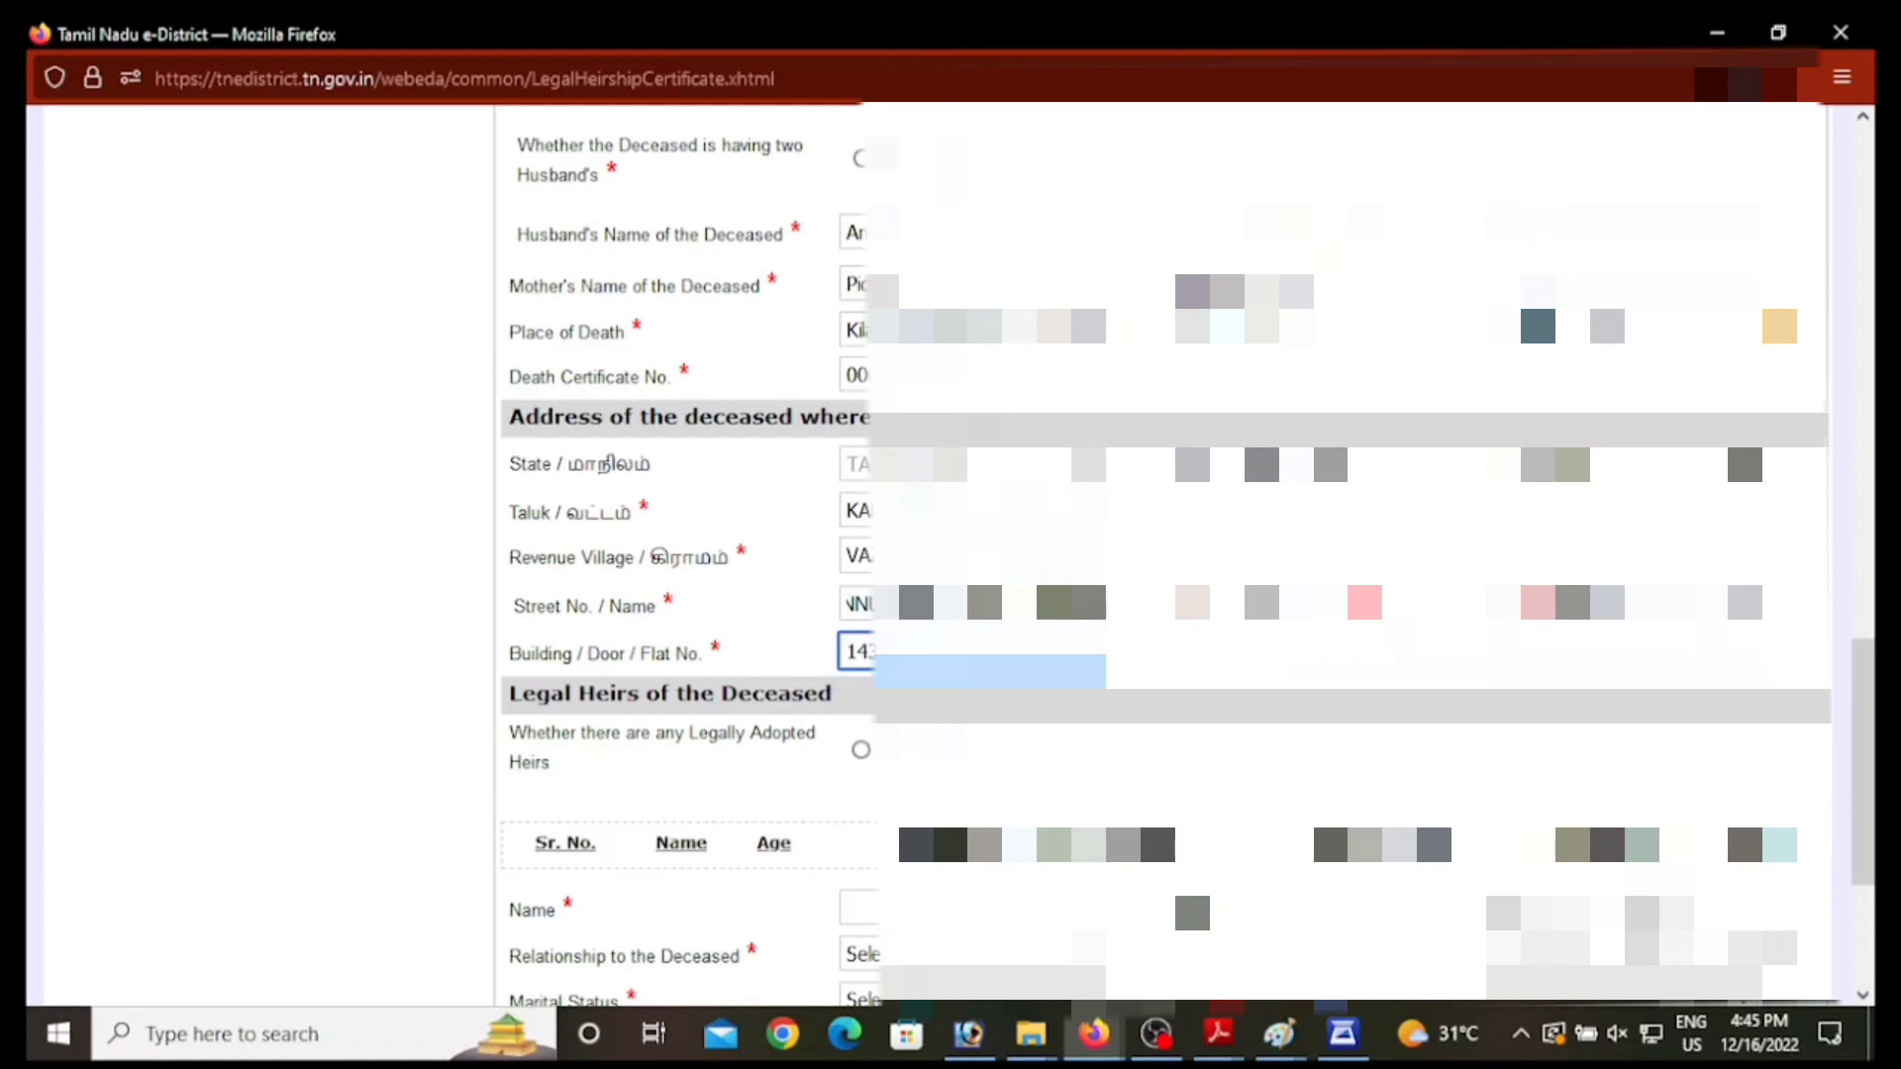
scroll(1164, 555, down, 3)
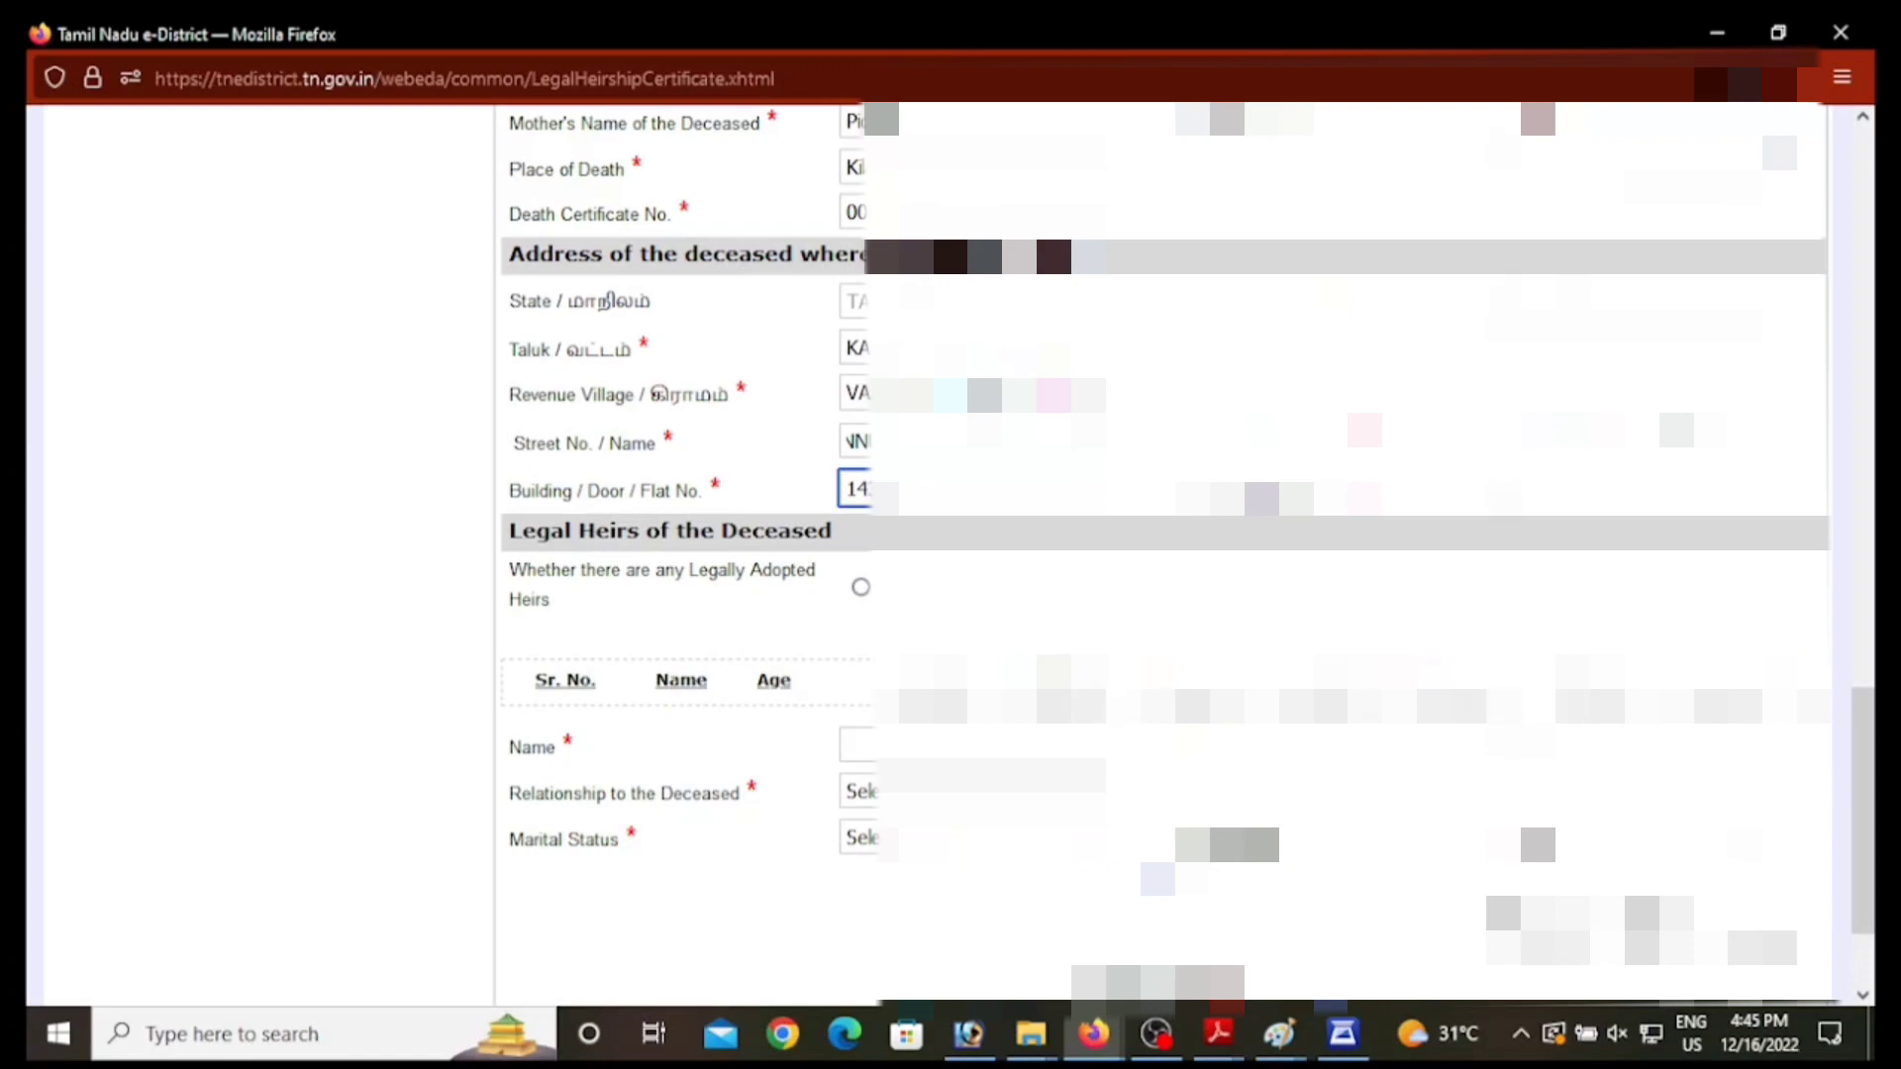
key(Tab)
text(6)
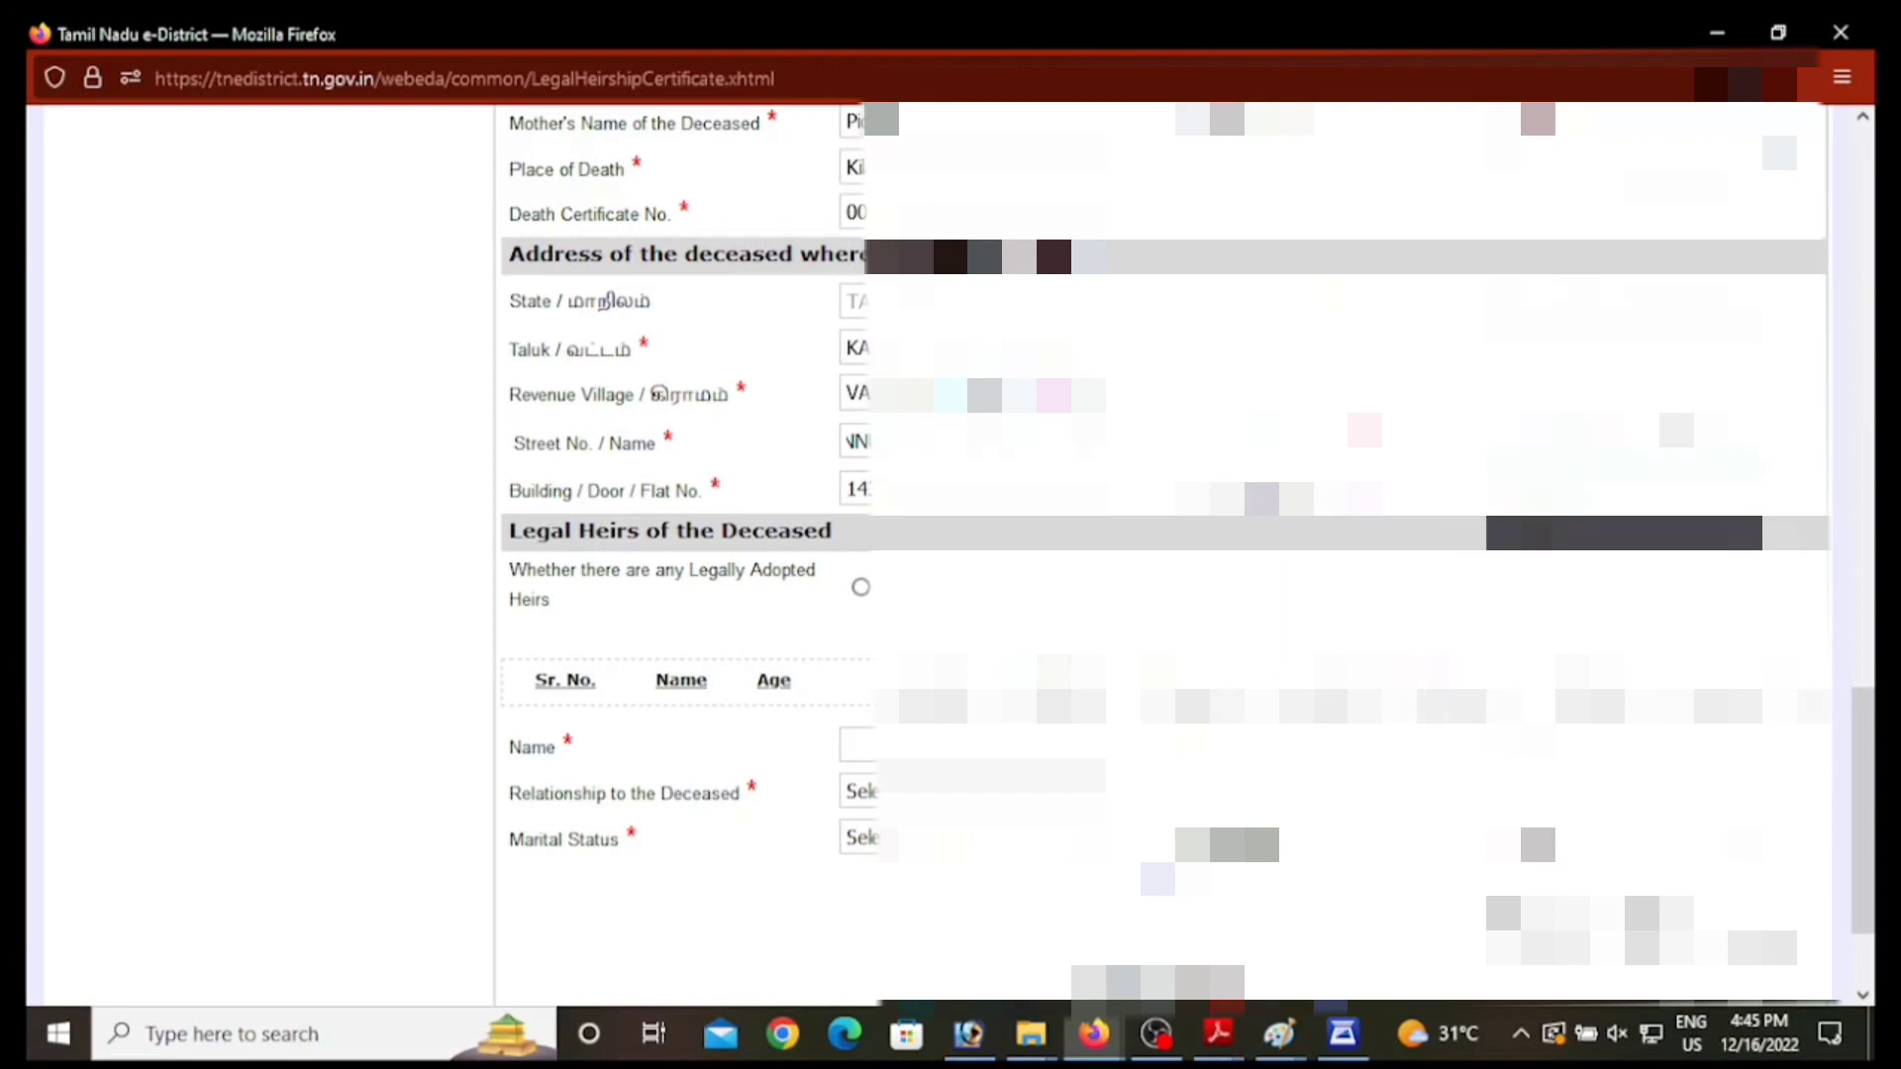
Step: Add the first heir's name as a married Daughter, aged 51, to row 1 of the Legal Heirs table
scroll(1164, 555, down, 3)
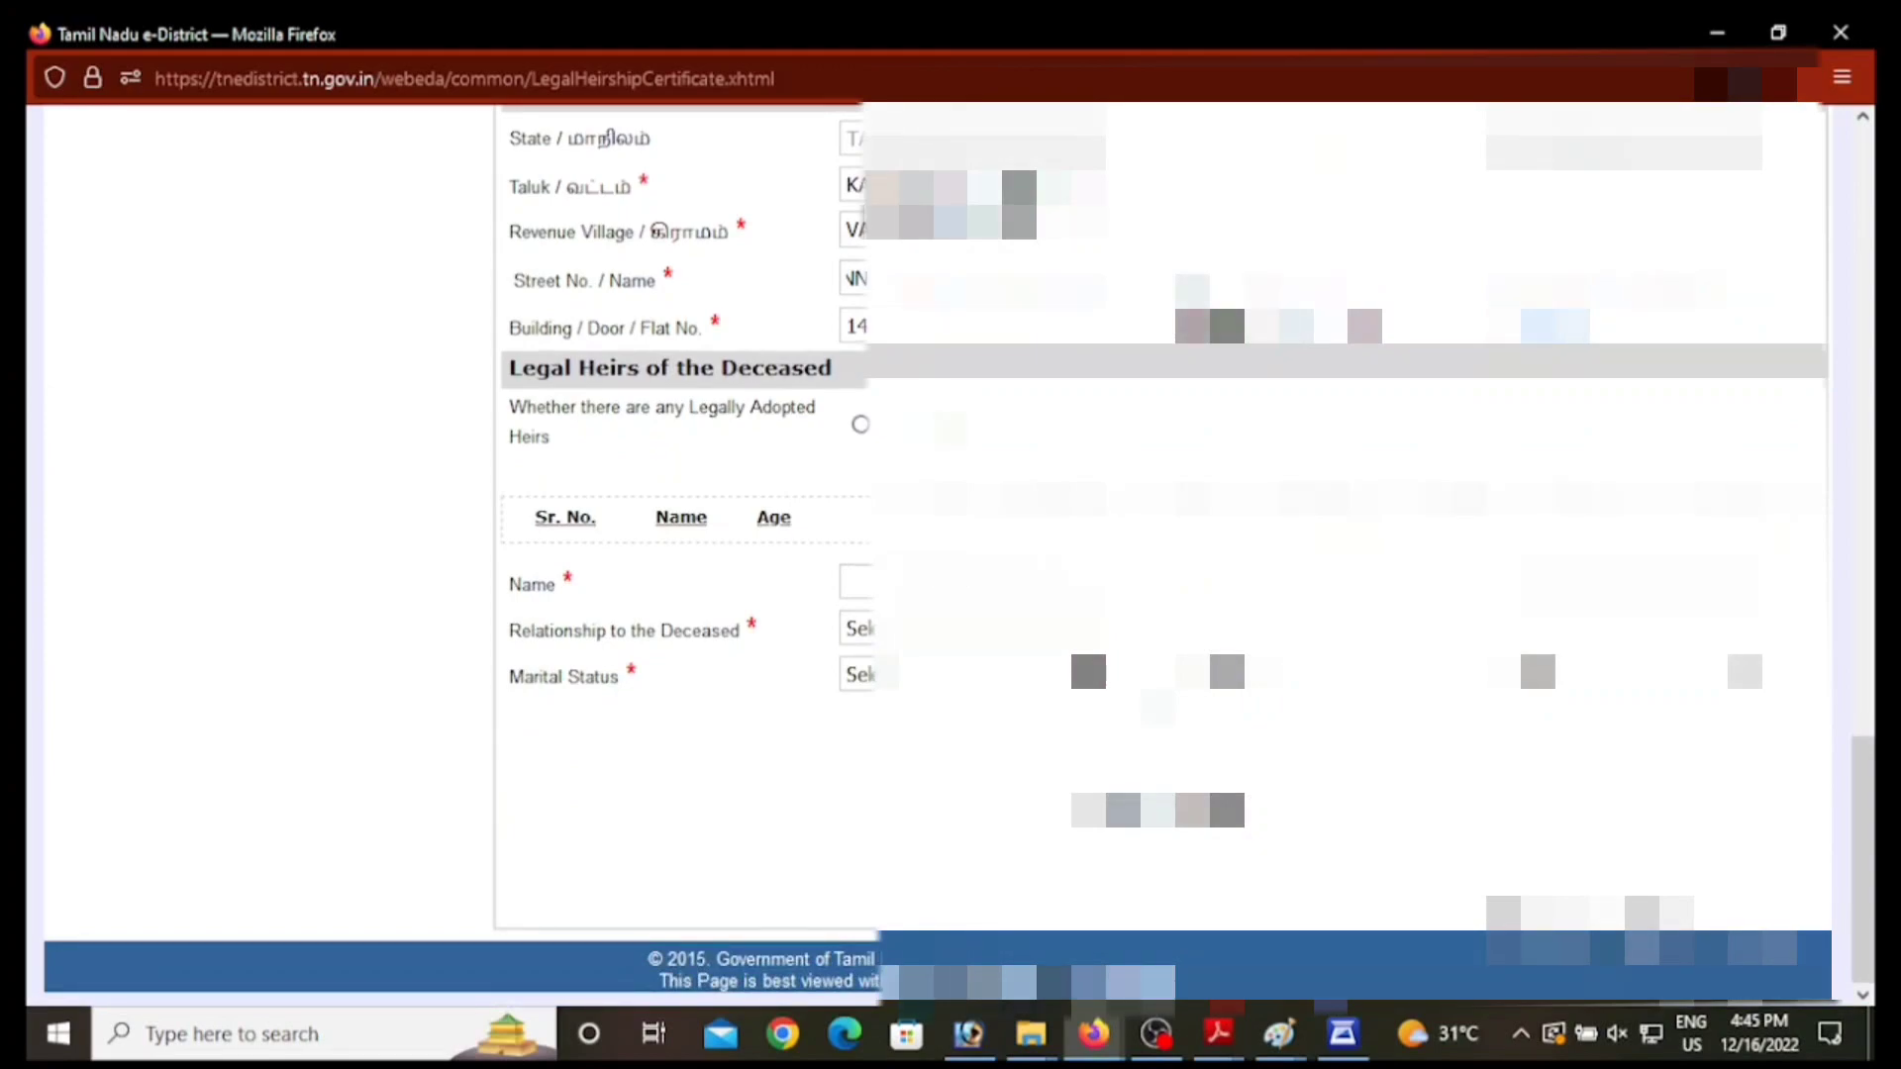
click(867, 575)
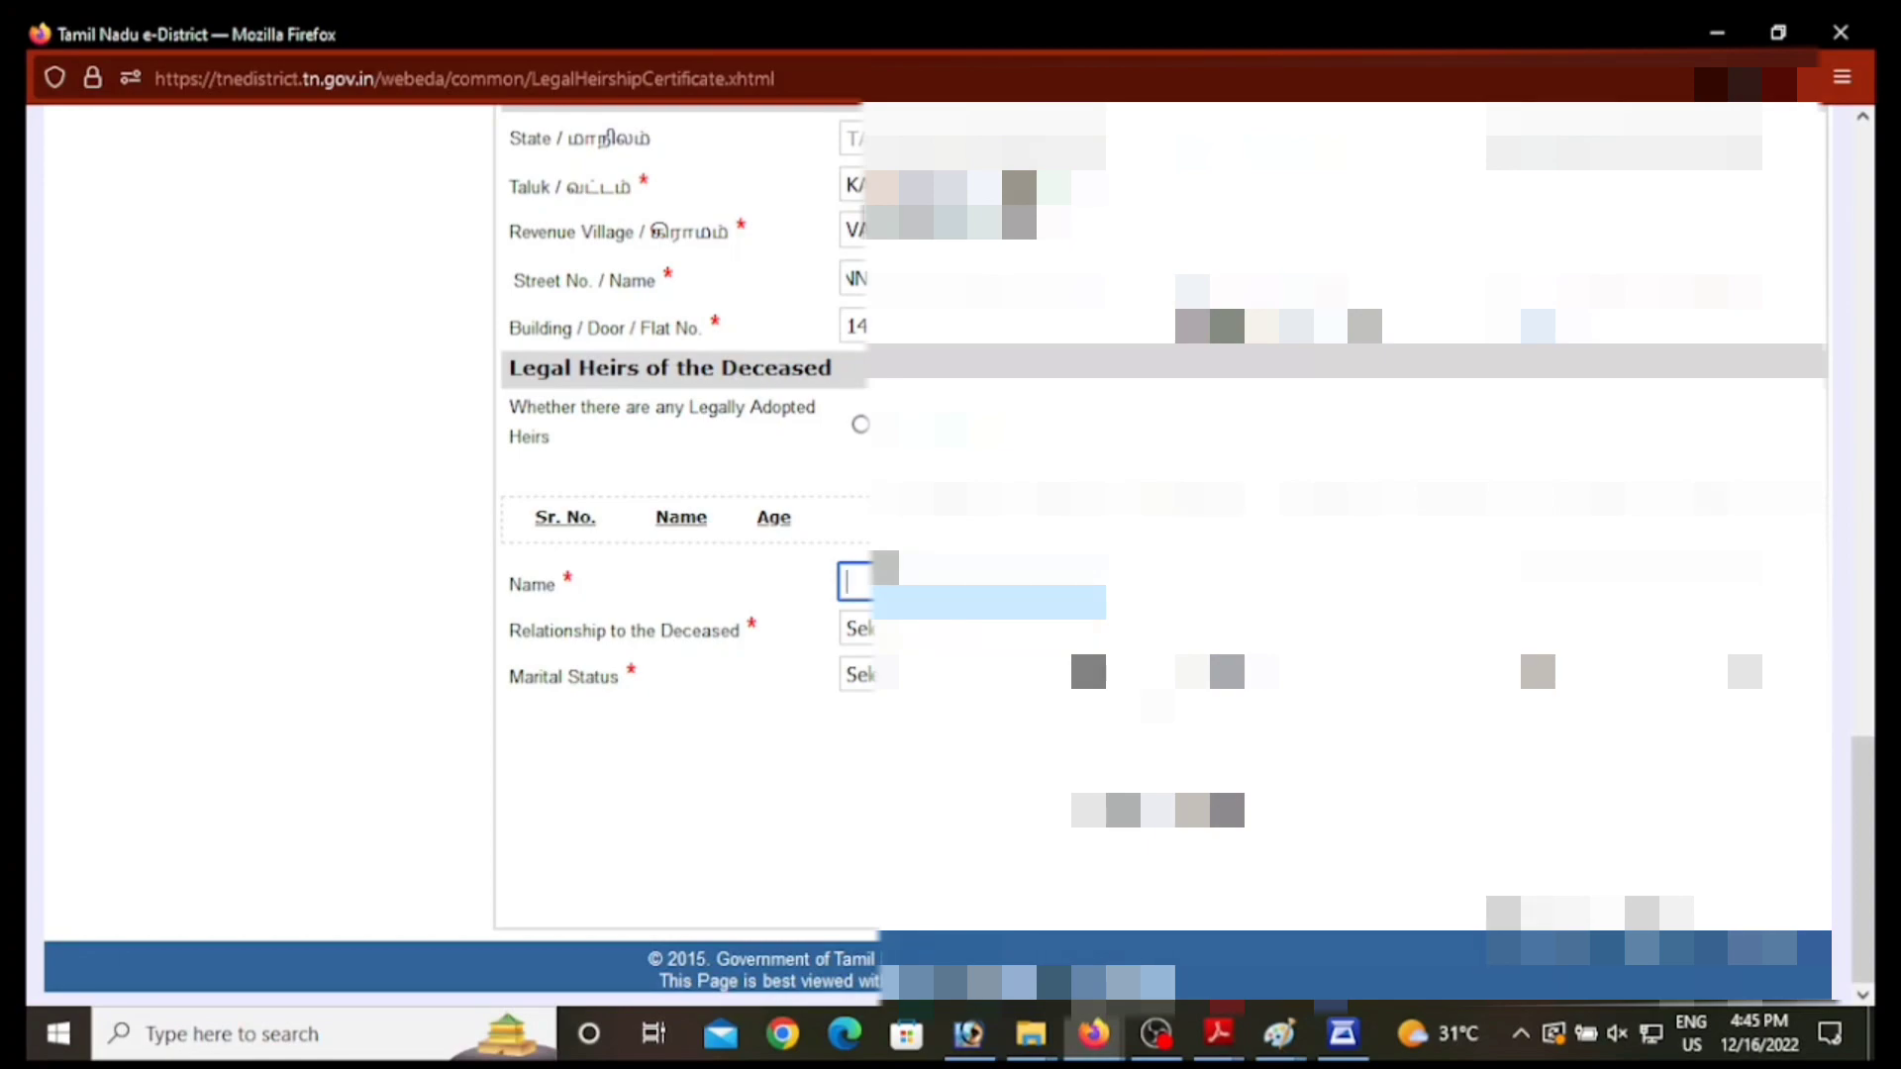
text(UN)
key(Tab)
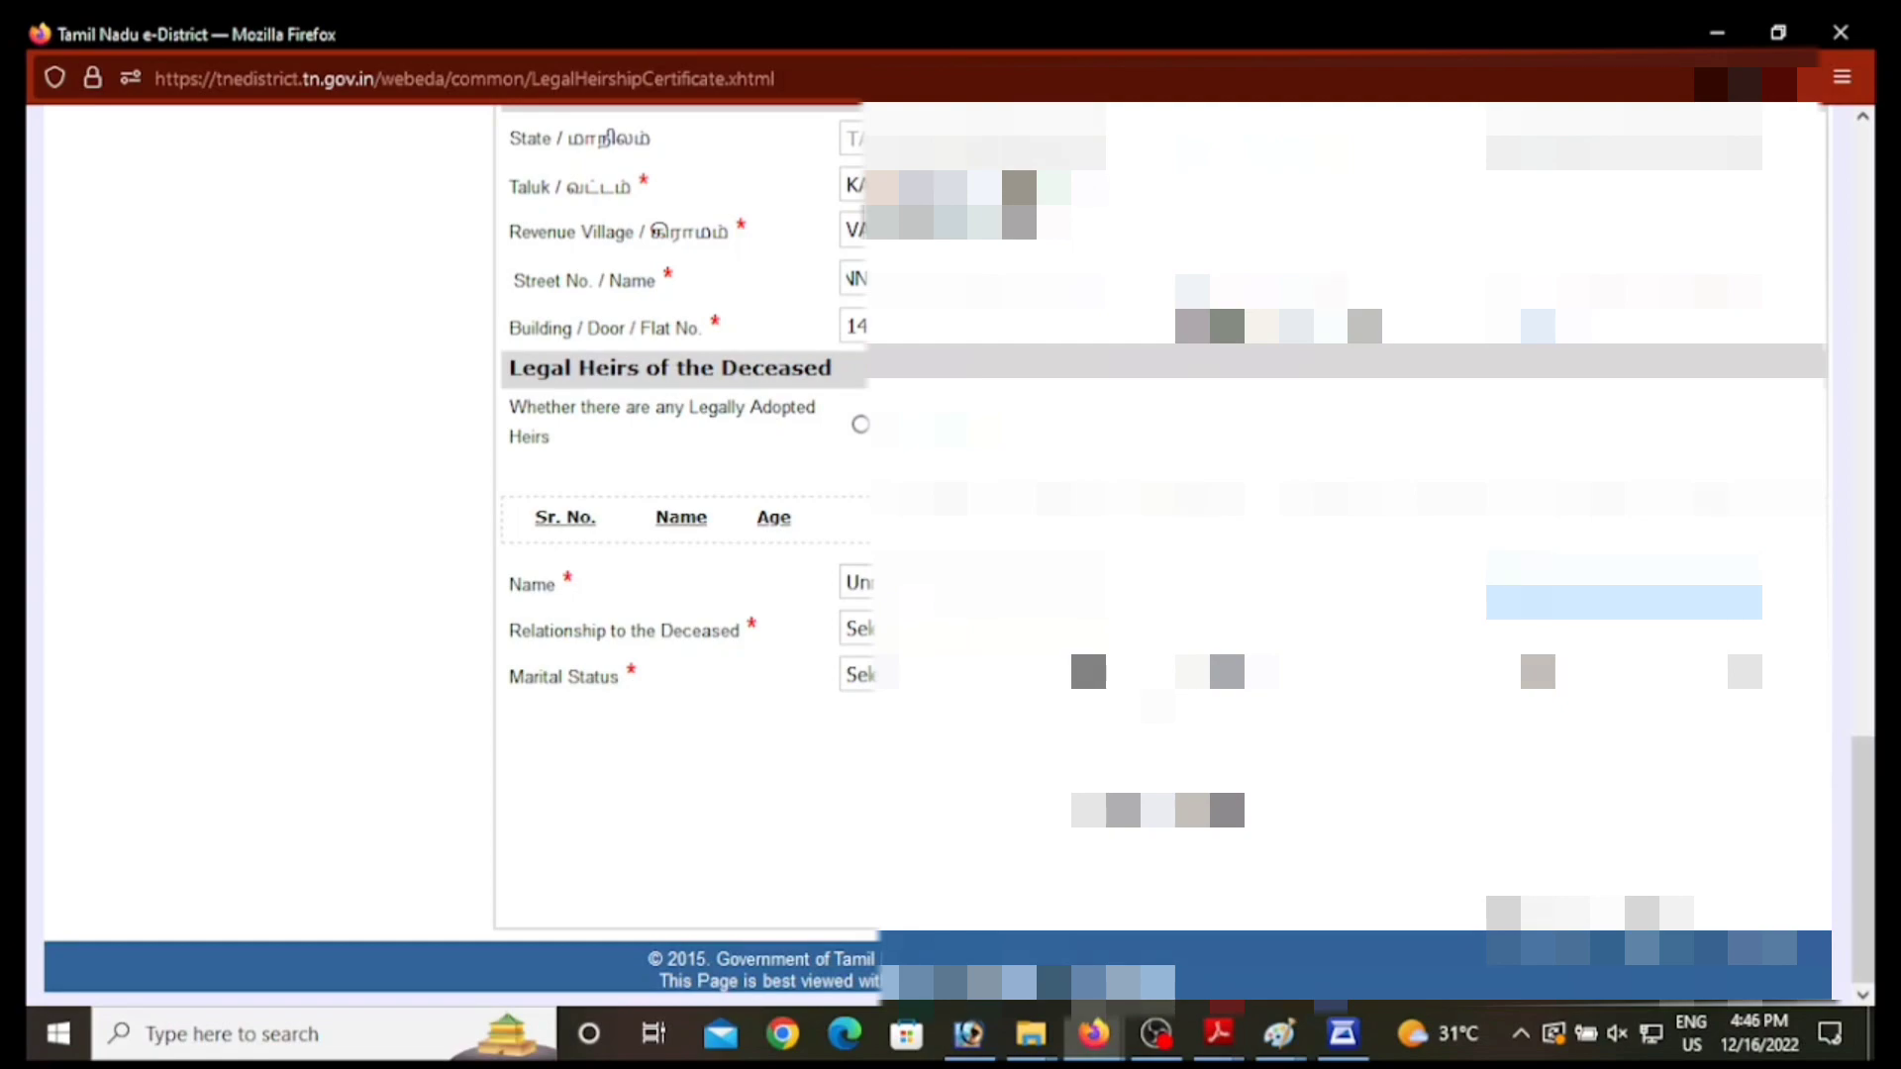
key(Tab)
click(952, 630)
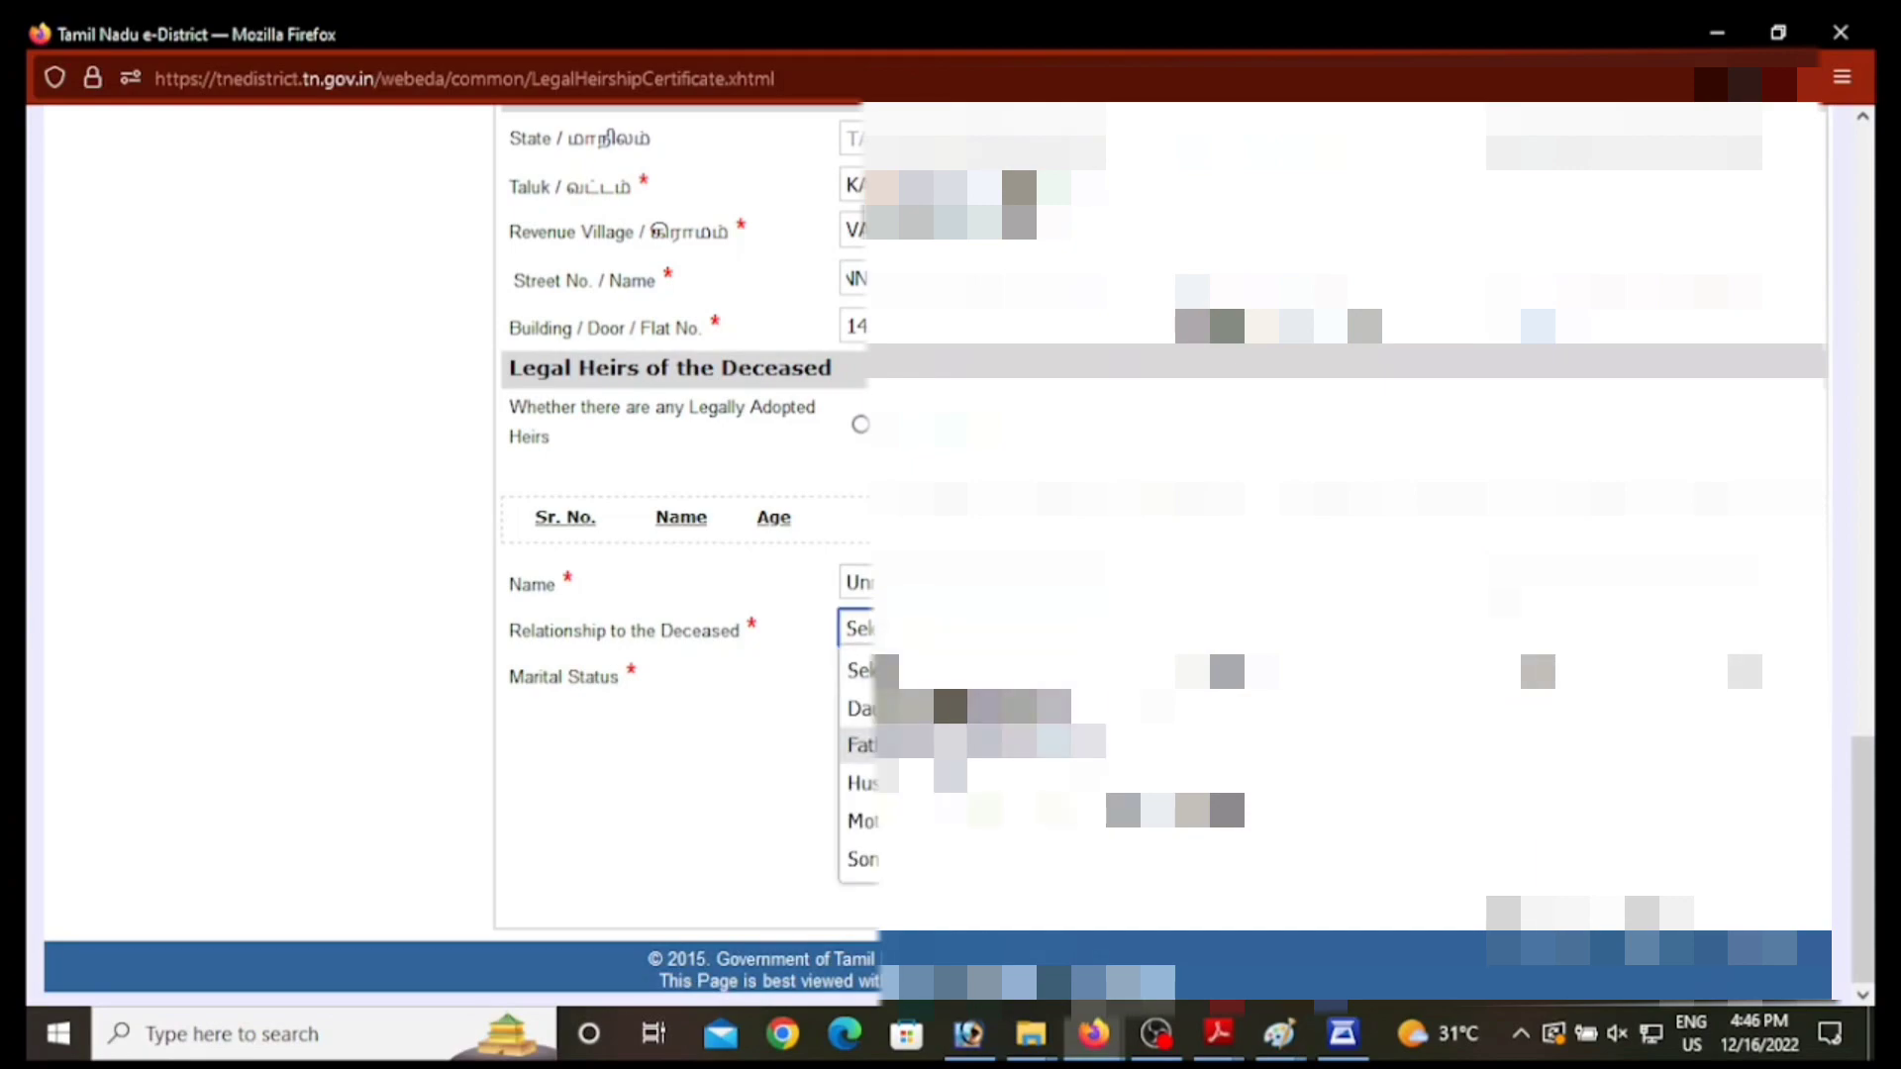
click(951, 709)
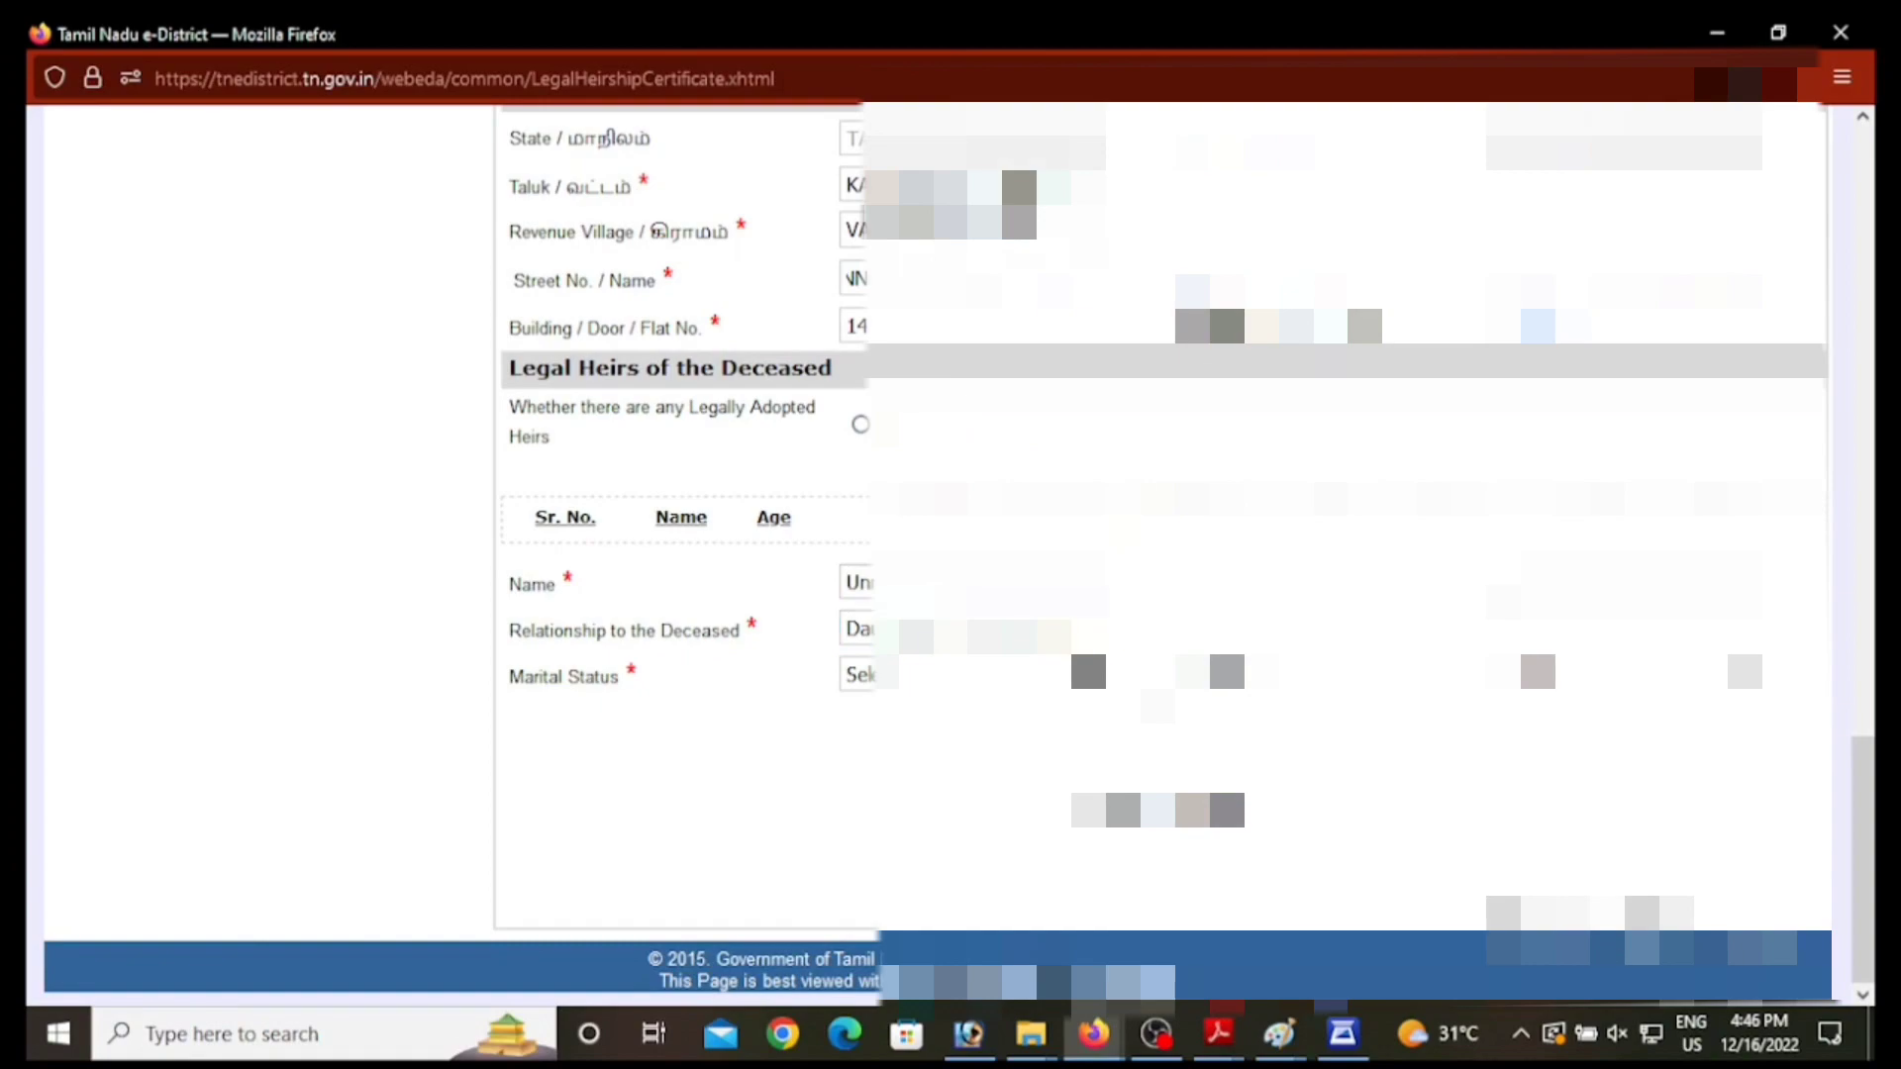
click(972, 675)
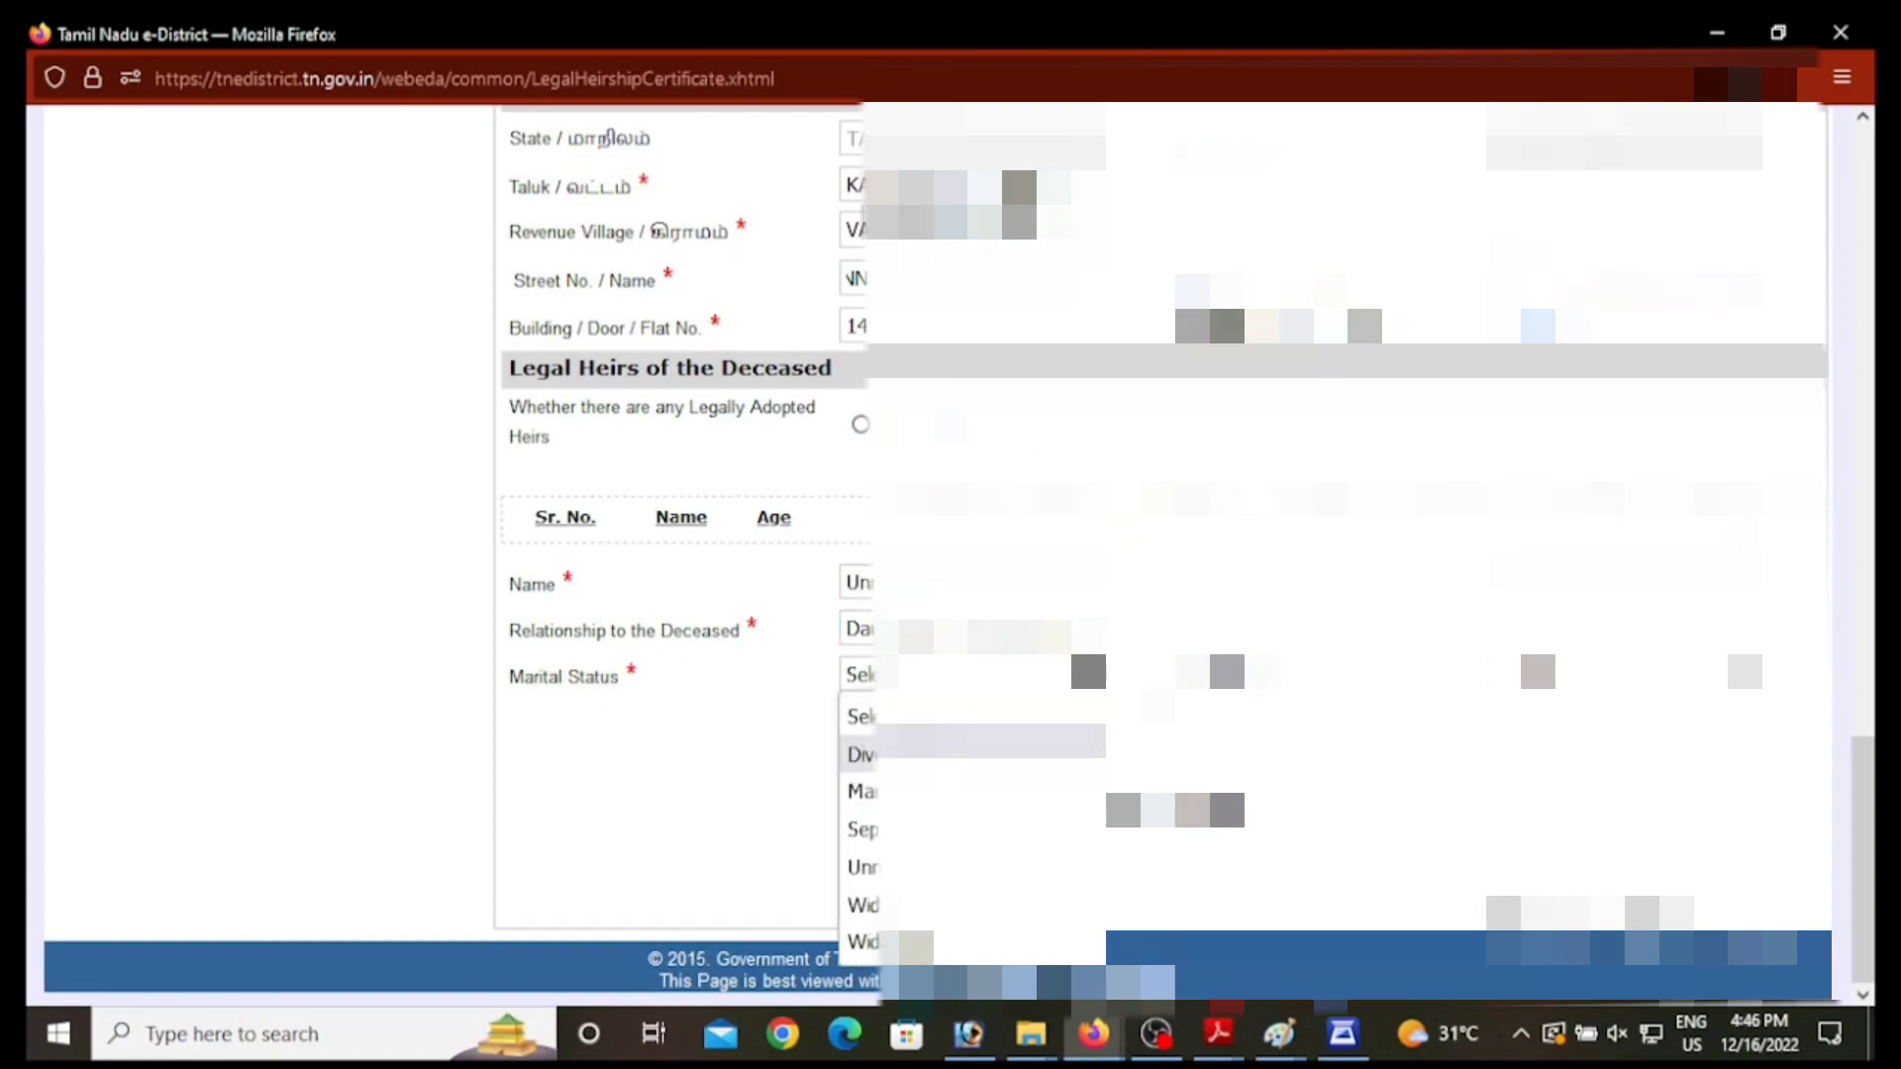
click(970, 791)
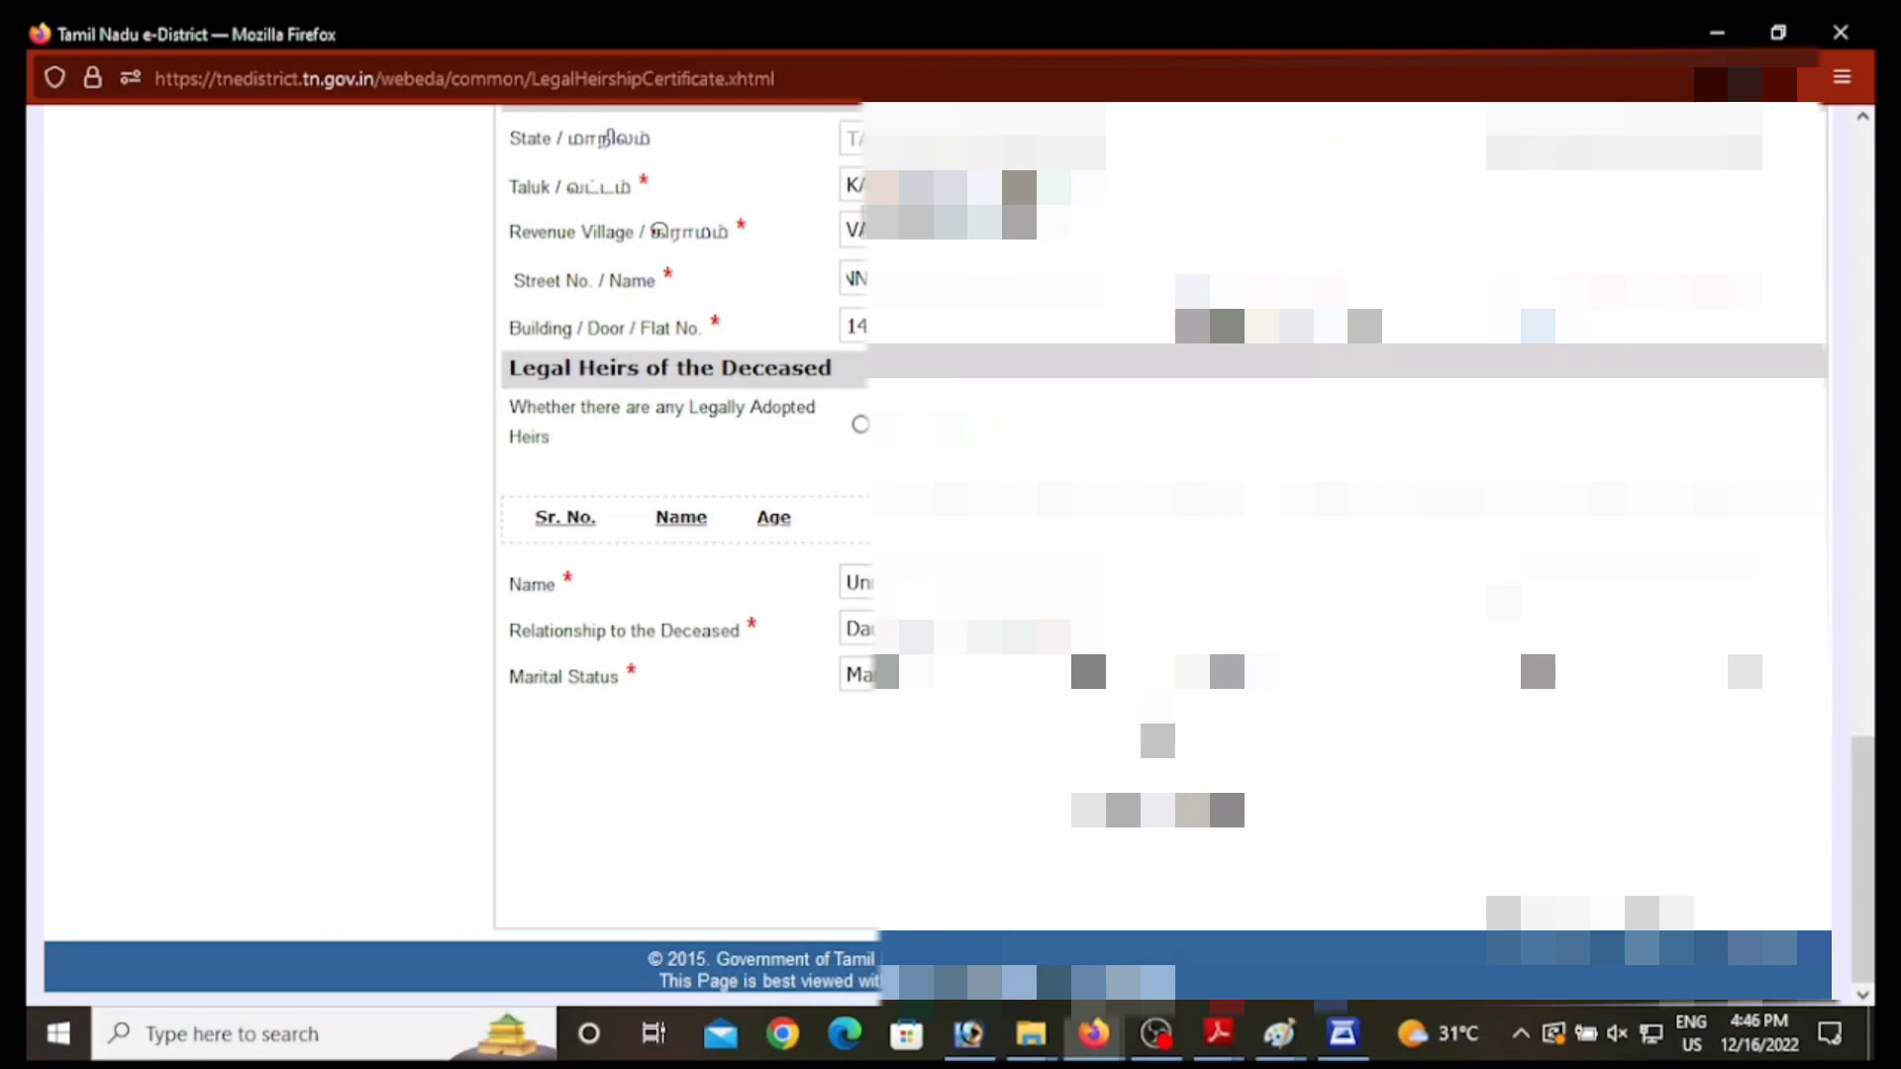
click(1158, 739)
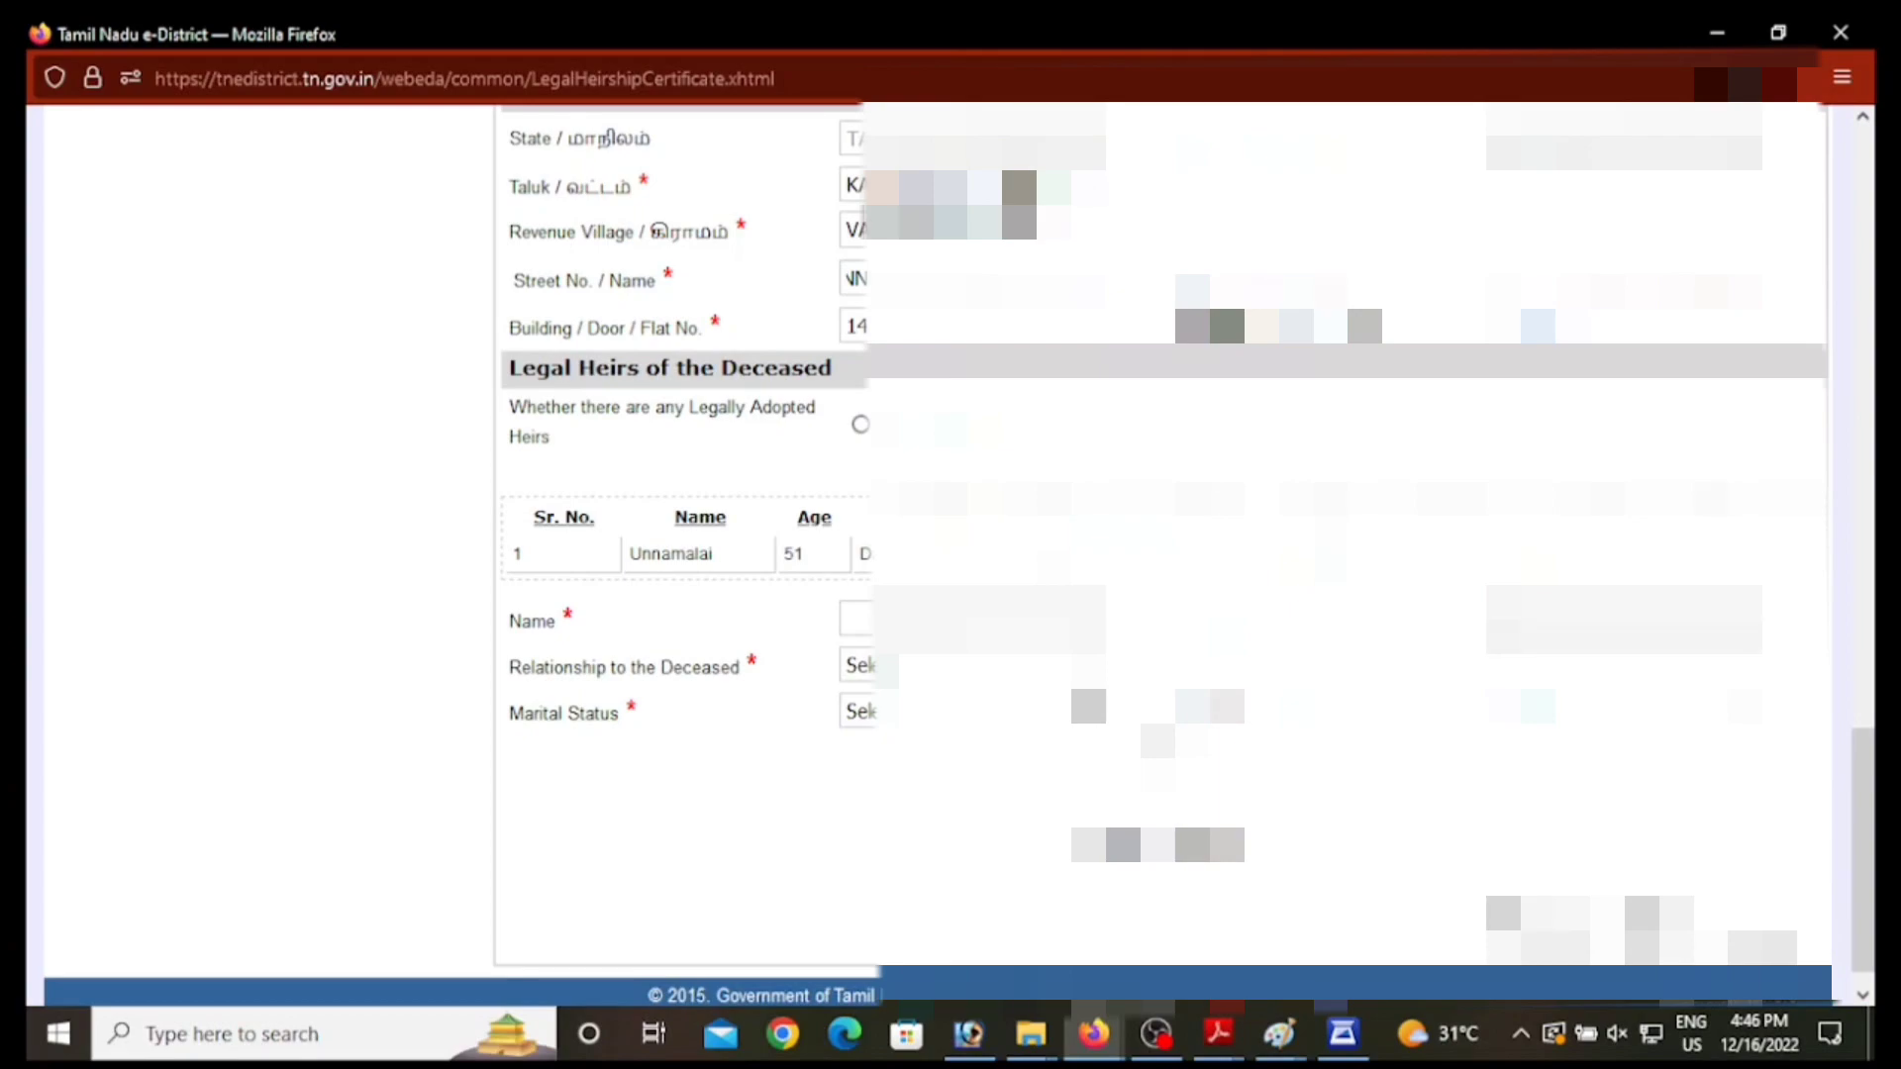
Step: Add the second heir's name as a married Son, aged 47, to row 2 of the heirs table
click(1019, 625)
text(VE)
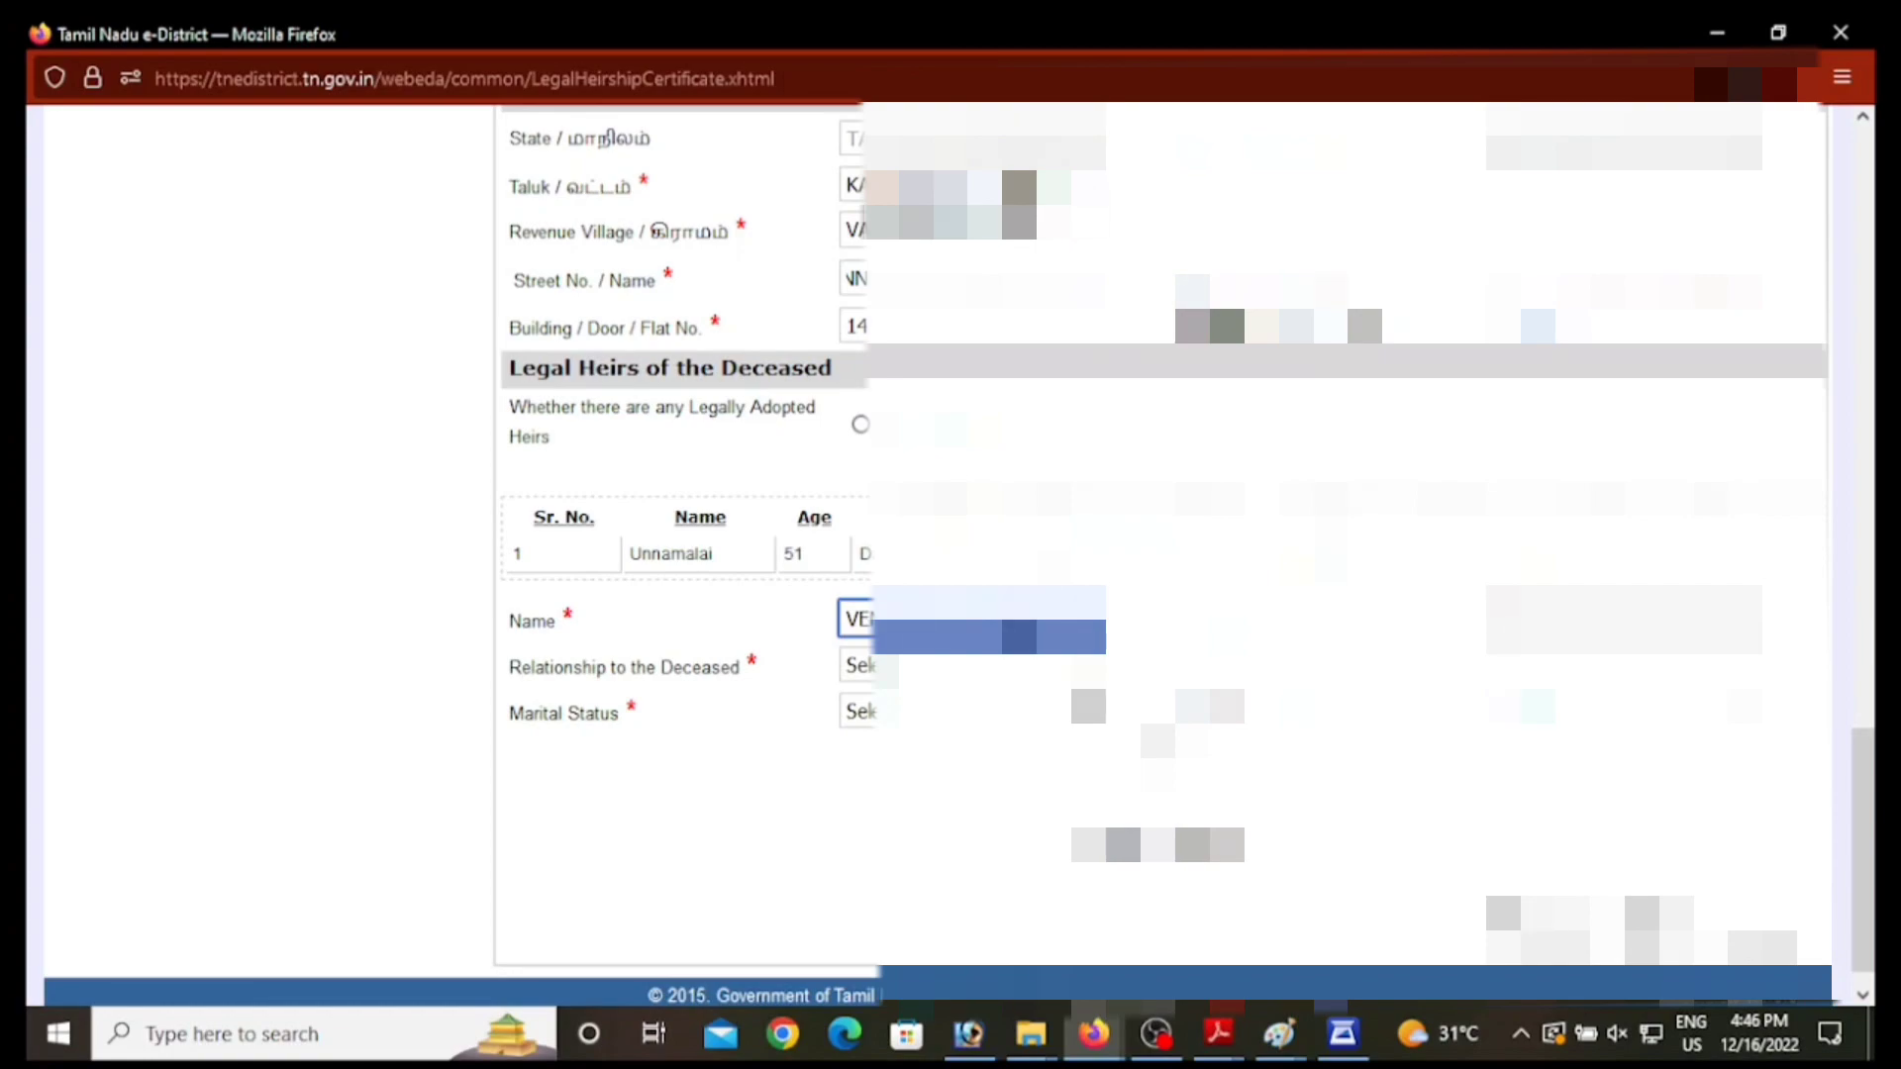
click(1623, 620)
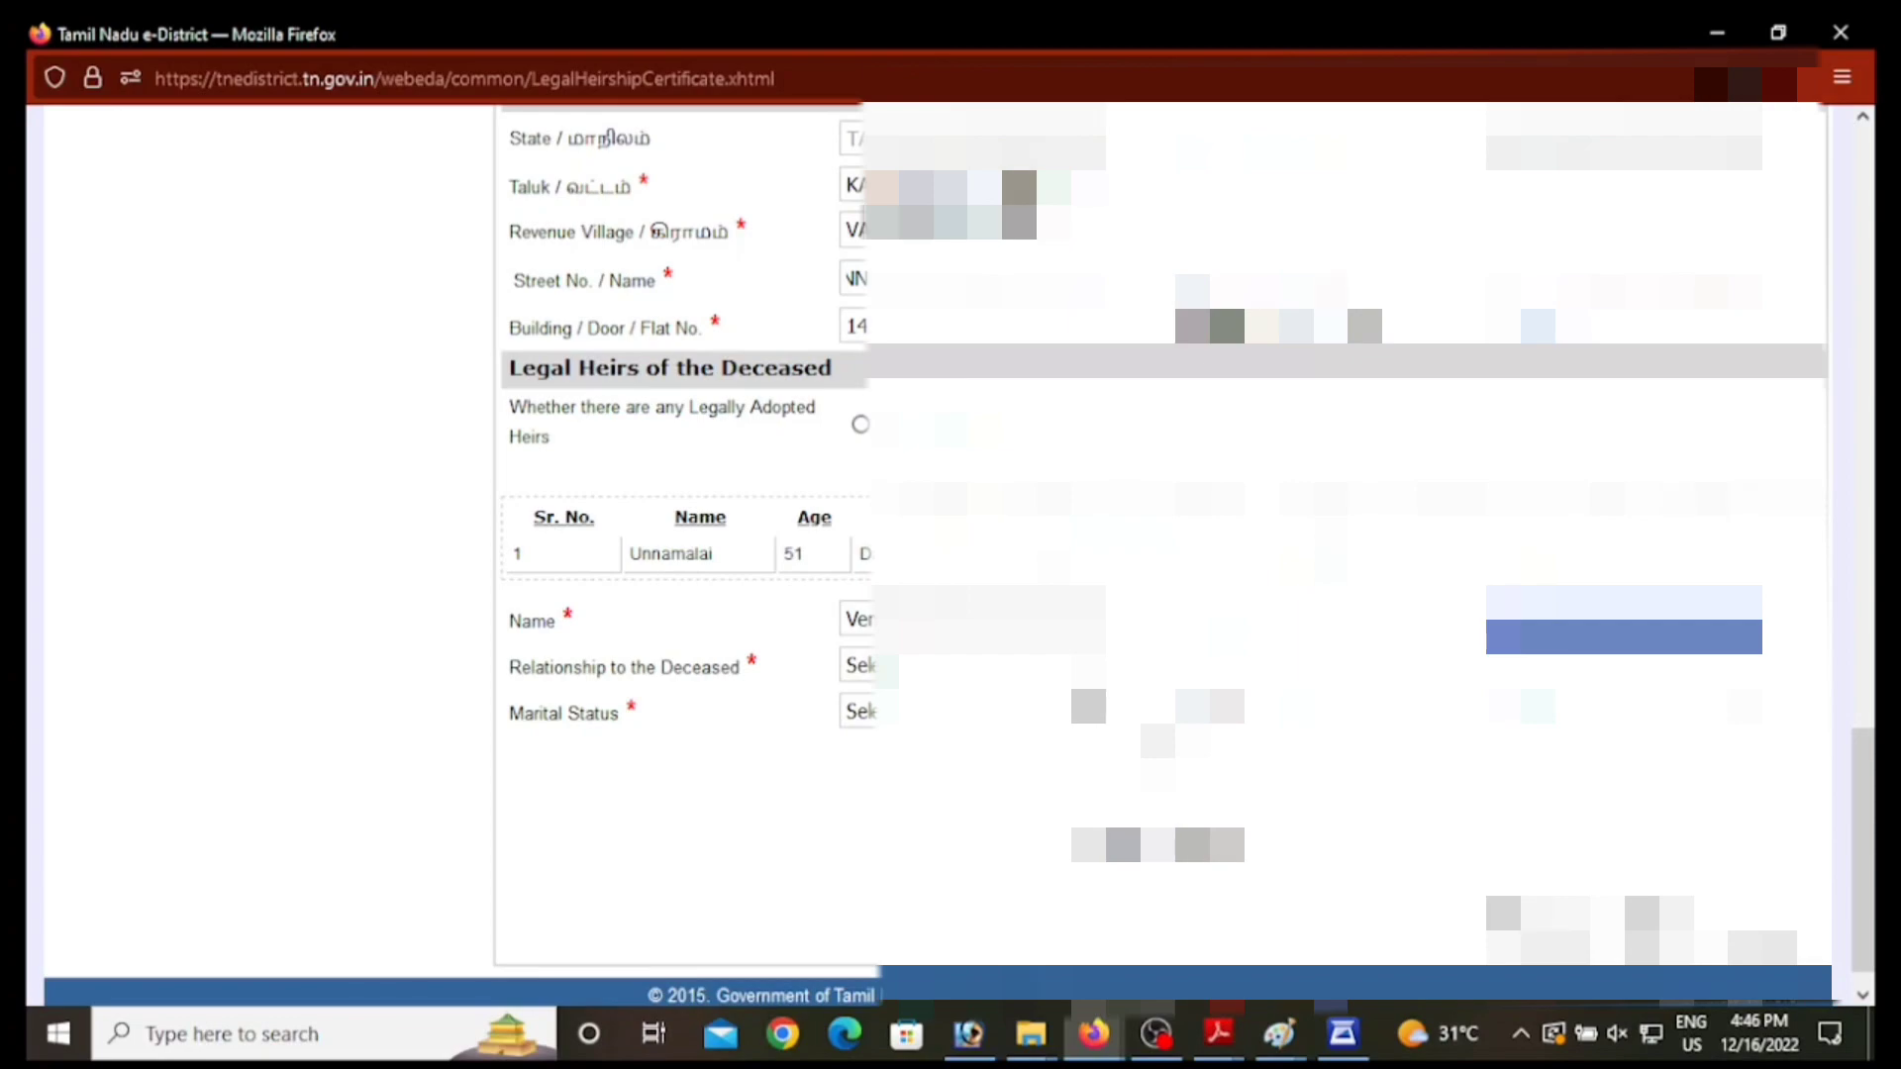
key(Tab)
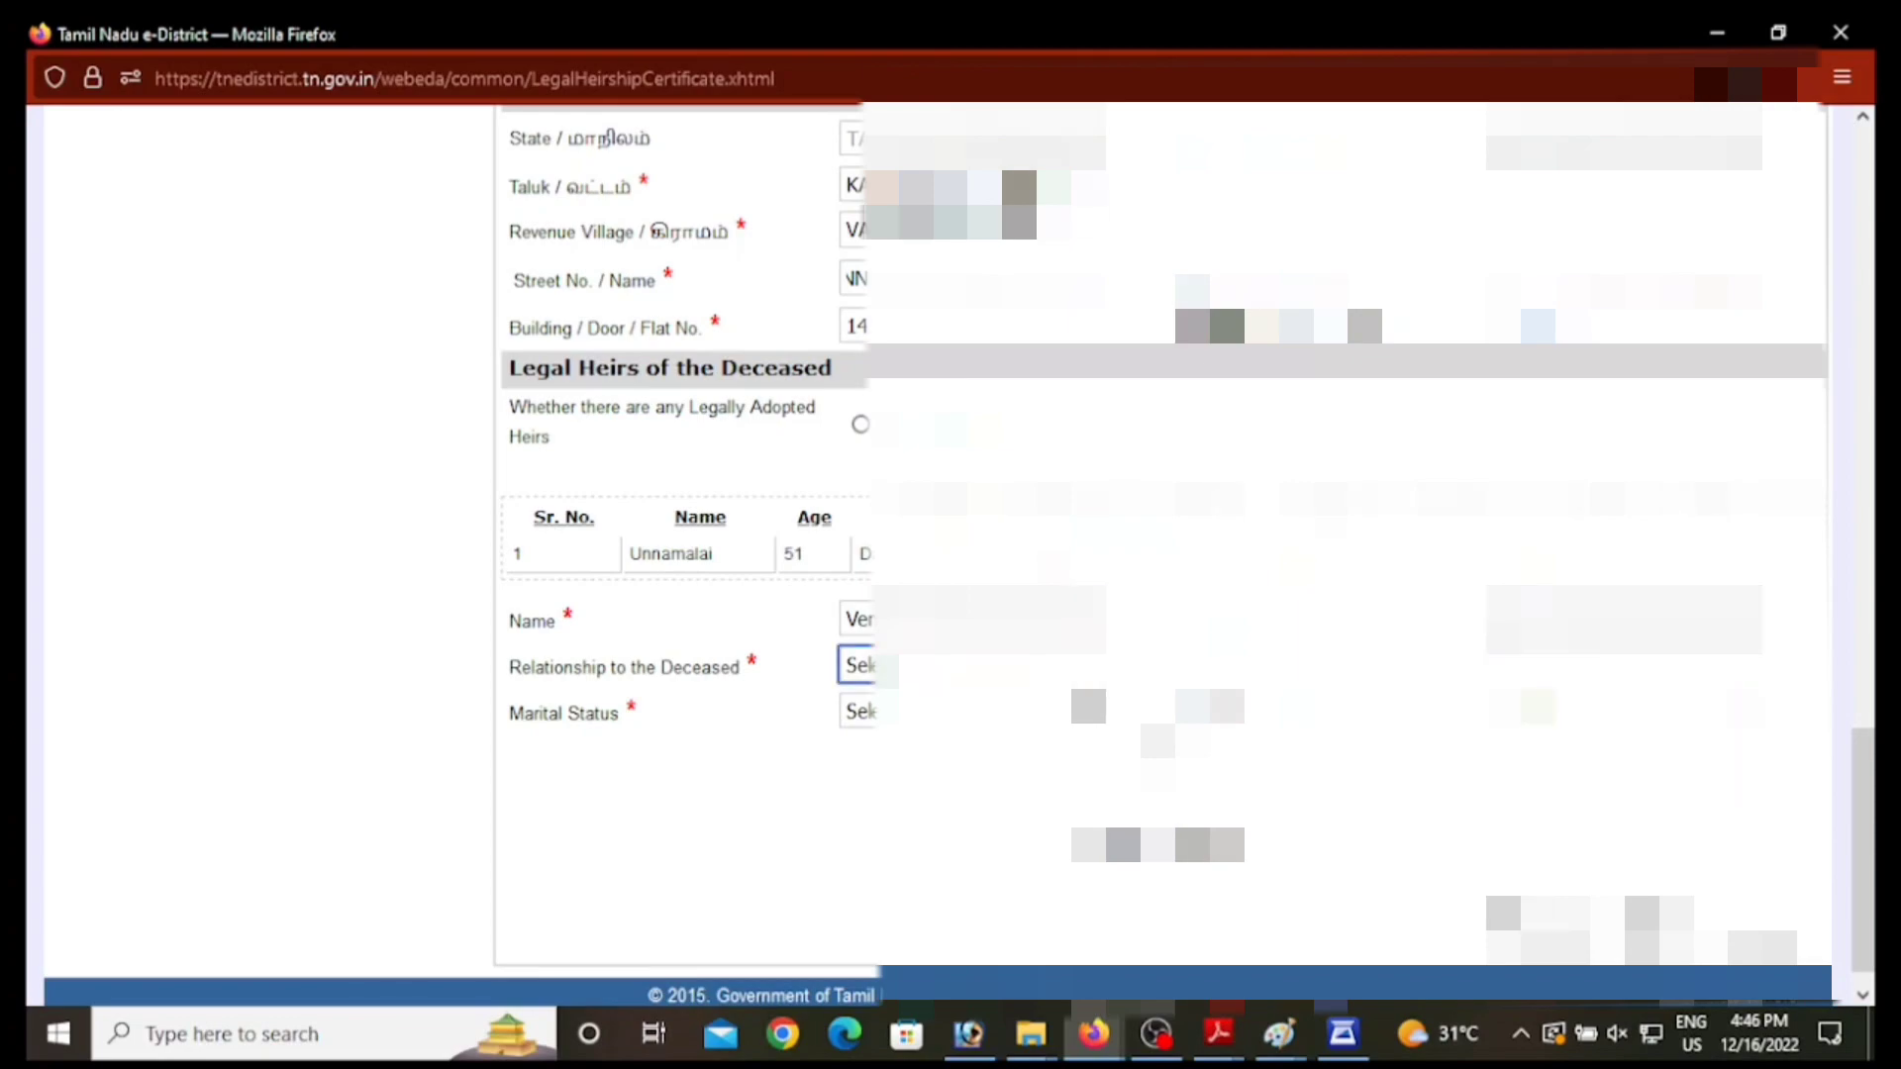
key(alt+Down)
key(Down)
key(Down)
key(Down)
key(Down)
key(Down)
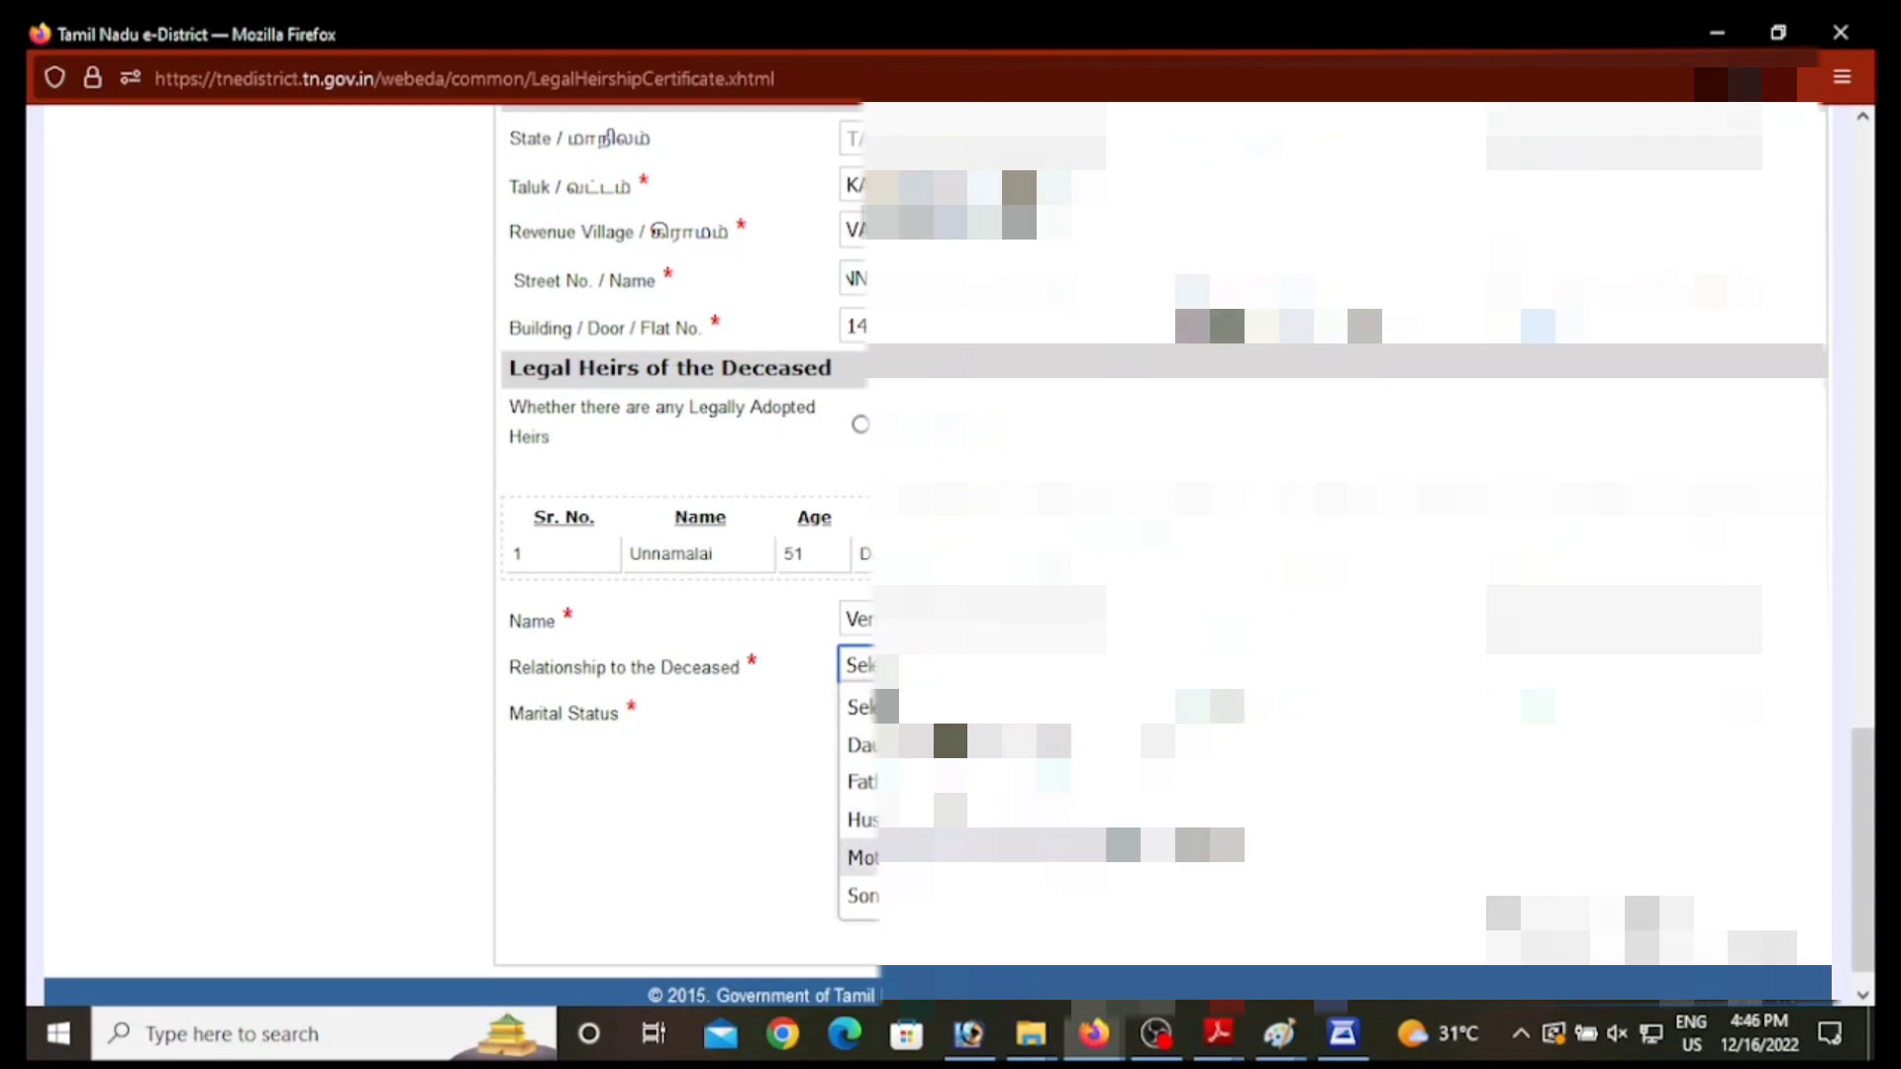
key(Return)
key(Tab)
key(alt+Down)
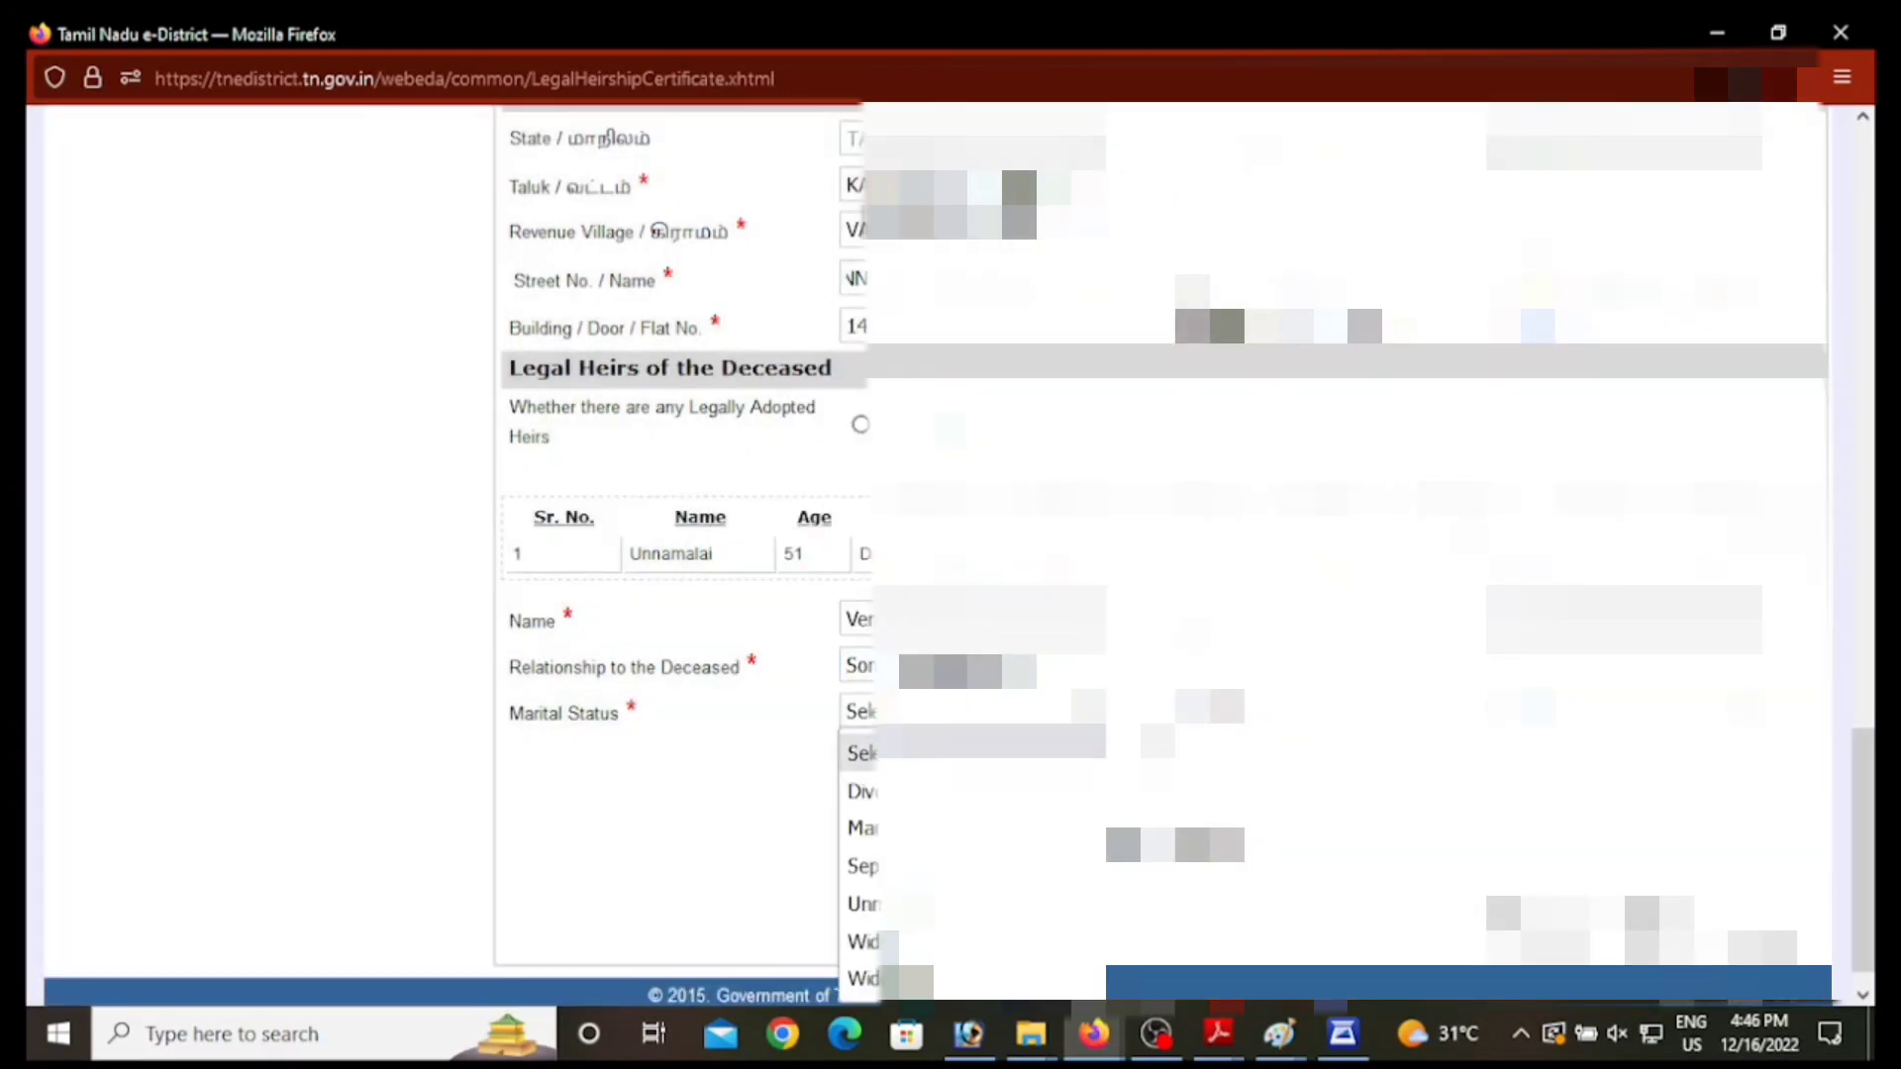
key(Down)
key(Down)
key(Return)
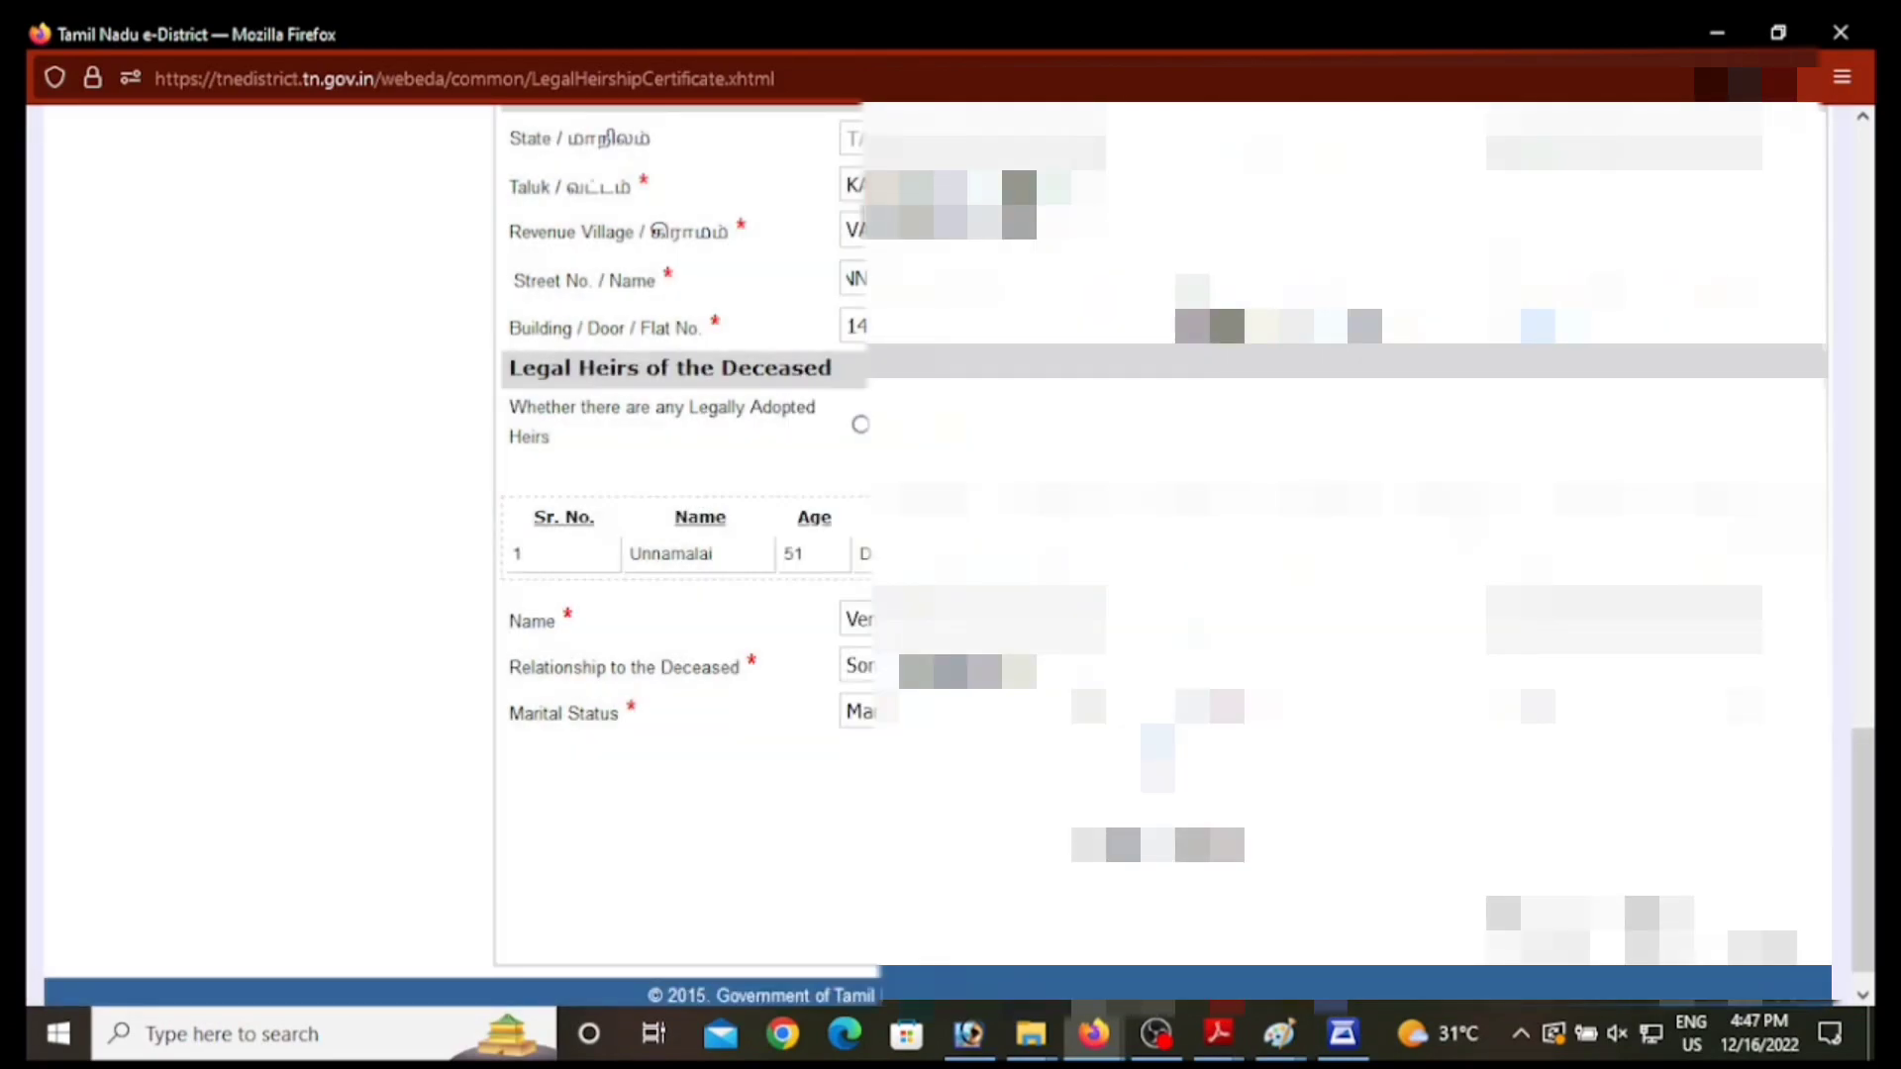
click(1158, 765)
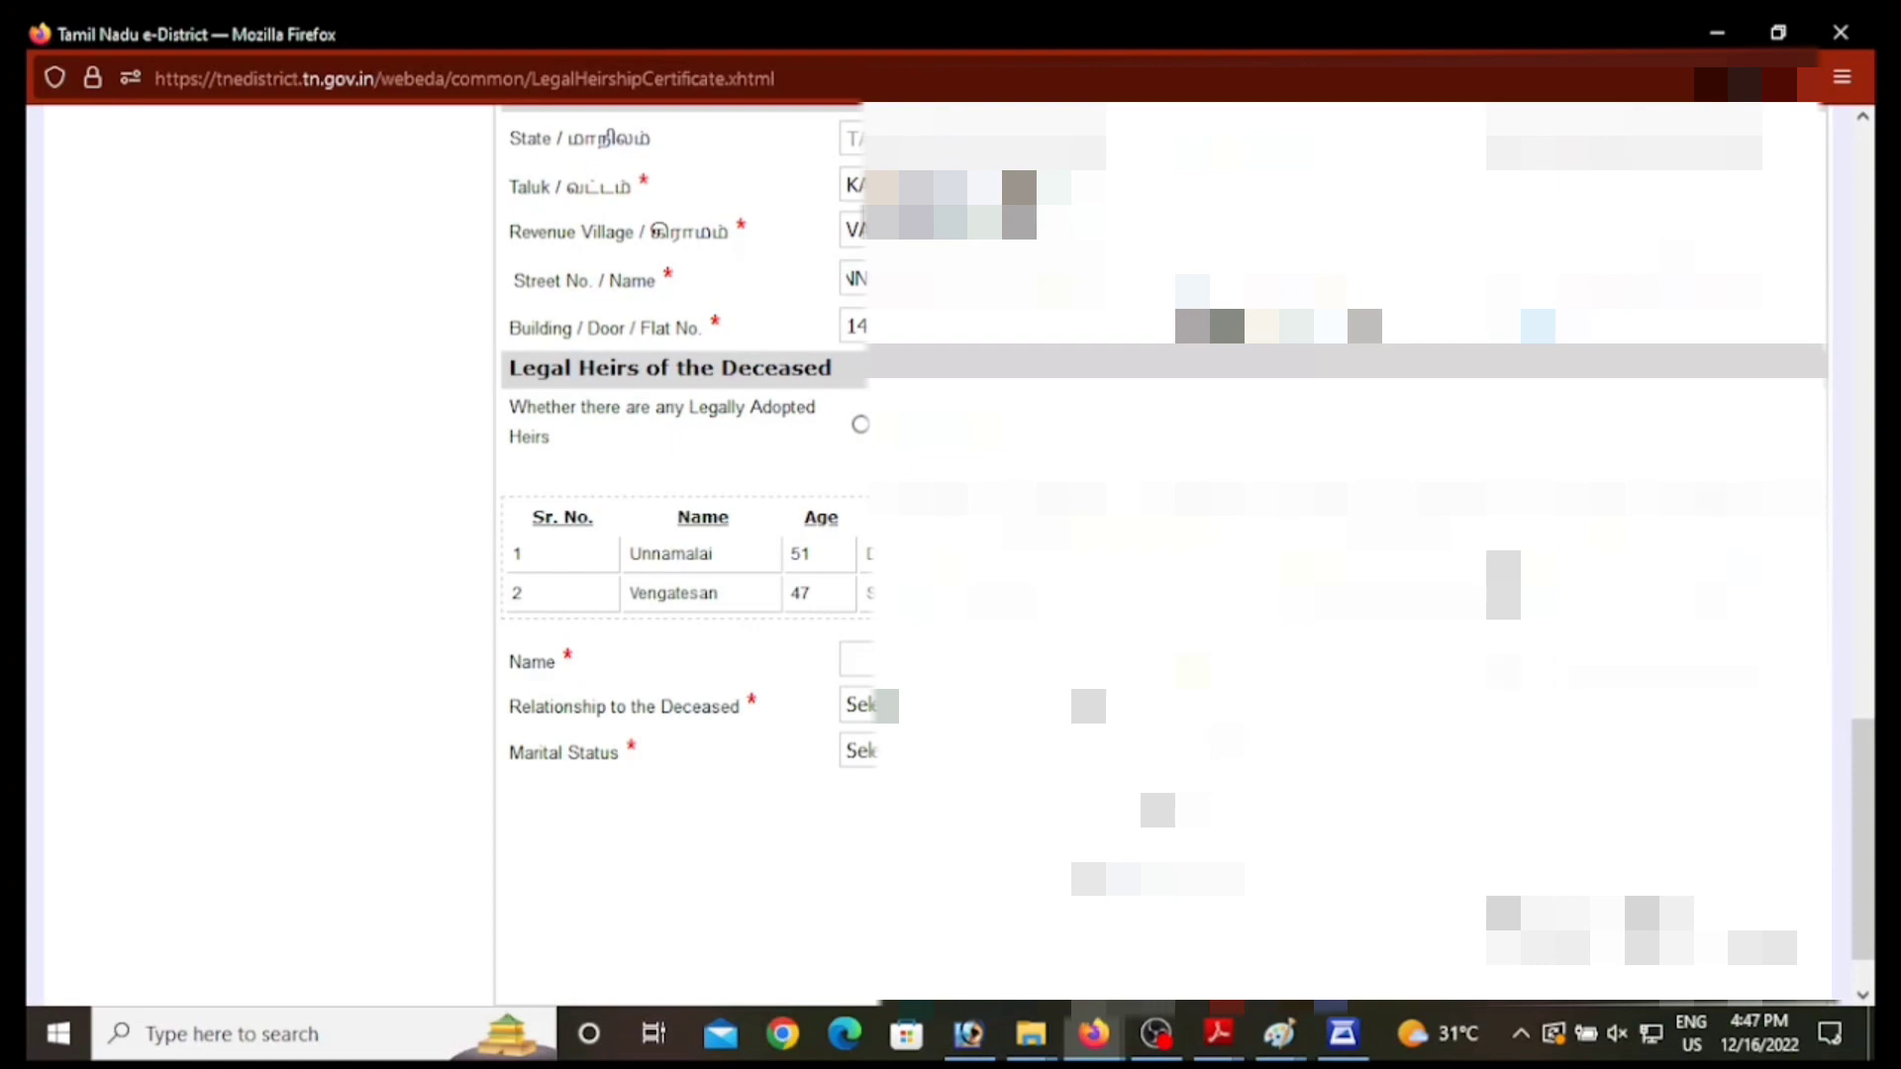
Step: Add the third heir as a married Daughter, aged 62, to row 3 of the heirs table
click(970, 661)
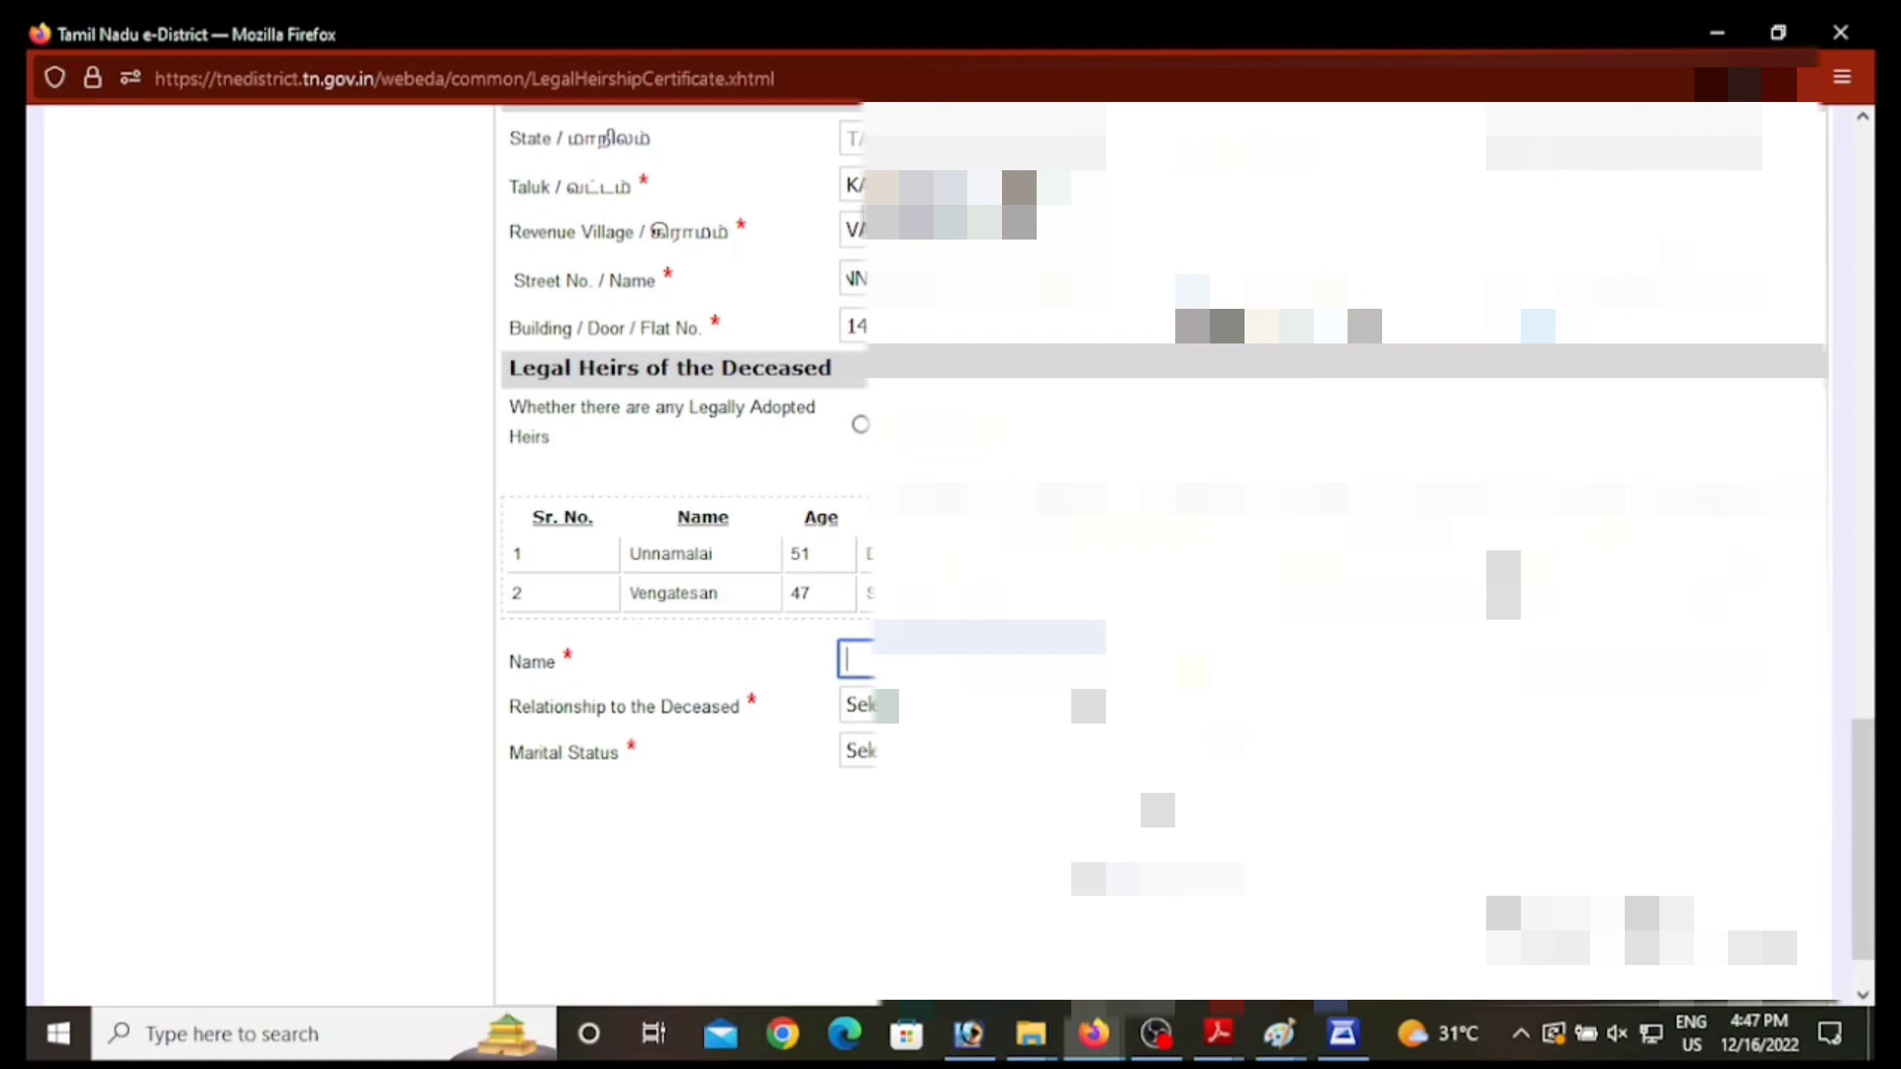
text(MO)
key(Tab)
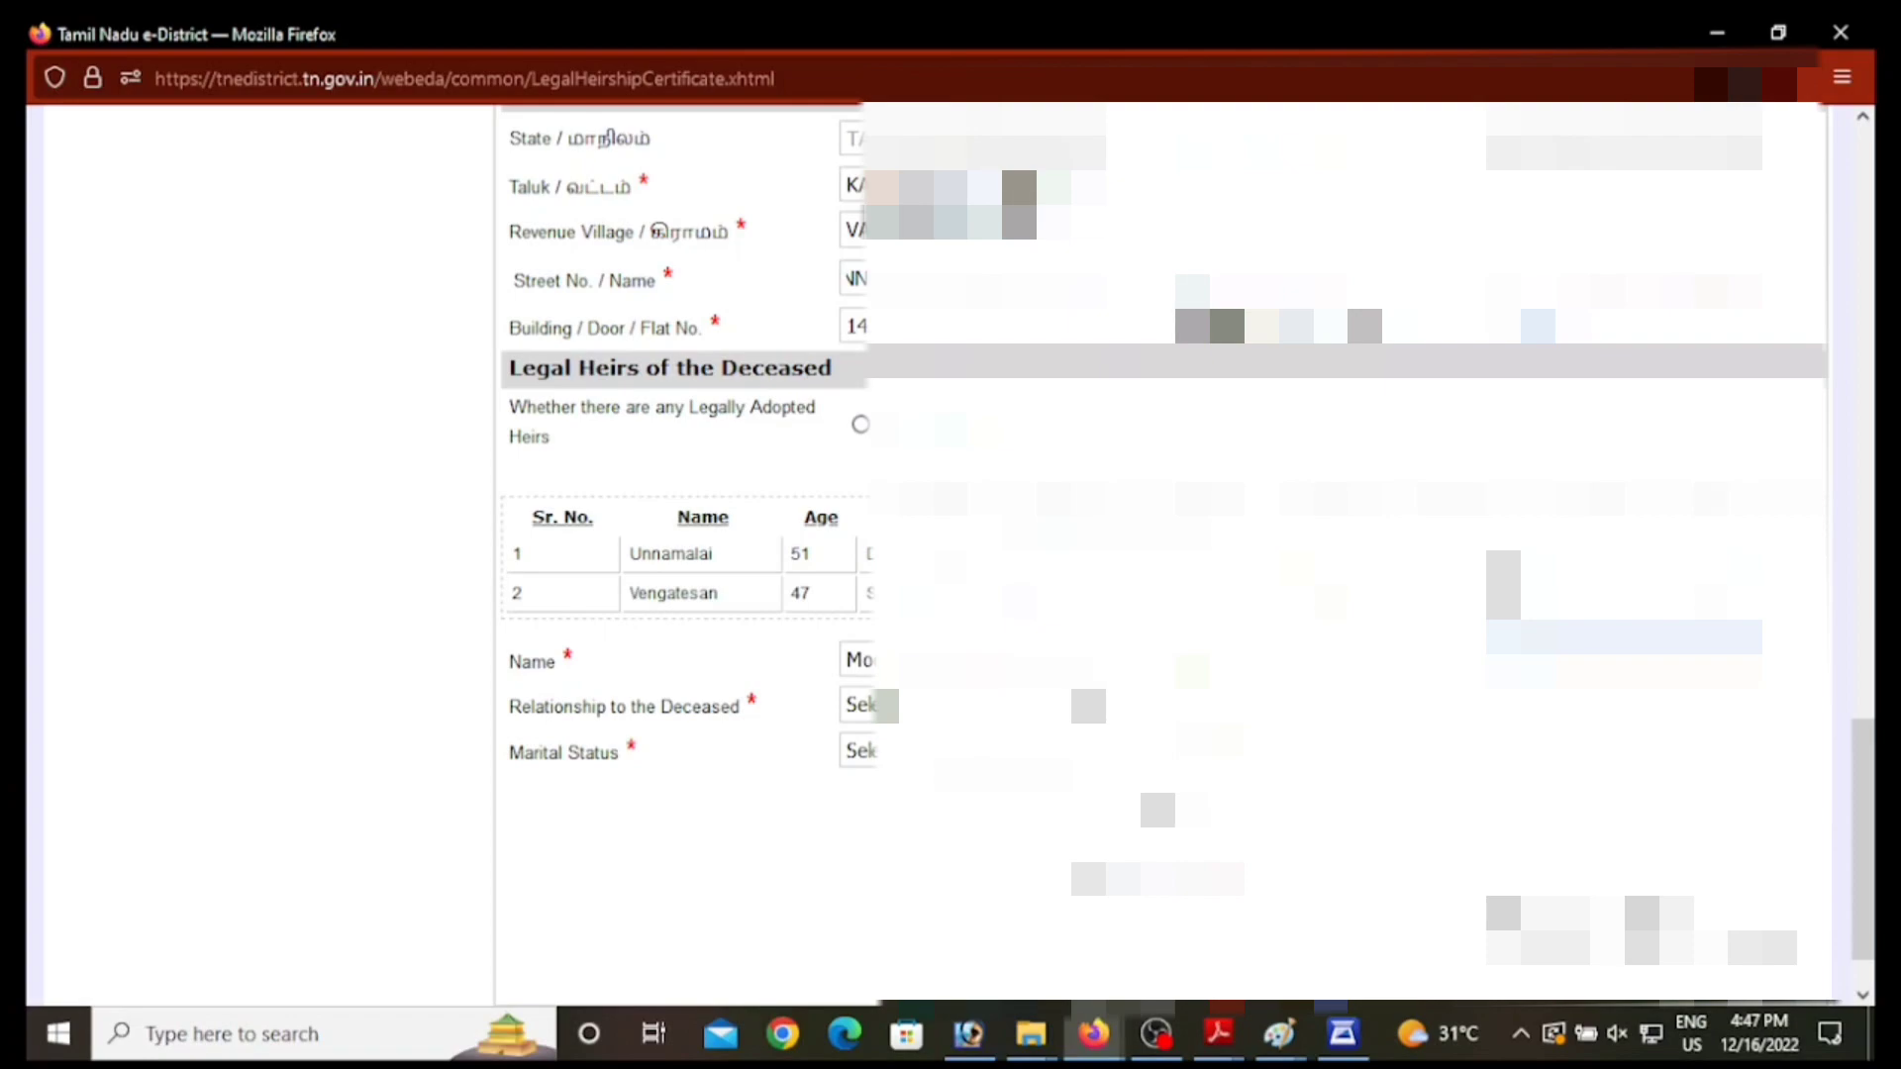
key(Tab)
click(951, 706)
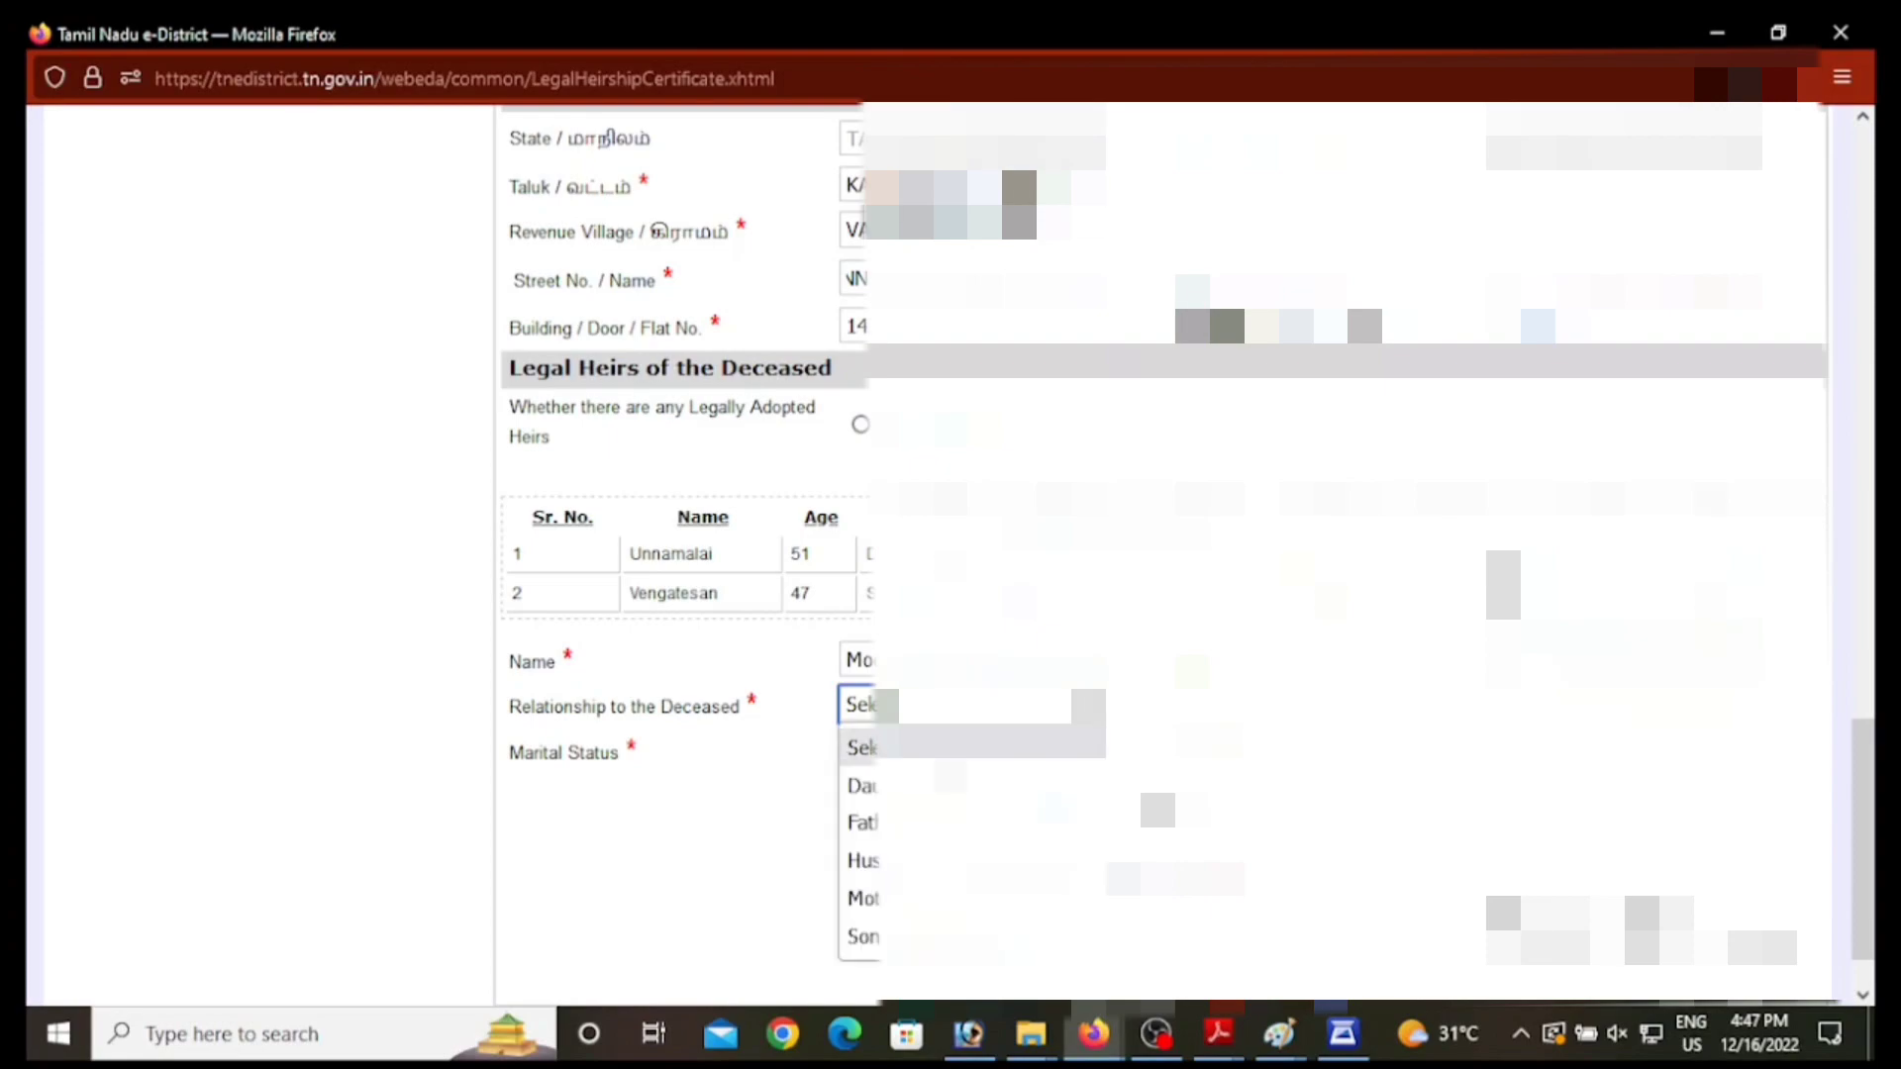
click(951, 786)
click(950, 751)
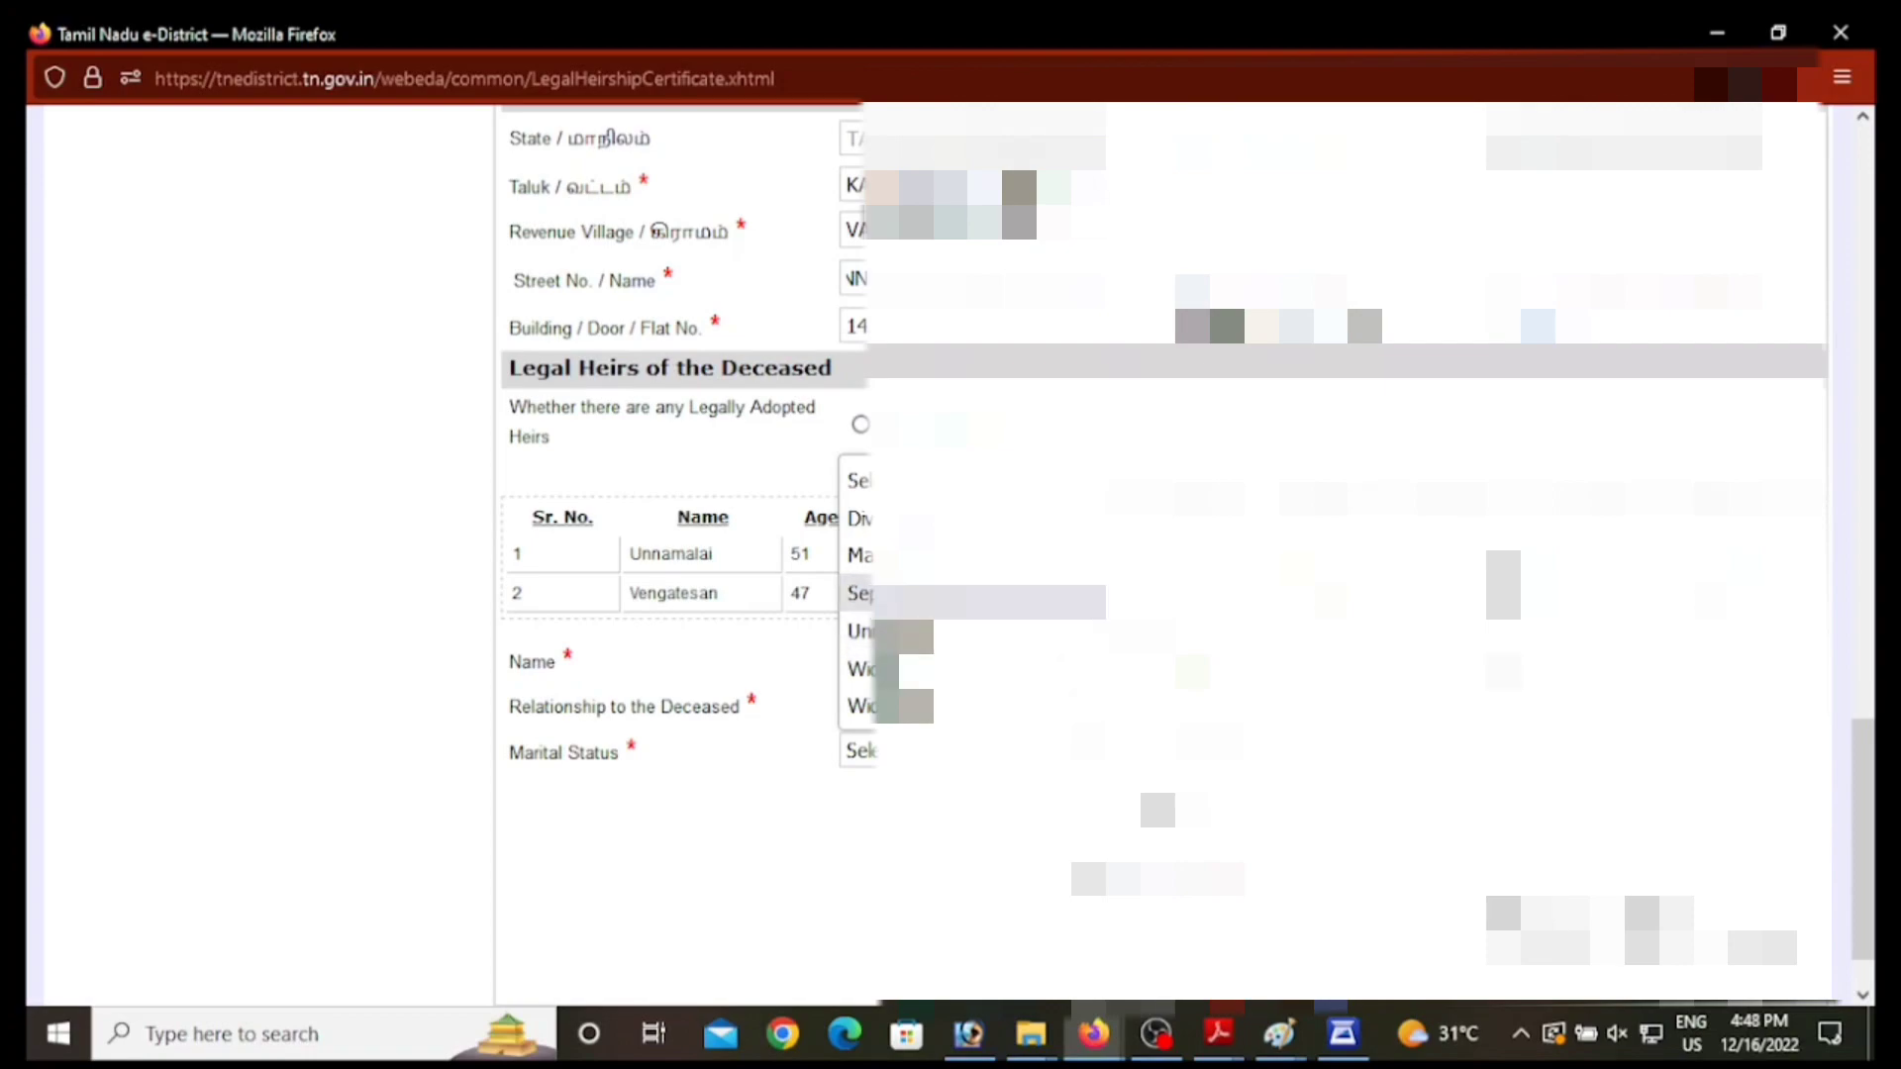
click(950, 556)
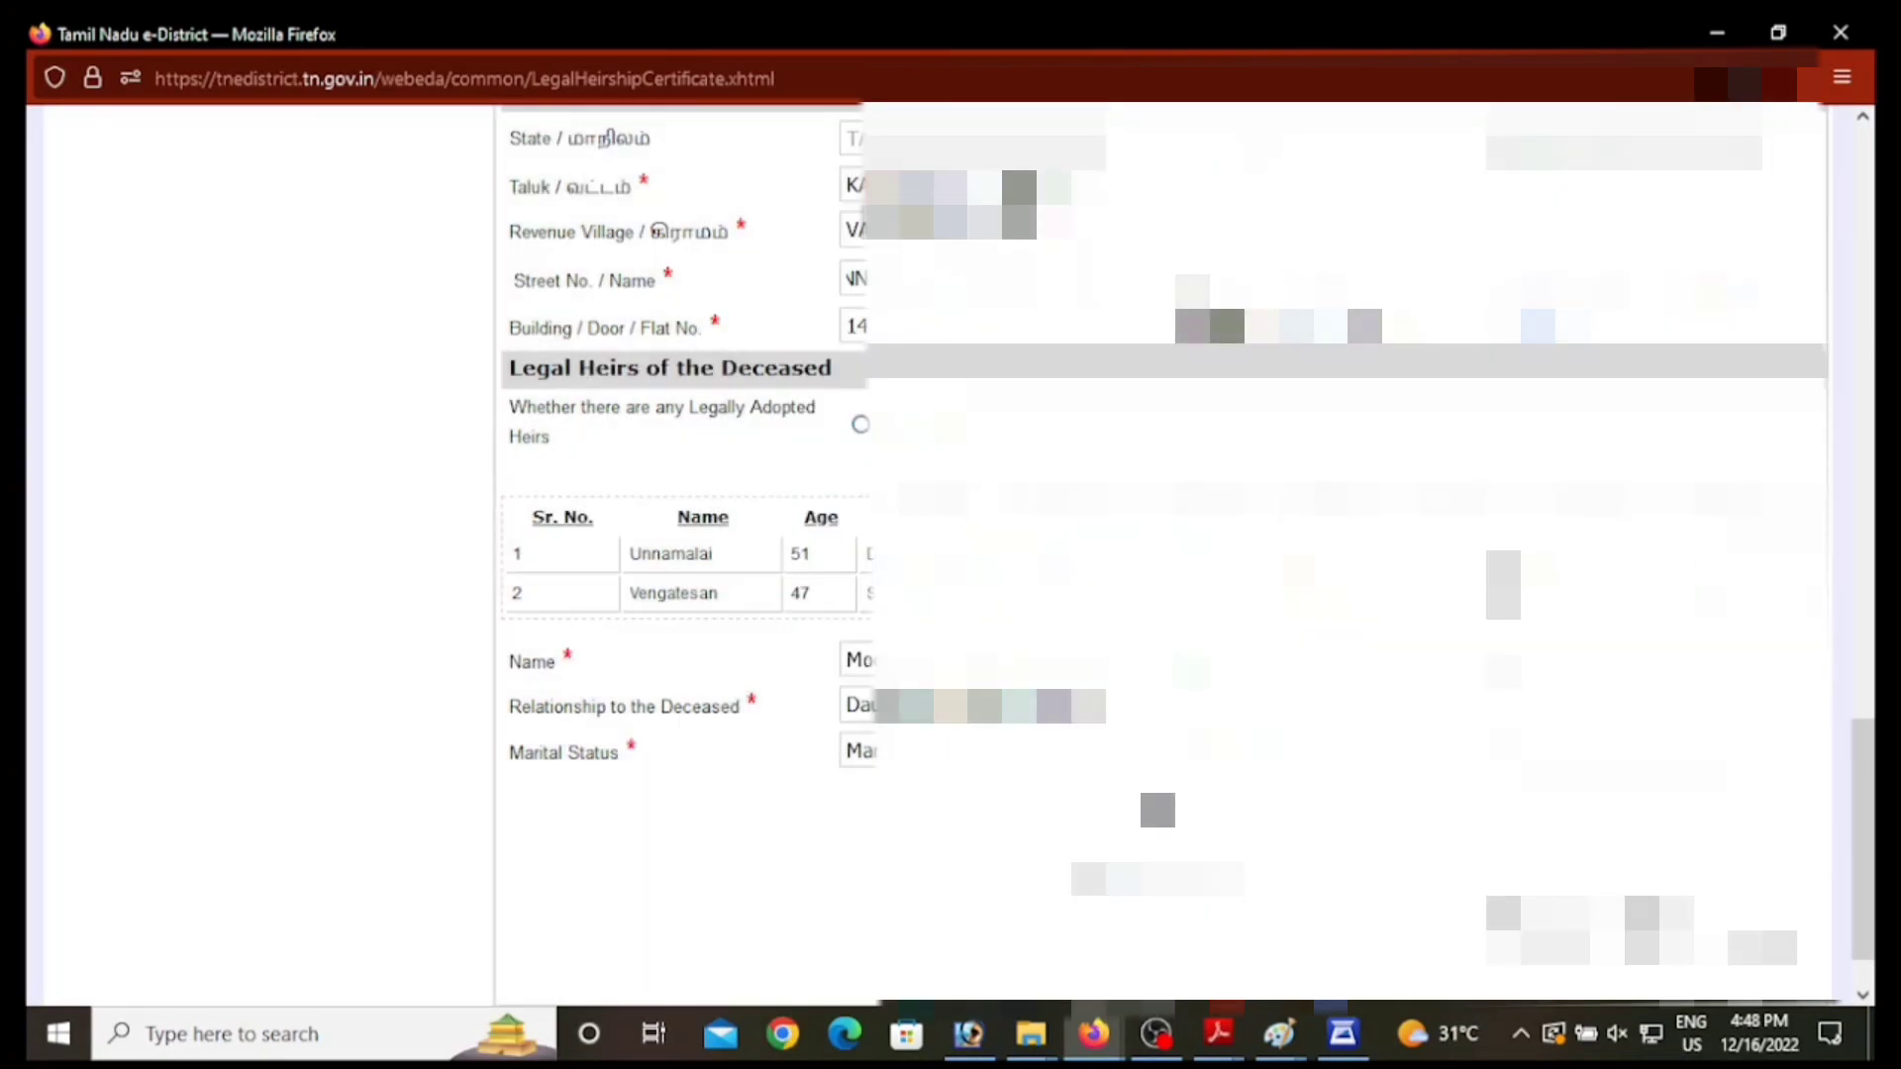
click(1159, 811)
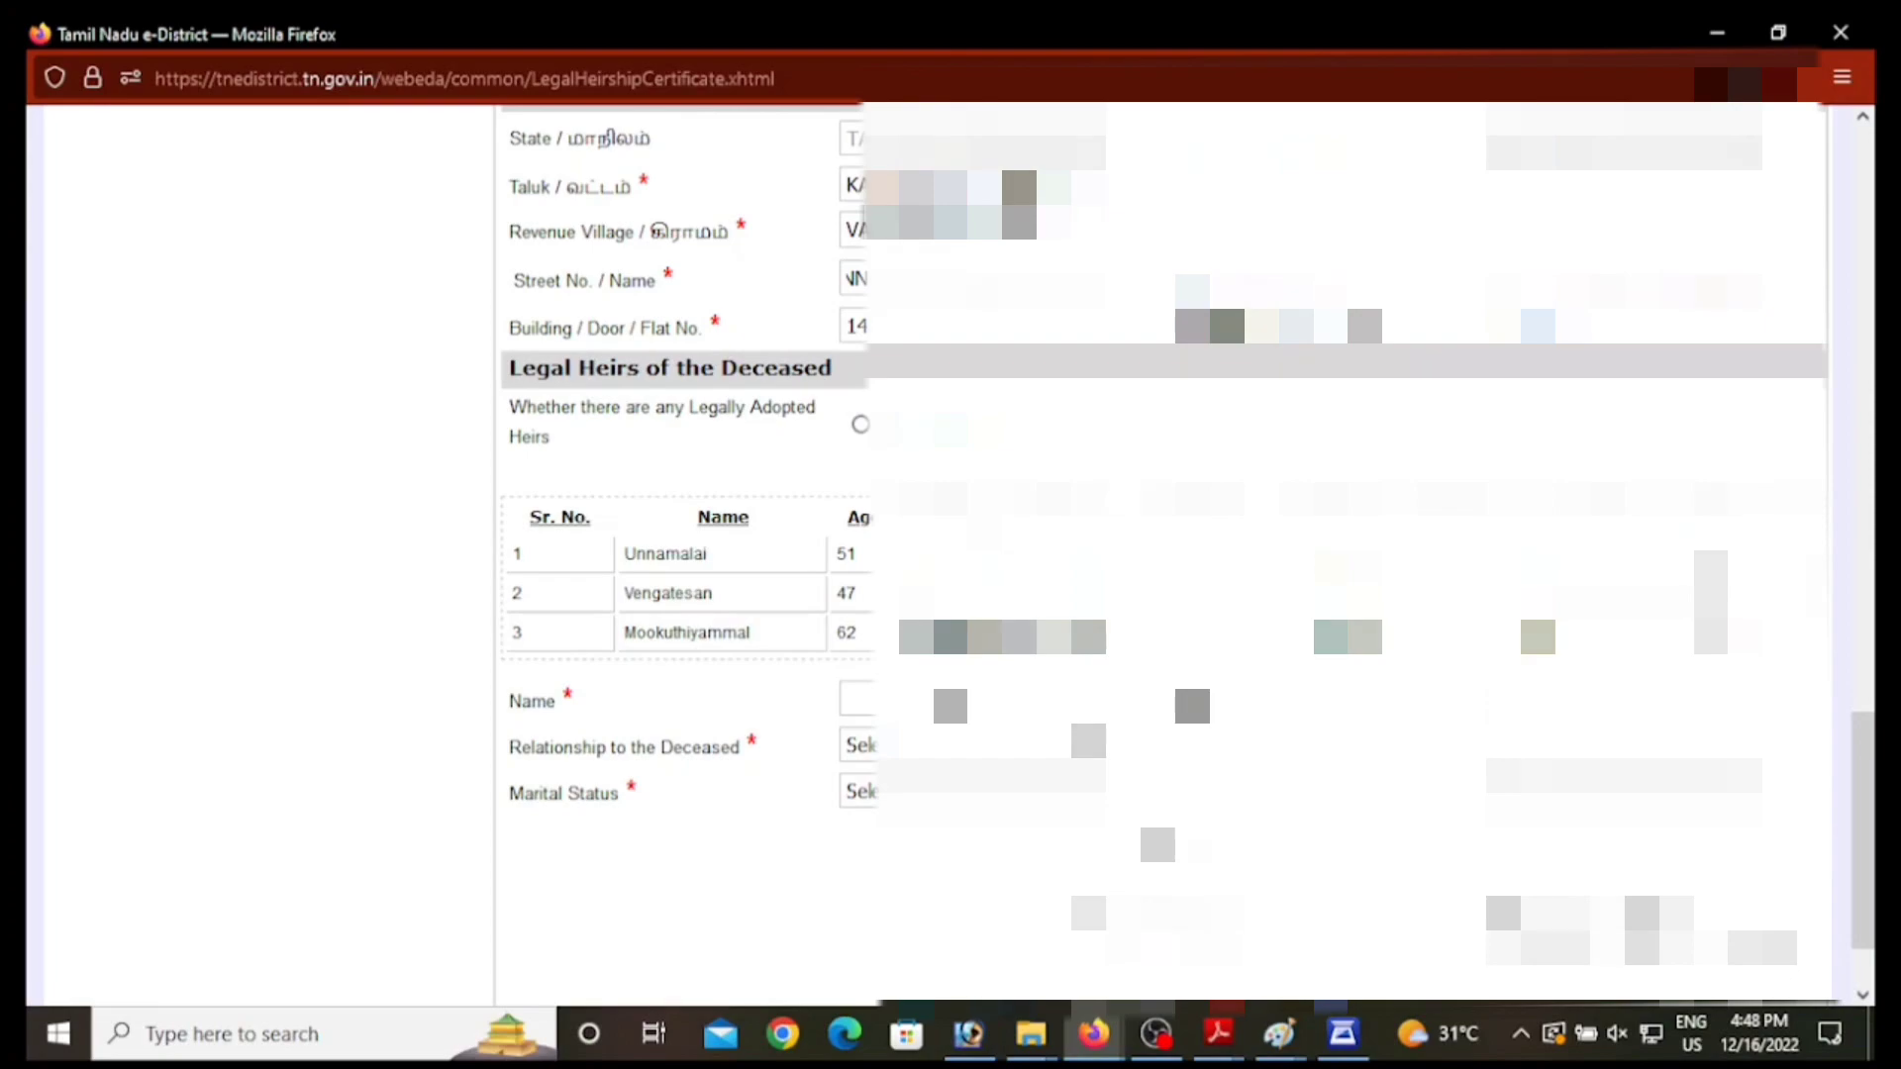
click(857, 699)
Step: Add the fourth heir's name, with 45 entered, as a married Son to row 4 of the heirs table
text(RA)
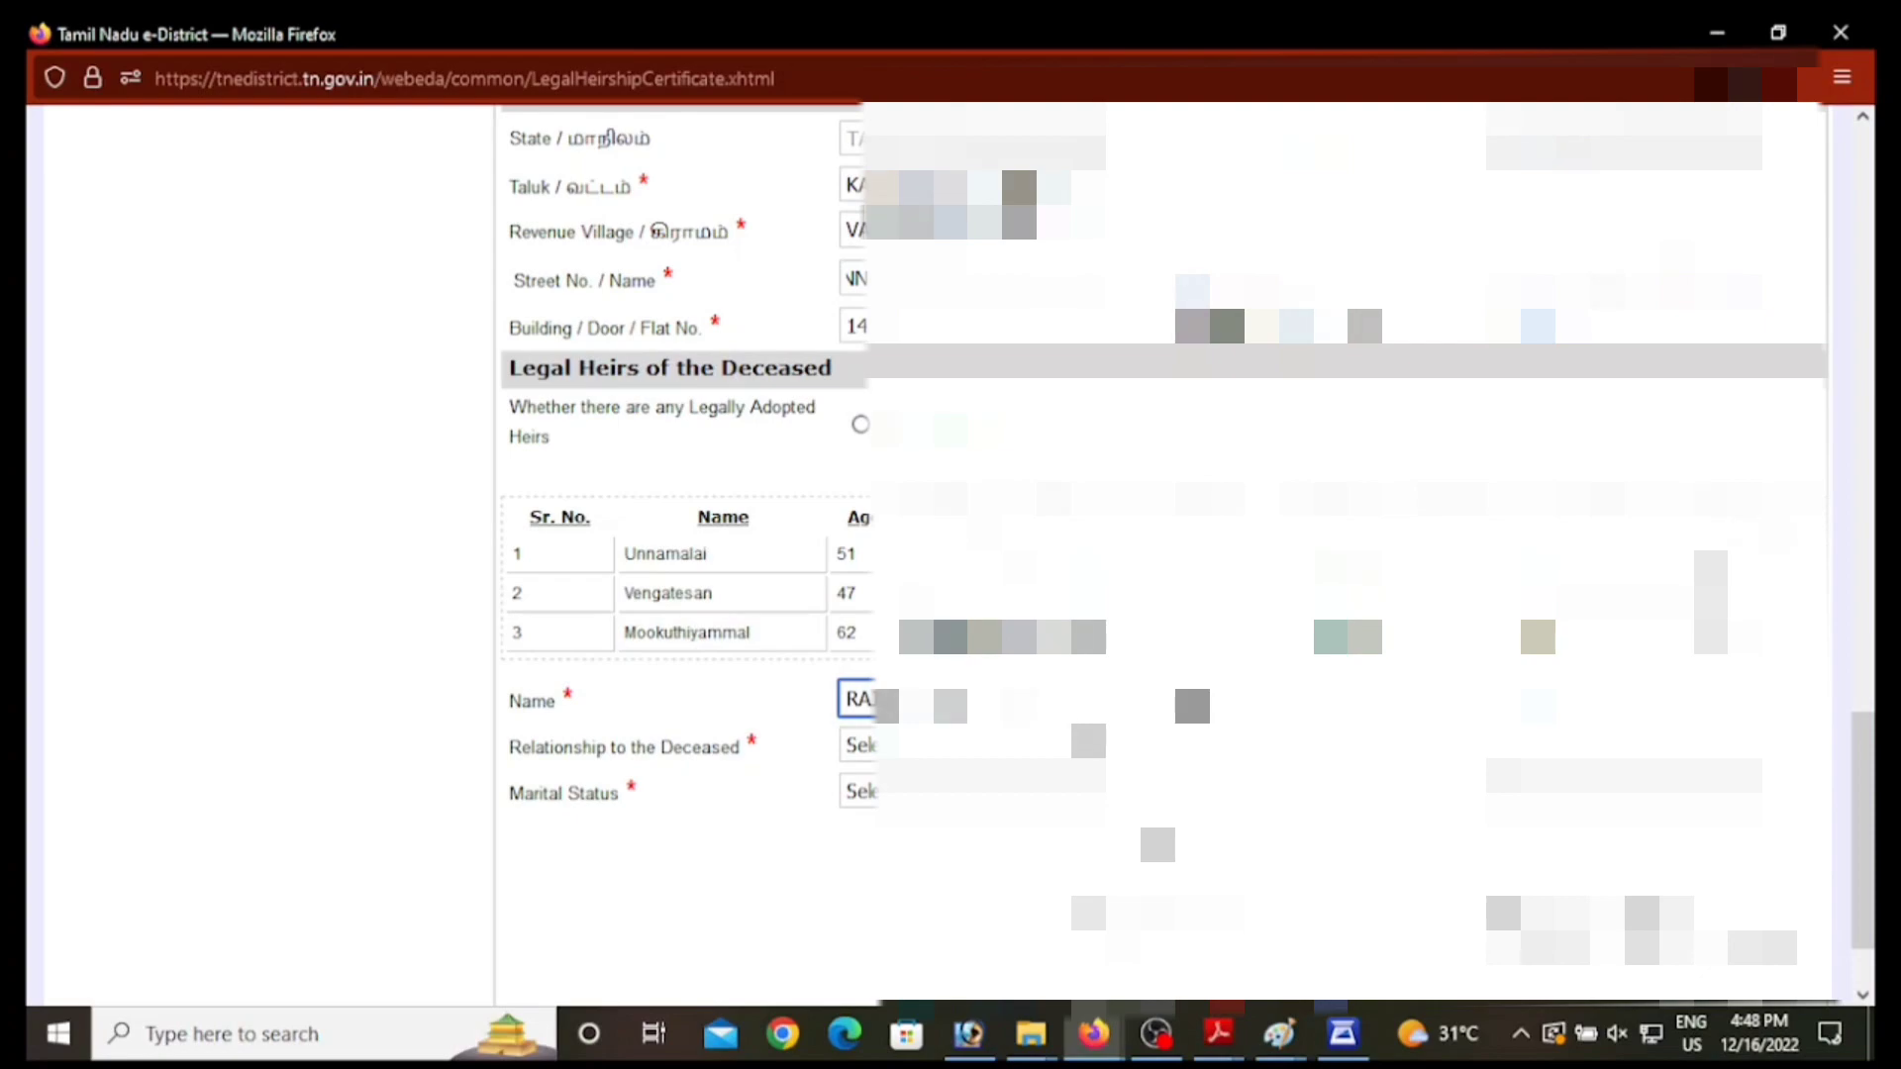
key(Tab)
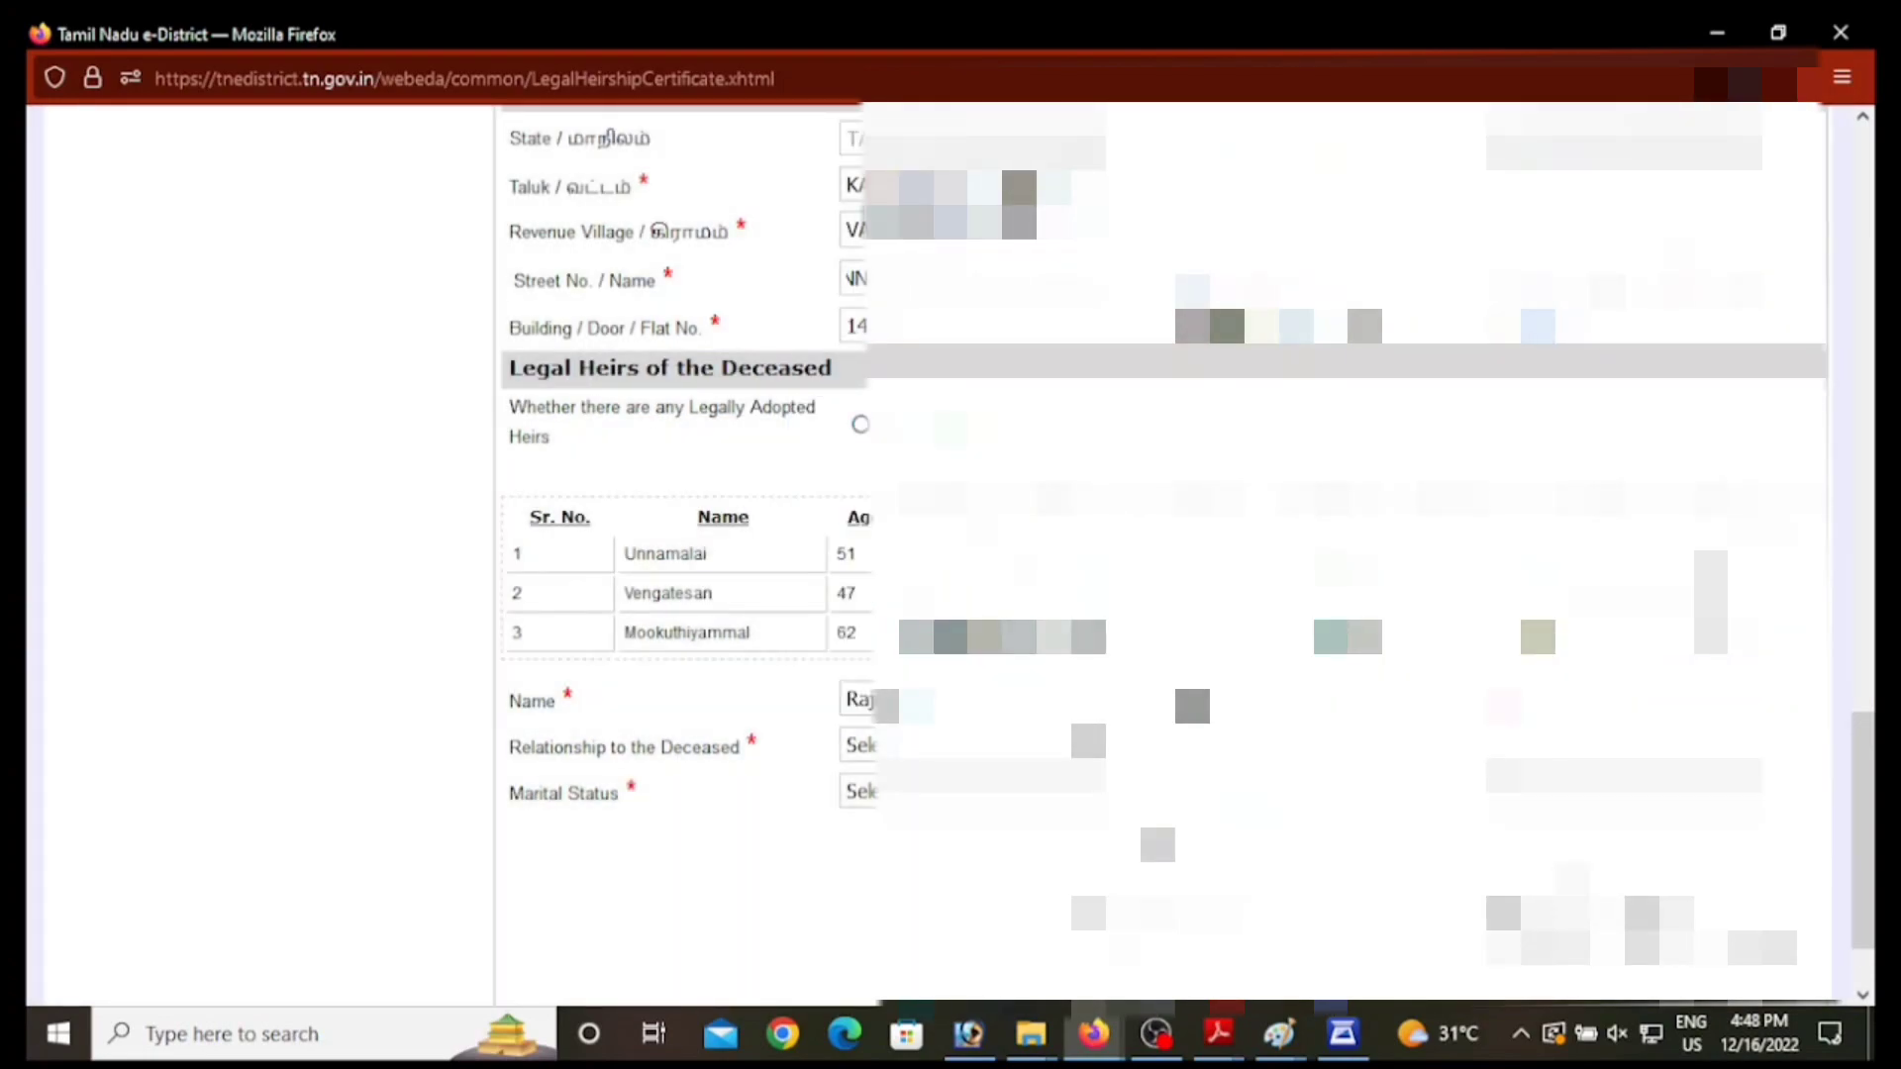
click(1738, 702)
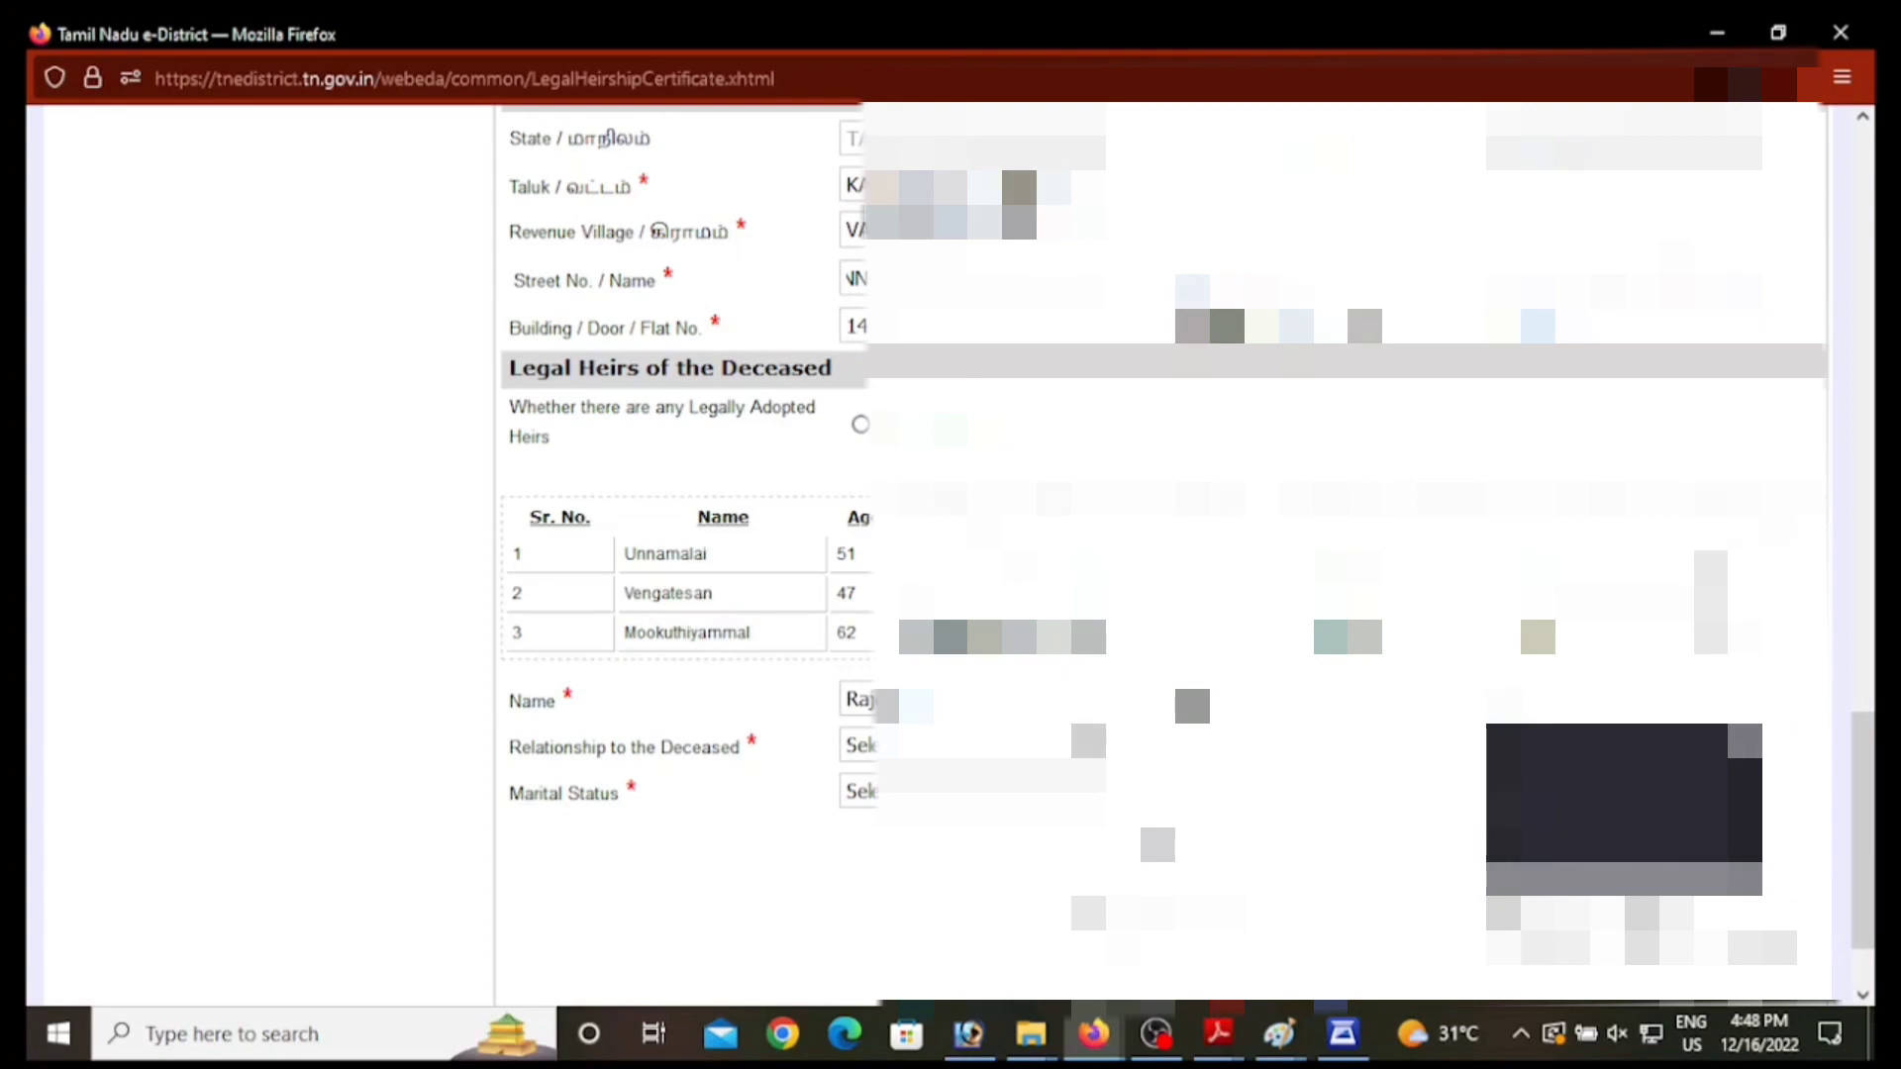
text(45)
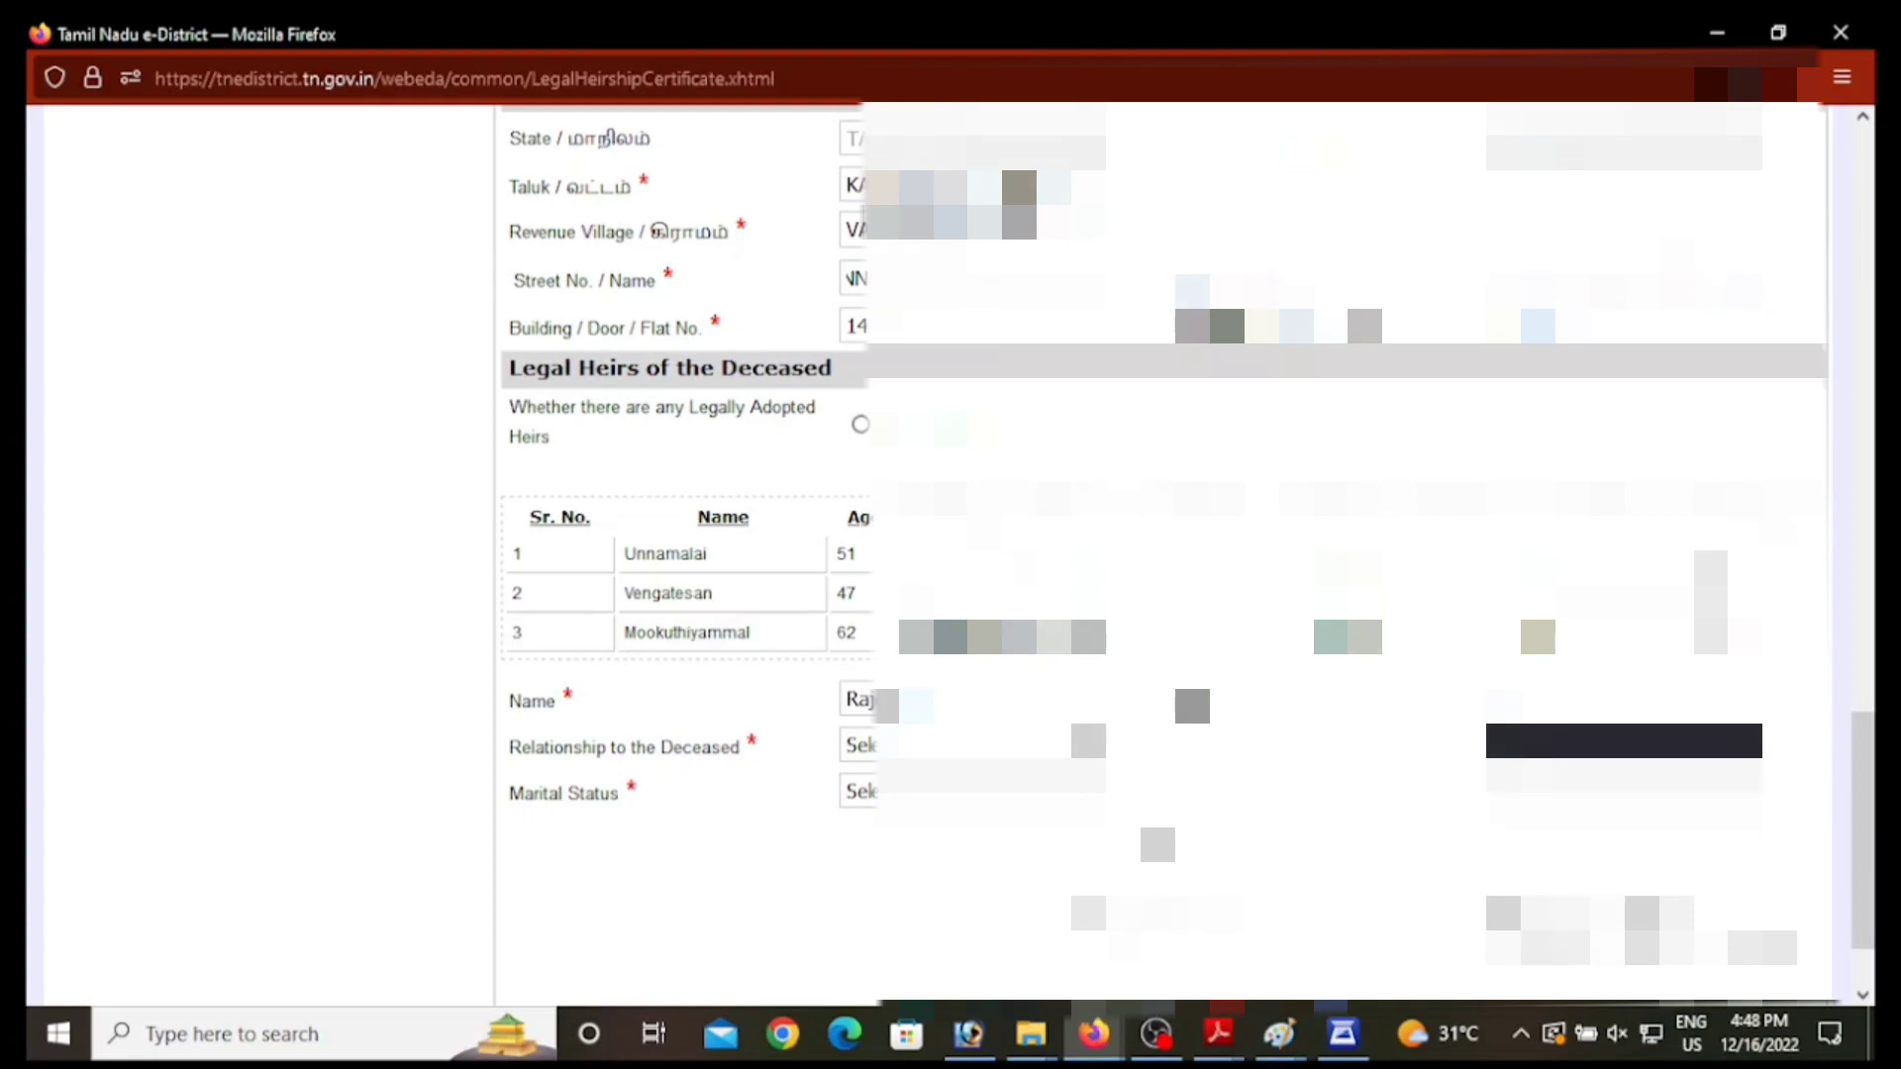
key(Tab)
click(984, 744)
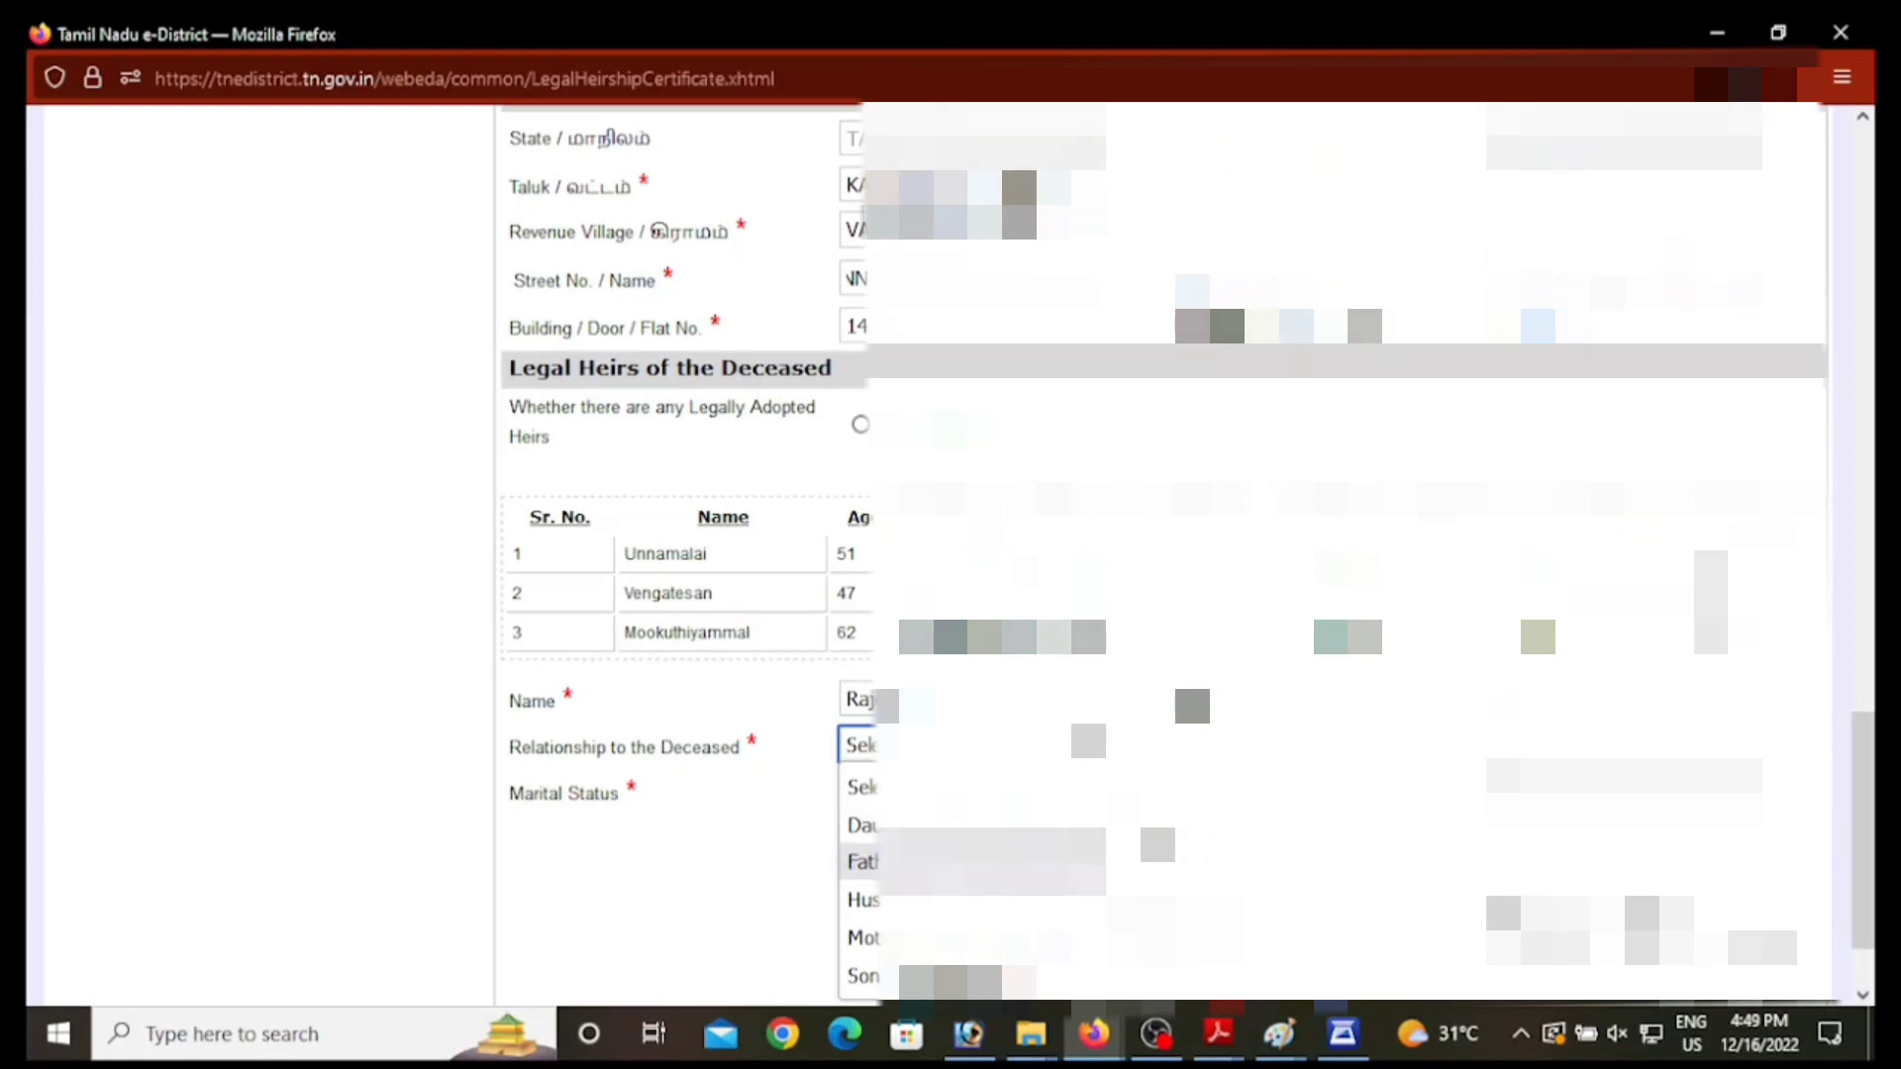
key(Down)
key(Down)
key(Down)
key(Return)
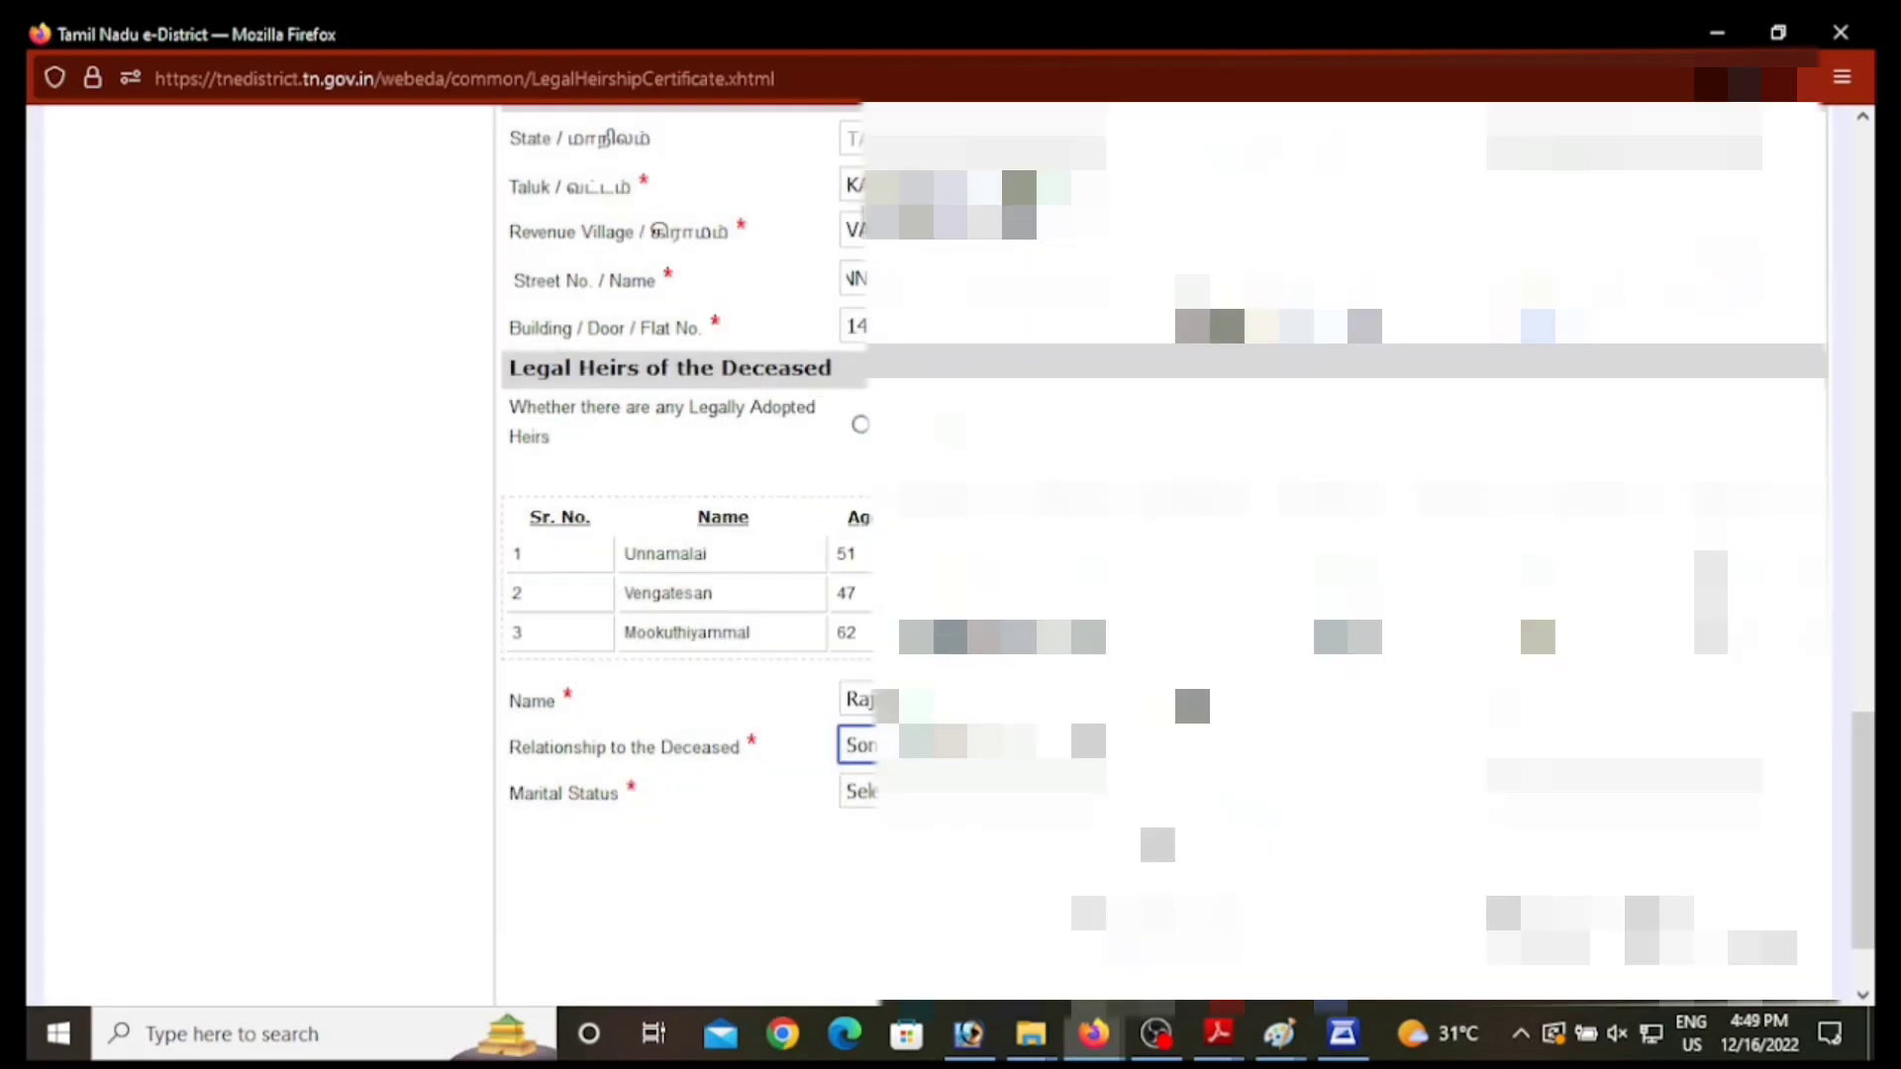
click(978, 795)
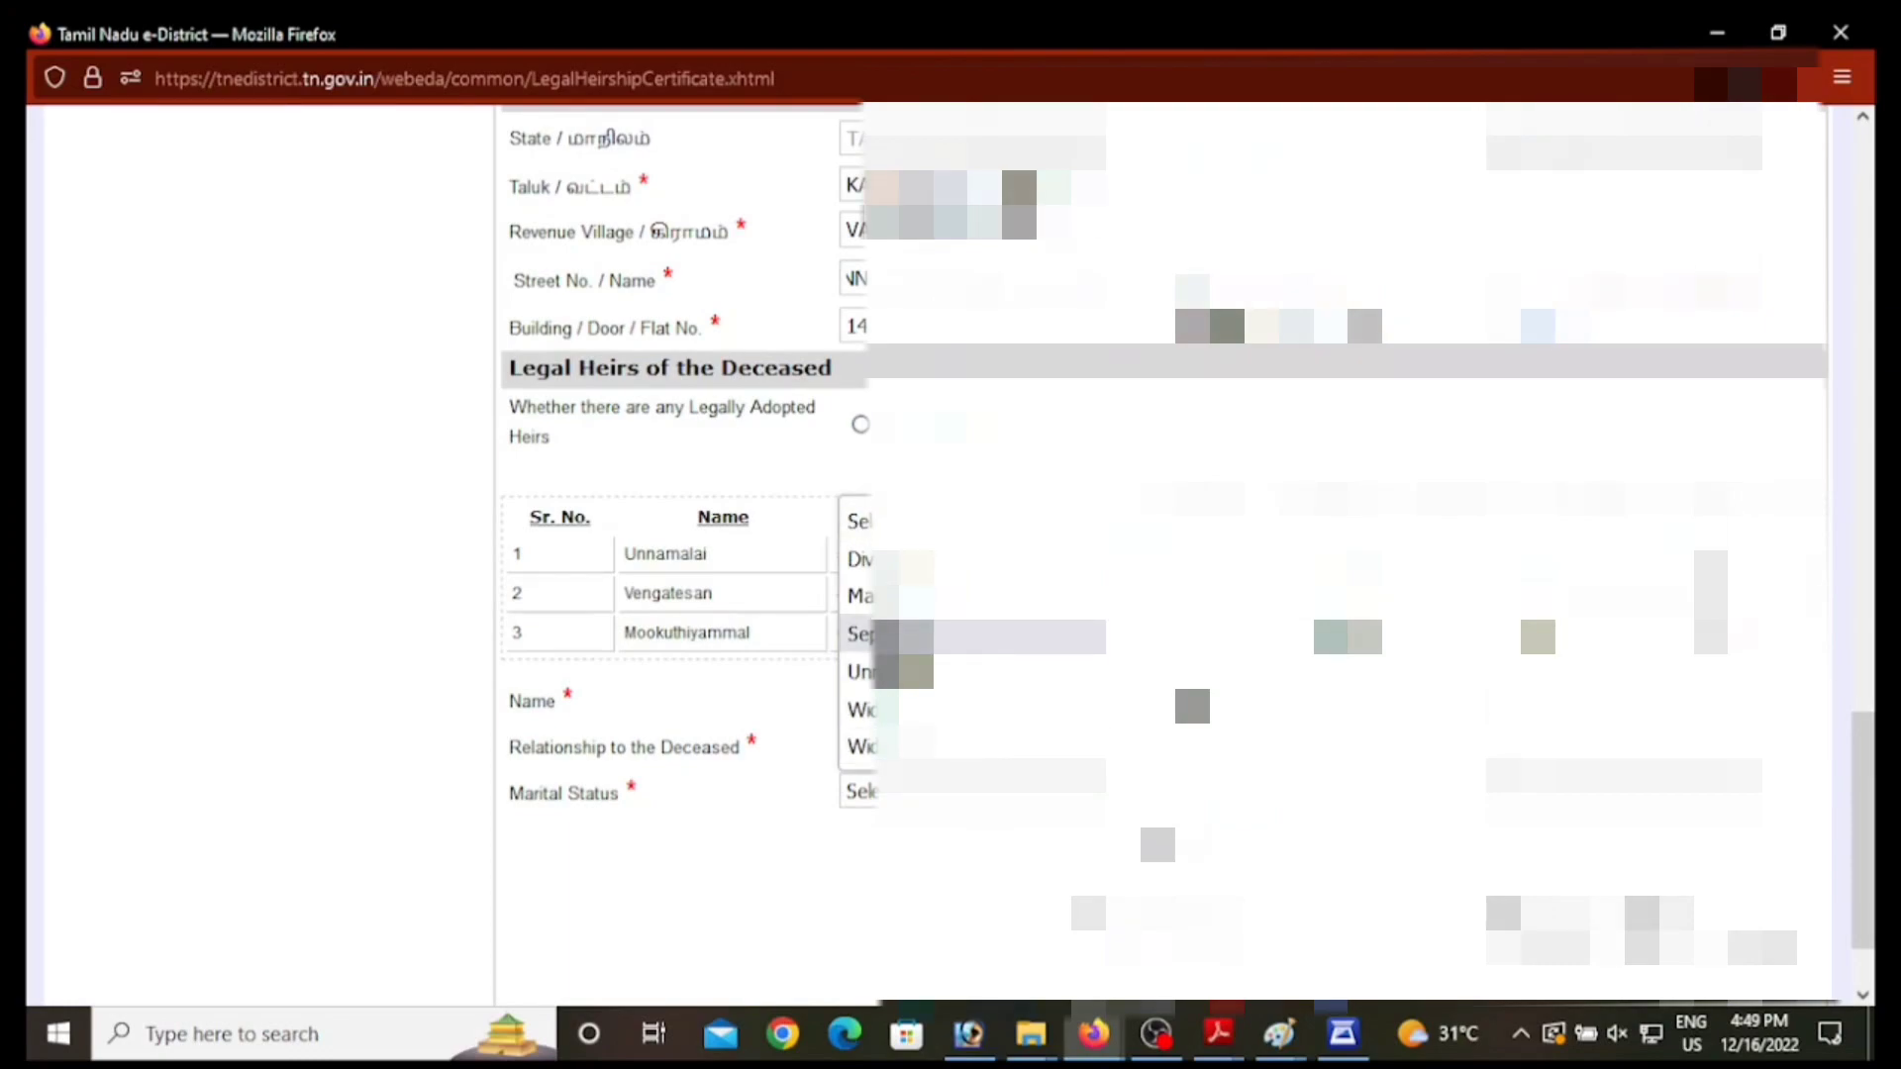
click(921, 597)
click(1673, 795)
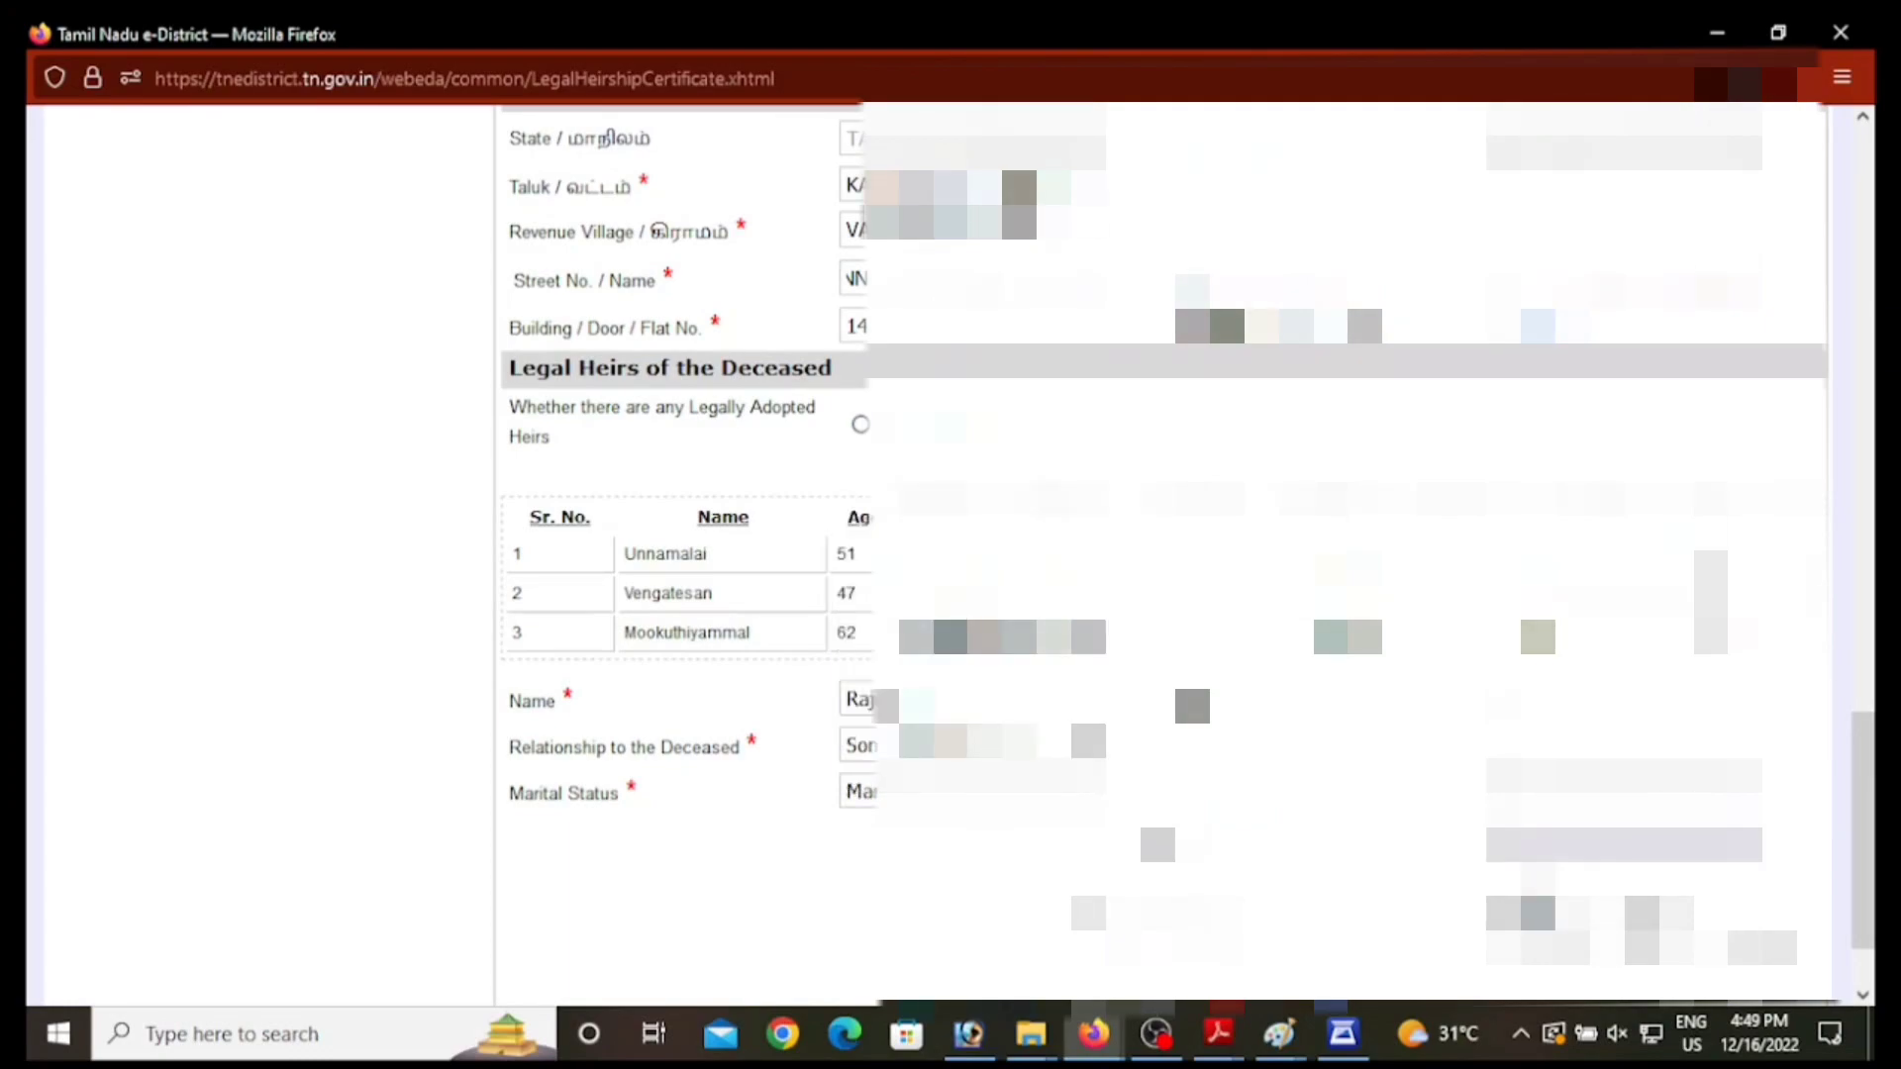
click(1584, 880)
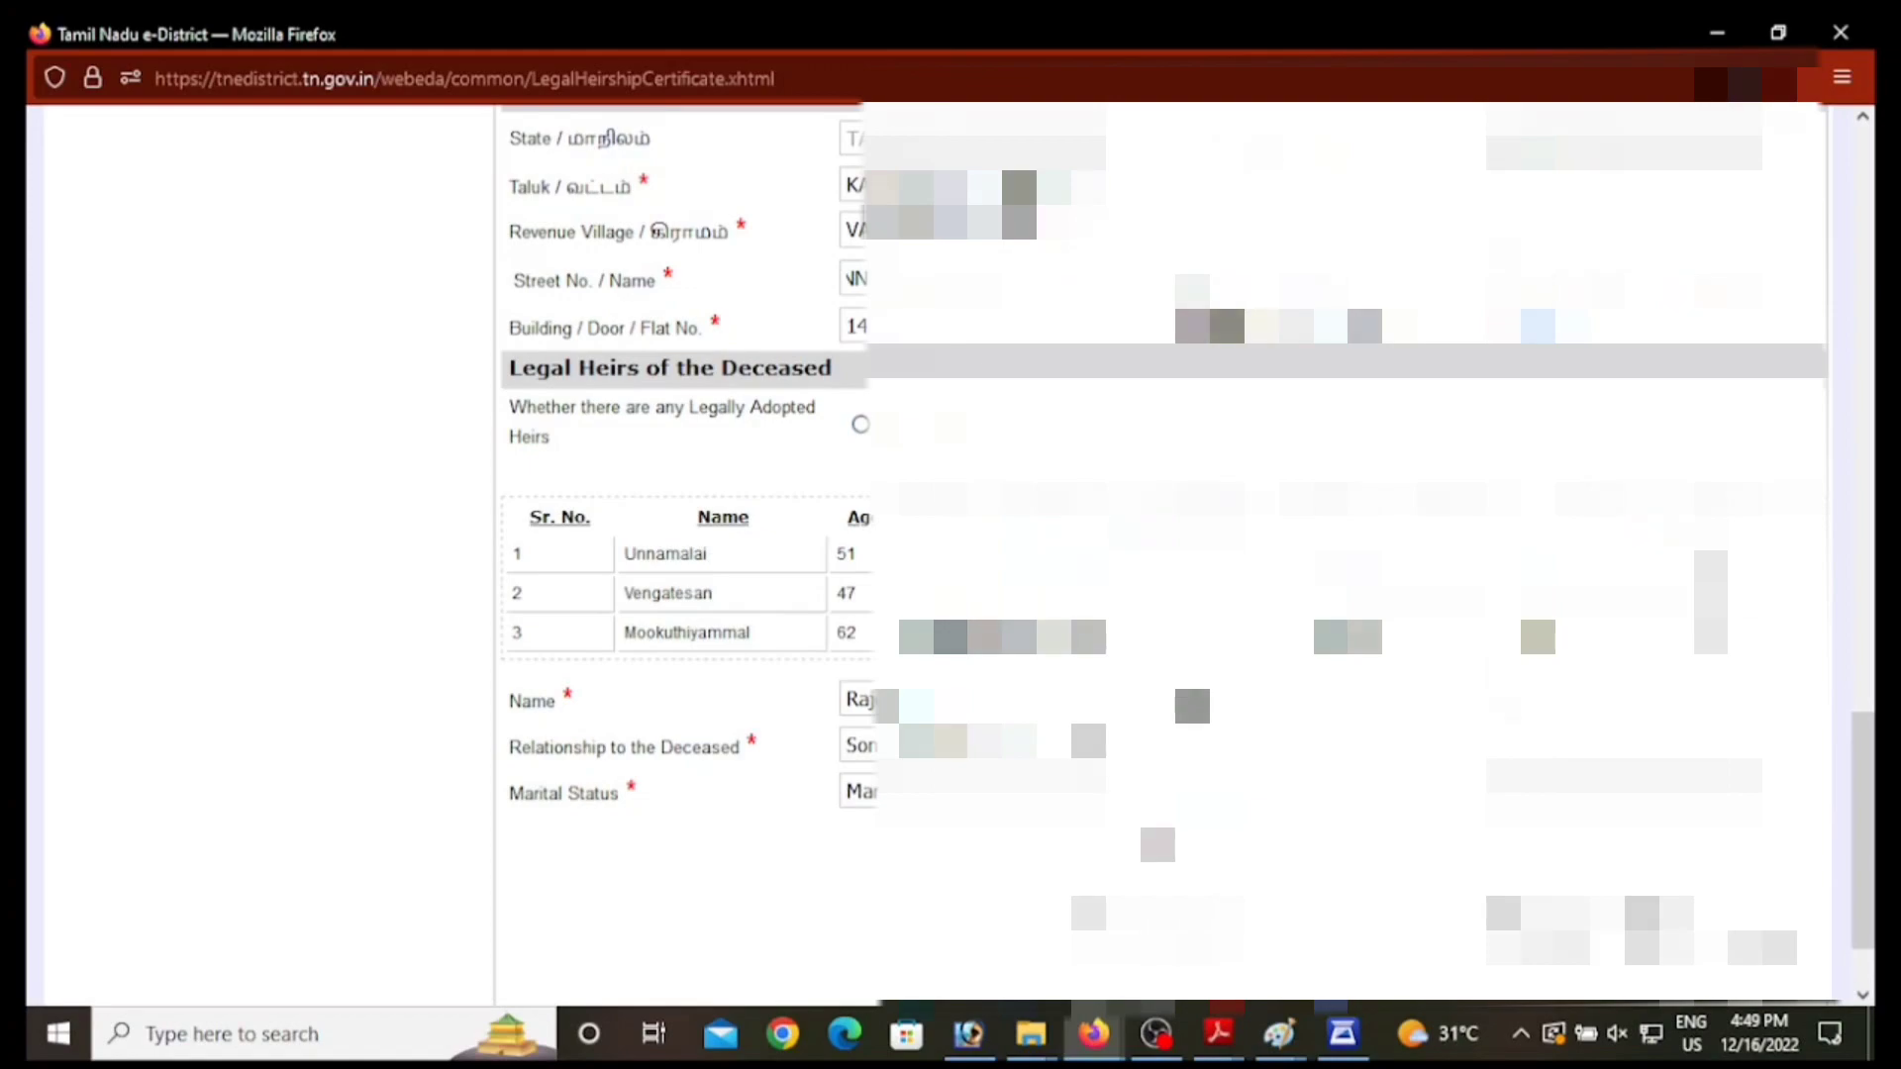
click(1158, 847)
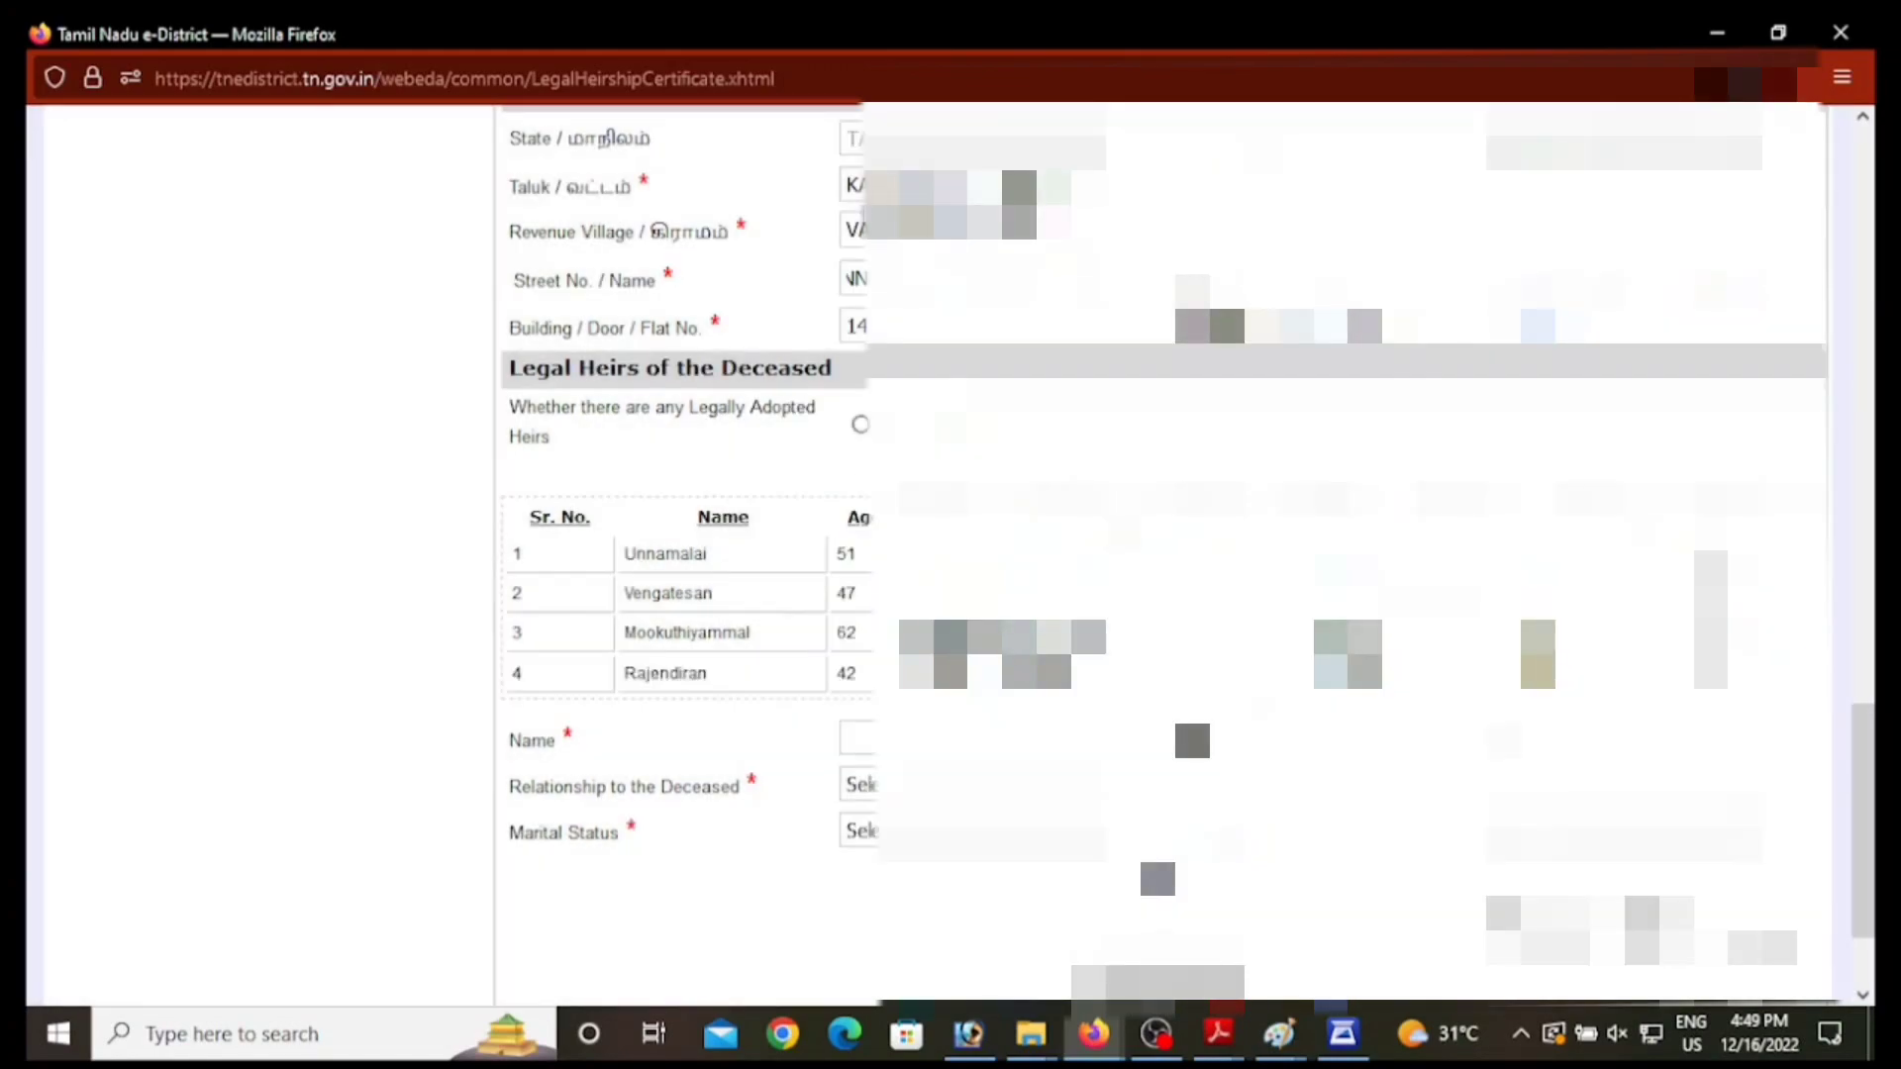
Step: Fill in the fifth heir's name and 45, choosing Son as relationship and Married as marital status
click(916, 741)
text(MAA)
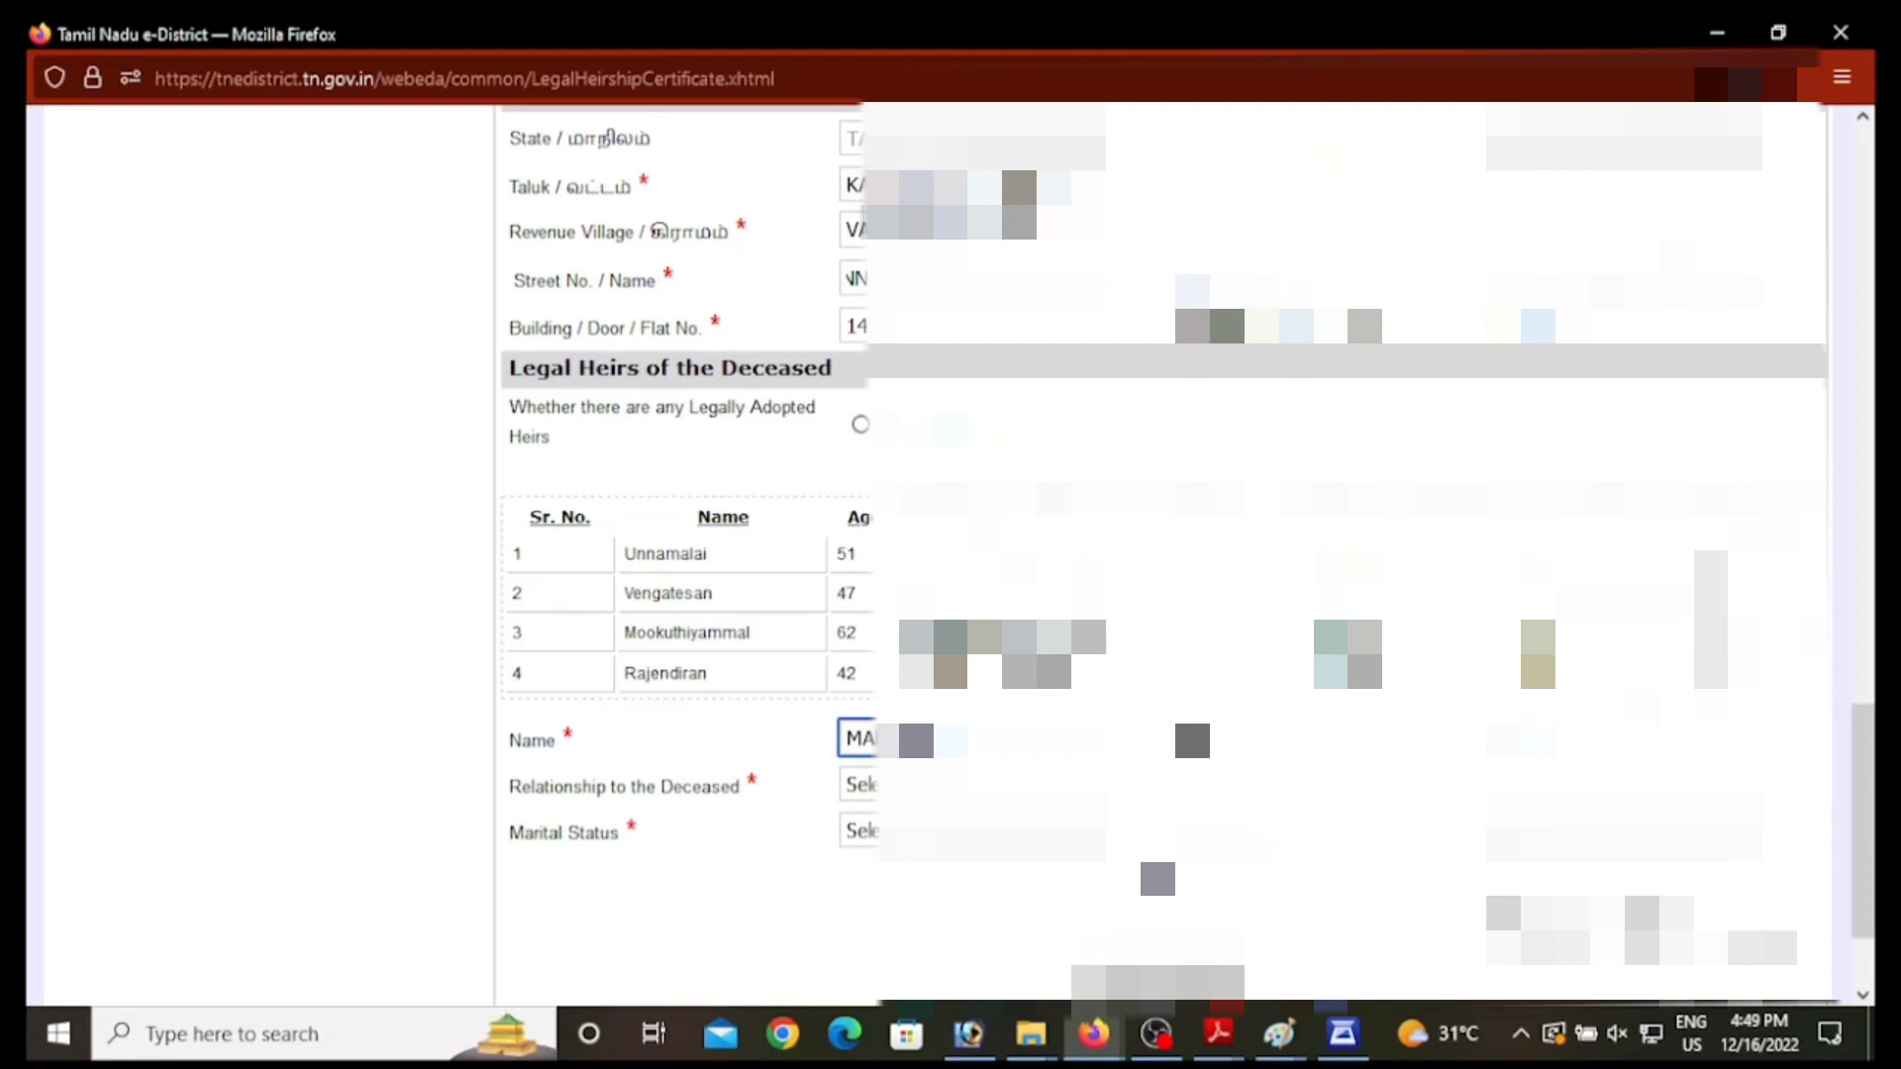
key(Tab)
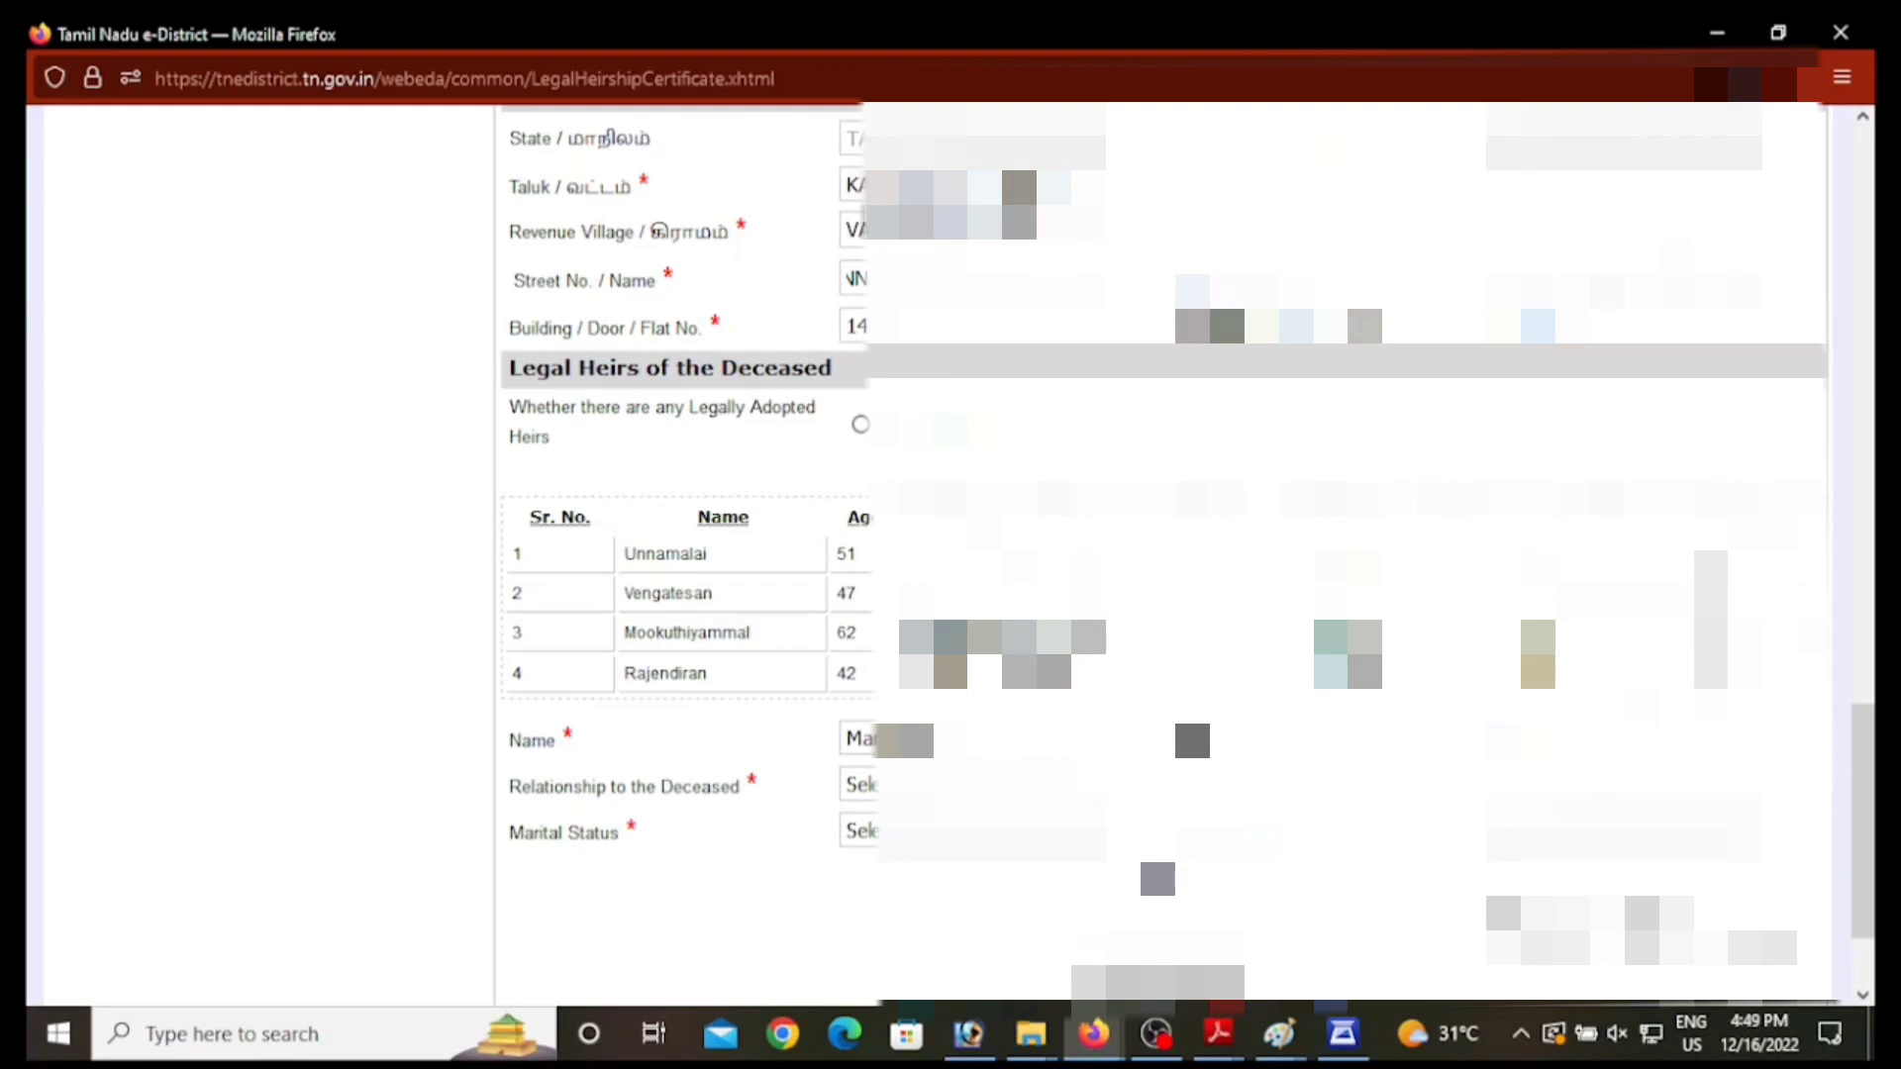
text(45)
key(Tab)
key(alt+Down)
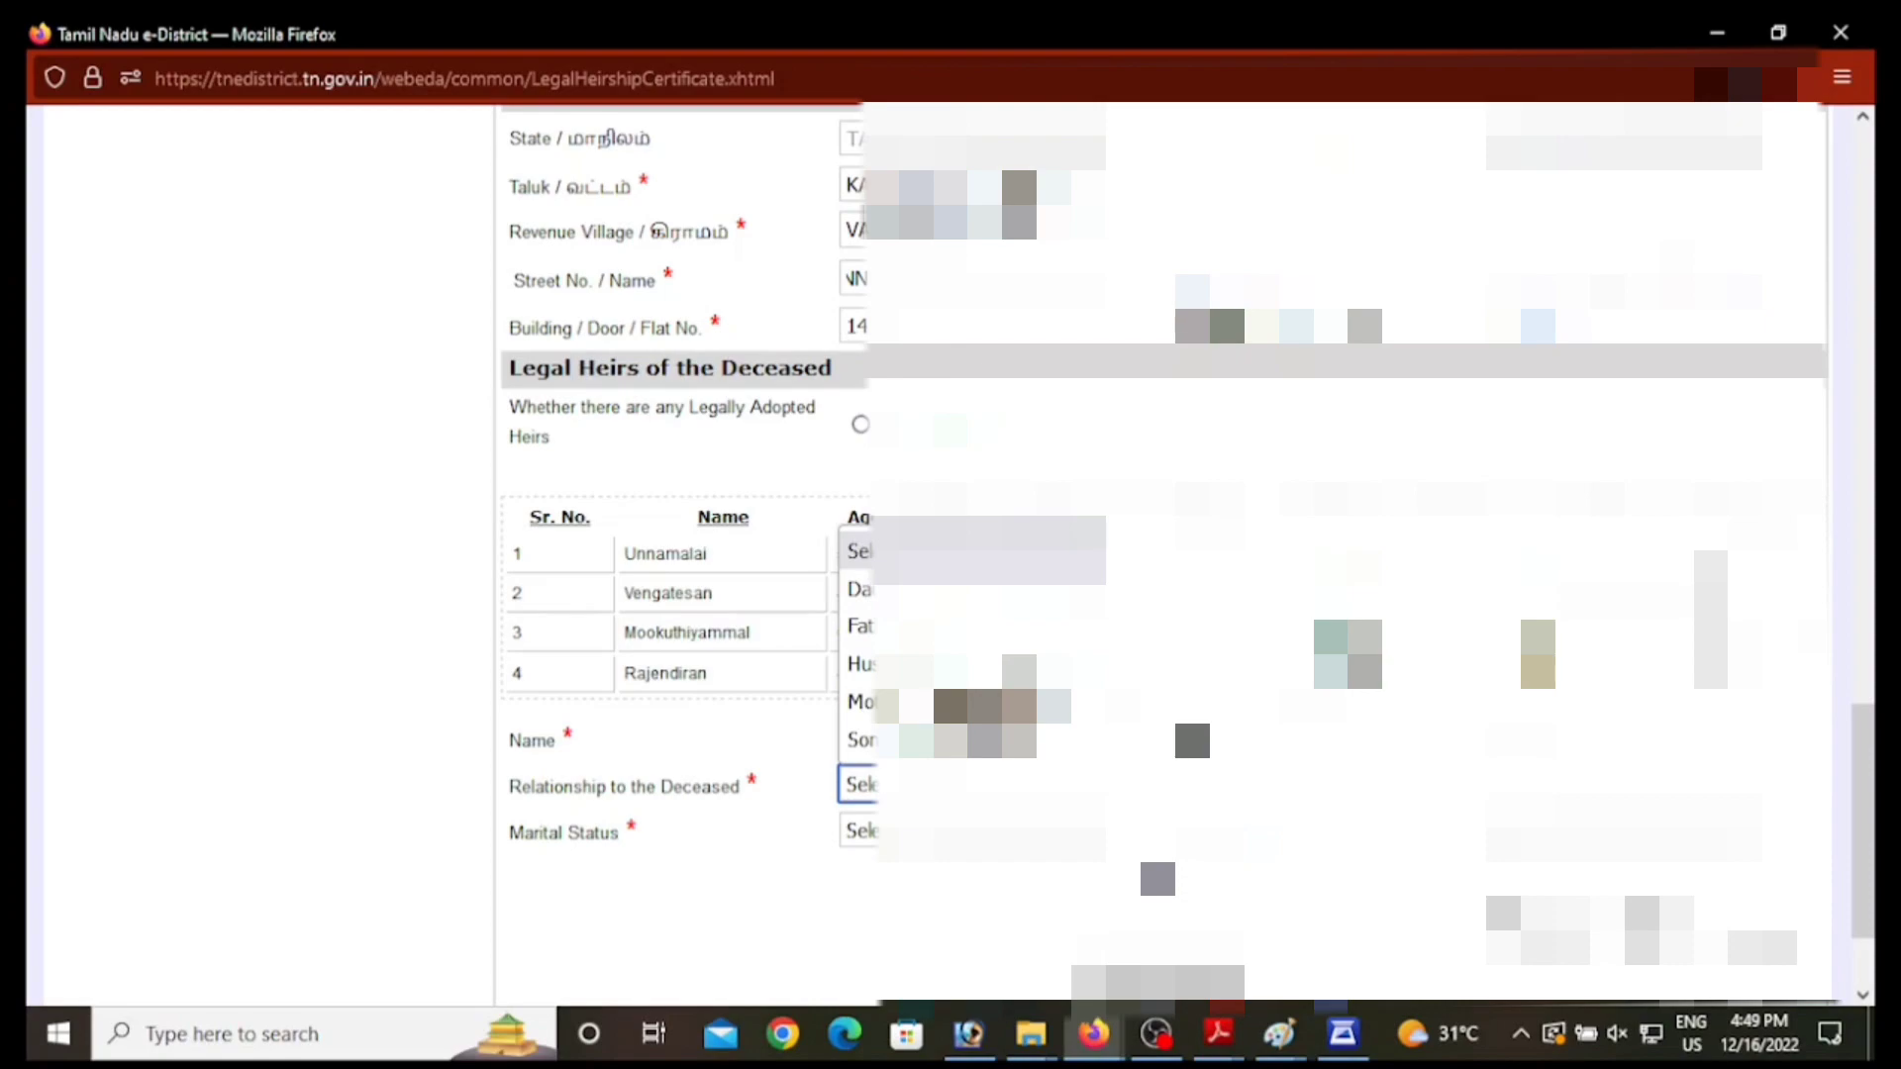
click(925, 741)
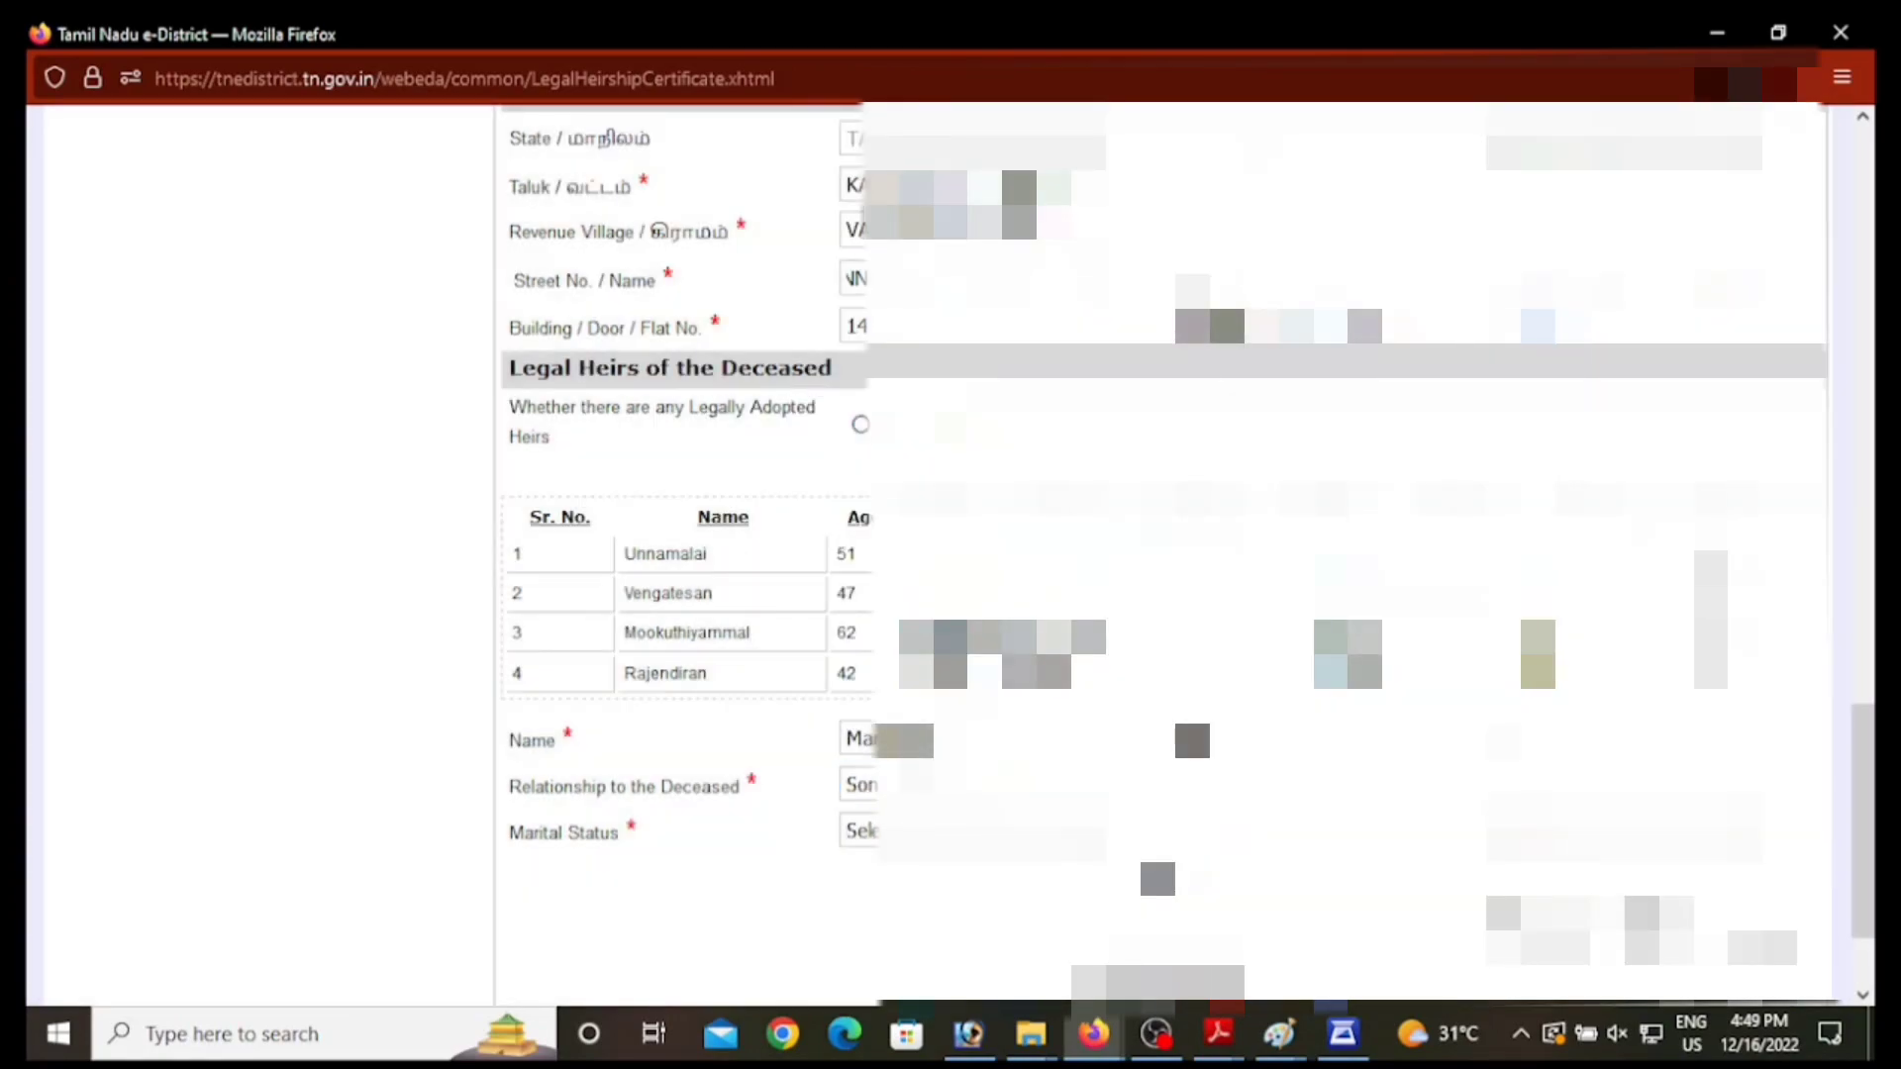
click(946, 834)
click(948, 840)
click(951, 835)
click(951, 634)
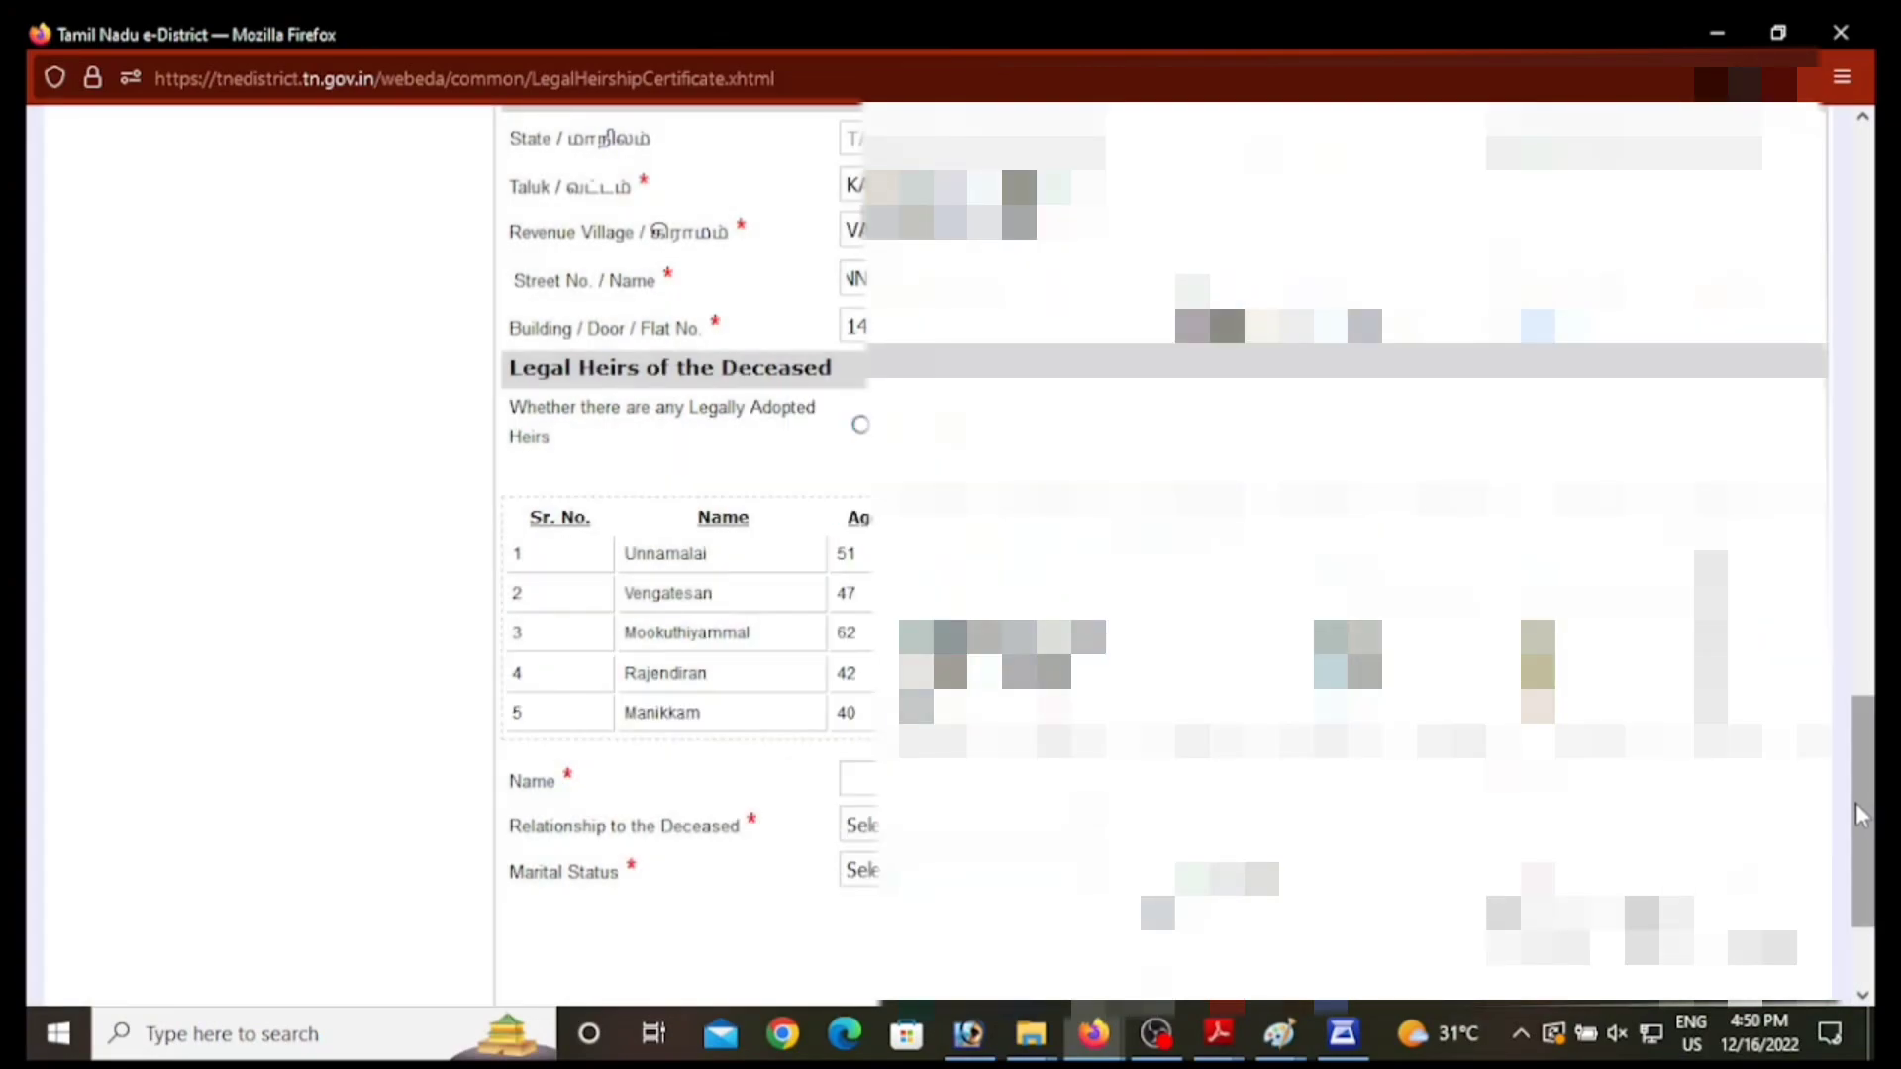
Step: Scroll down to the bottom of the legal heir application form using the scrollbar
drag(1879, 825, 1878, 845)
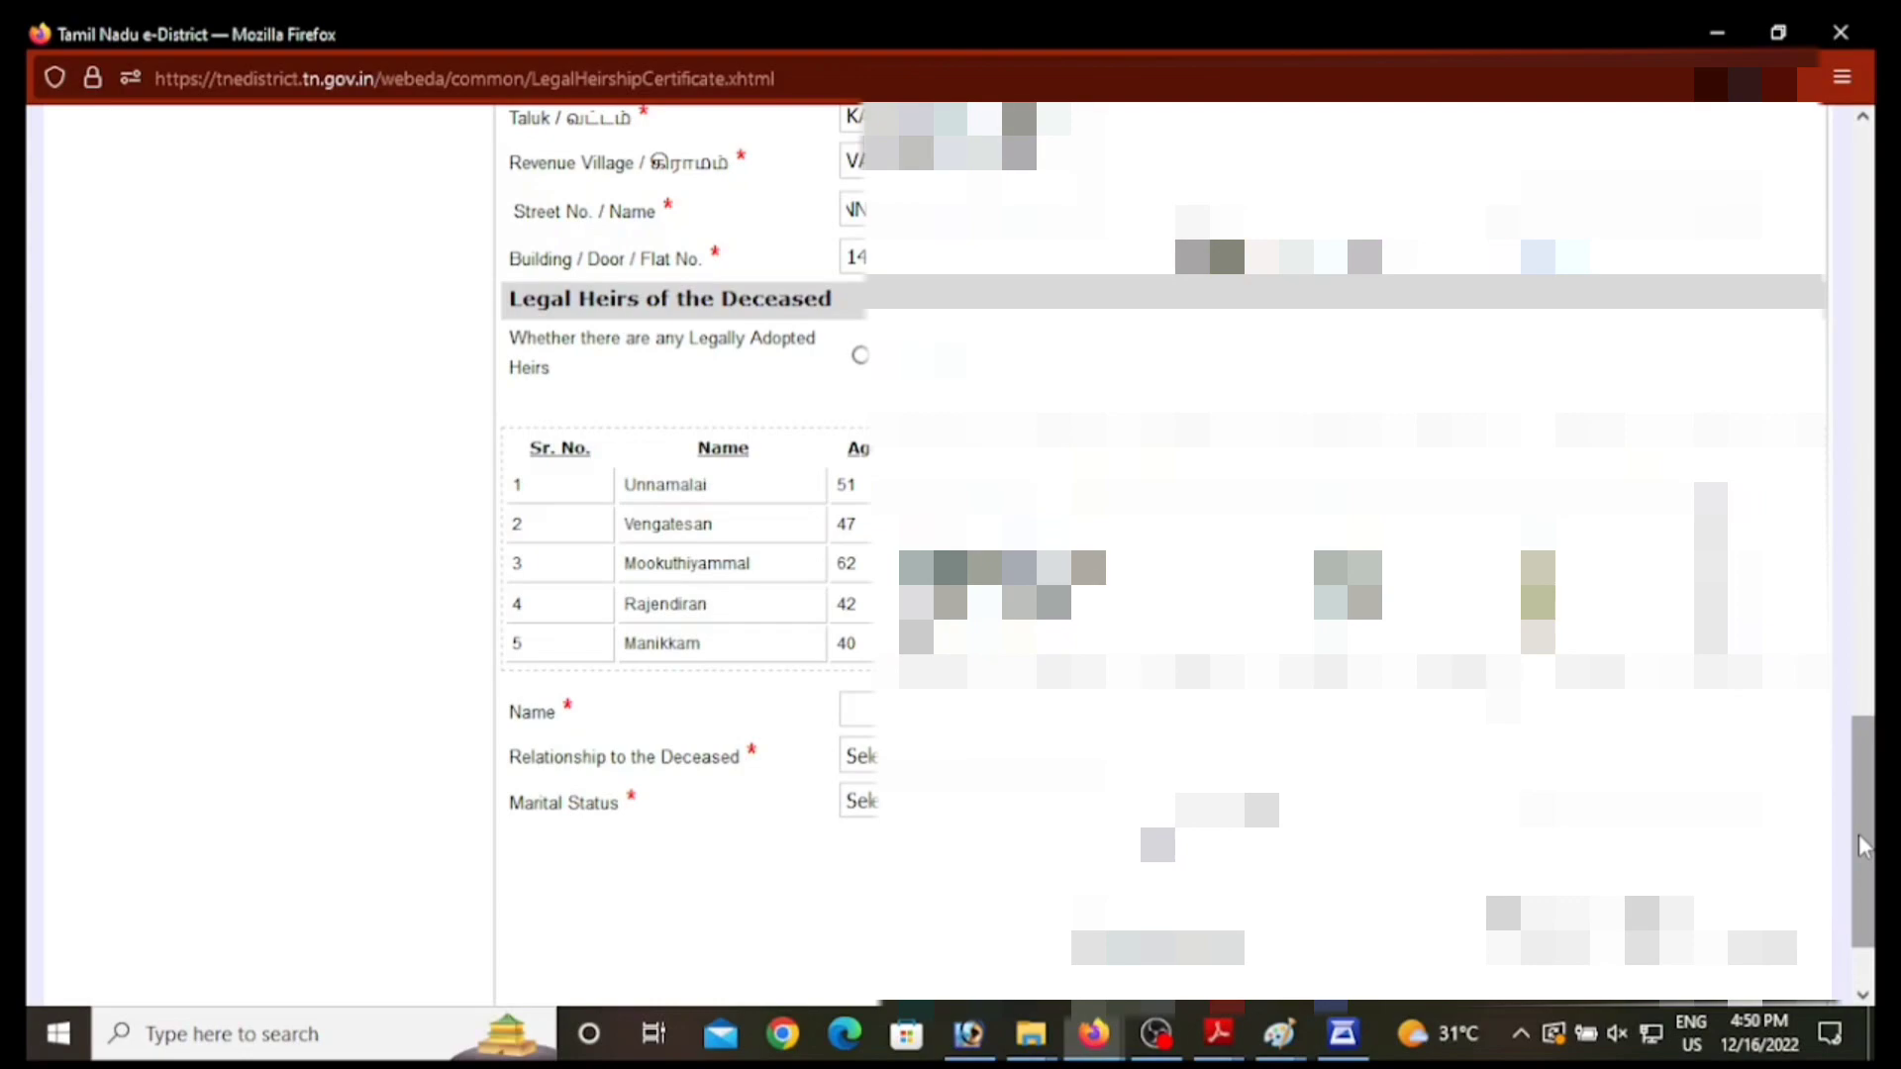
drag(1872, 785, 1874, 870)
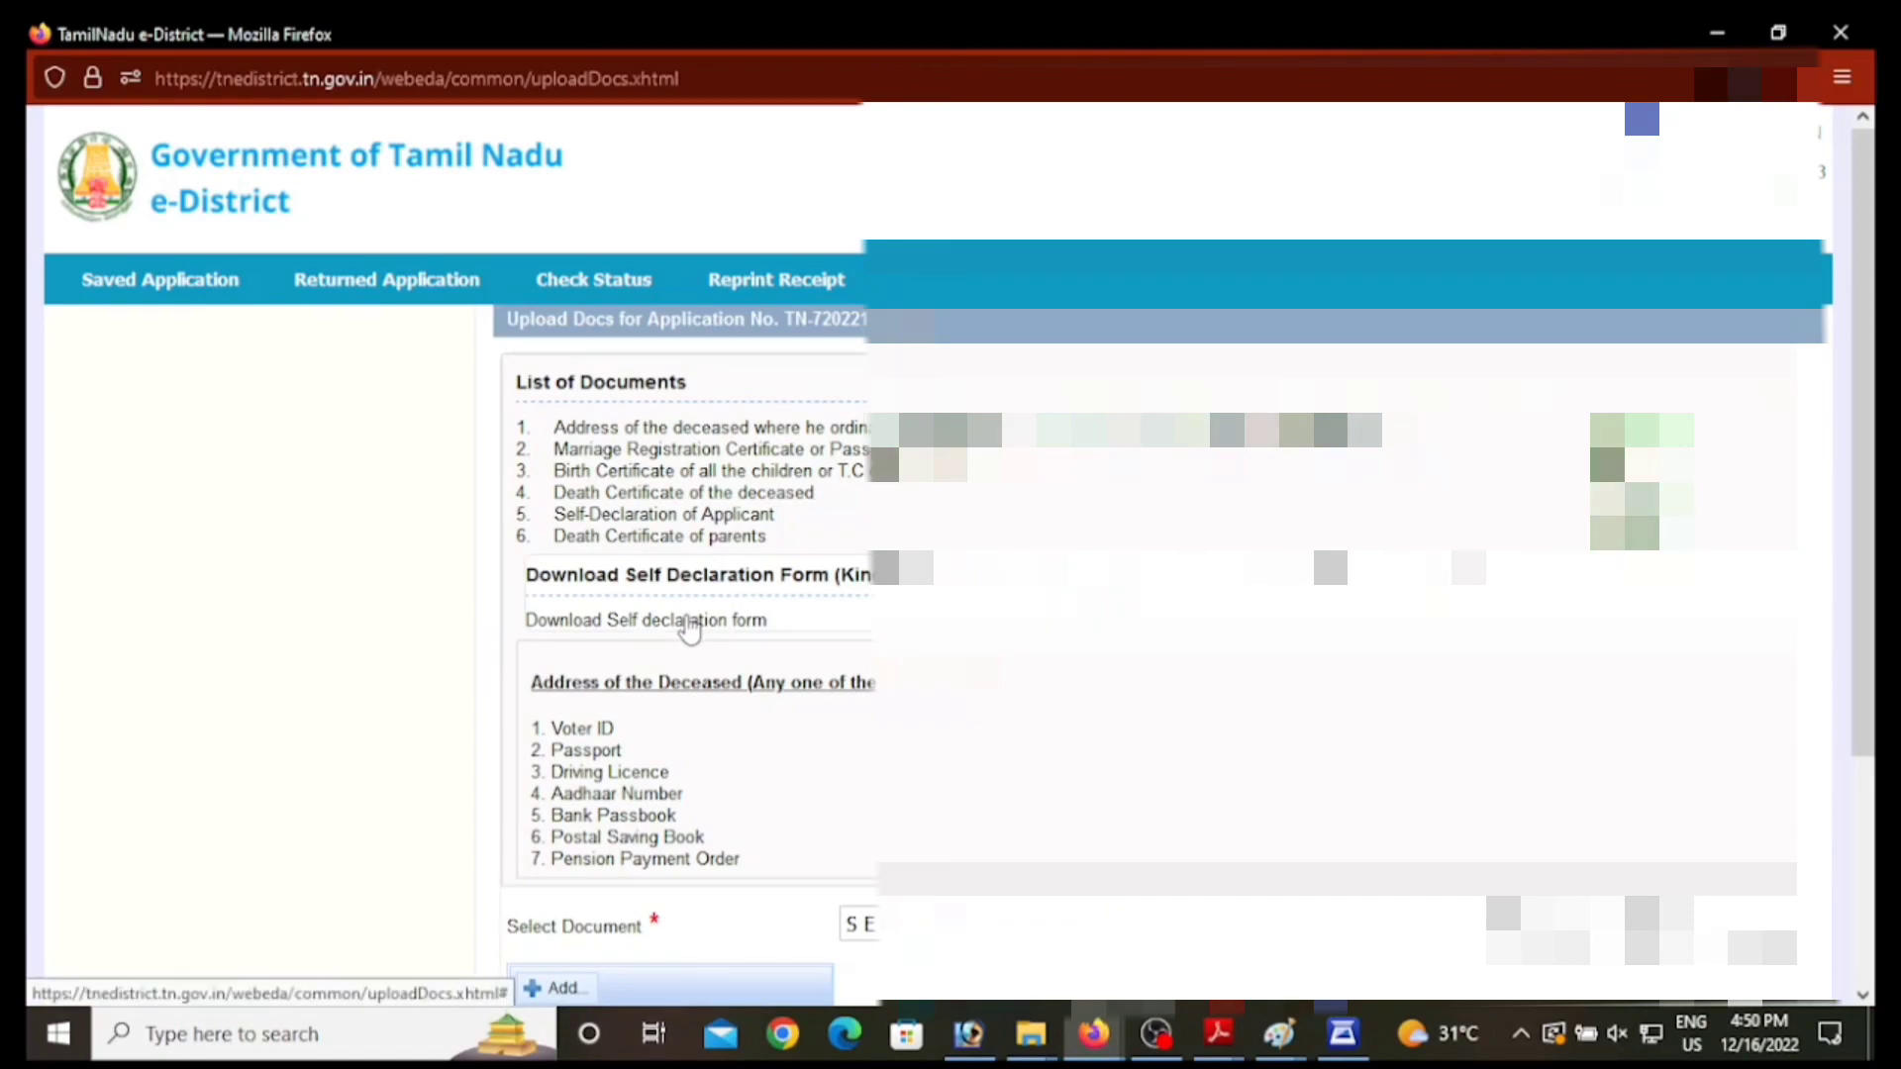
Step: Minimize e-District, close the downloads panel, and open the REV-114 Legal Heir Certificate service
click(1718, 34)
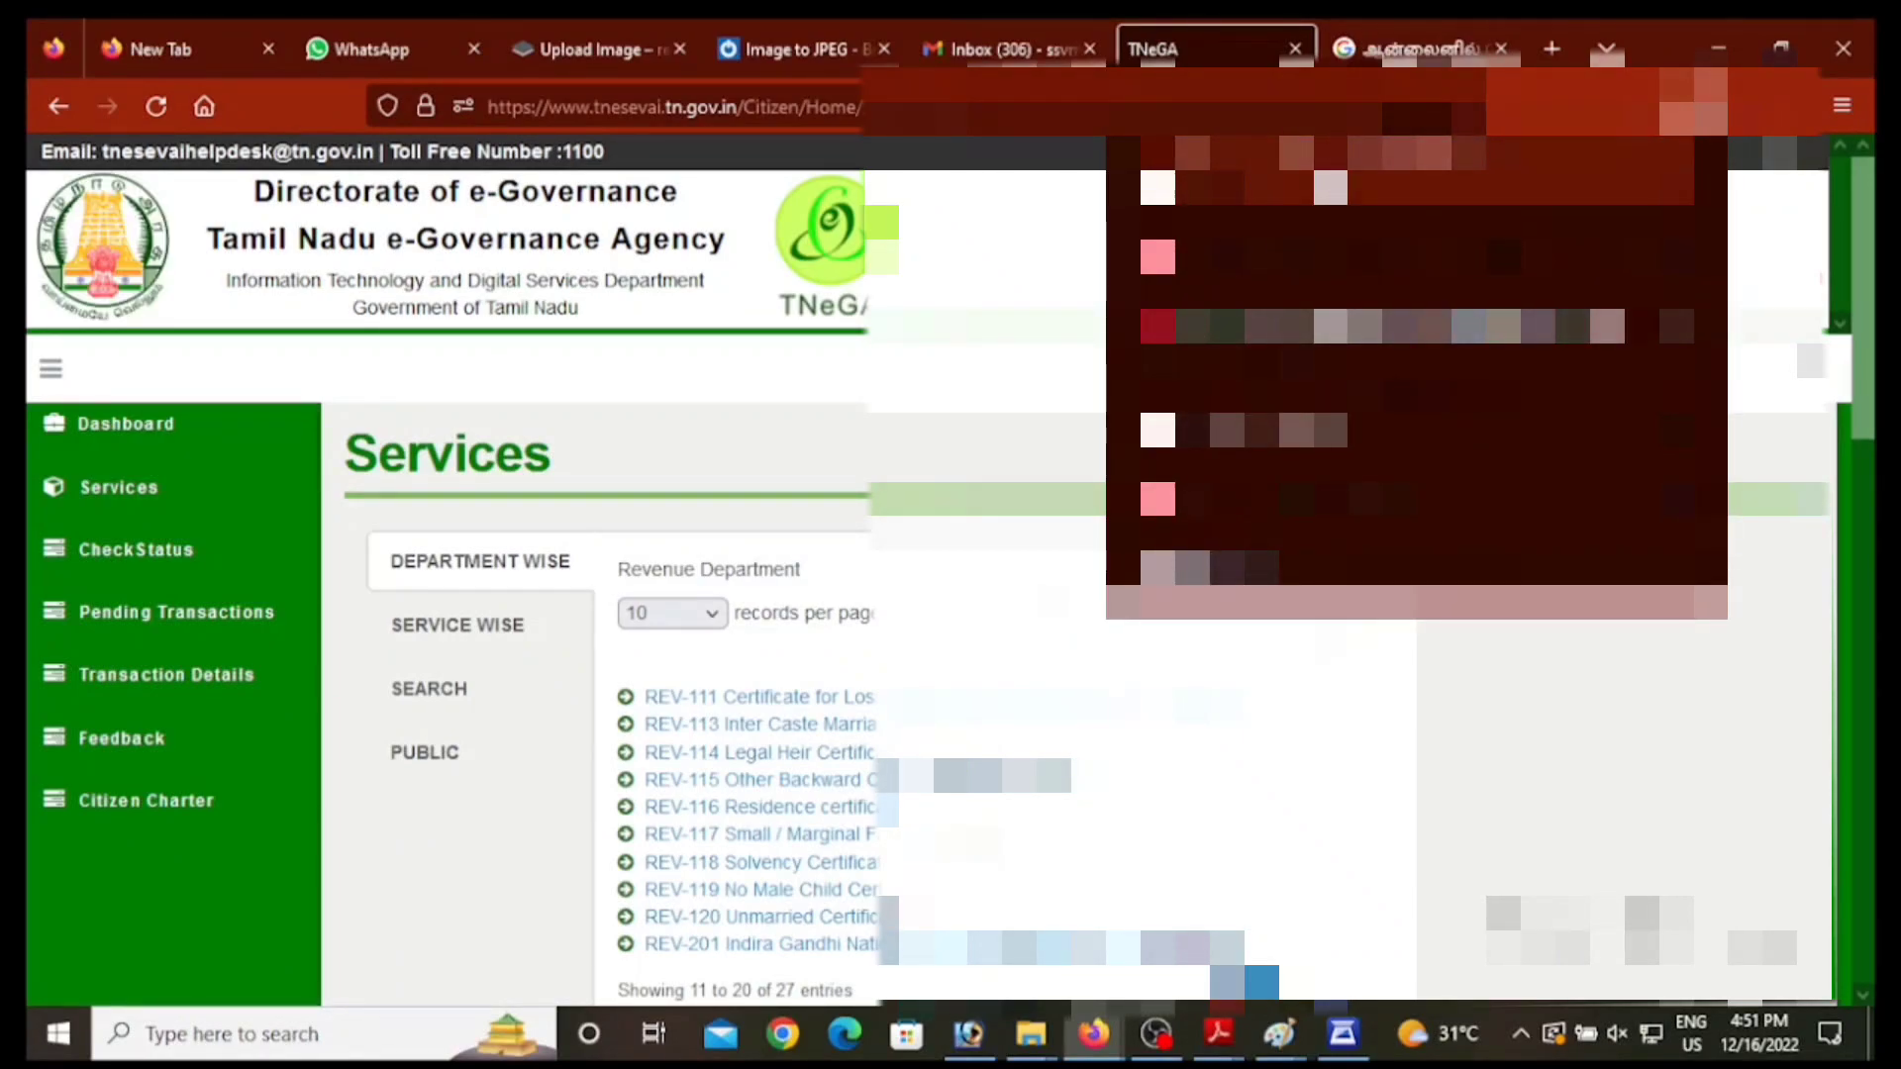
click(891, 755)
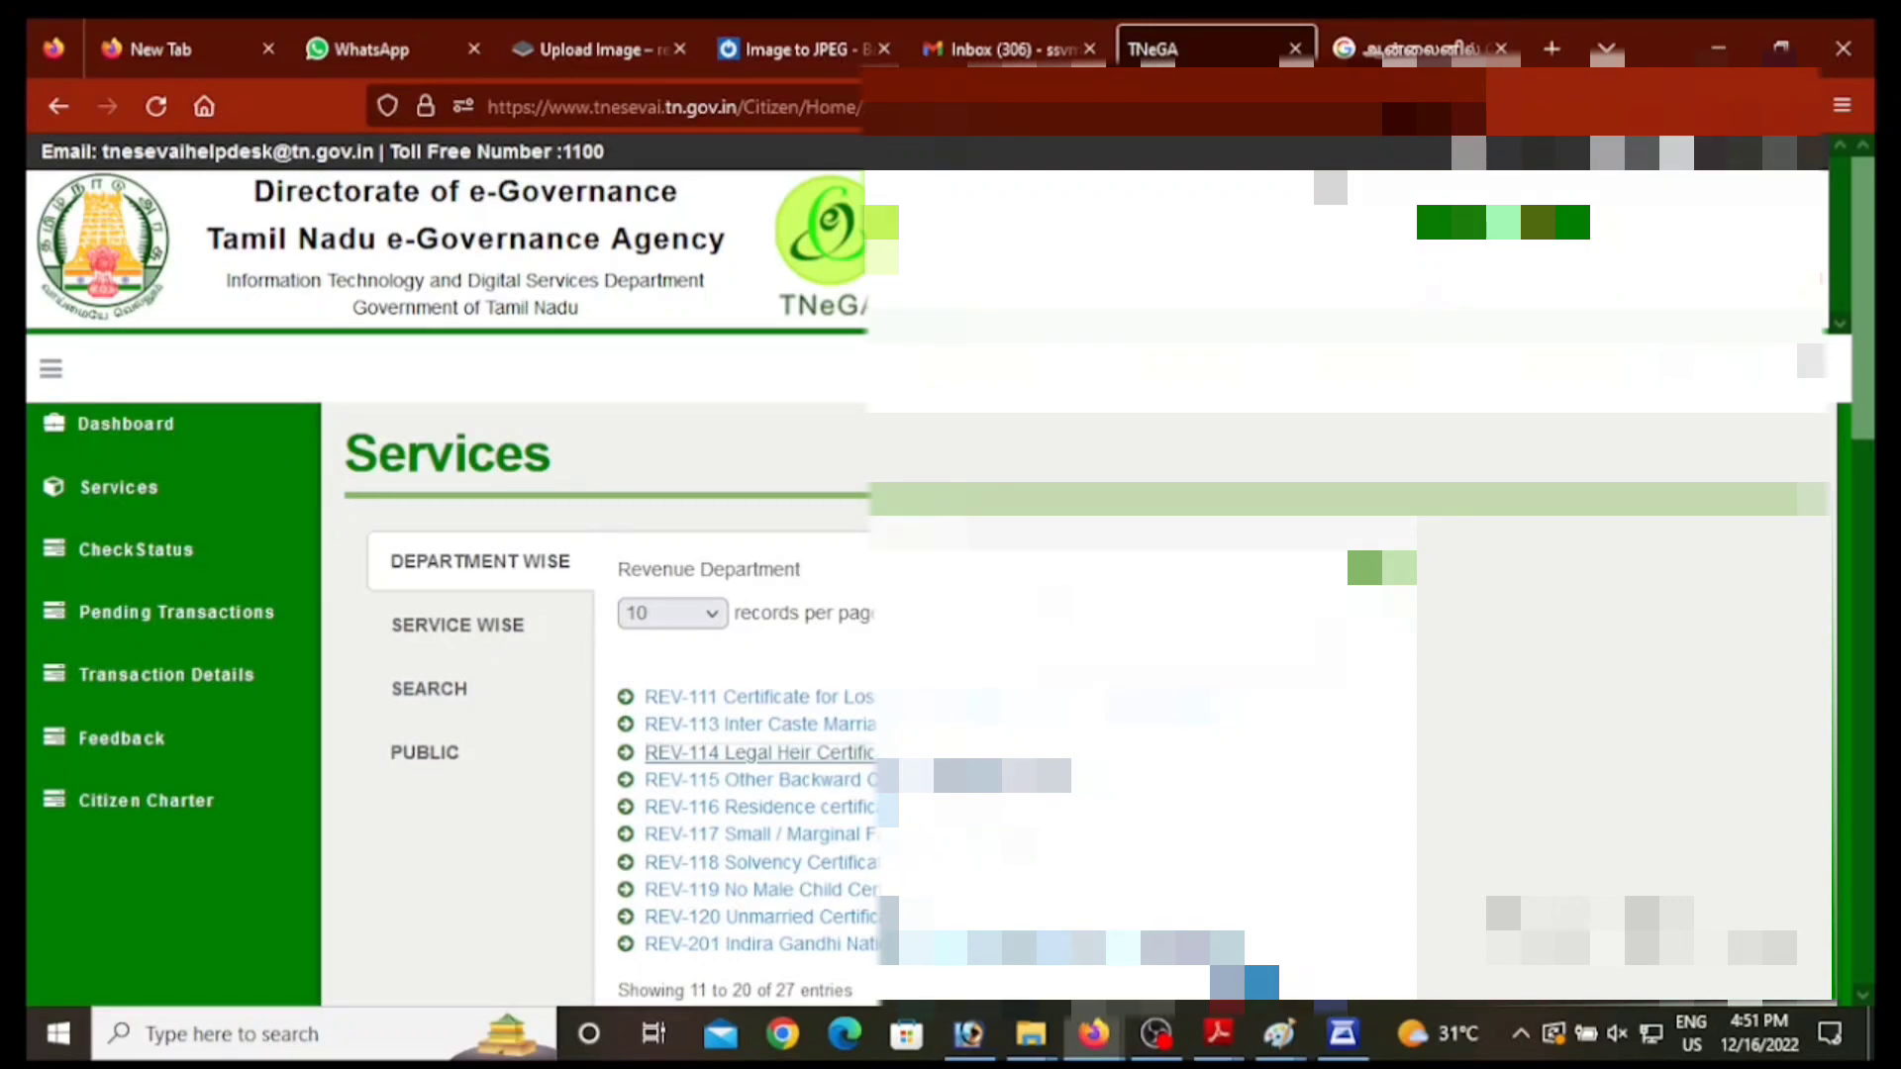
click(884, 755)
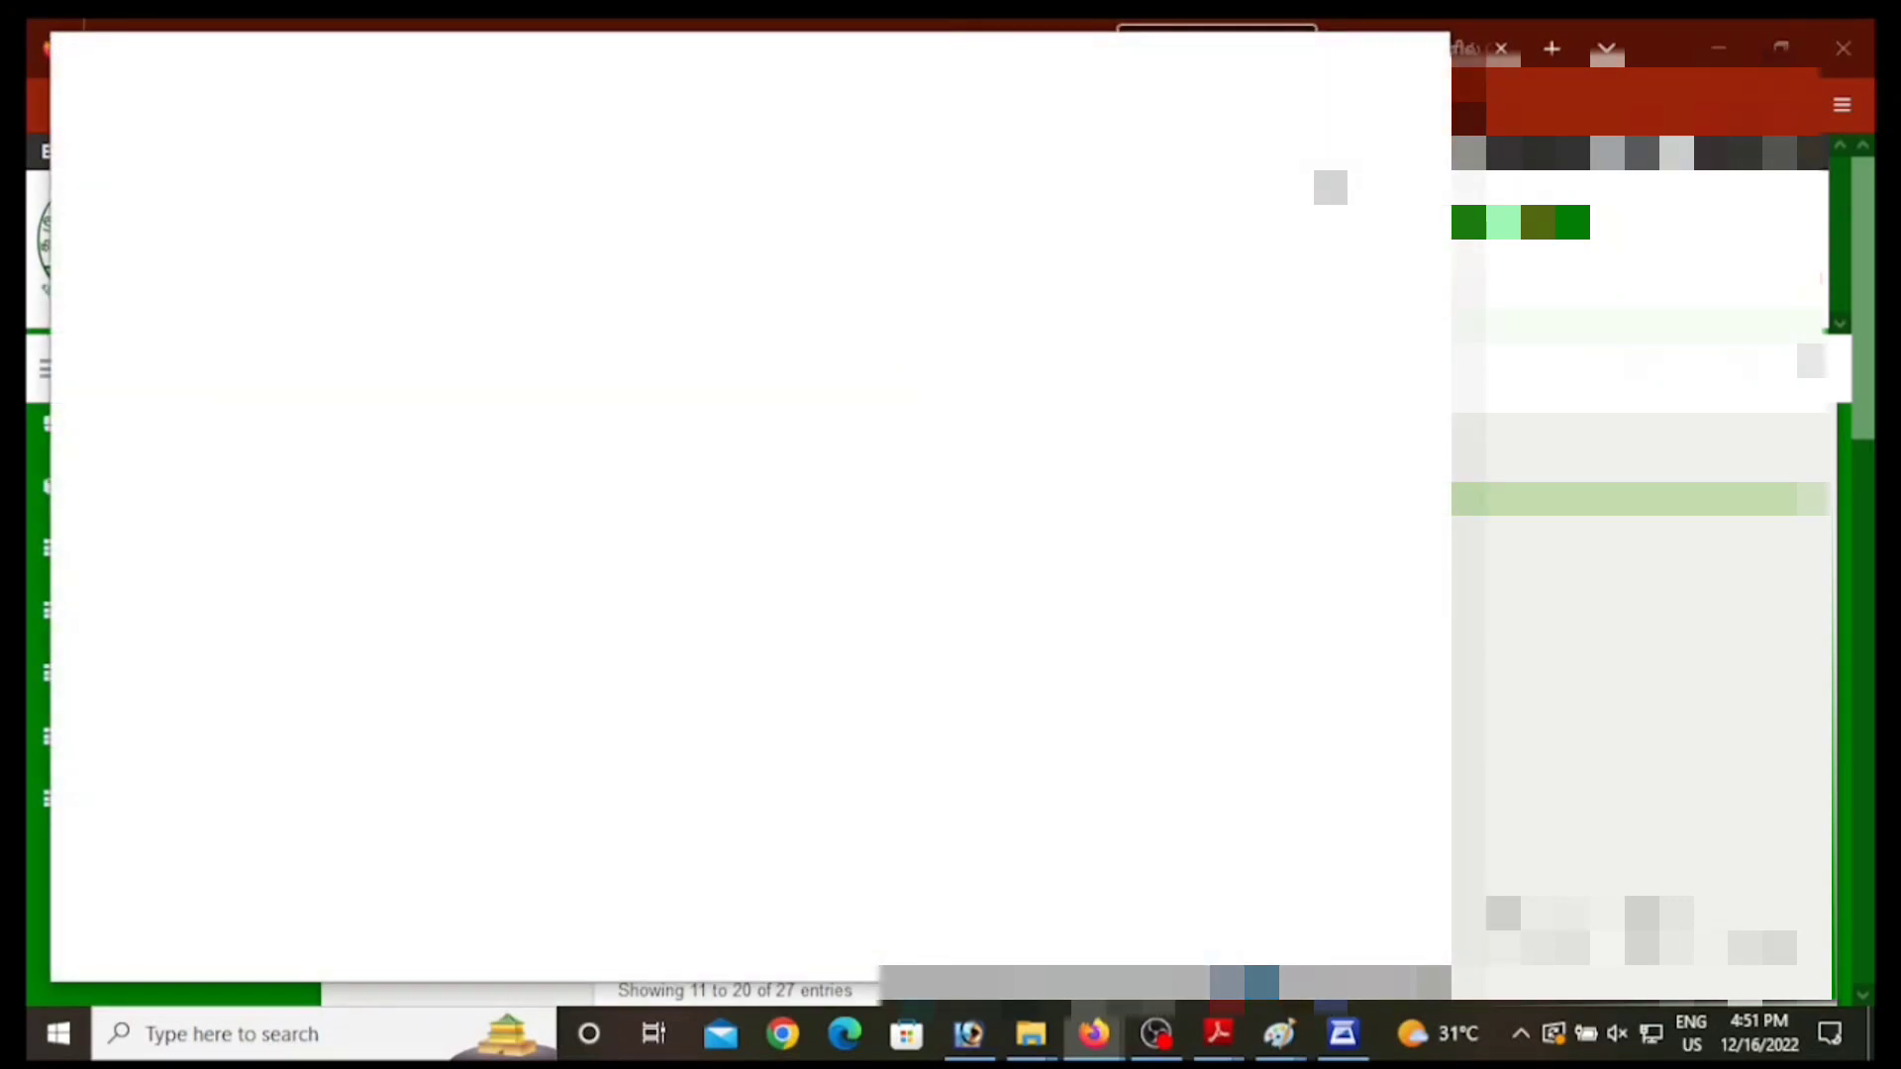